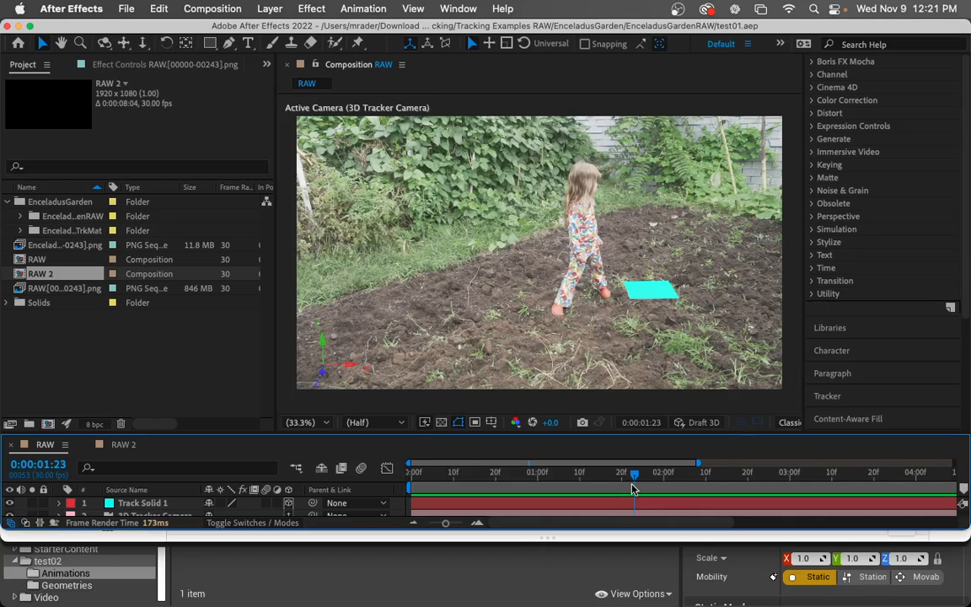
Scrub the RAW composition, switch to Cinema 4D and scrub the test02 scene to frame 162 to preview the camera track
left_click_drag(656, 475, 744, 481)
left_click(448, 588)
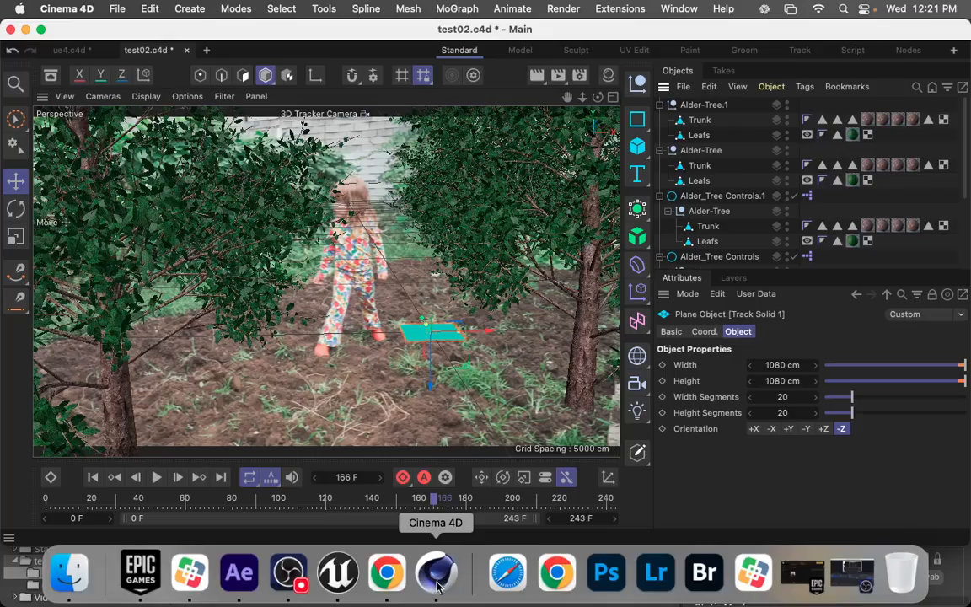
left_click_drag(368, 499, 417, 499)
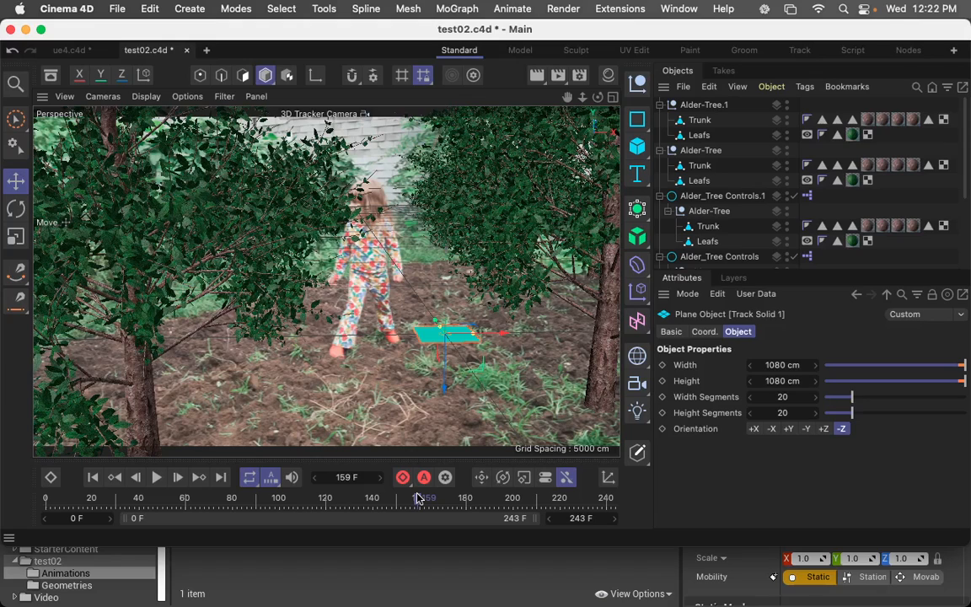
left_click_drag(423, 495, 422, 523)
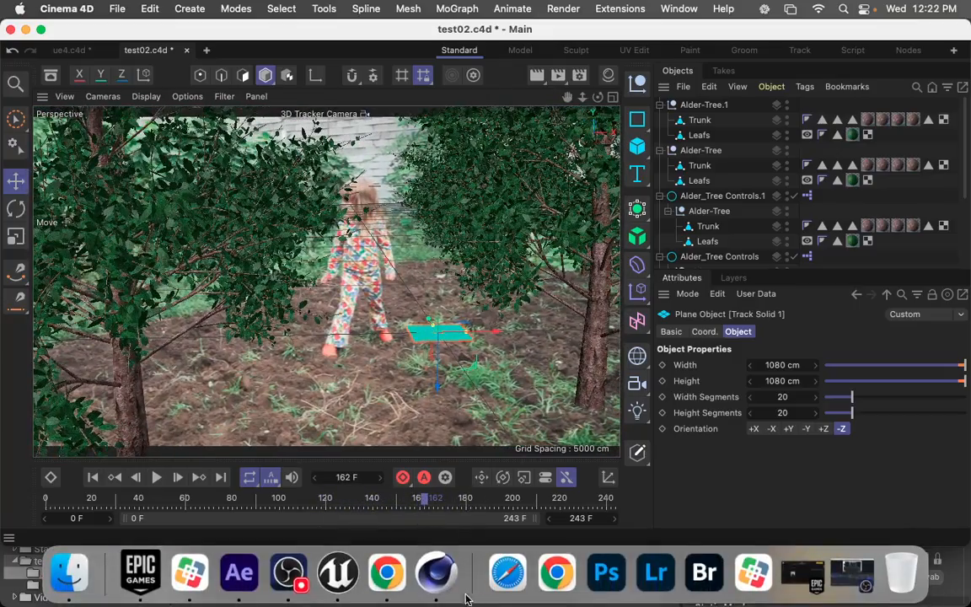
Switch to Unreal Editor and scrub the test02 camera sequence to frame 116
left_click(346, 580)
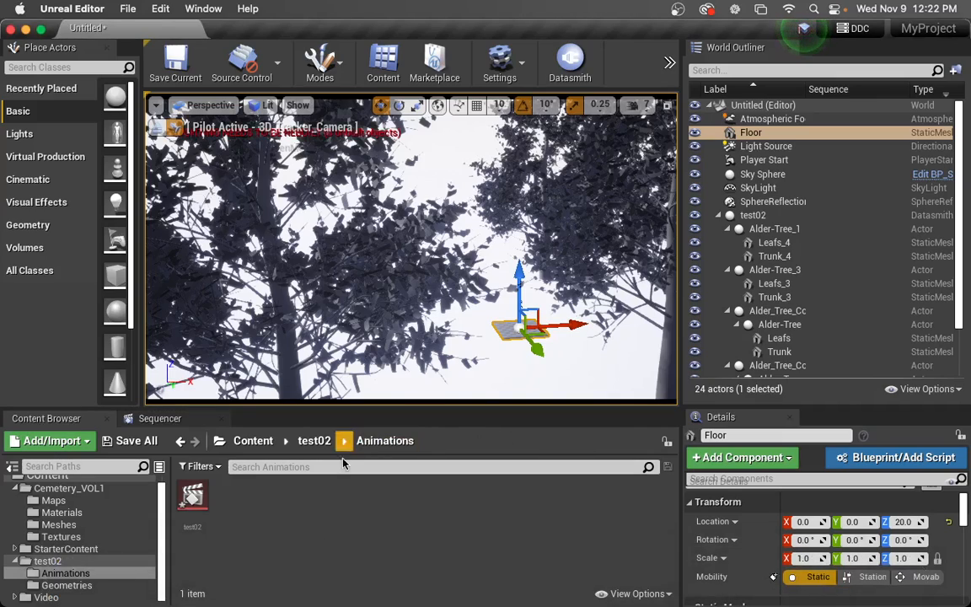
left_click(160, 418)
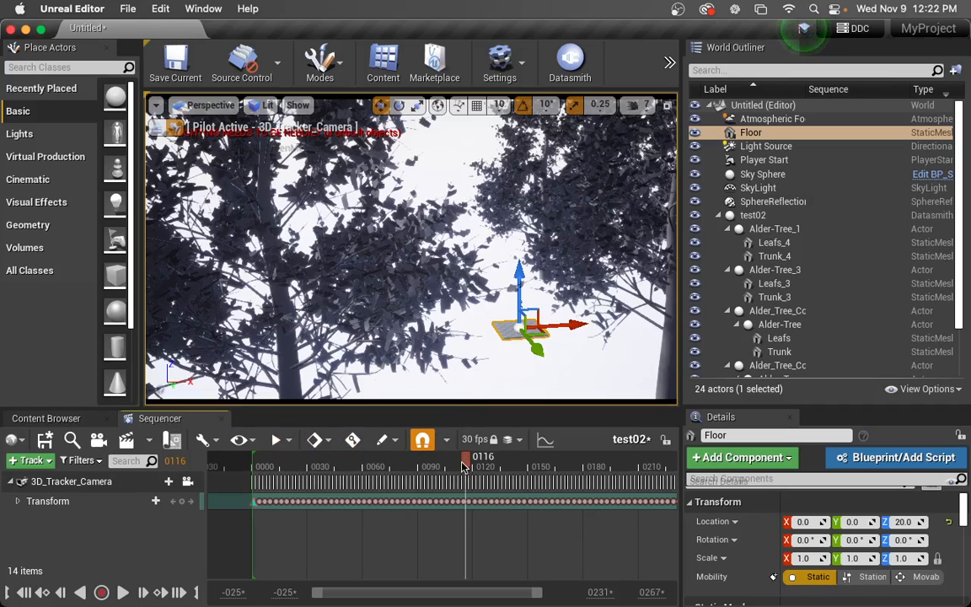
left_click_drag(447, 472, 466, 474)
mouse_move(523, 603)
left_click(288, 573)
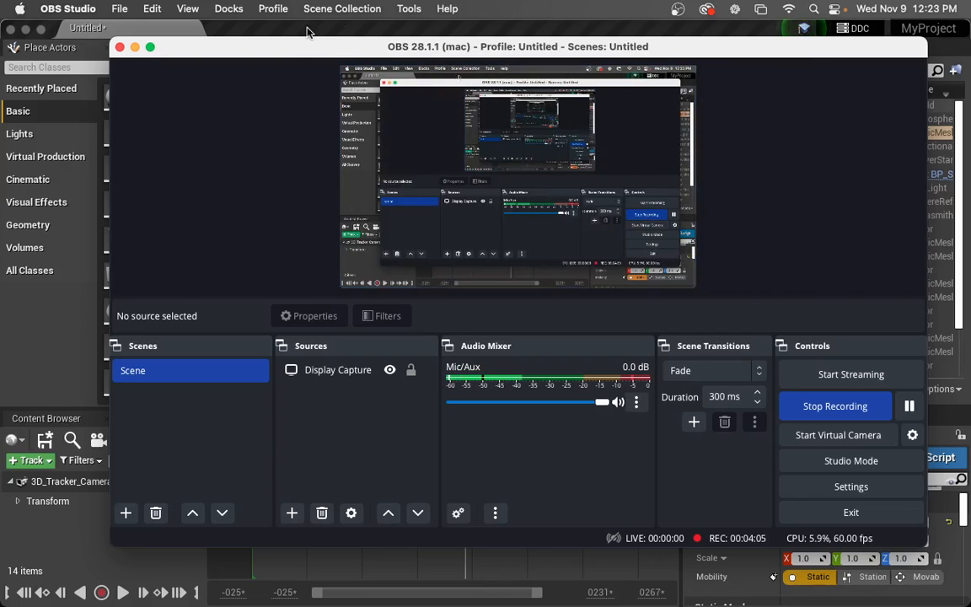
left_click(135, 47)
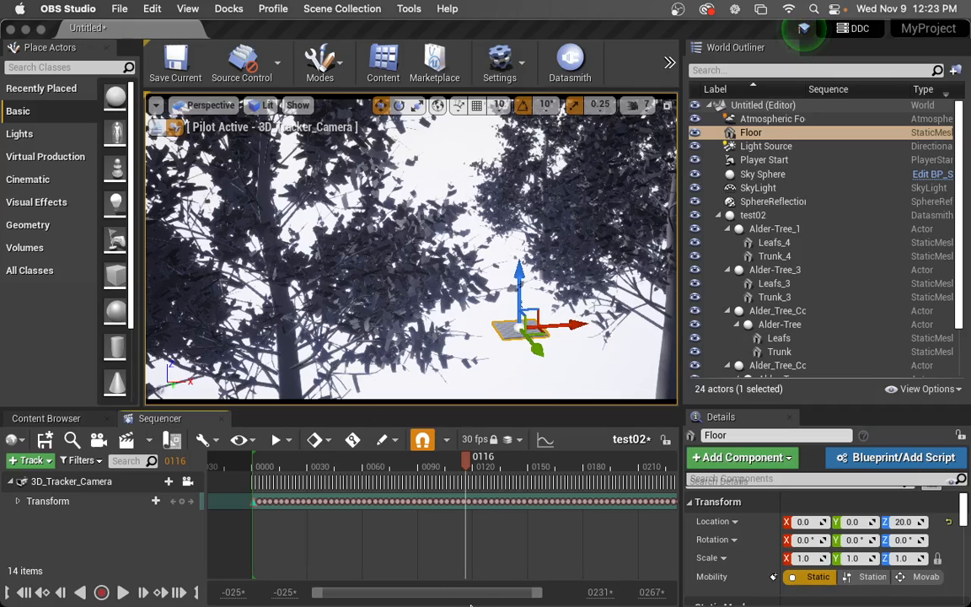
mouse_move(480, 604)
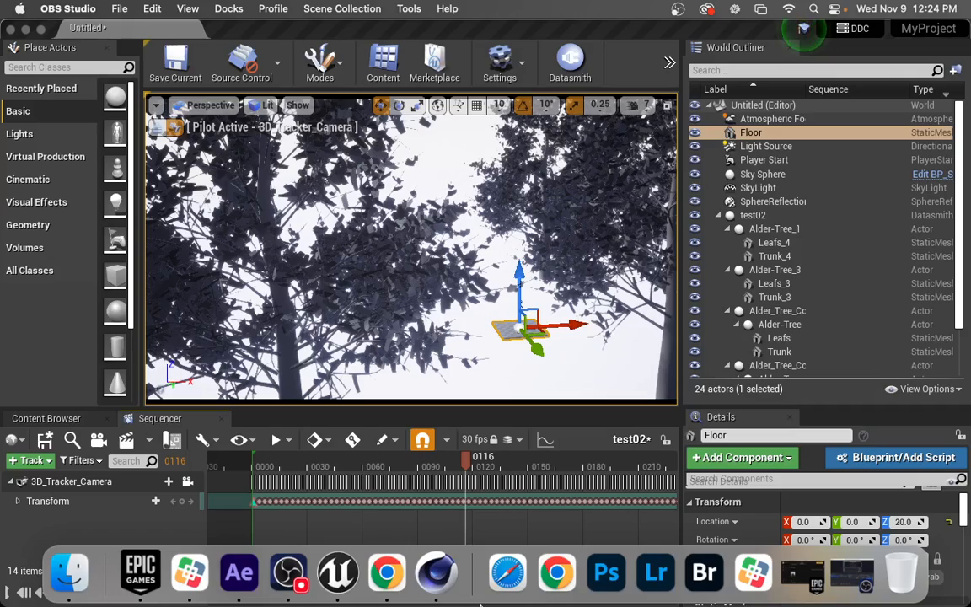
left_click(386, 572)
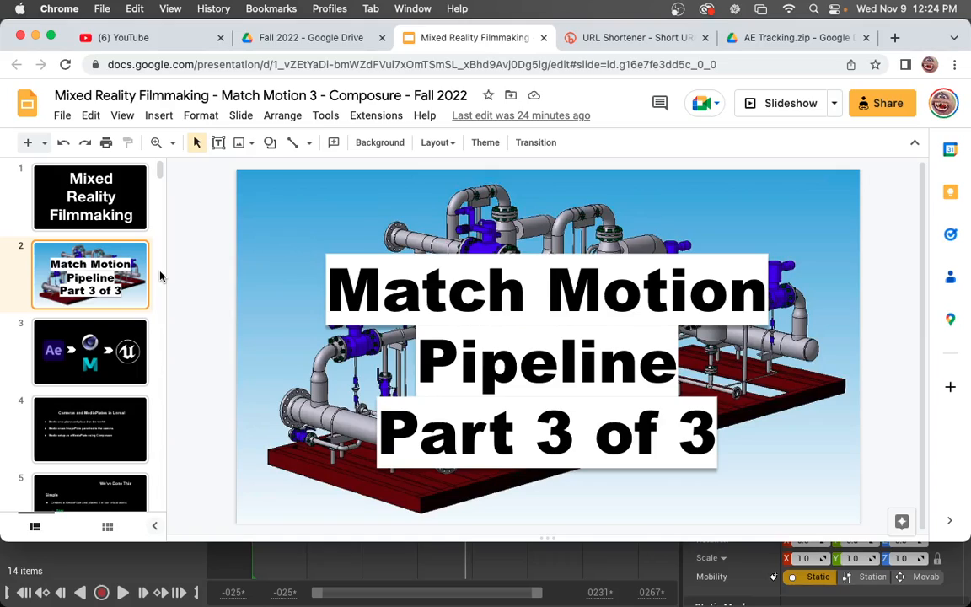
Return to Unreal Editor, create a new level with the basic floor and sky without saving the current one, and widen the actor list
mouse_move(295, 602)
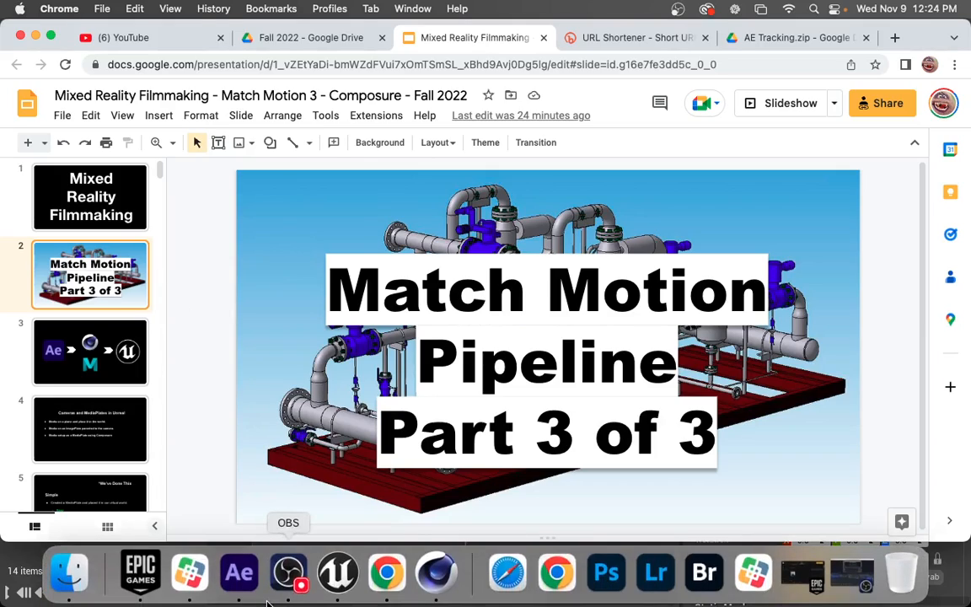
left_click(337, 573)
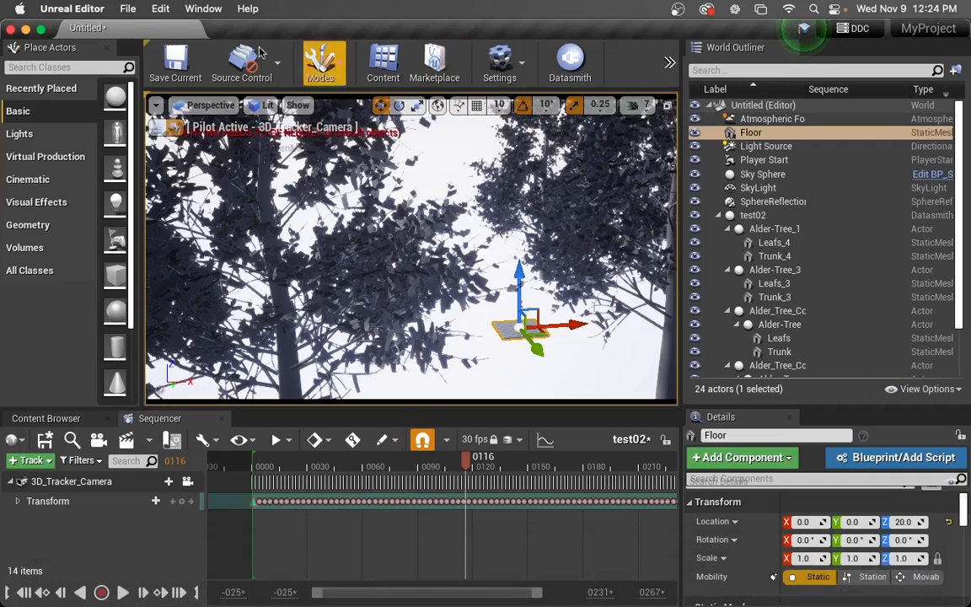
left_click(120, 9)
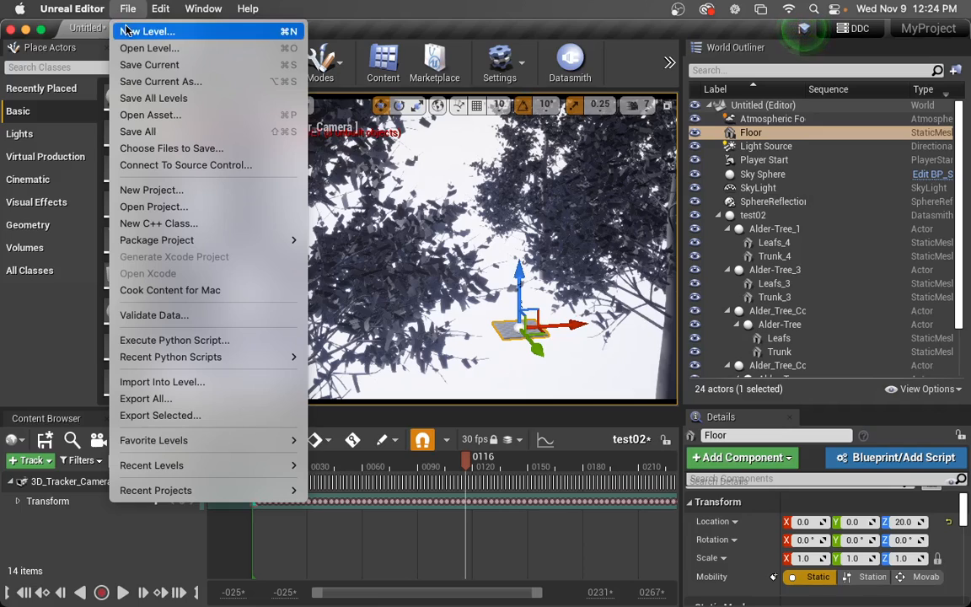
left_click(118, 31)
left_click(376, 228)
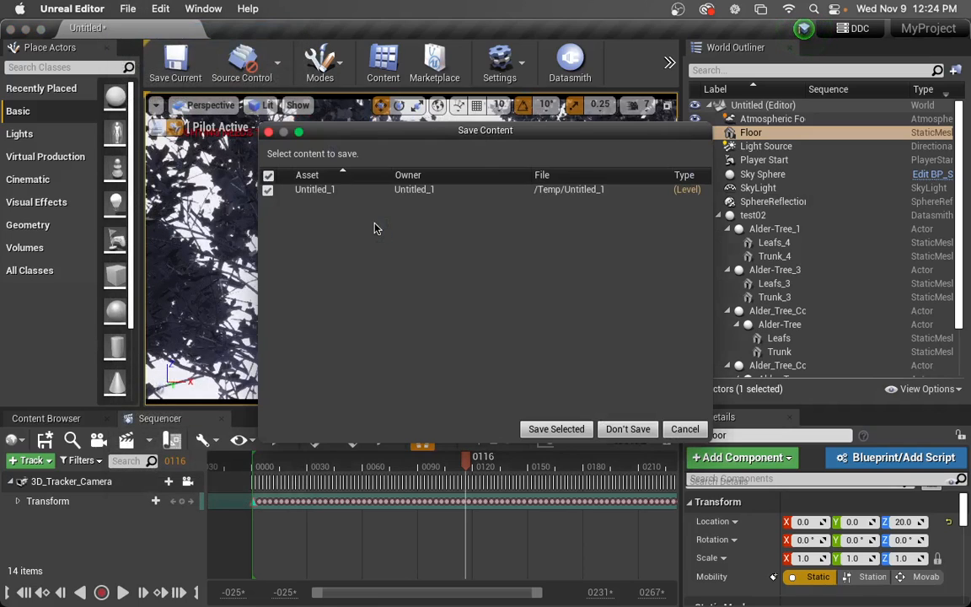
left_click(624, 428)
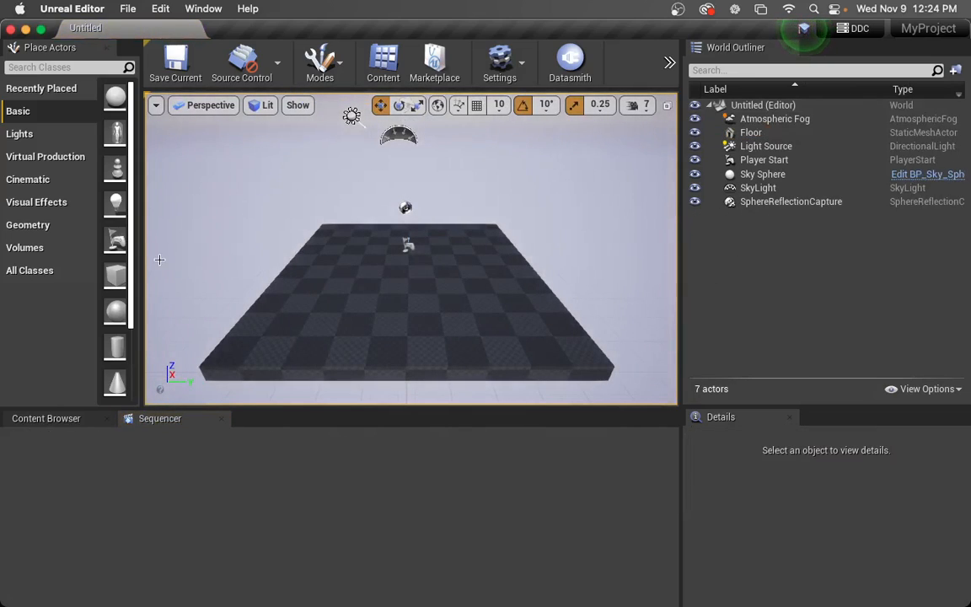
left_click_drag(141, 263, 215, 245)
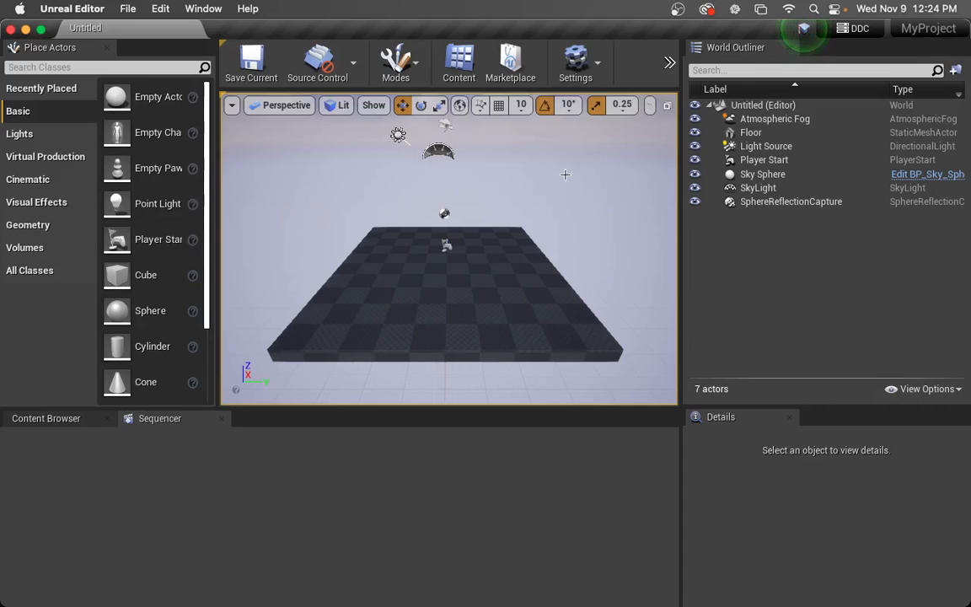
Open the plugin browser, search for datasmith to review the Datasmith importers, and close the browser
left_click(600, 75)
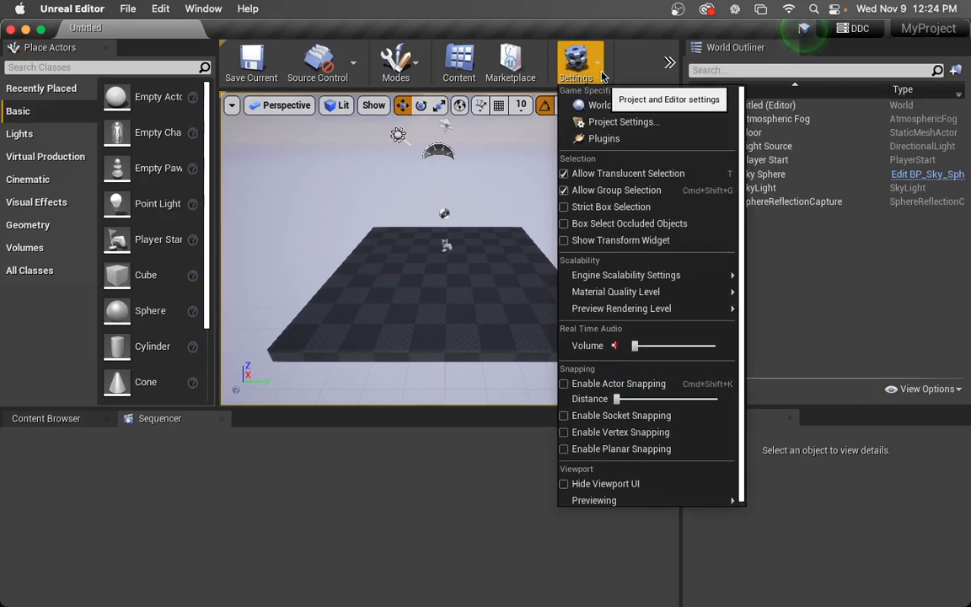
left_click(604, 144)
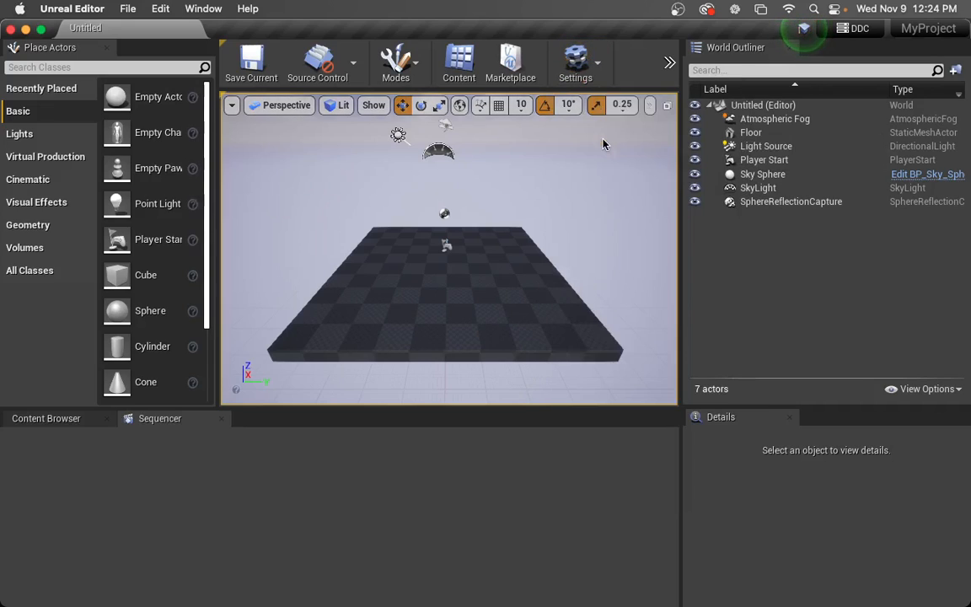
left_click(567, 73)
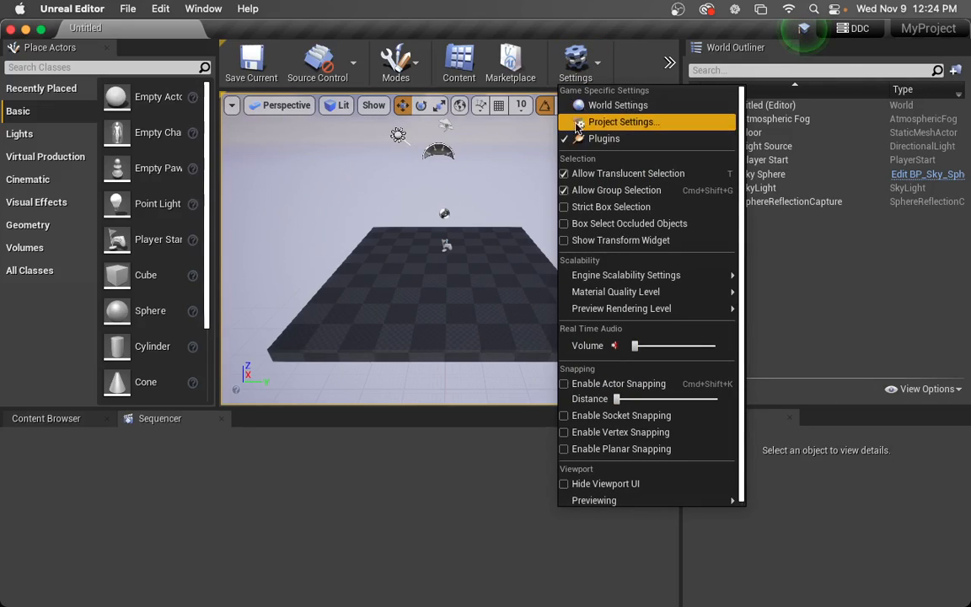
left_click(584, 137)
type("datasmith")
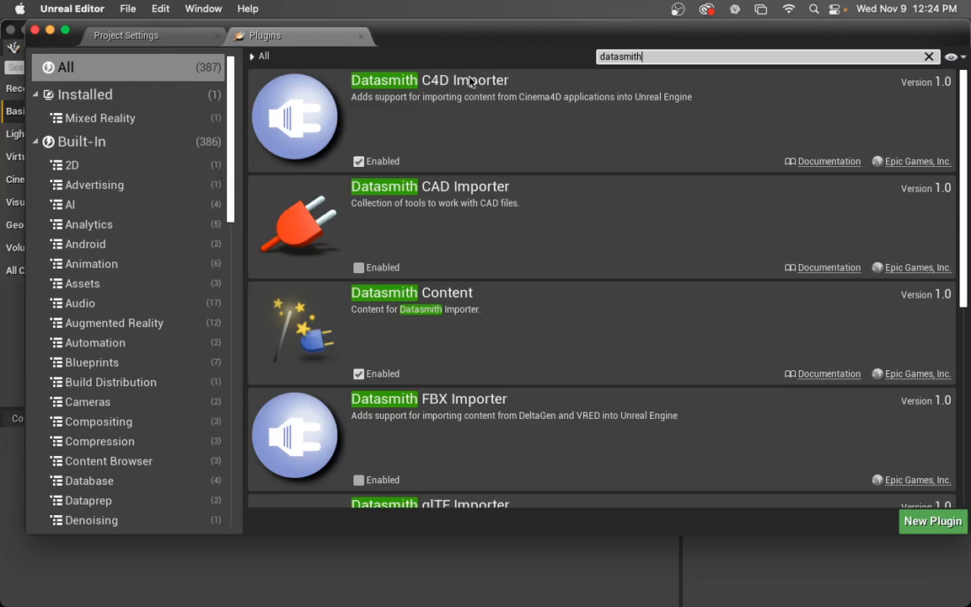
key("ctrl")
key("ctrl")
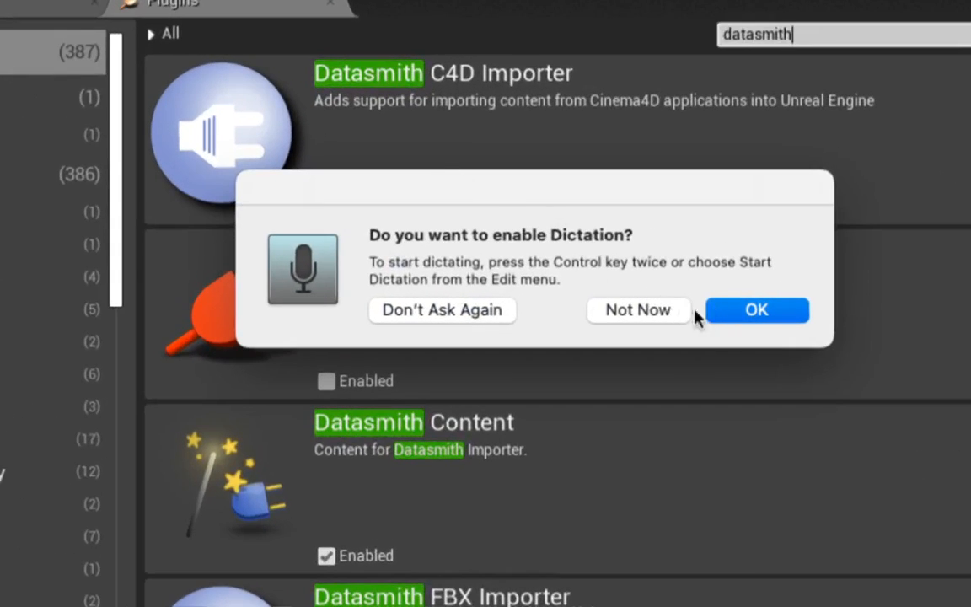
left_click(605, 312)
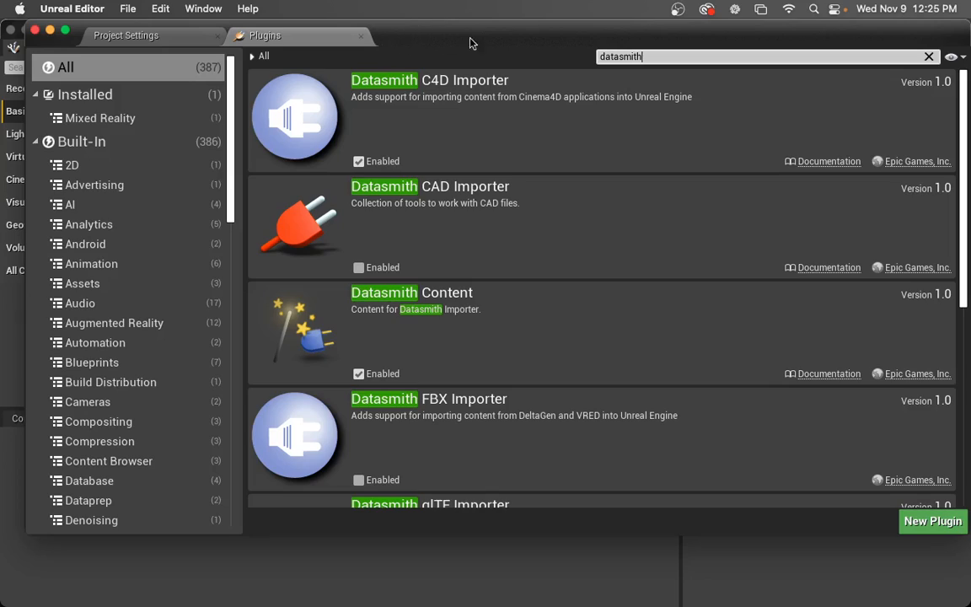
left_click_drag(665, 56, 599, 59)
left_click(34, 30)
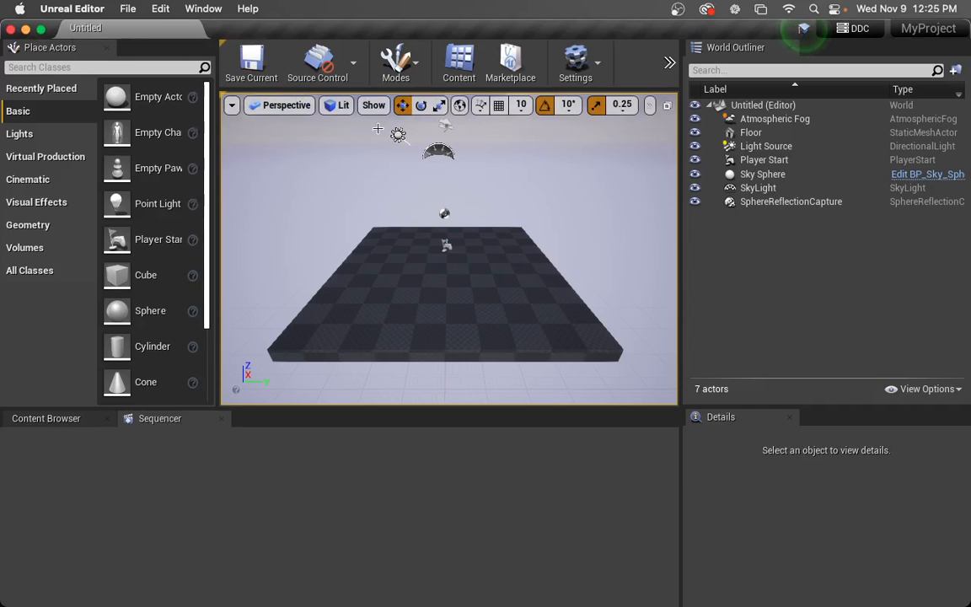
Reopen the plugin browser and search for datasmith to check whether the C4D Importer and Content plugins are enabled
left_click(576, 61)
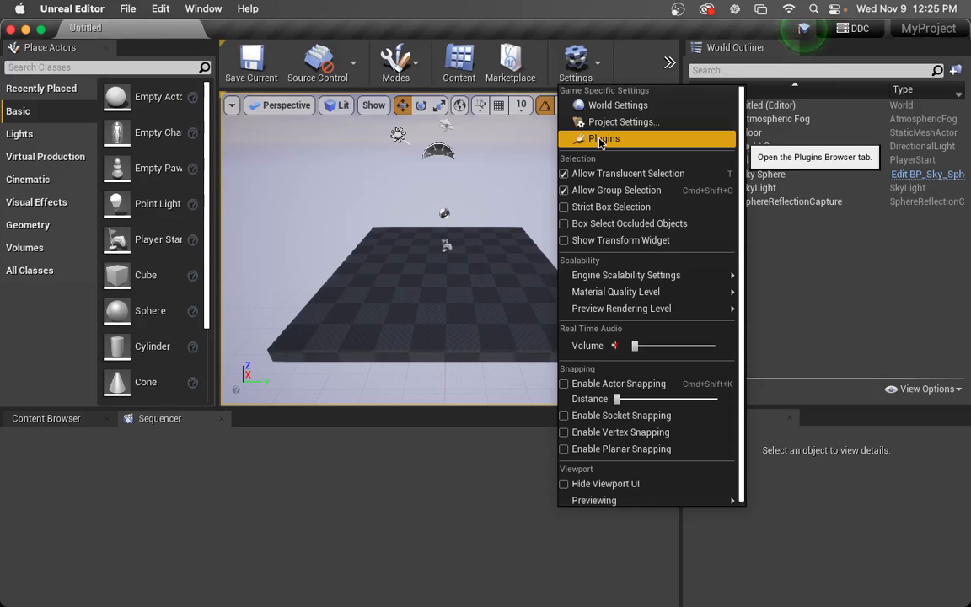
left_click(575, 59)
left_click(576, 59)
left_click(604, 139)
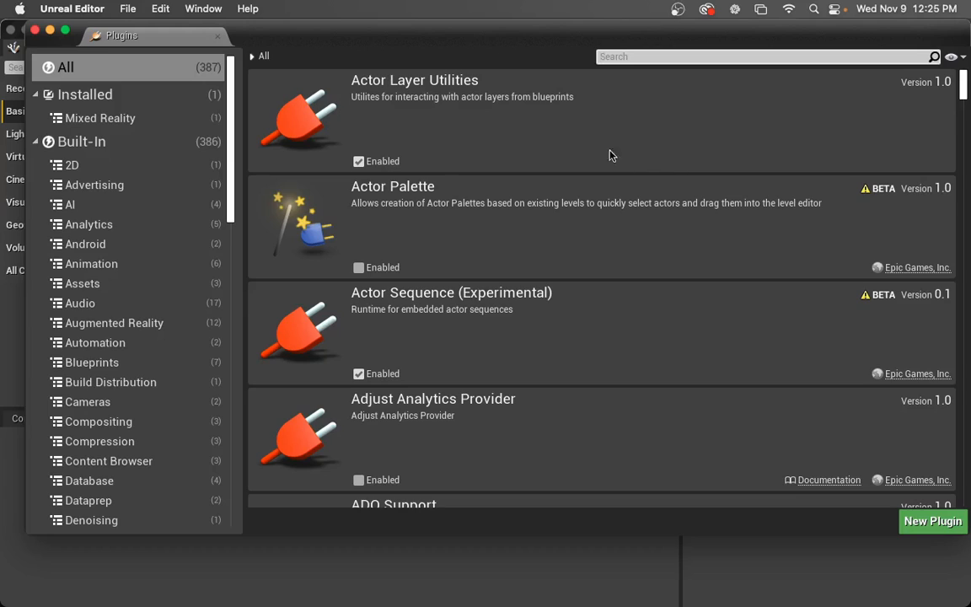
left_click_drag(516, 34, 522, 64)
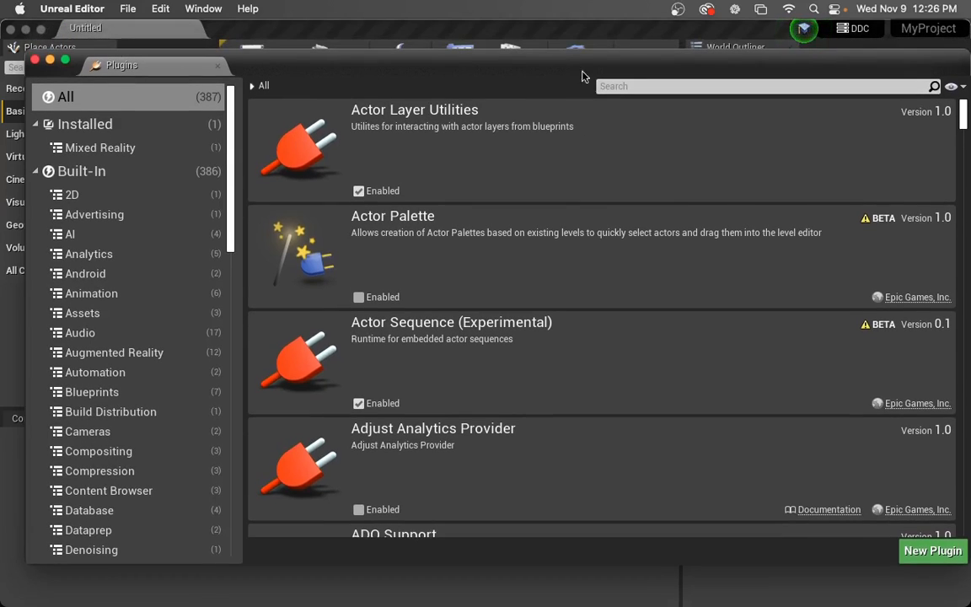
left_click(680, 86)
type("dat")
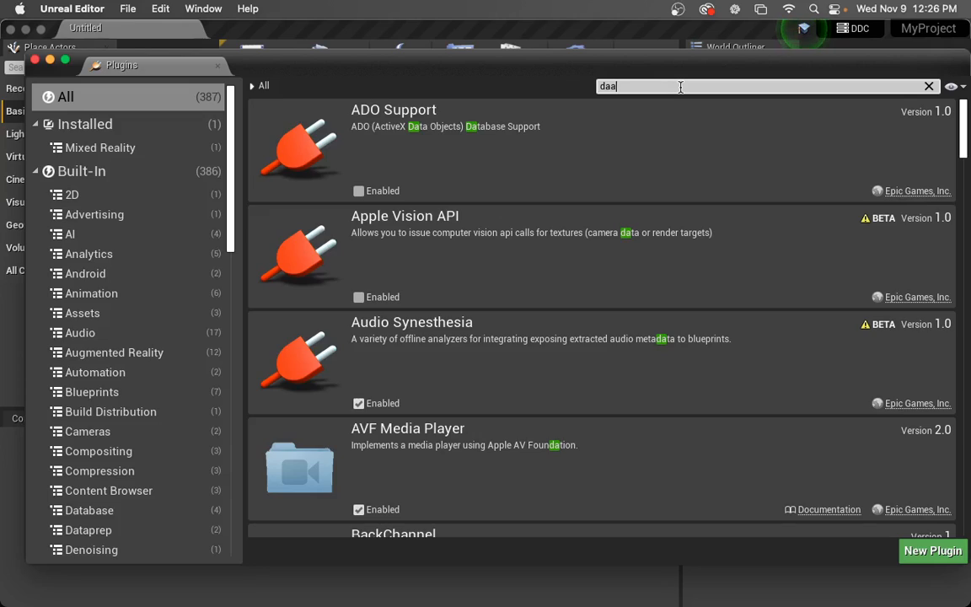
type("asmith")
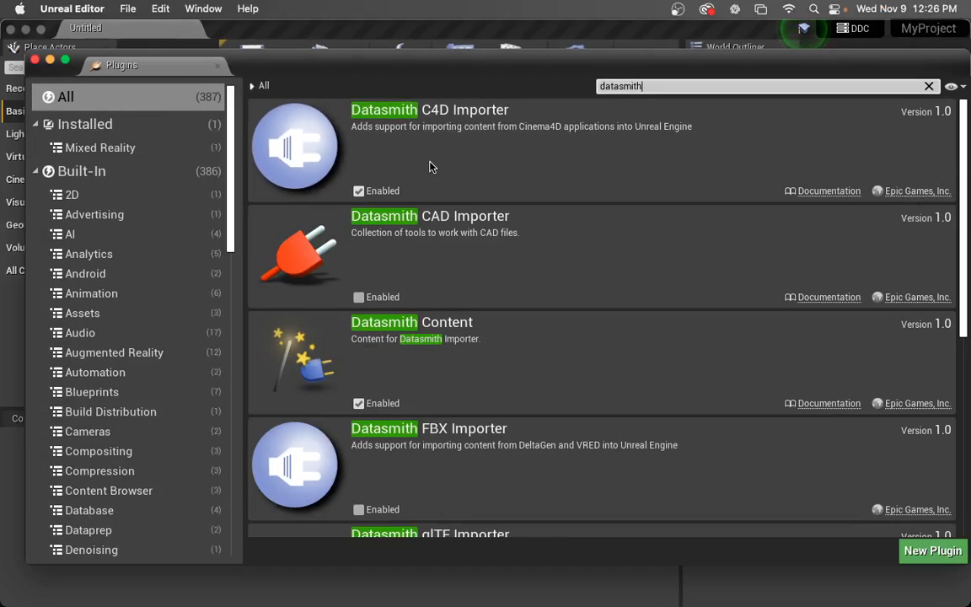
Search the plugins for composure to check whether it is enabled, and close the plugin browser
left_click_drag(650, 87, 595, 87)
type("composure")
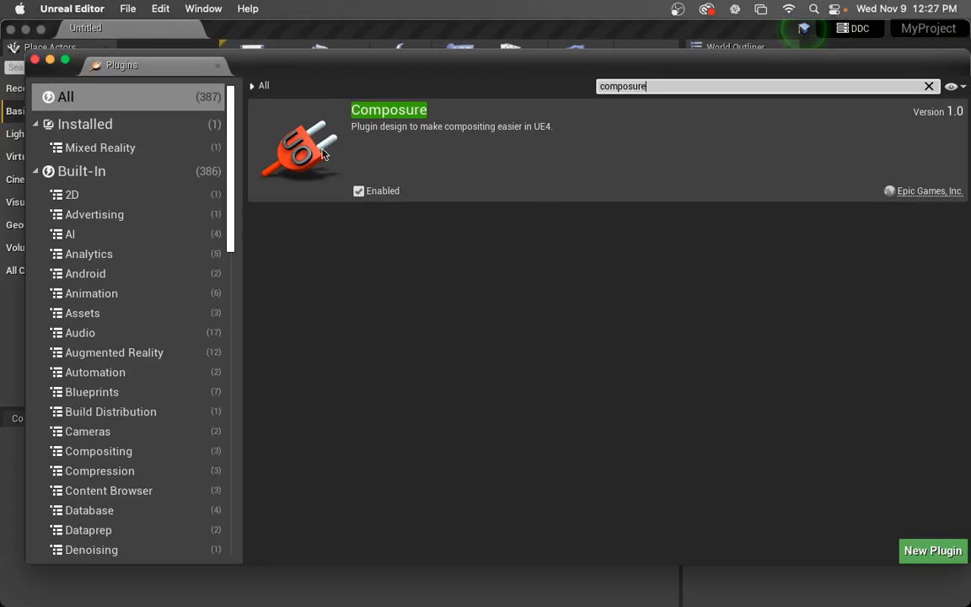
left_click_drag(335, 65, 336, 73)
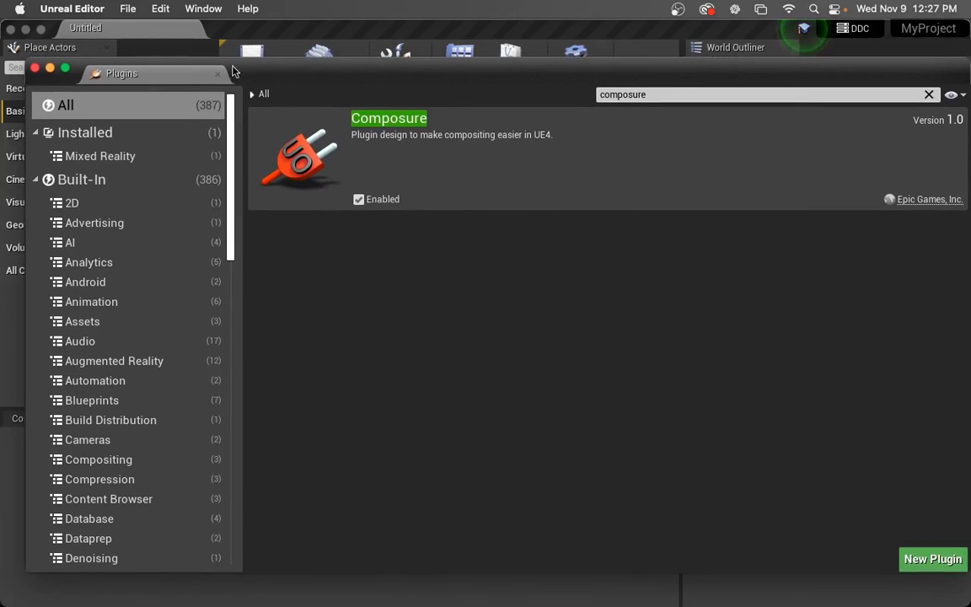
left_click(35, 70)
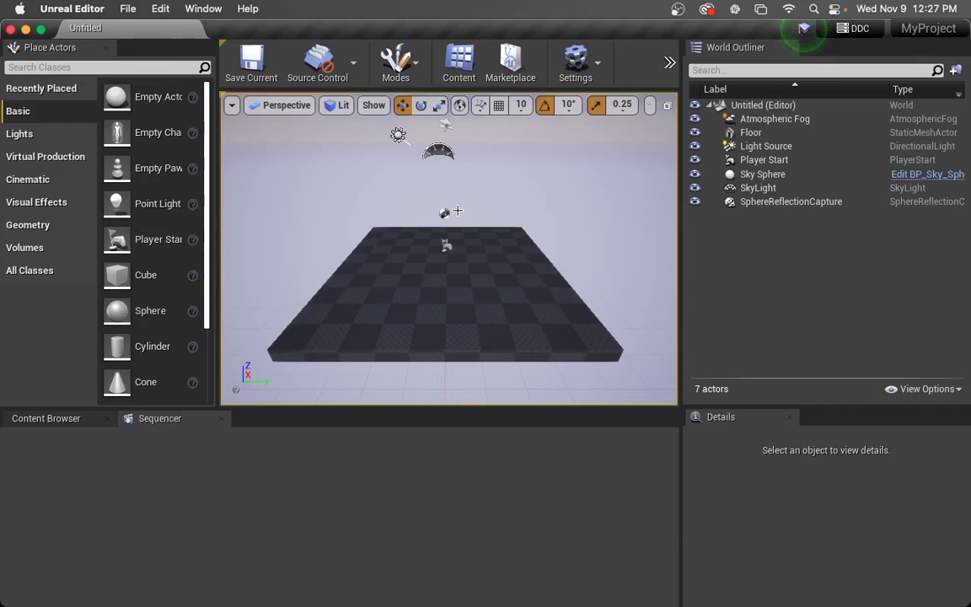
Find the alpha options in the project settings and set alpha channel support in post processing to Linear color space only
left_click(587, 67)
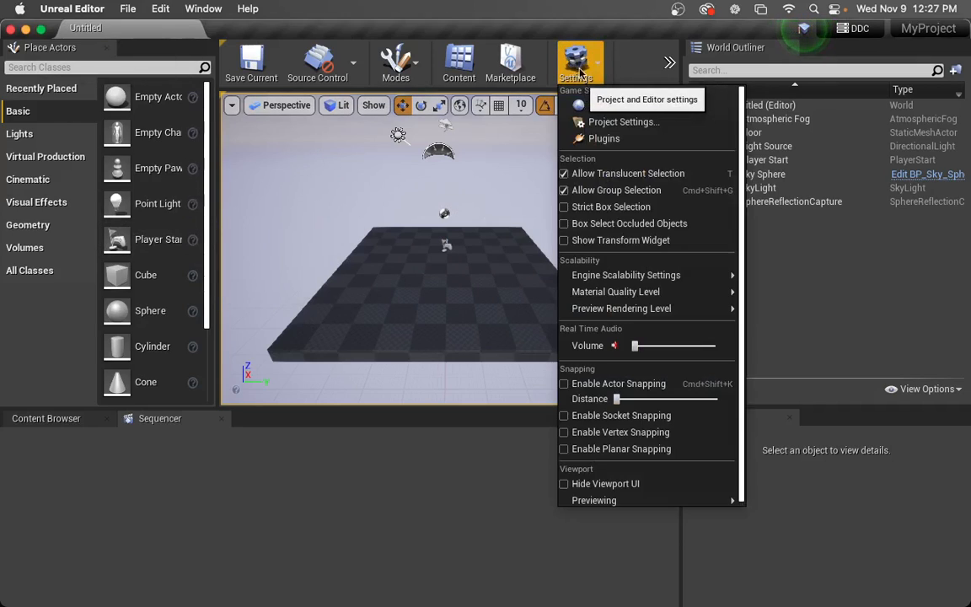
left_click(609, 124)
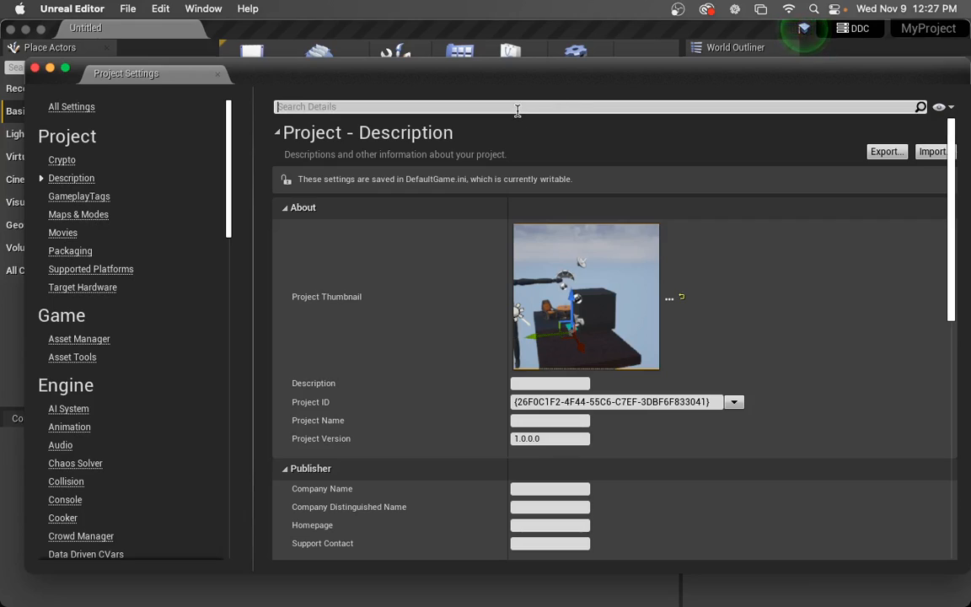
left_click(518, 107)
type("alpha")
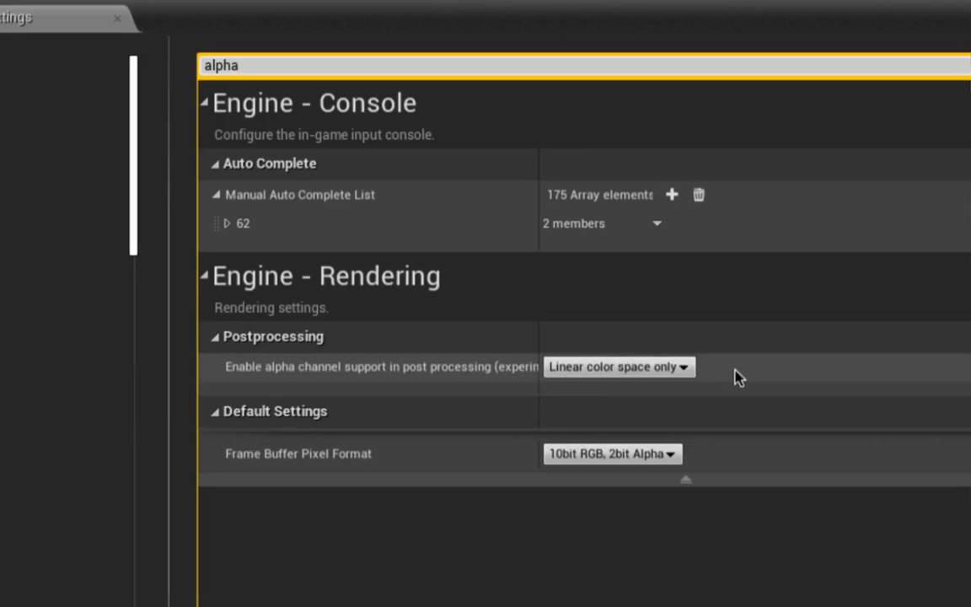
left_click(650, 371)
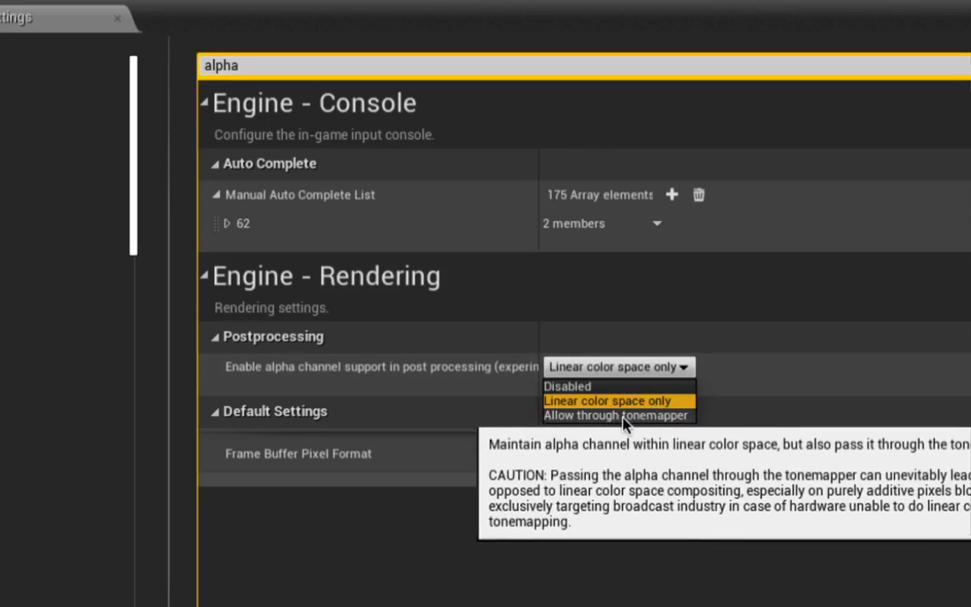
left_click(644, 401)
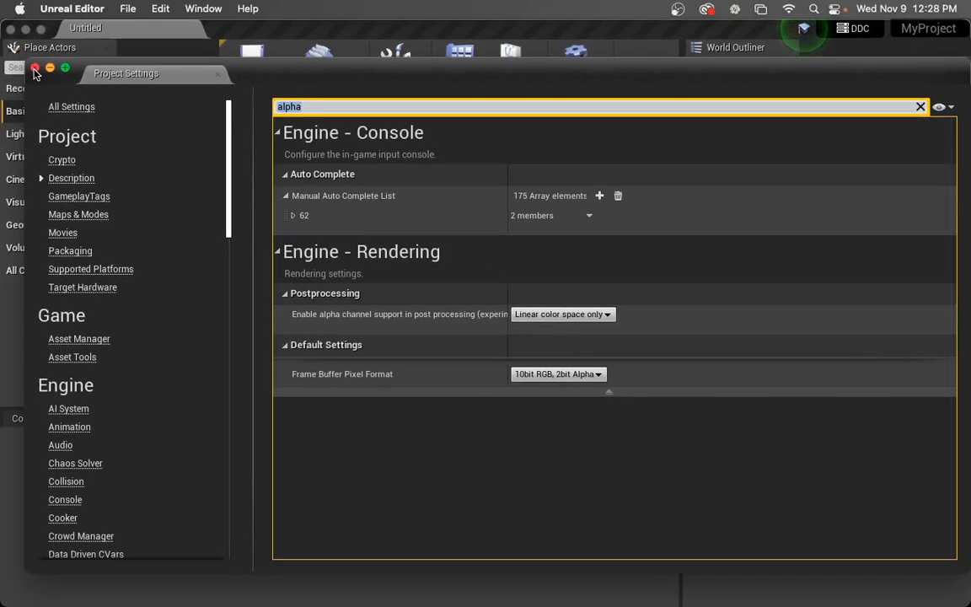
Close the project settings and review the pipeline diagram and "Cameras and MediaPlates in Unreal" slides in the Chrome presentation, shown full screen
left_click(35, 68)
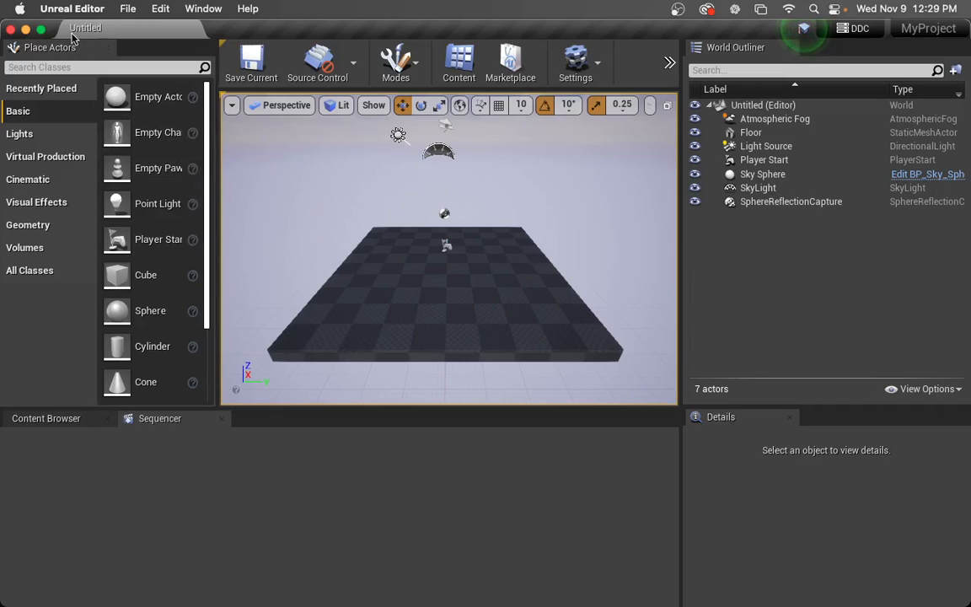
mouse_move(263, 586)
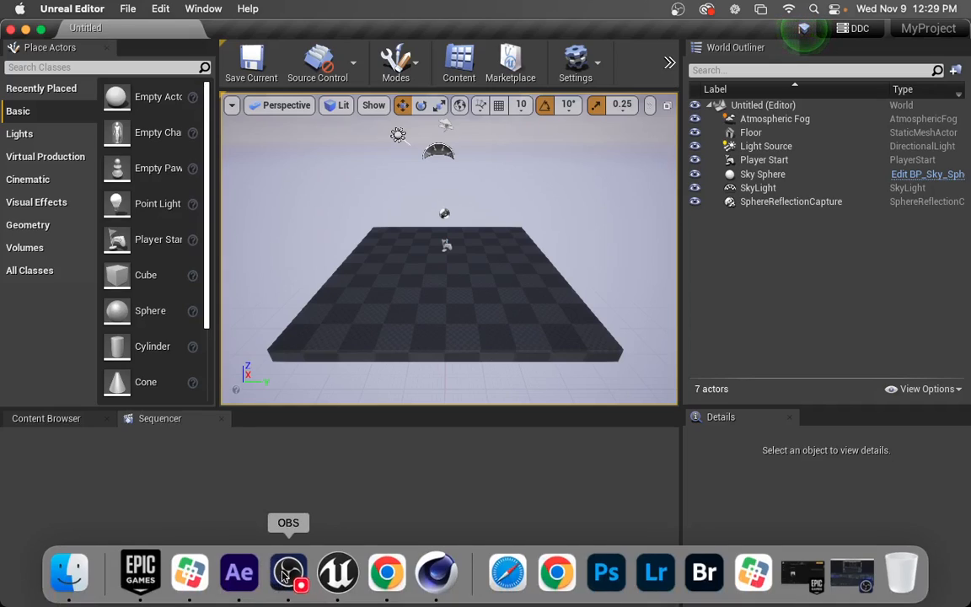
left_click(387, 573)
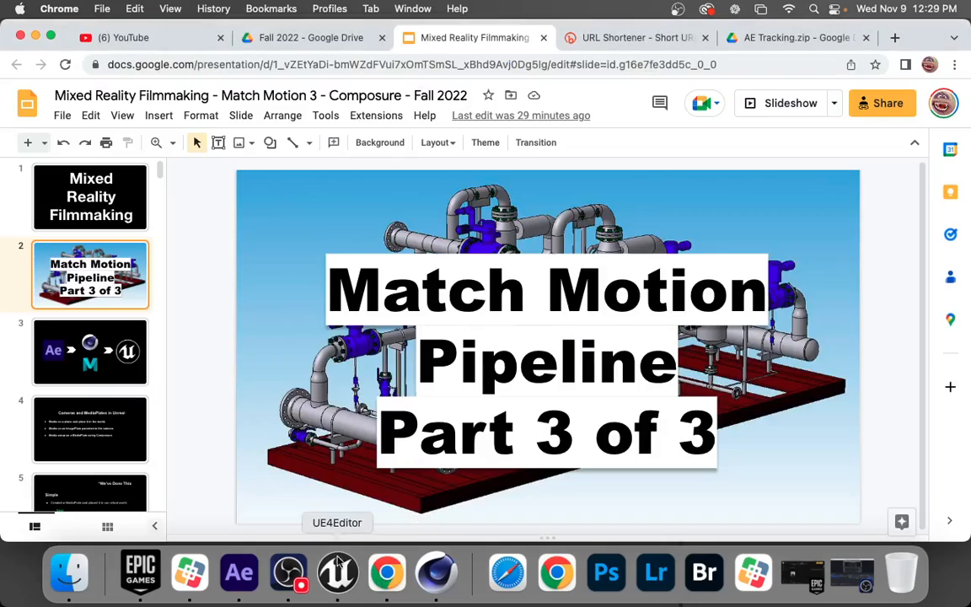
left_click(118, 384)
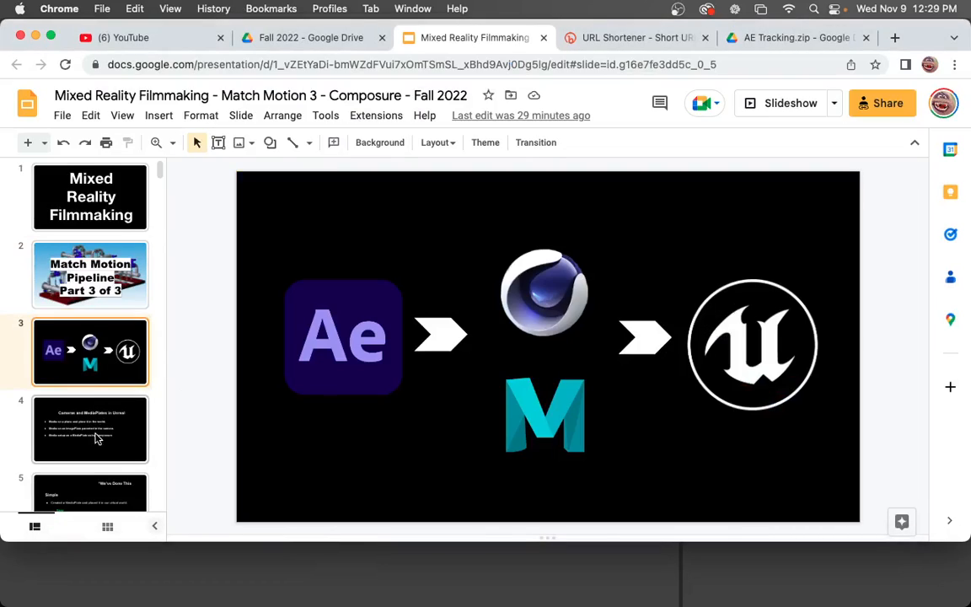
left_click(51, 37)
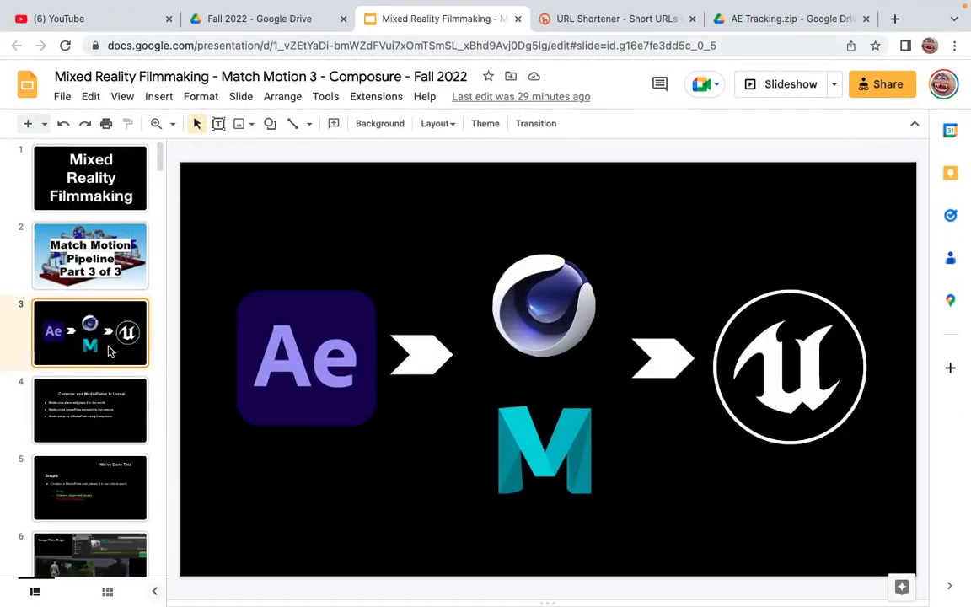
key("Down")
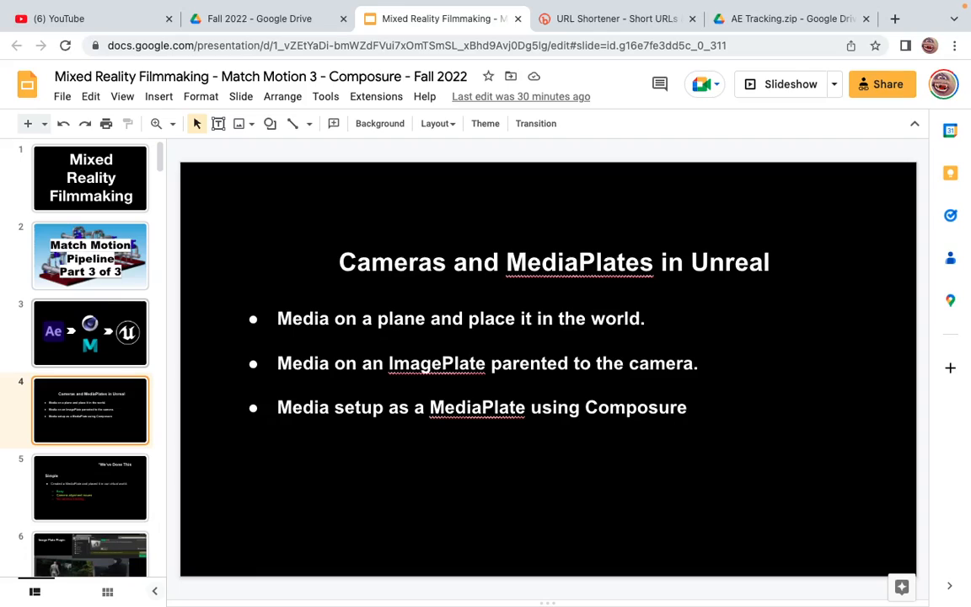
key("Up")
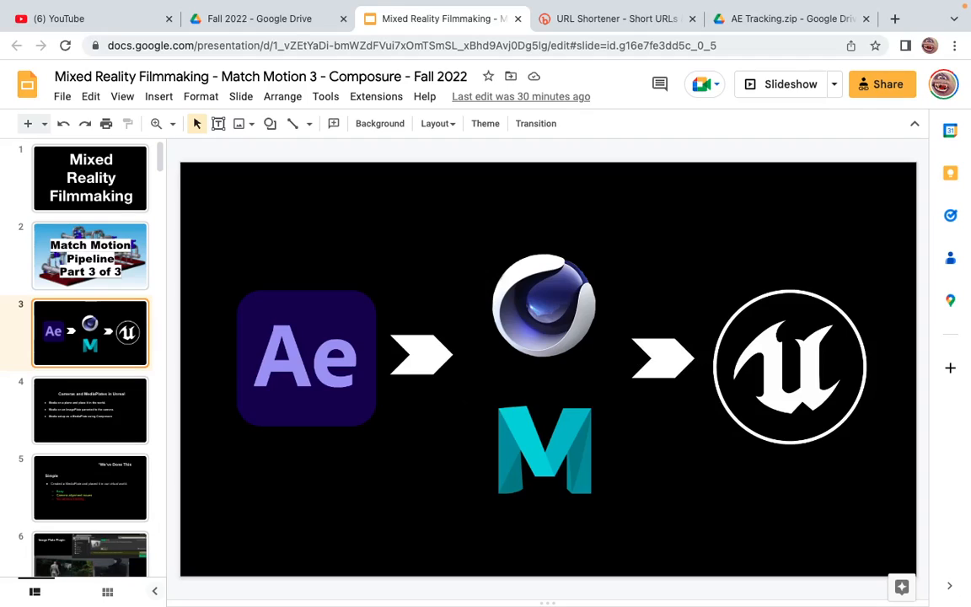
key("Down")
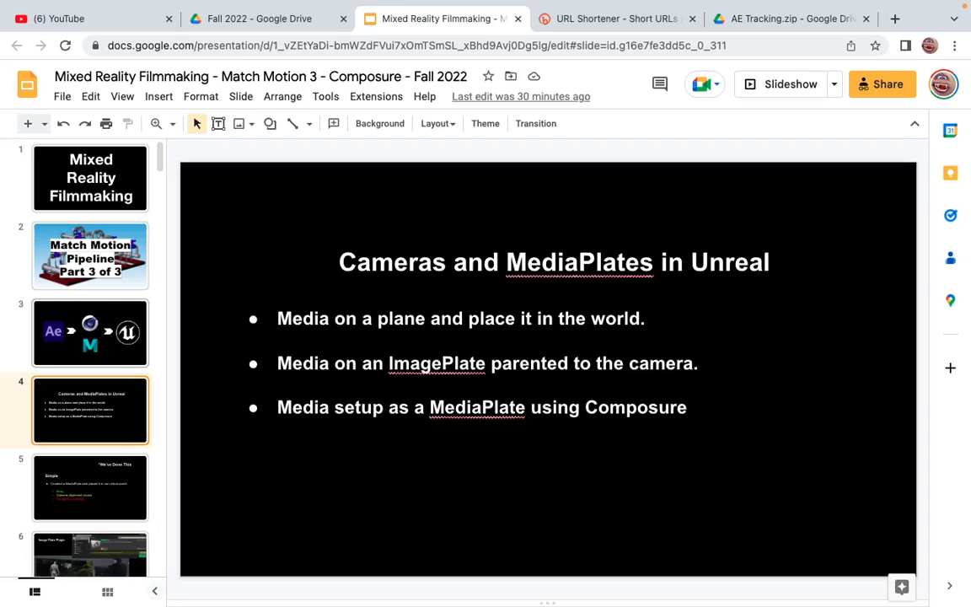
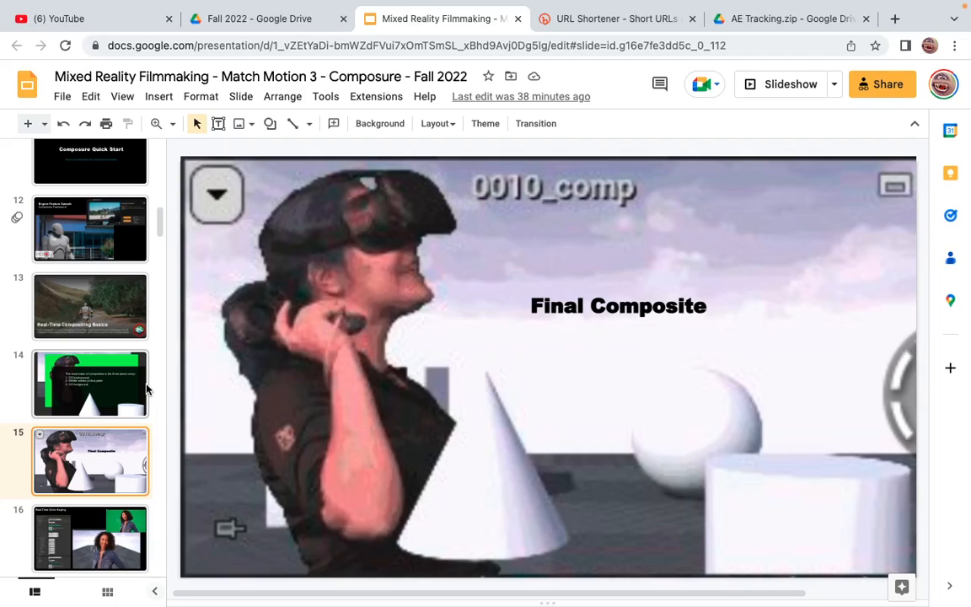
View the Real-Time Color Keying slide and the video capture card slide in the presentation
scroll(131, 430, "down", 4)
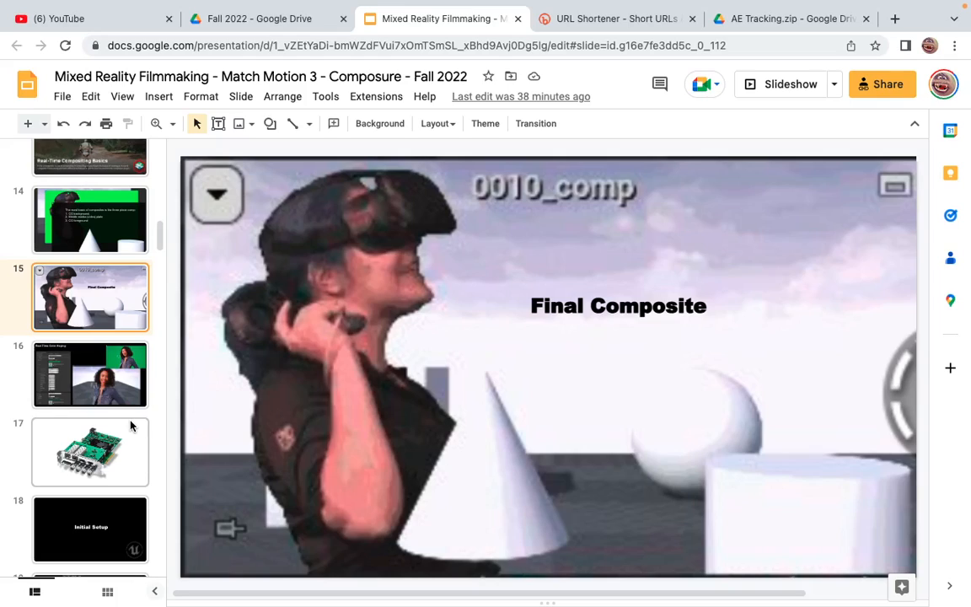
left_click(95, 393)
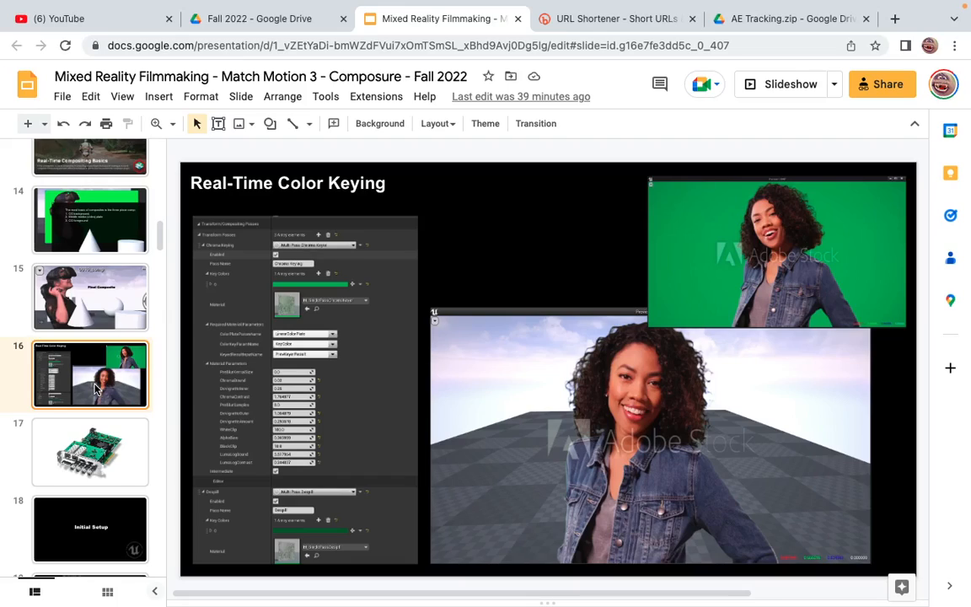
key("Down")
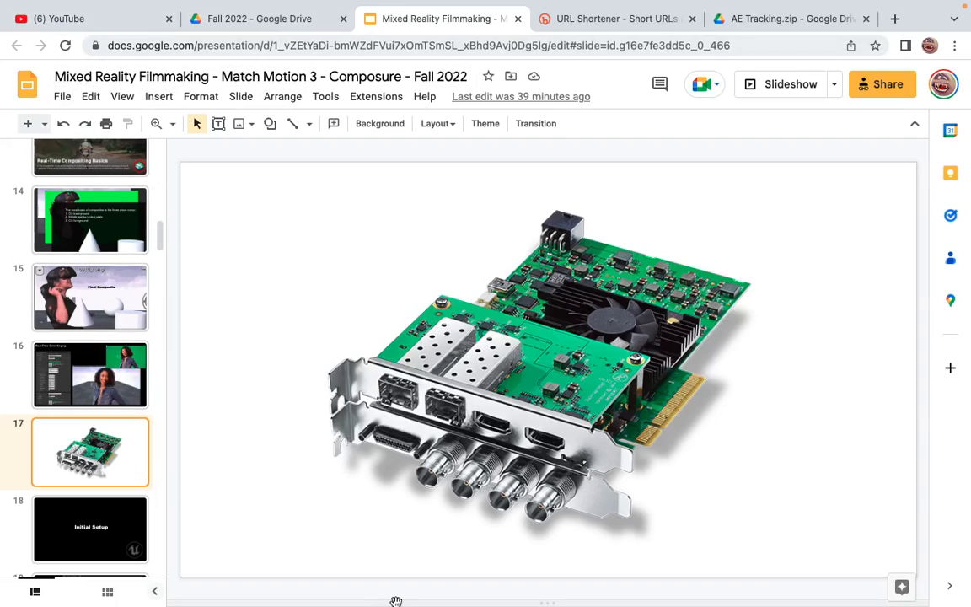
Switch to Finder and locate and select AE Tracking.zip in the Downloads folder
mouse_move(415, 604)
mouse_move(361, 603)
left_click(70, 573)
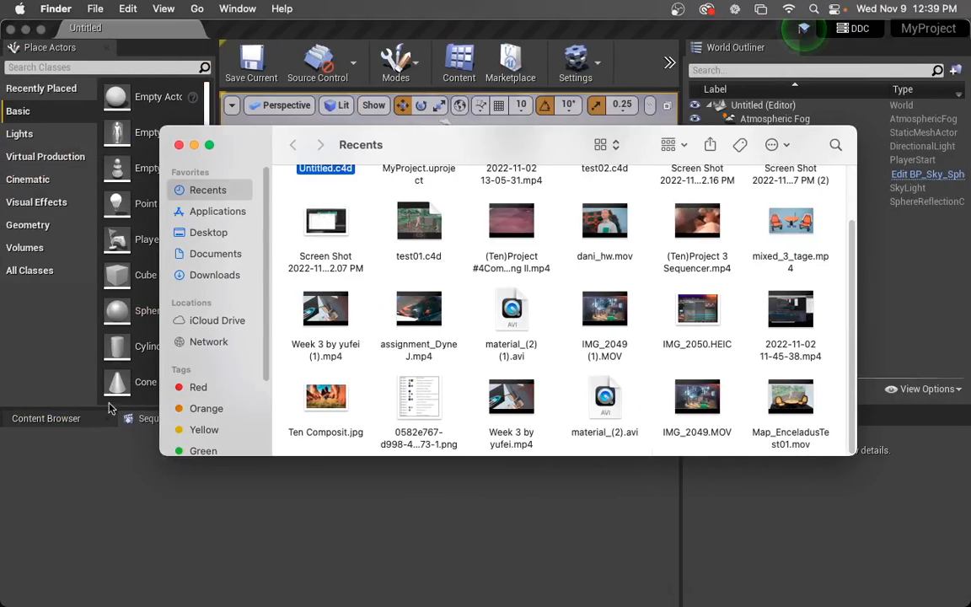
left_click(213, 277)
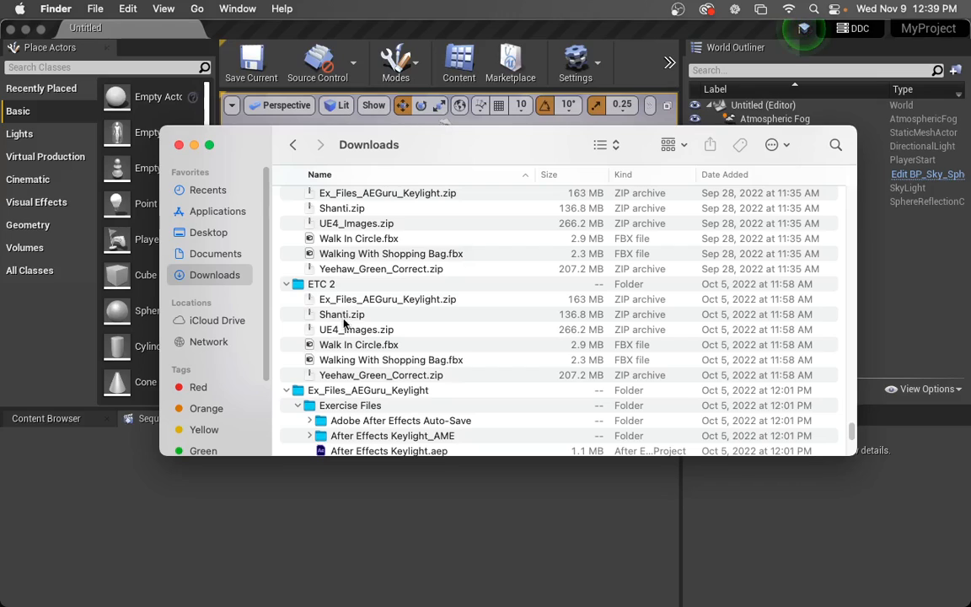
scroll(354, 321, "up", 10)
scroll(355, 313, "down", 5)
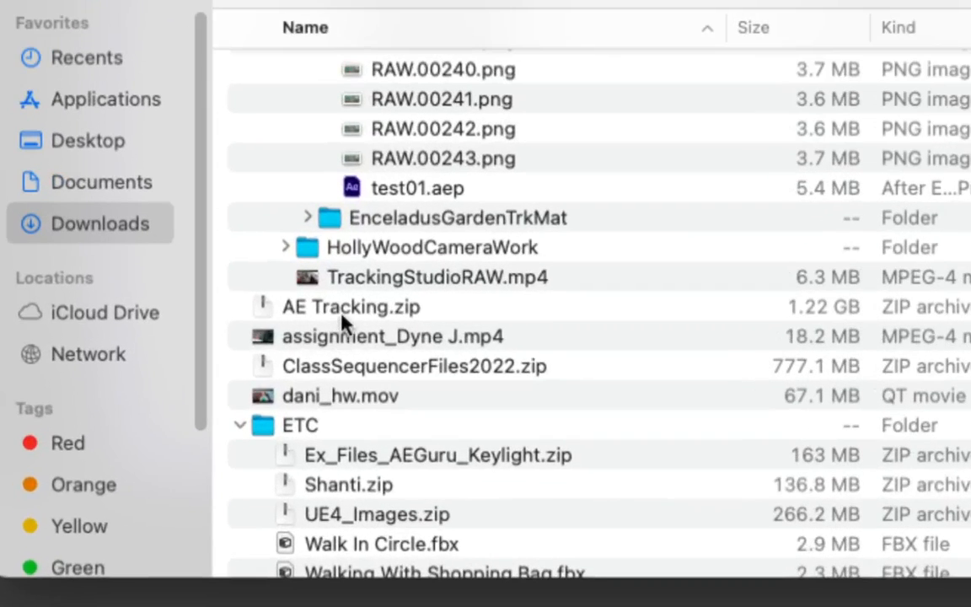
left_click(339, 318)
scroll(380, 299, "up", 4)
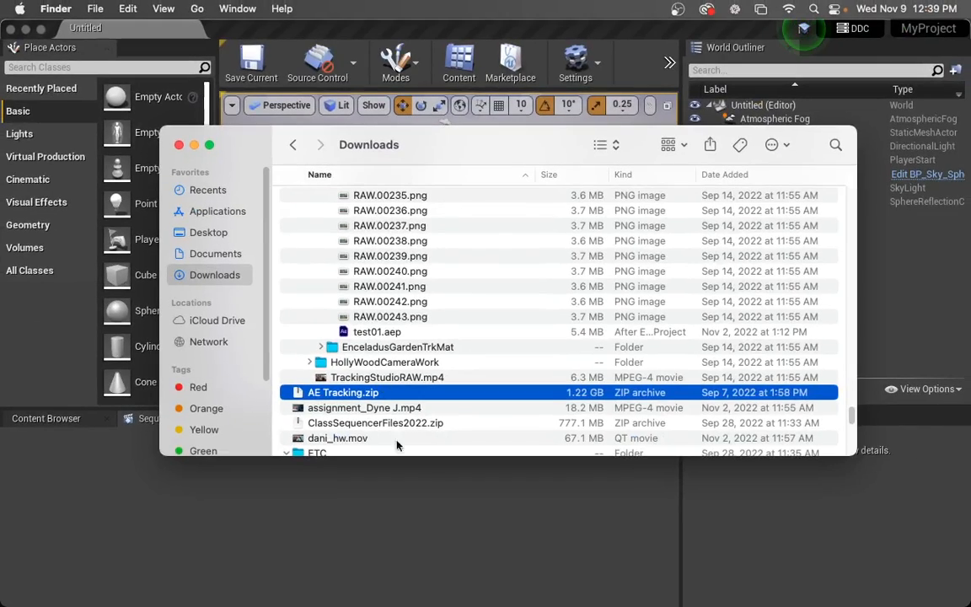
Switch to After Effects and scrub the RAW composition to 0:00:01:08 to view the tracked footage
mouse_move(590, 600)
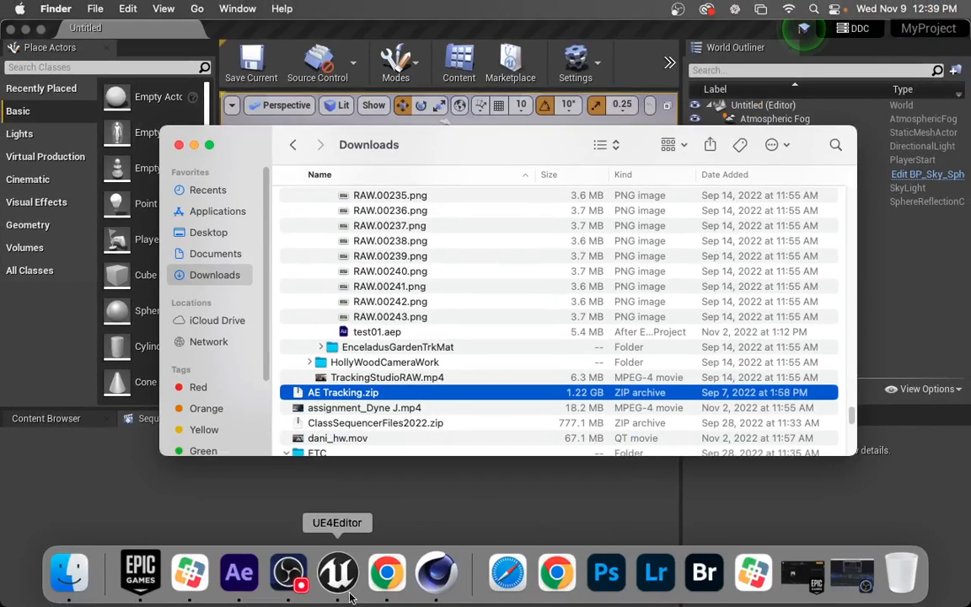
left_click(256, 580)
left_click_drag(493, 472, 572, 473)
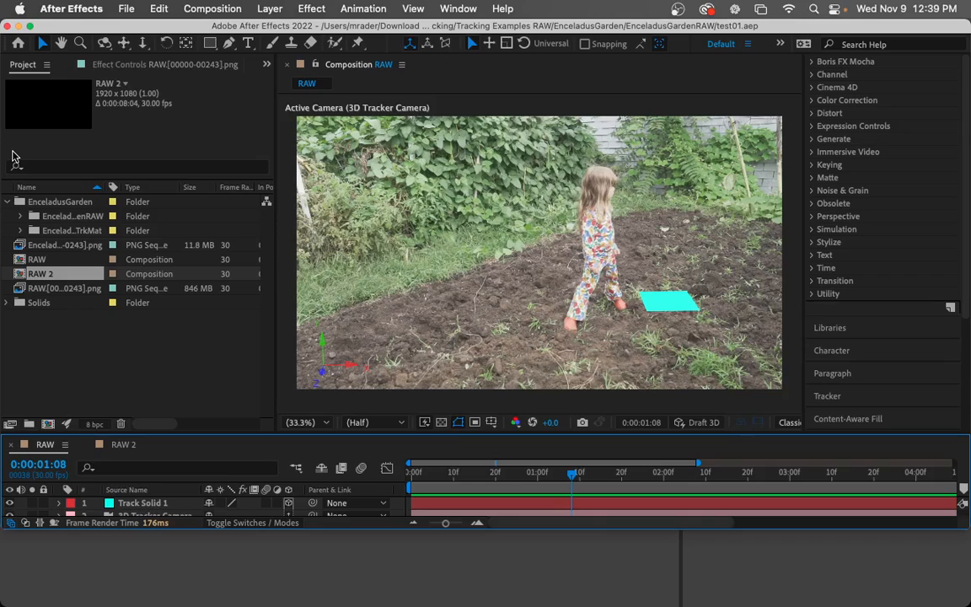
Switch to OBS Studio to check the recording status
mouse_move(223, 603)
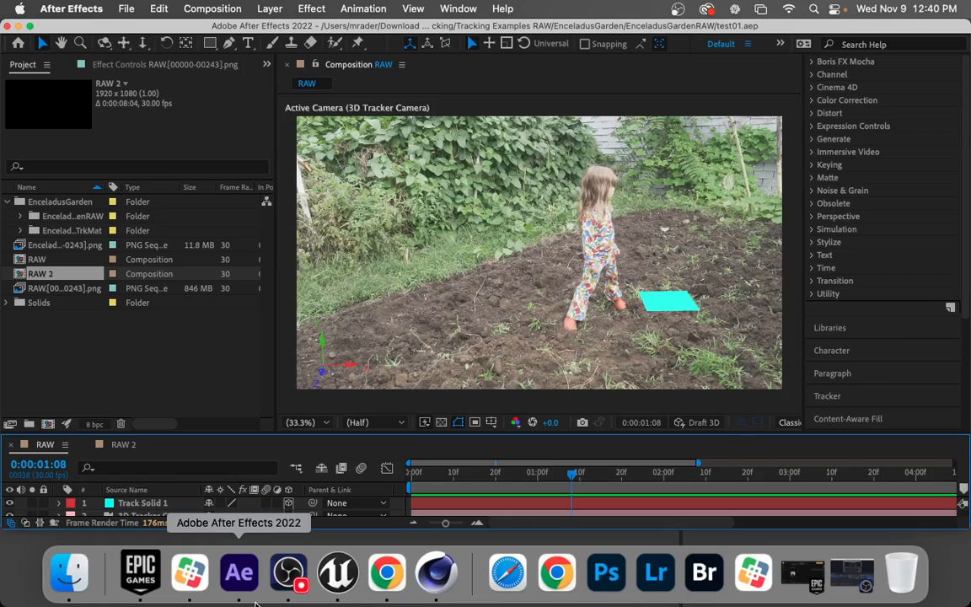
left_click(288, 573)
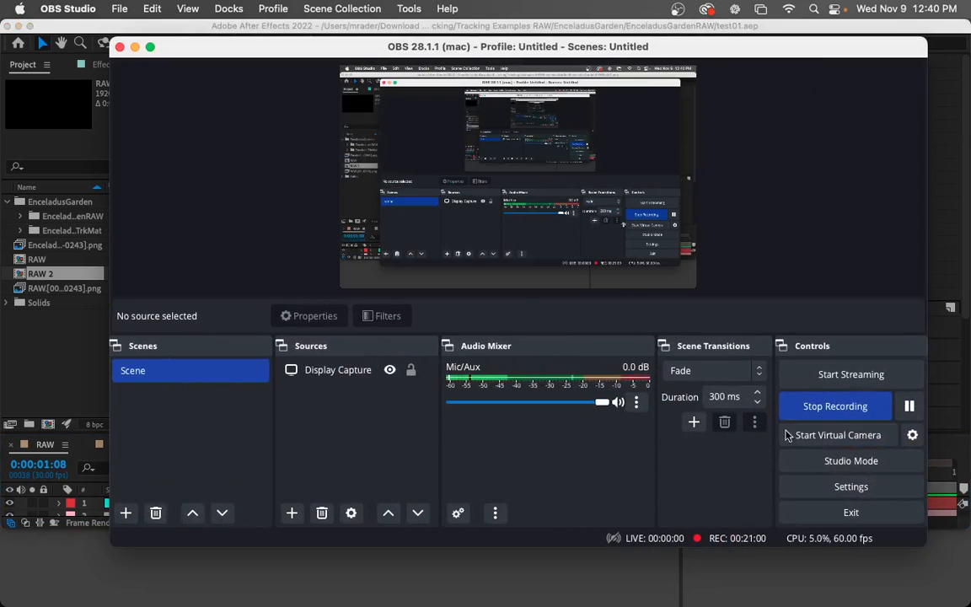
Return to Unreal Editor and search the plugins for datasmith to recheck which importers are enabled
mouse_move(712, 604)
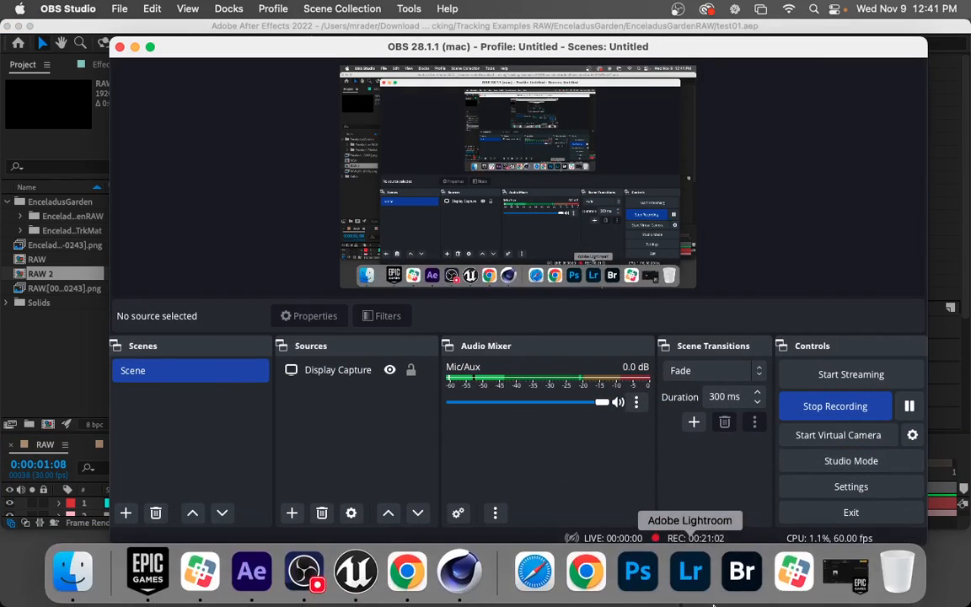
left_click(355, 582)
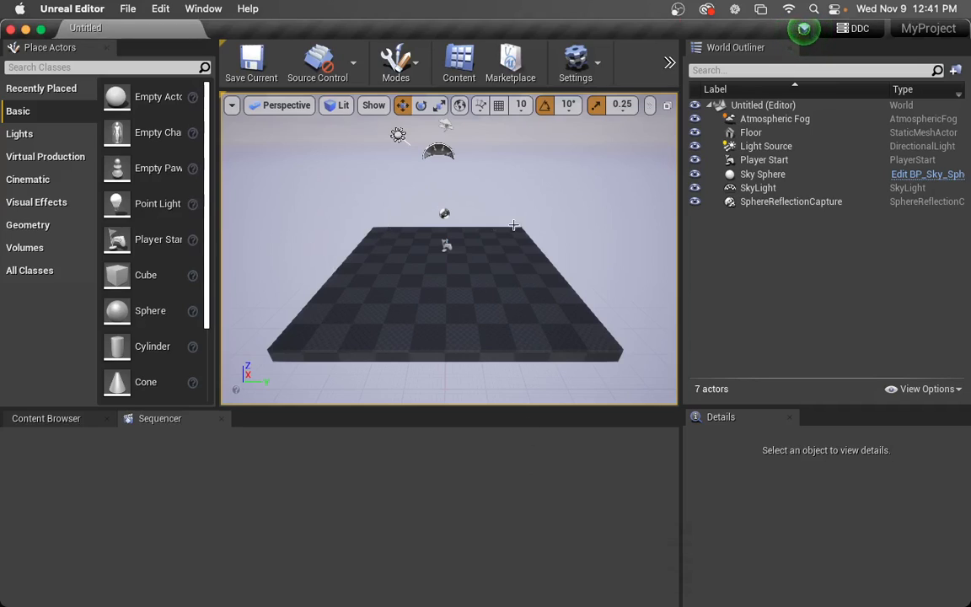
left_click(581, 77)
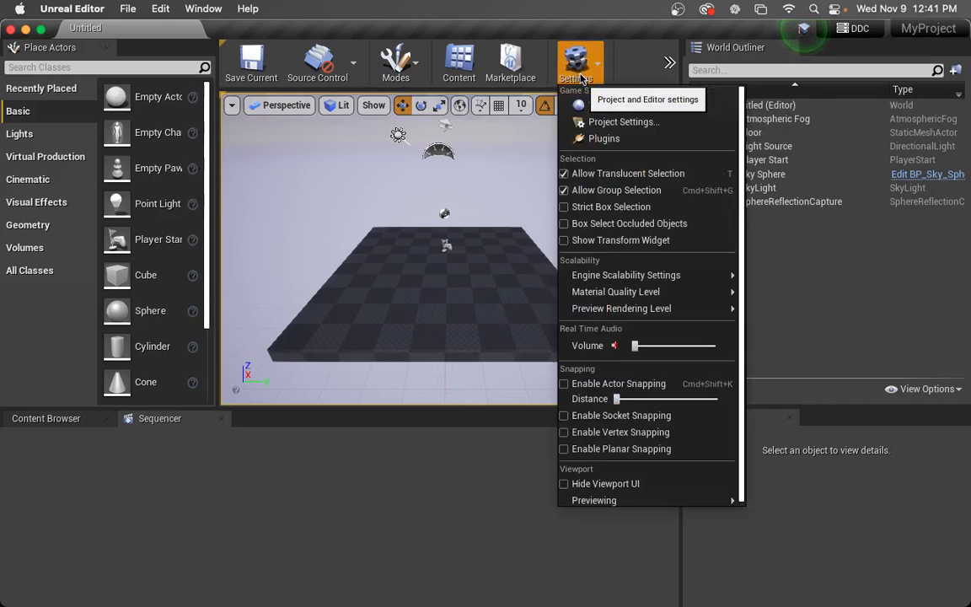
left_click(602, 139)
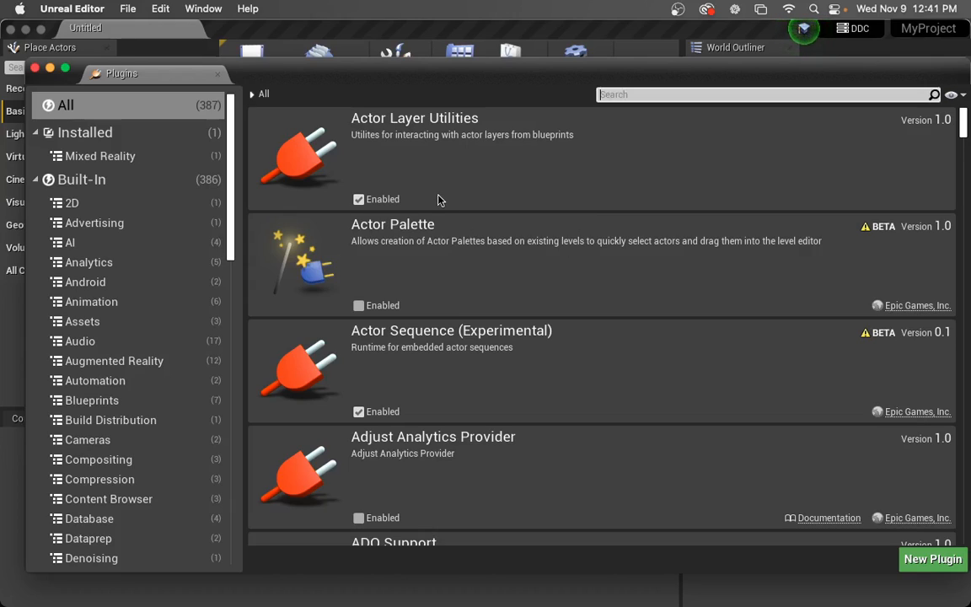
type("datasmith")
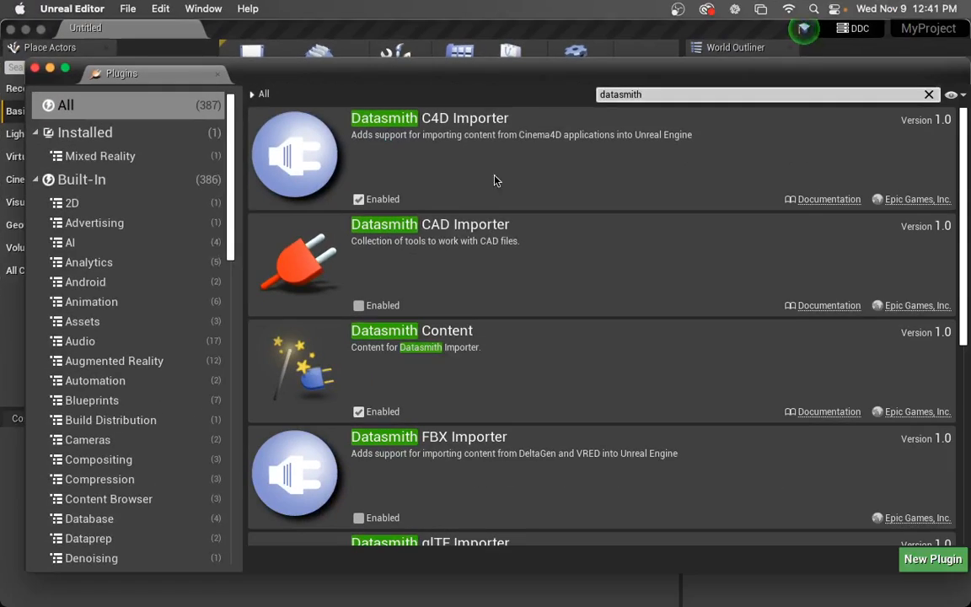
Search the plugins for composure to recheck whether it is enabled, and close the plugin browser
double_click(614, 94)
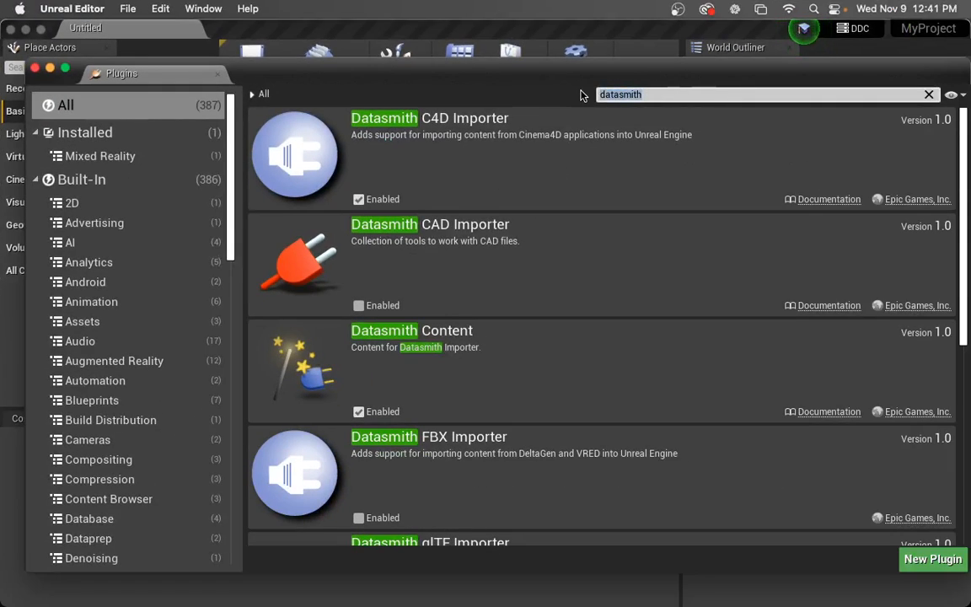
type("comp")
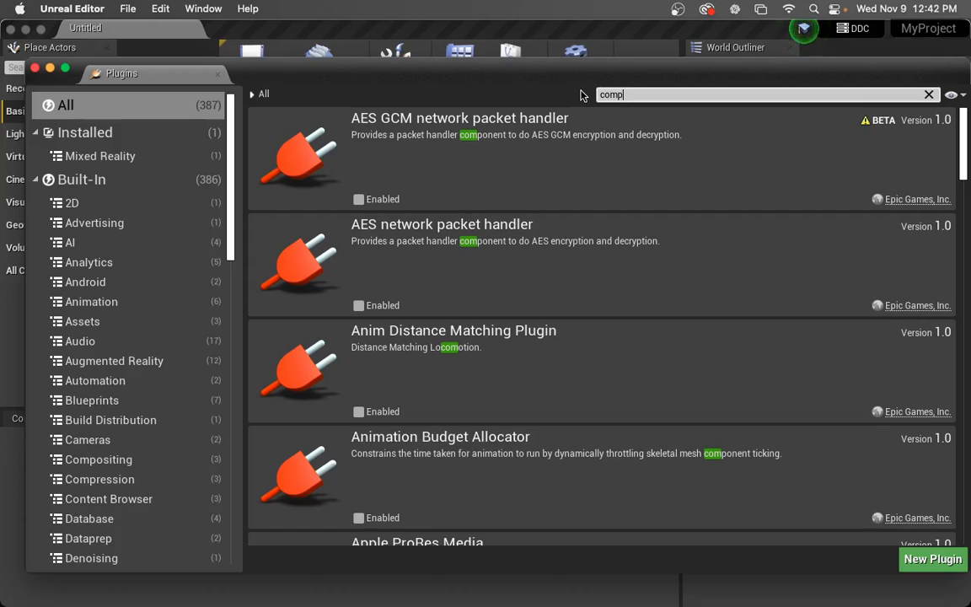
type("sure")
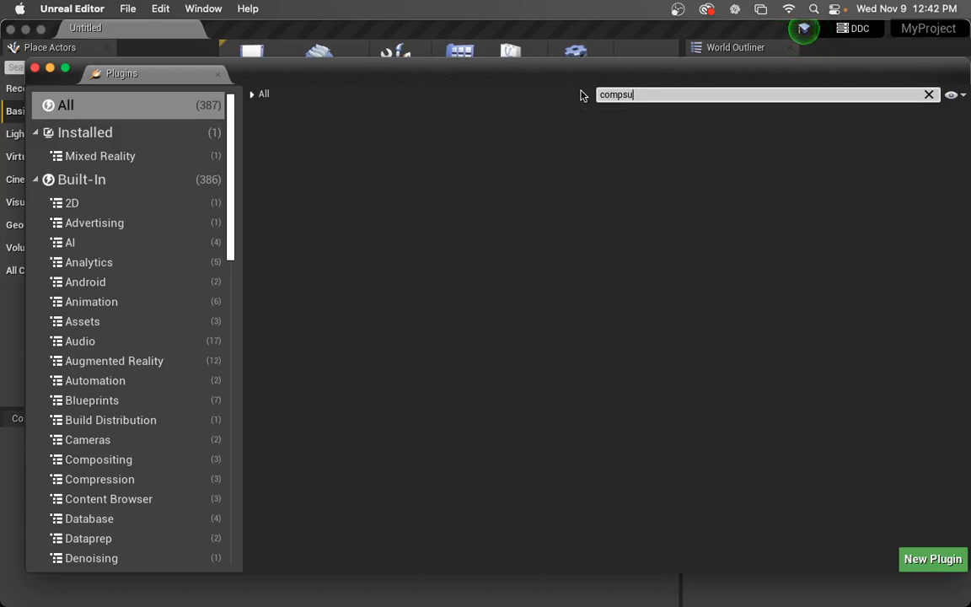
key("BackSpace")
key("BackSpace")
key("BackSpace")
key("BackSpace")
type("osure")
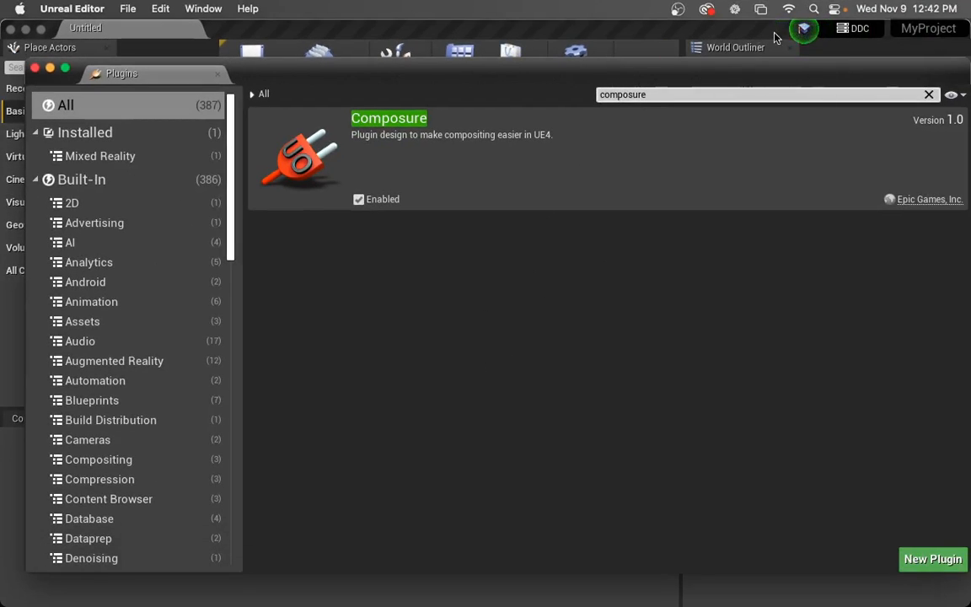
left_click_drag(508, 63, 506, 60)
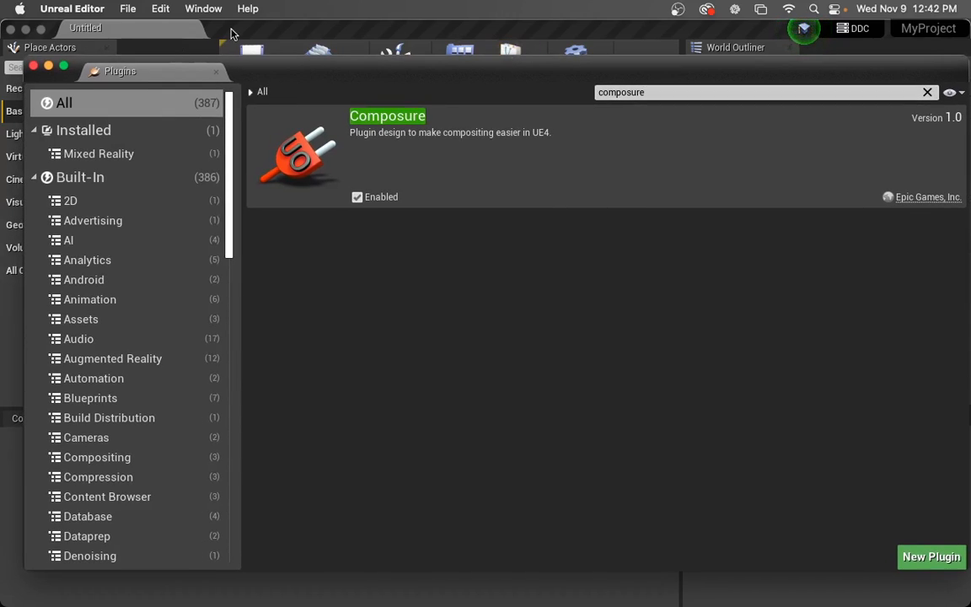
left_click(32, 66)
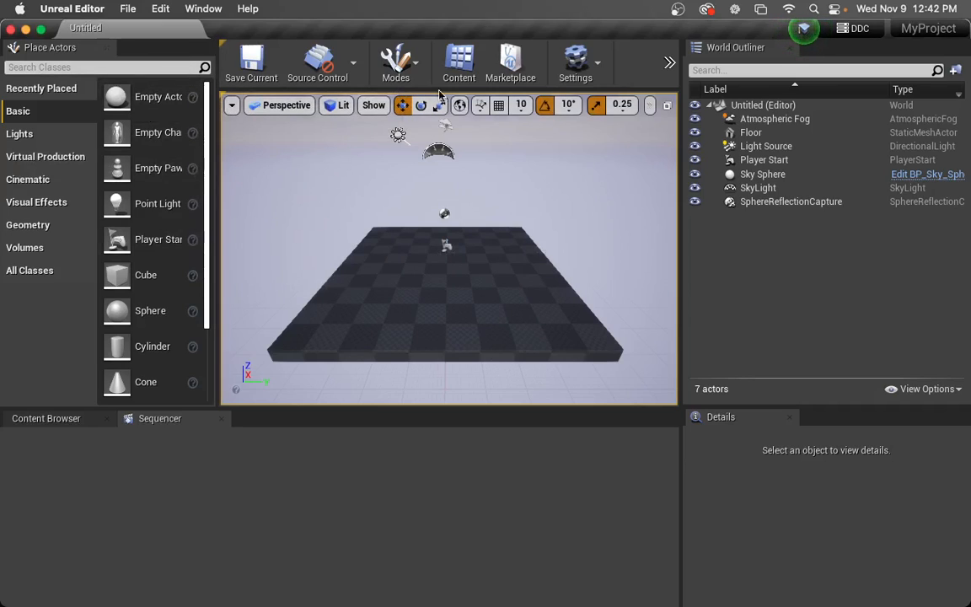
Maximize the project settings, search for alpha to recheck the alpha channel support option in post processing, and close the settings
left_click(582, 77)
left_click(582, 123)
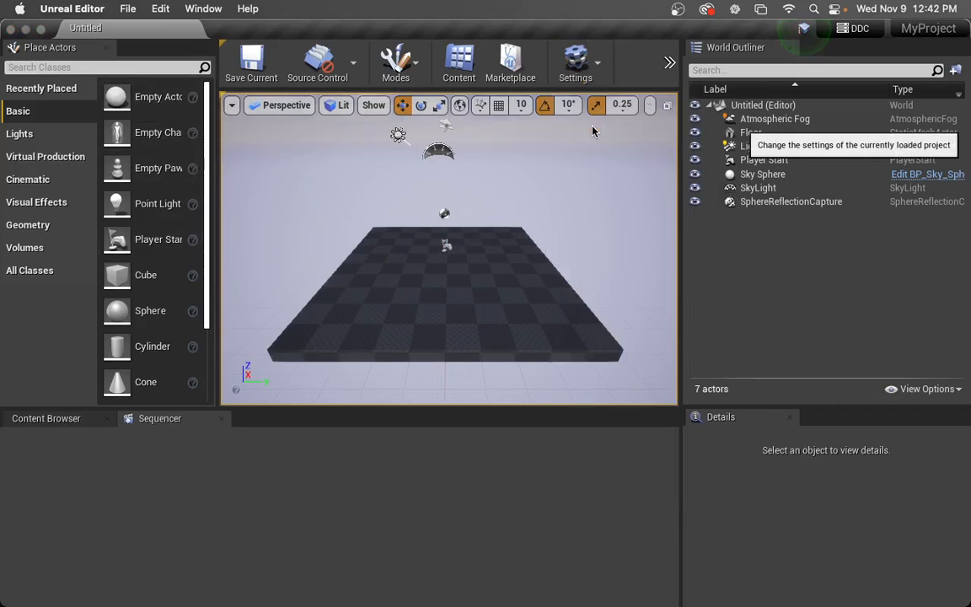
double_click(556, 74)
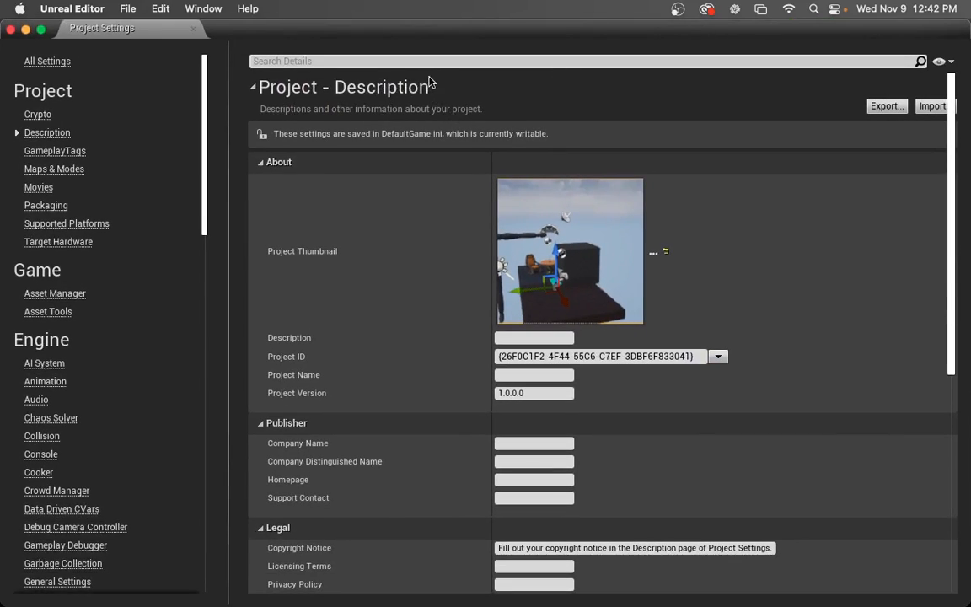
type("alpha")
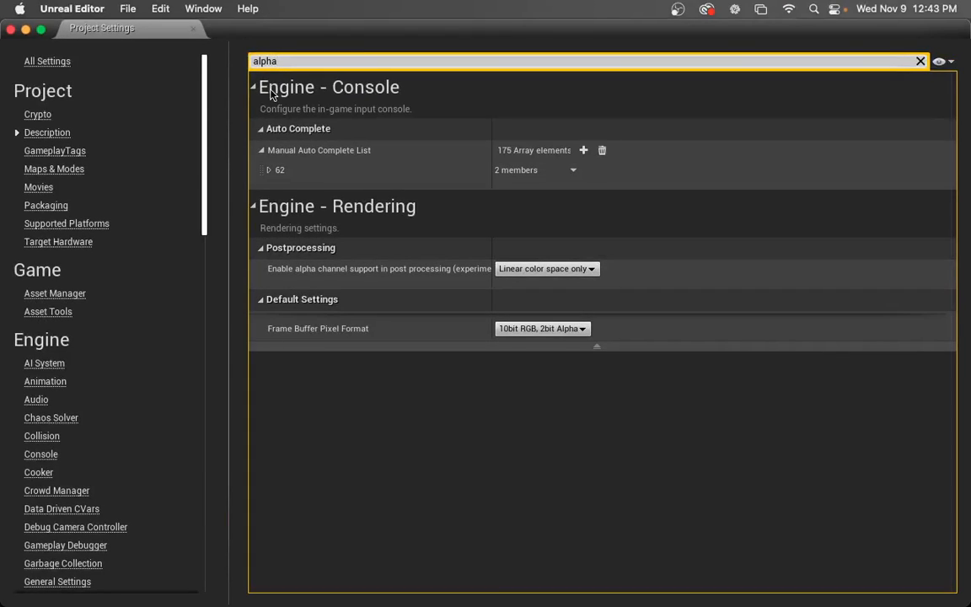
left_click(10, 28)
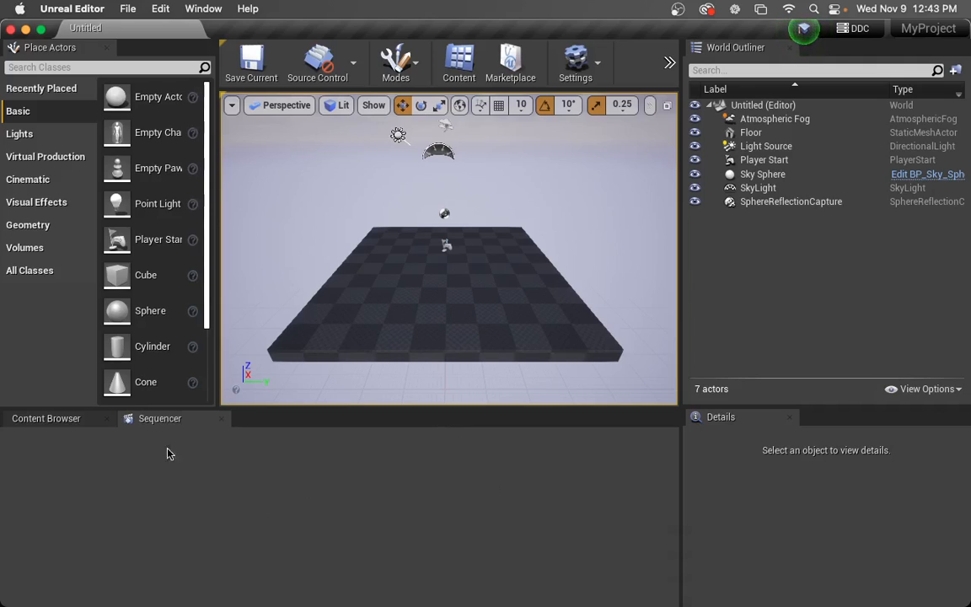
Show the Content Browser with the Animations folder of test02
left_click(52, 418)
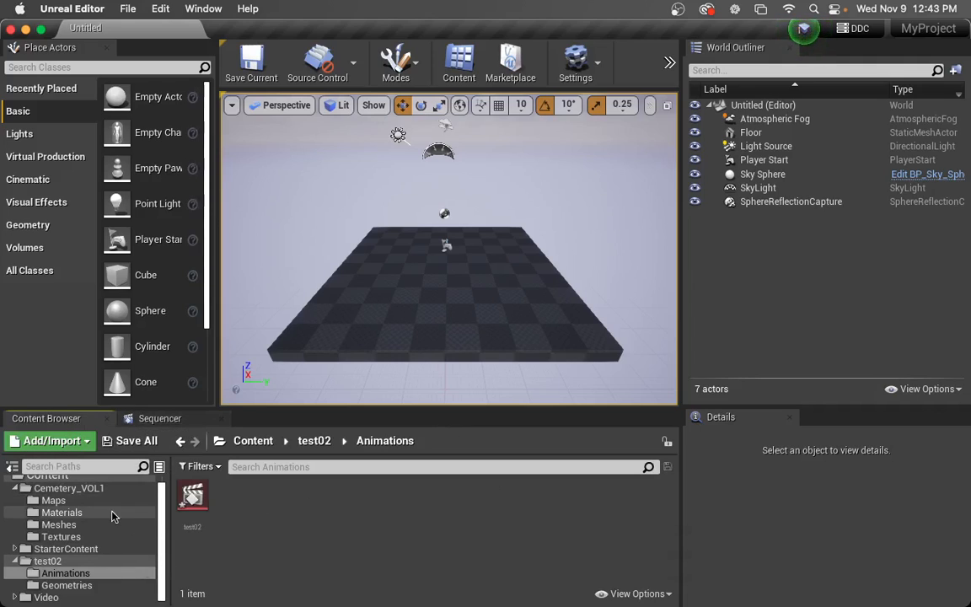
mouse_move(326, 604)
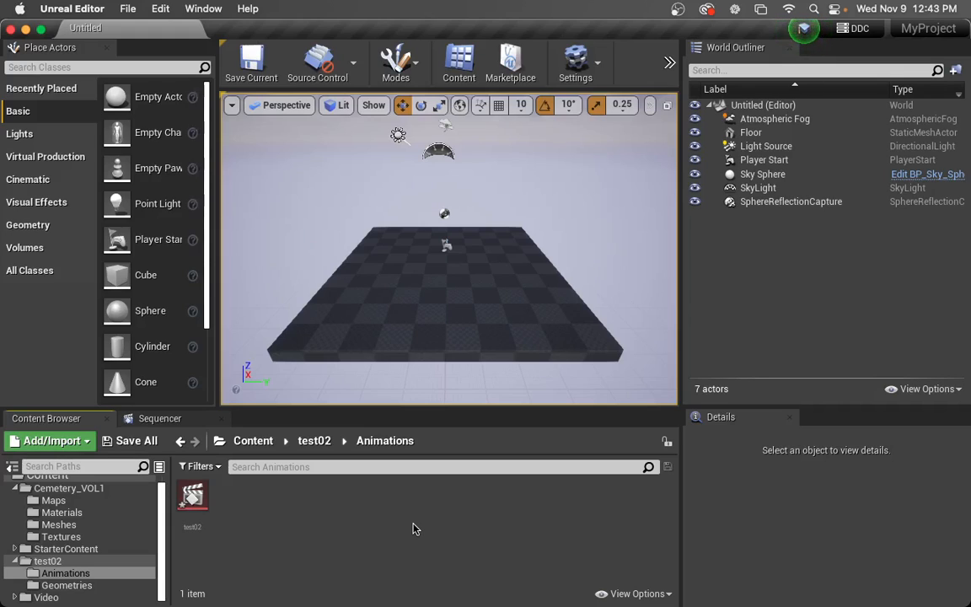
mouse_move(726, 606)
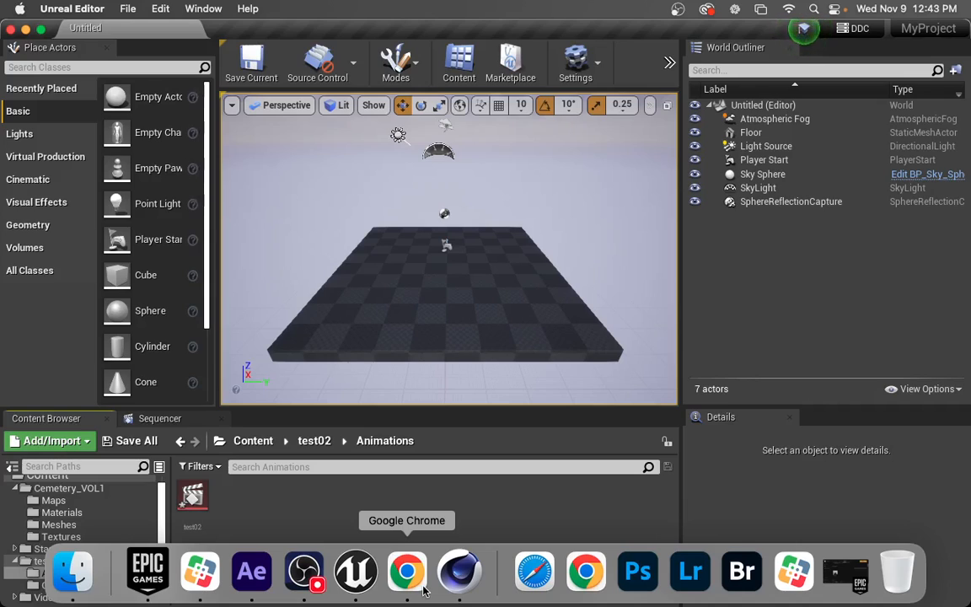
Switch to the Match Motion 3 Composure slides in Google Chrome and review them from Initial Setup to creating a Level Sequence
left_click(403, 563)
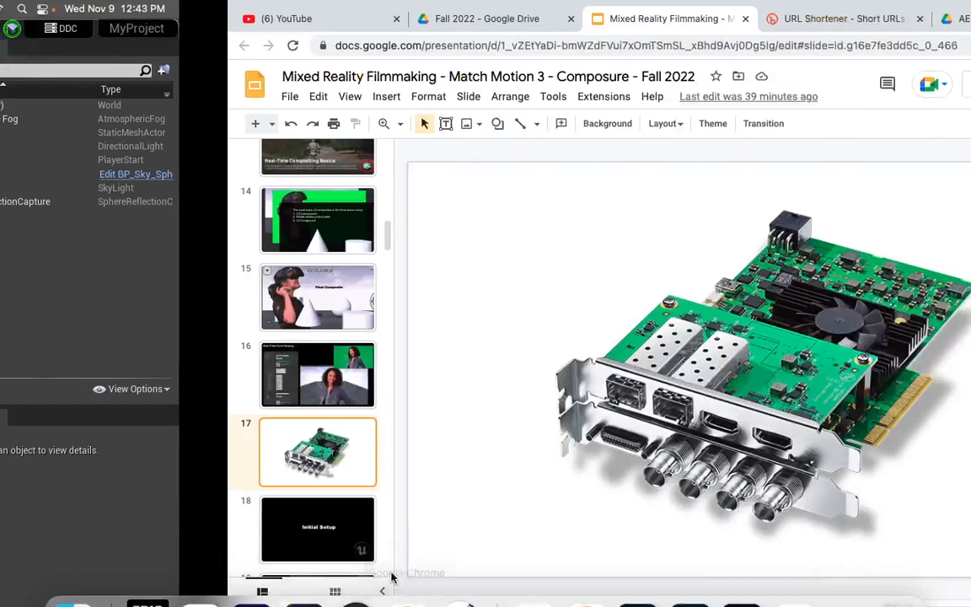
scroll(126, 404, "down", 3)
left_click(115, 405)
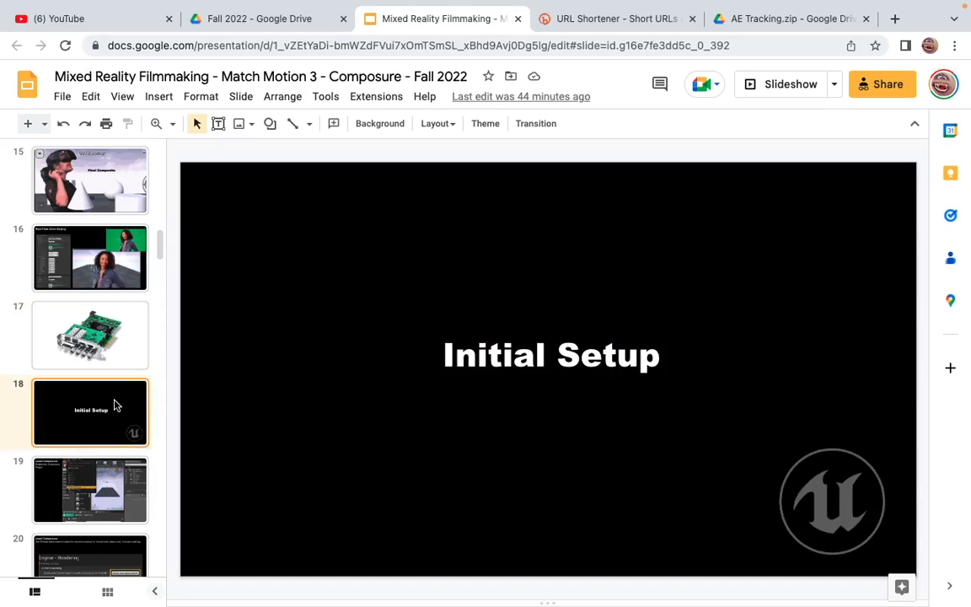
key("Down")
key("Down")
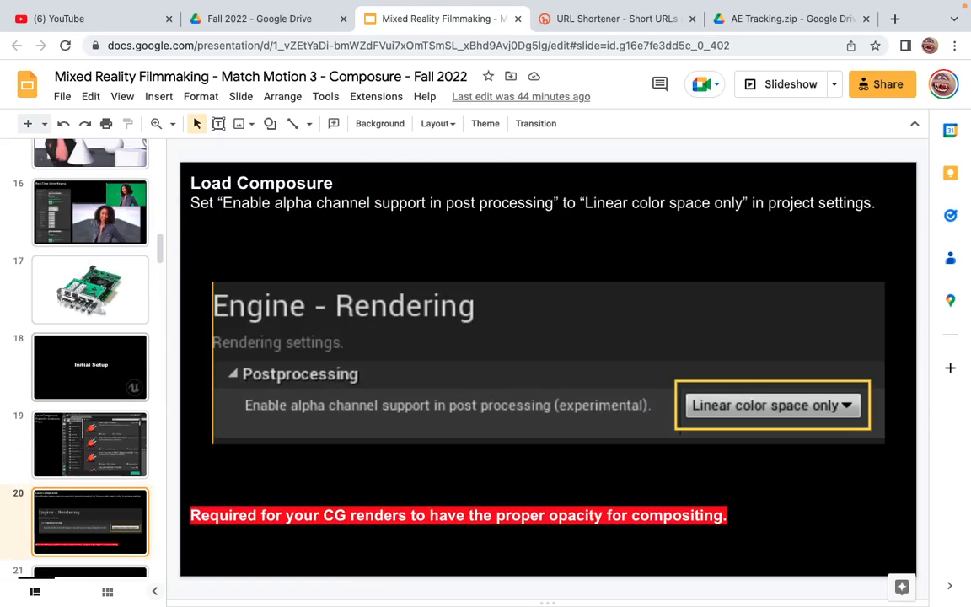
key("Down")
key("Down")
key("Down")
key("Down")
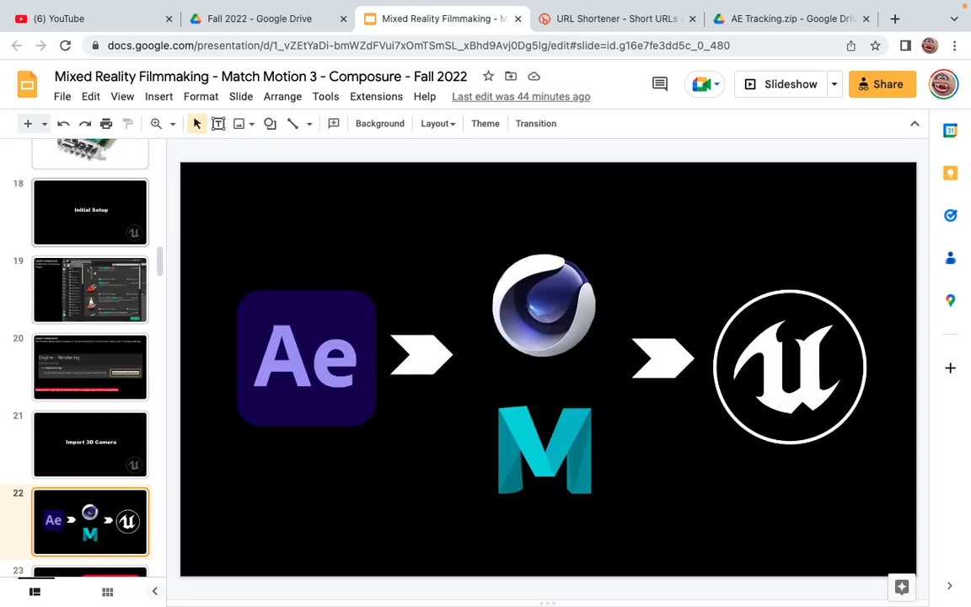
key("Down")
key("Down")
key("Down")
key("Down")
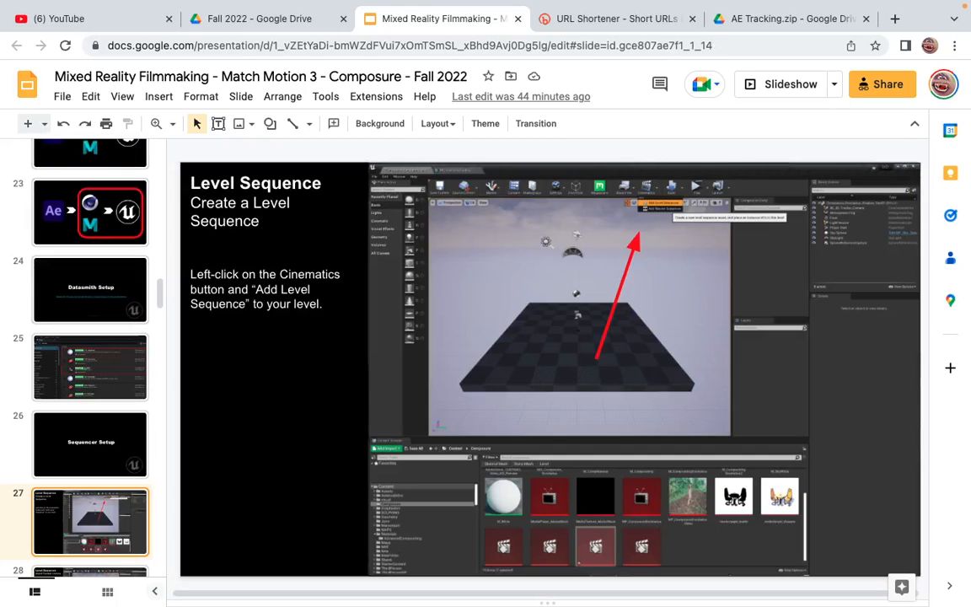
Review the following slides on the image media source and the Composure setup, including the Layers window
key("Down")
key("Down")
key("Down")
key("Down")
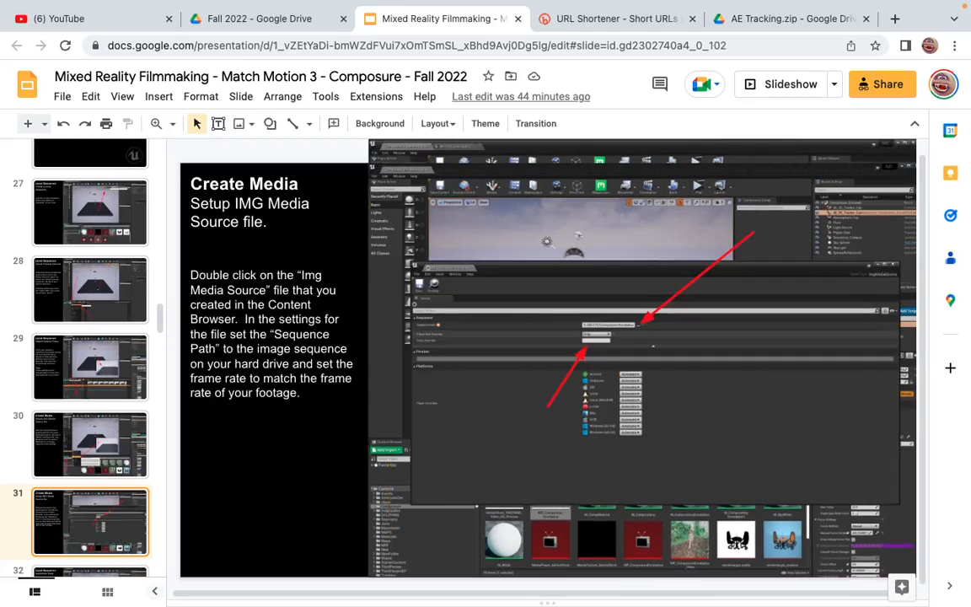
key("Down")
key("Down")
key("Down")
key("Down")
key("Down")
key("Down")
key("Down")
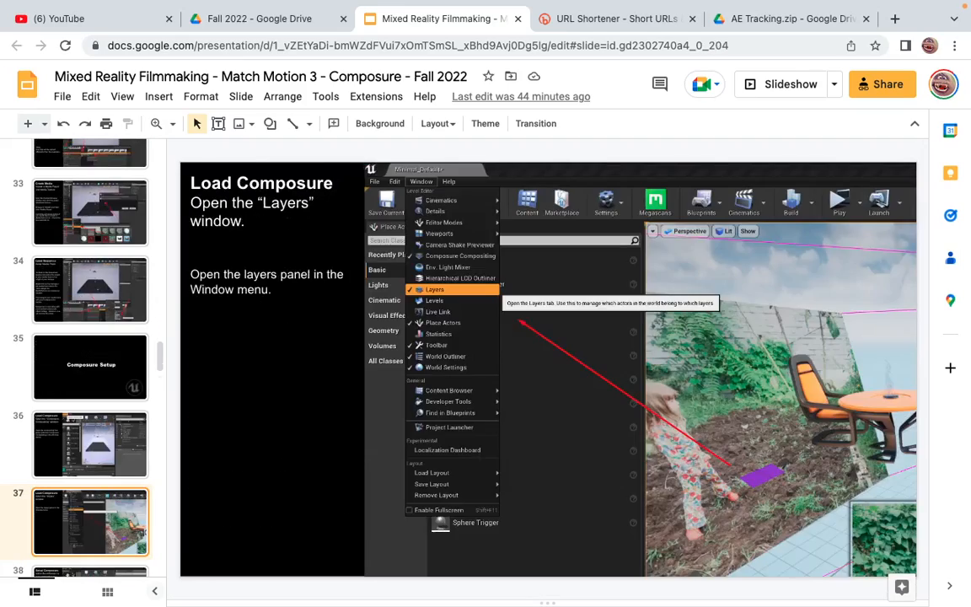
key("Down")
Go back through the presentation to slide 27 on creating a Level Sequence
key("Up")
key("Up")
key("Up")
key("Up")
key("Up")
key("Up")
key("Up")
key("Up")
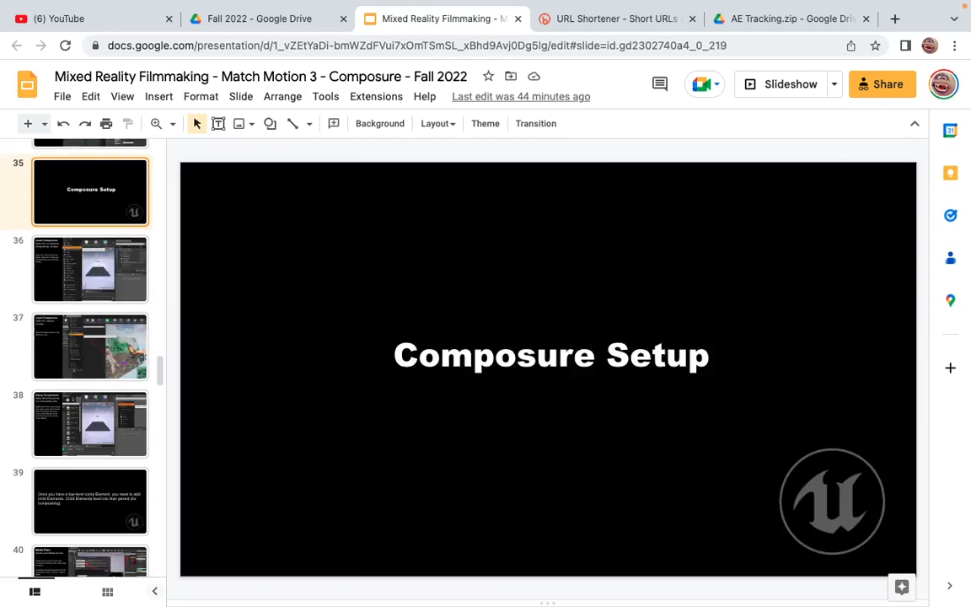
key("Up")
key("Up")
key("Up")
key("Up")
key("Up")
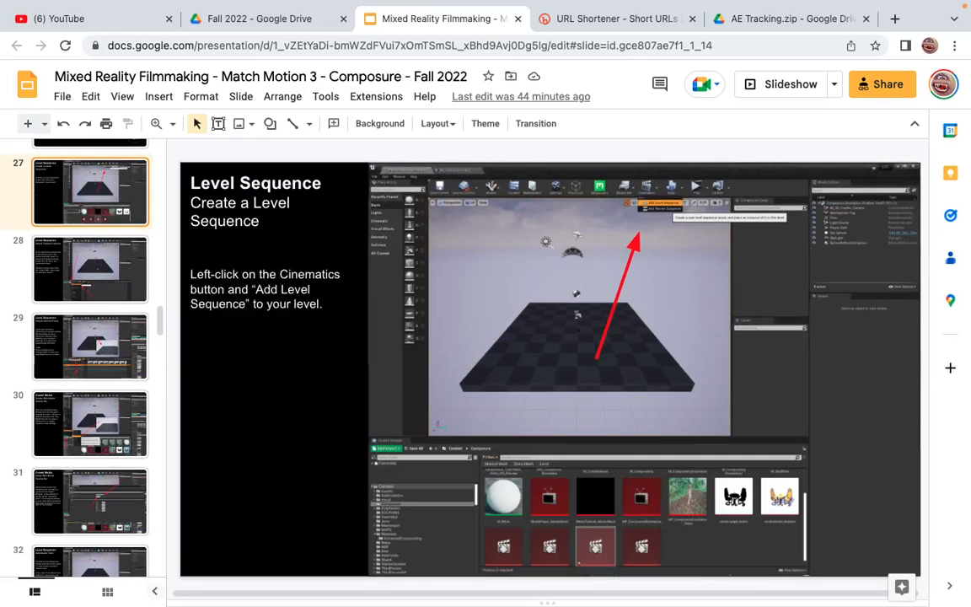
scroll(160, 316, "up", 2)
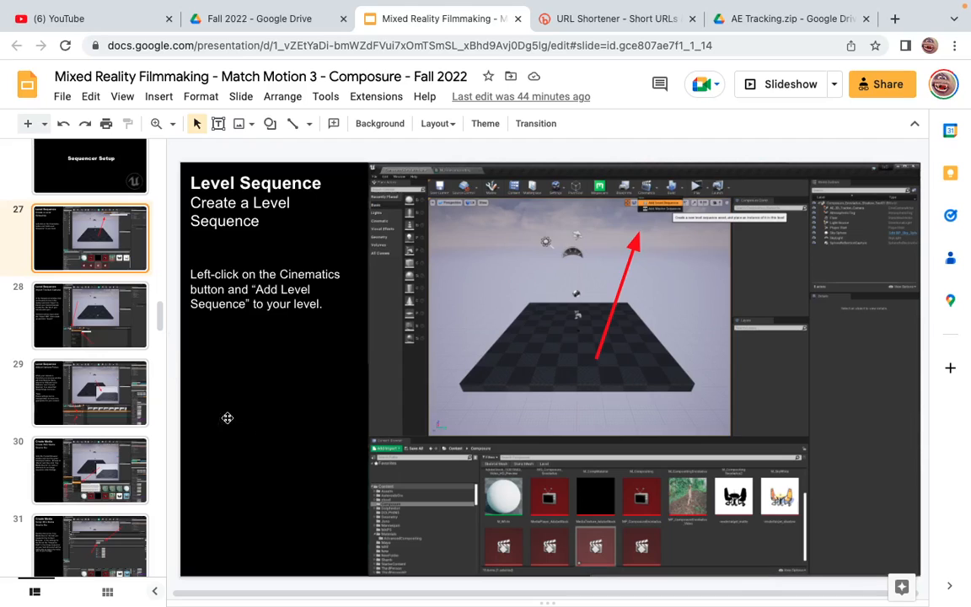
Switch to Cinema 4D and scrub the test02.c4d timeline to frame 70 to check the tracked shot
left_click(354, 577)
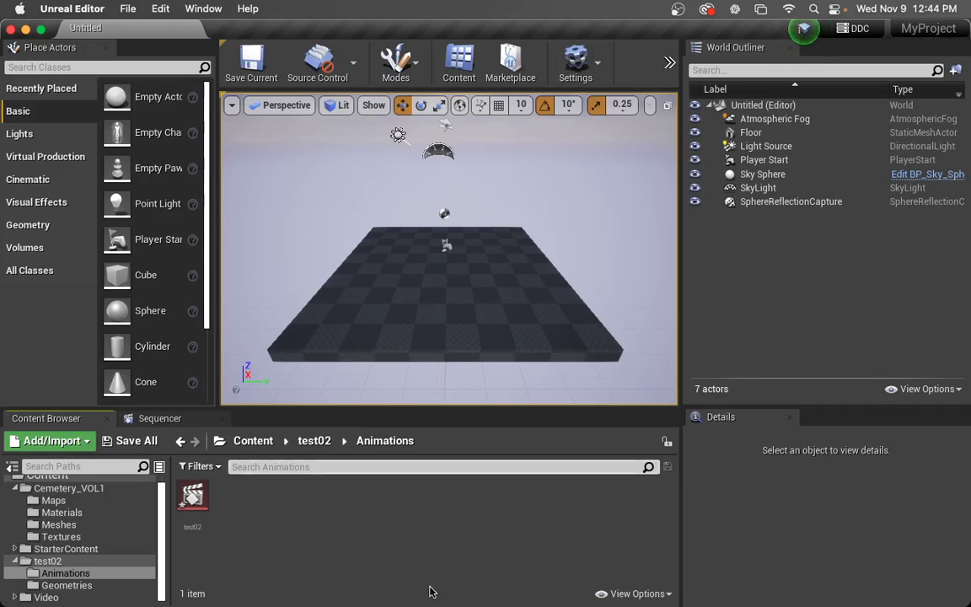
mouse_move(396, 604)
left_click(459, 573)
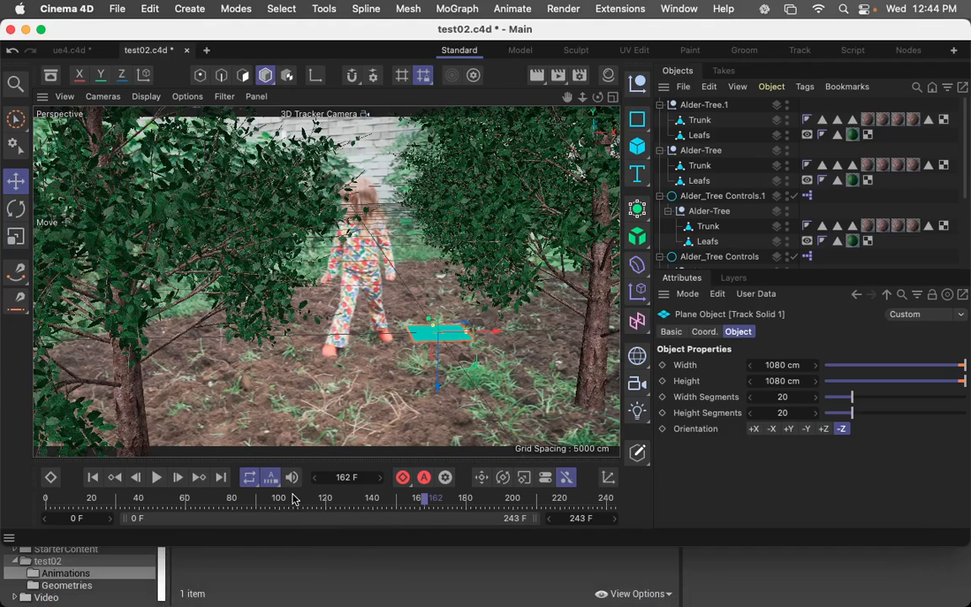
left_click_drag(278, 499, 208, 501)
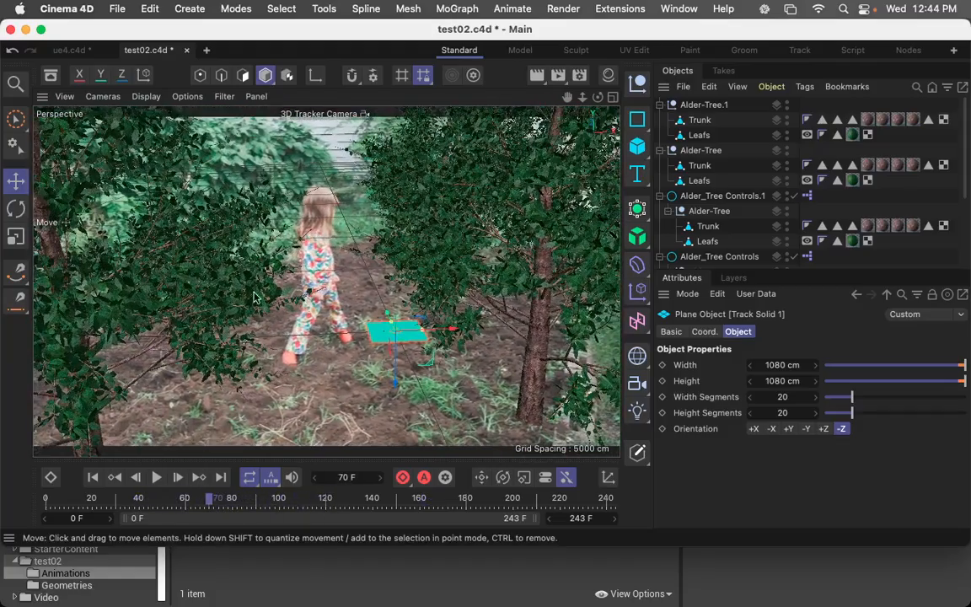
Delete the four top-level alder tree objects and the Figure from the scene, keeping the background, tracker camera and track solid
left_click(720, 104)
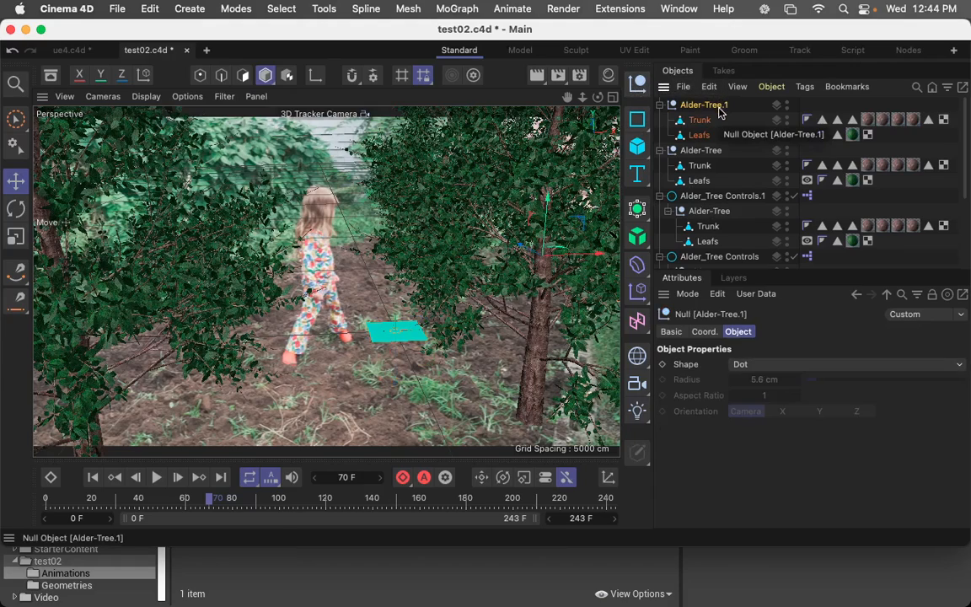
key("Delete")
left_click(719, 105)
key("Delete")
left_click(708, 106)
key("Delete")
left_click(708, 105)
key("Delete")
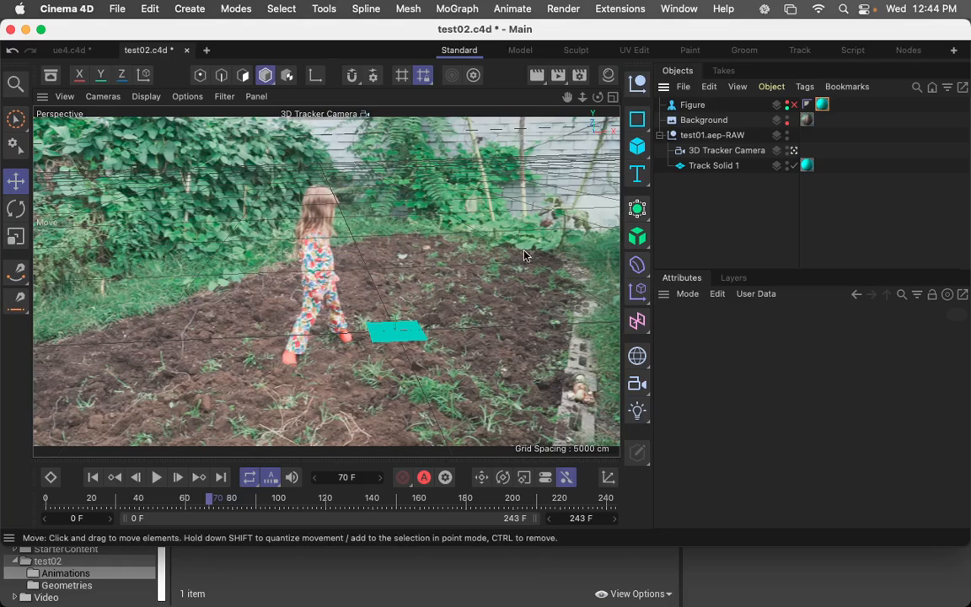
left_click(691, 105)
key("Delete")
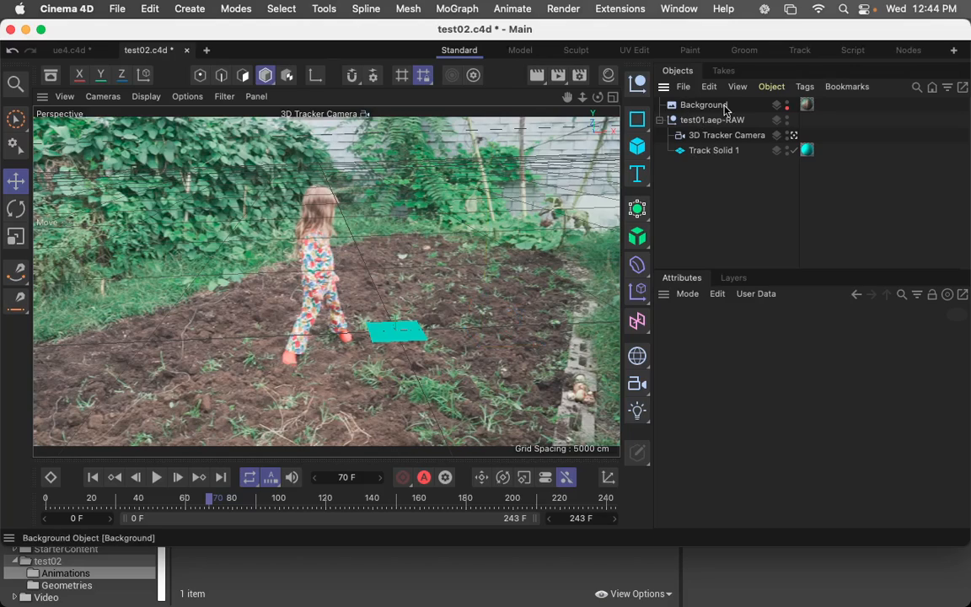
Select the test01.aep-RAW null, scrub to frame 65, and save the project for Cineware as unrealtest01 on the Desktop
left_click(672, 120)
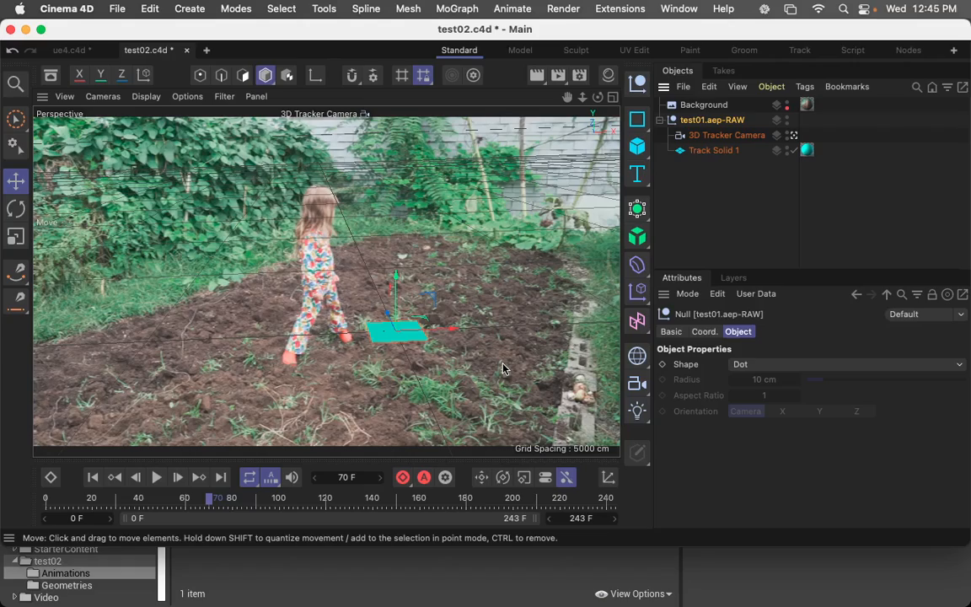
left_click_drag(315, 500, 199, 513)
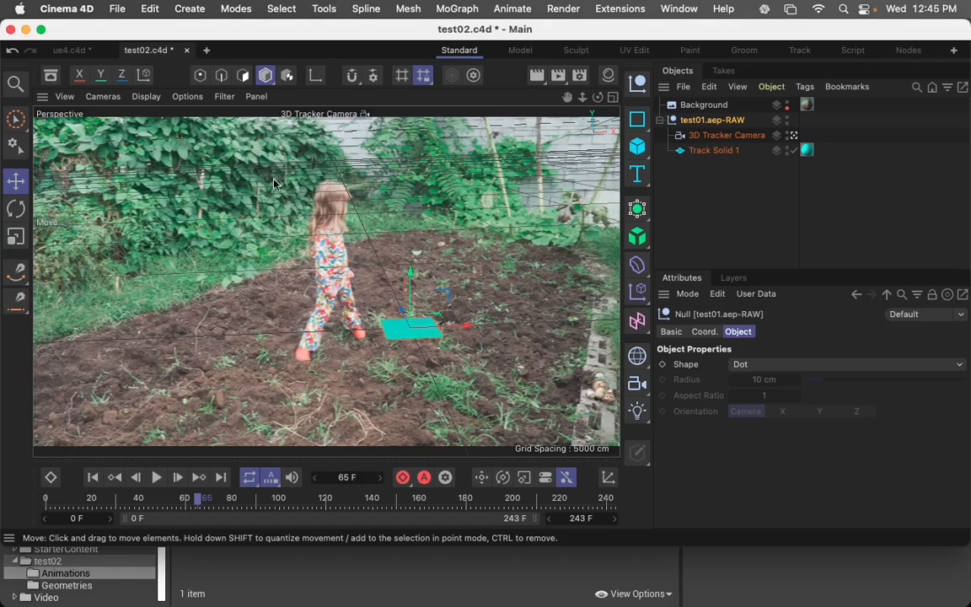
left_click(109, 7)
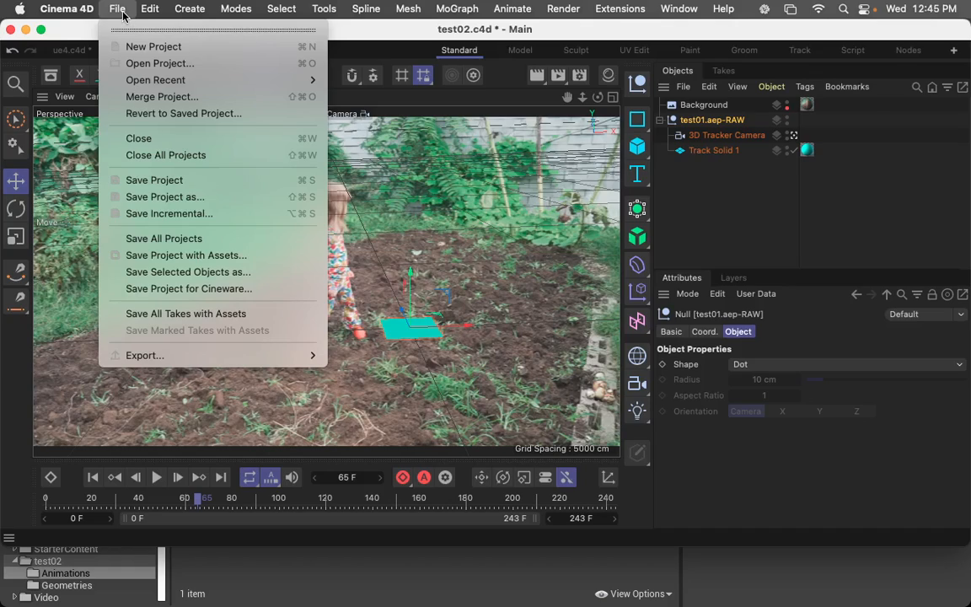
left_click(234, 289)
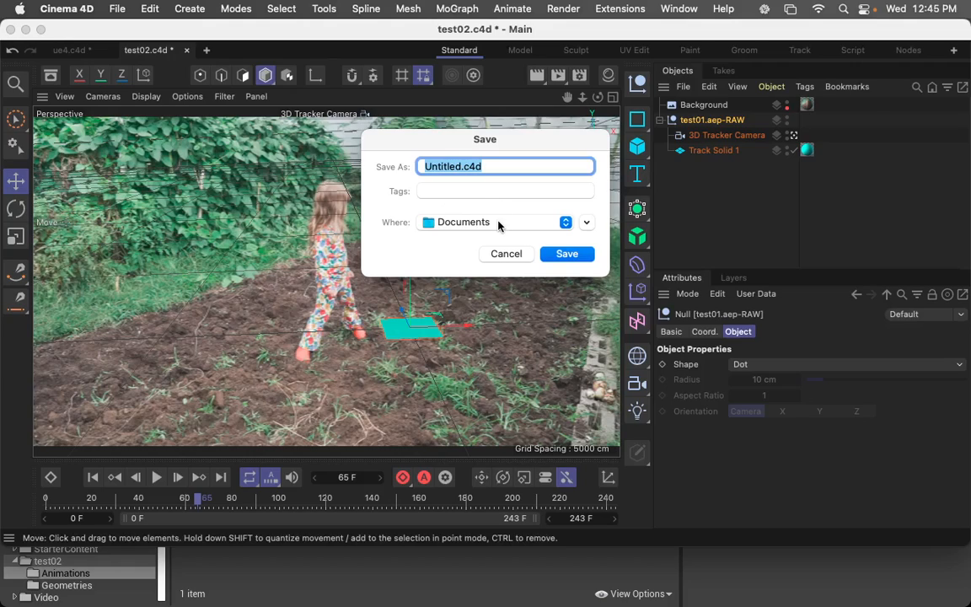
type("unrealtest")
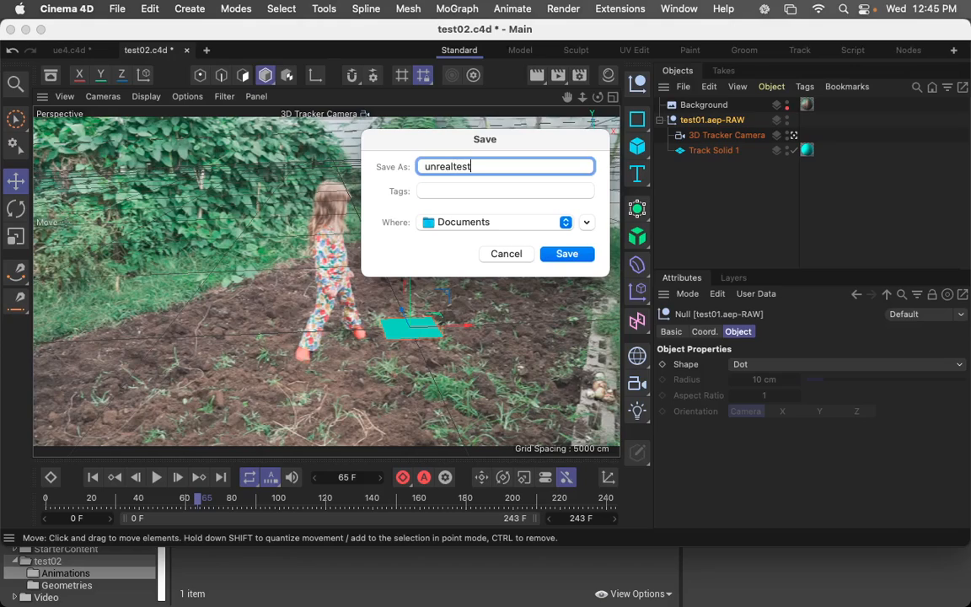
type("01")
left_click(565, 223)
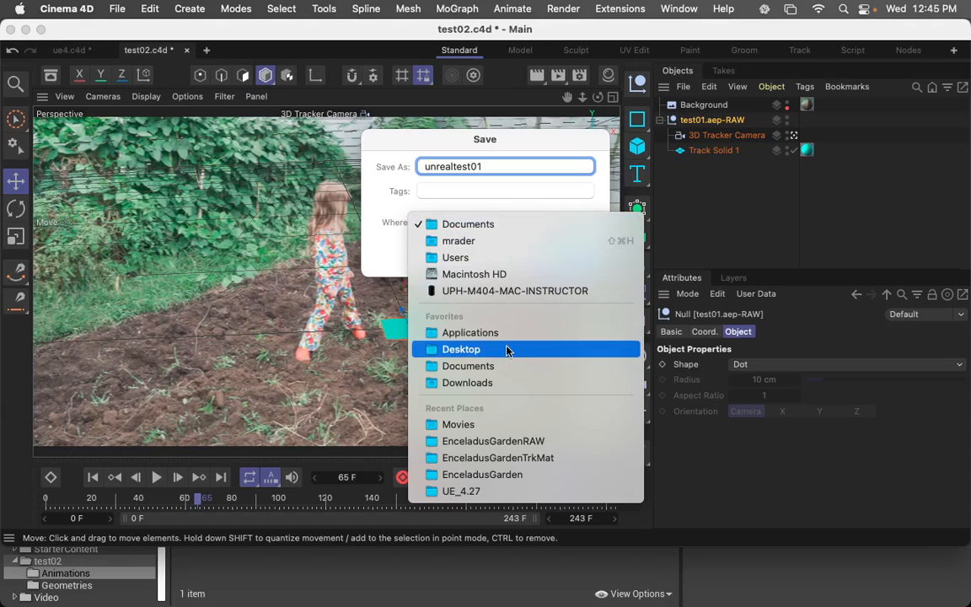
left_click(506, 349)
left_click(569, 255)
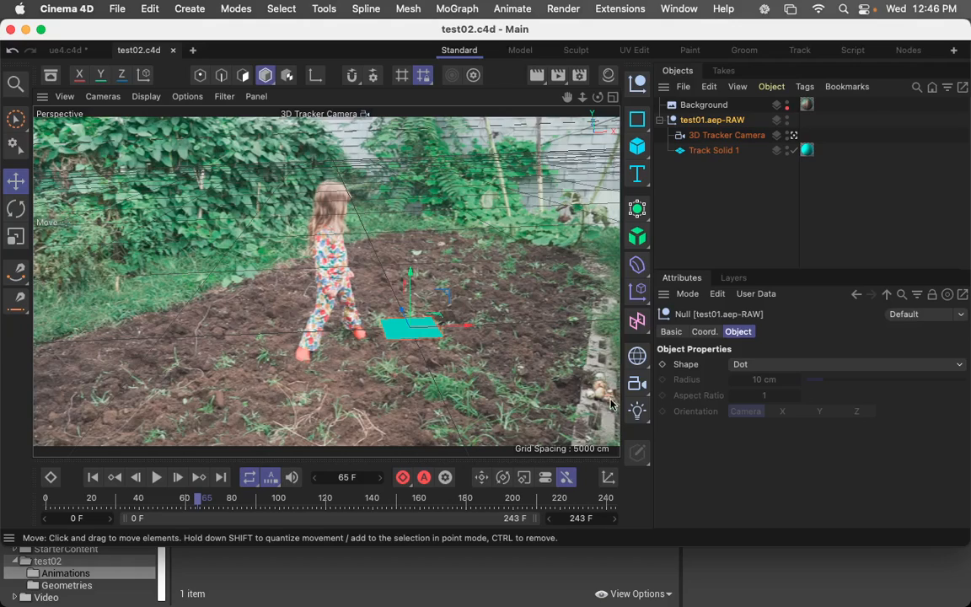
Switch to Unreal Editor and look through the levels in the Maps folder of Cemetery_VOL1
mouse_move(586, 603)
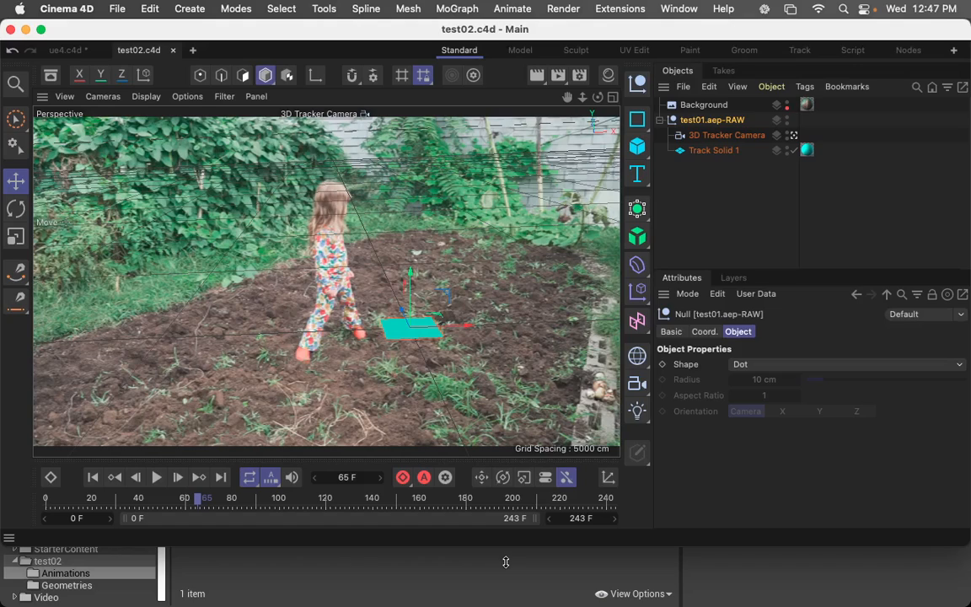
mouse_move(533, 604)
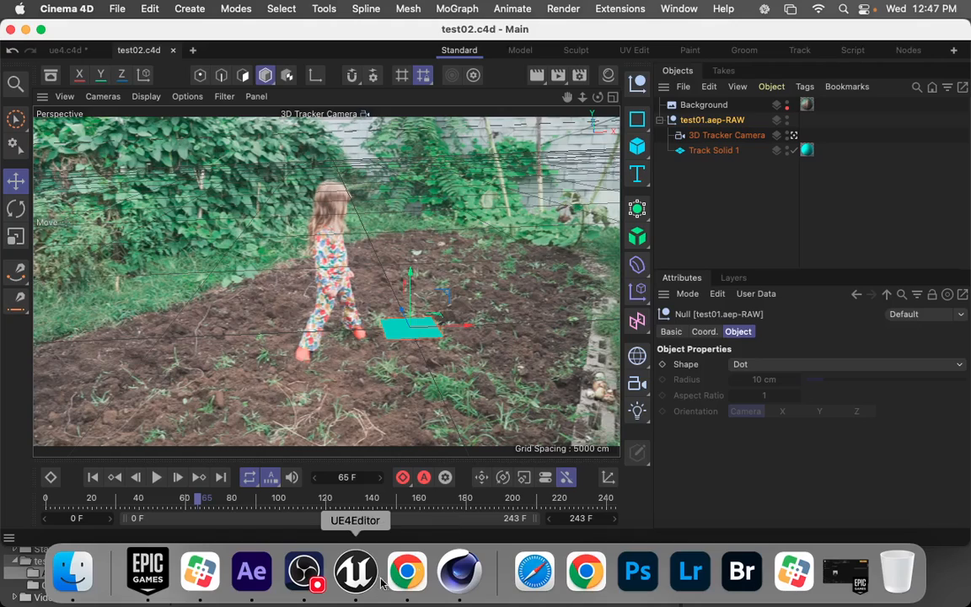
left_click(355, 573)
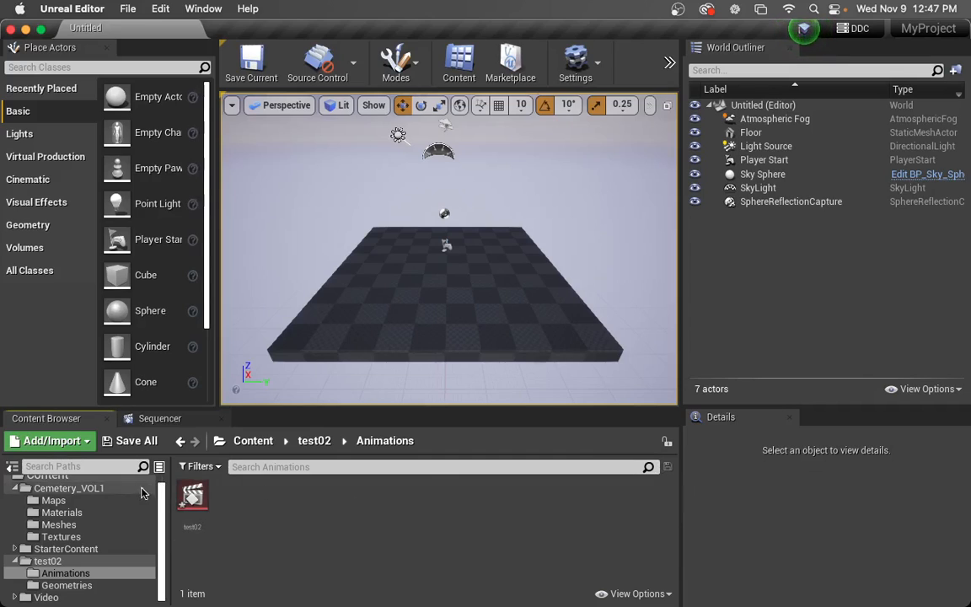
left_click(92, 501)
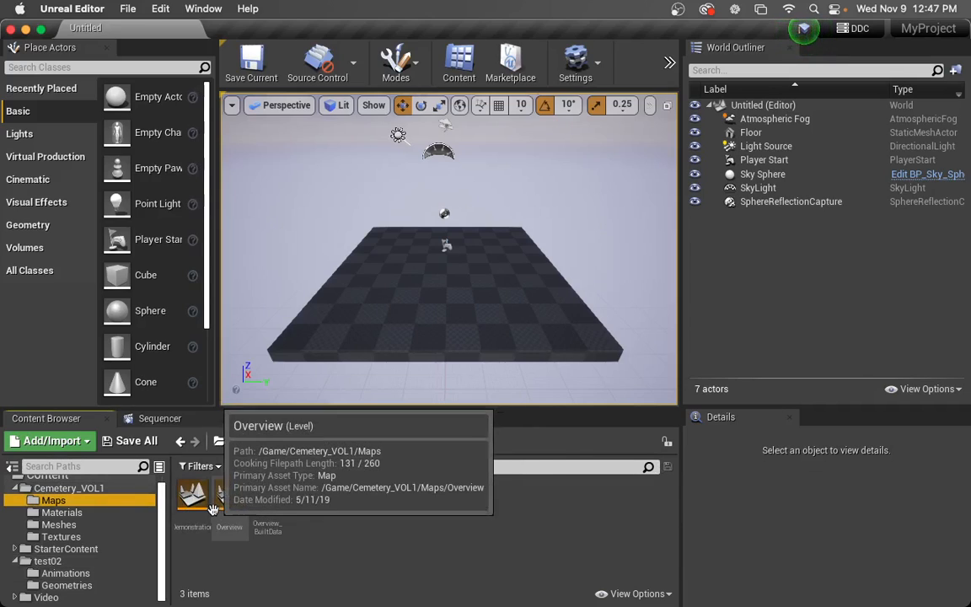
left_click(214, 508)
left_click(200, 506)
left_click(218, 502)
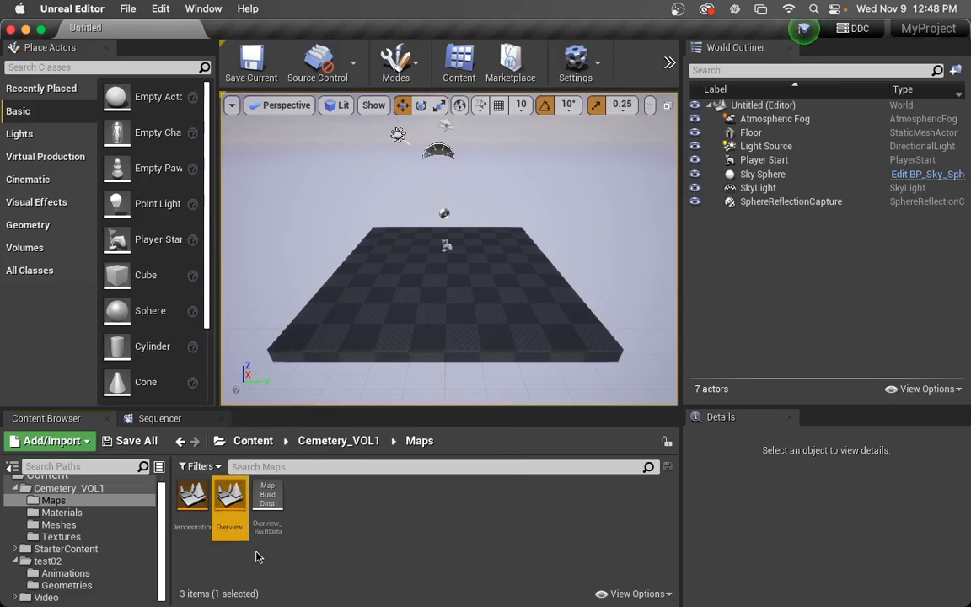
left_click(189, 493)
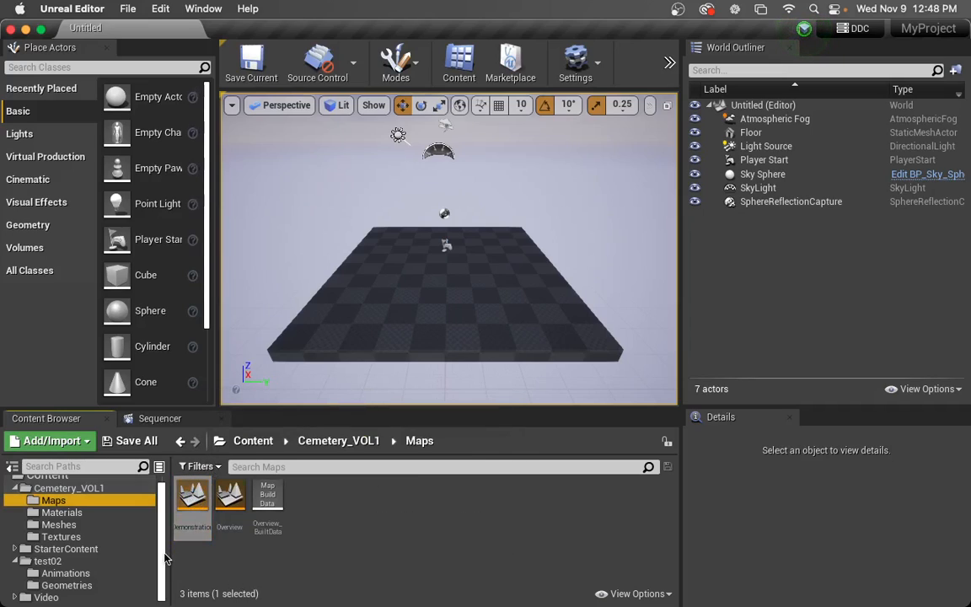
Open the Minimal_Default level from the StarterContent Maps folder without saving the pending test02 assets
left_click(105, 552)
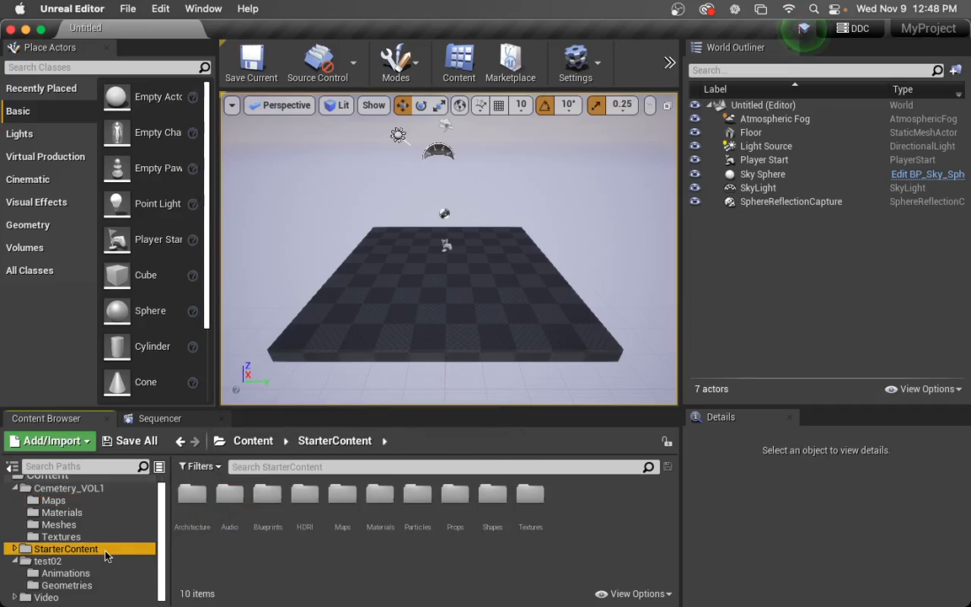
double_click(342, 501)
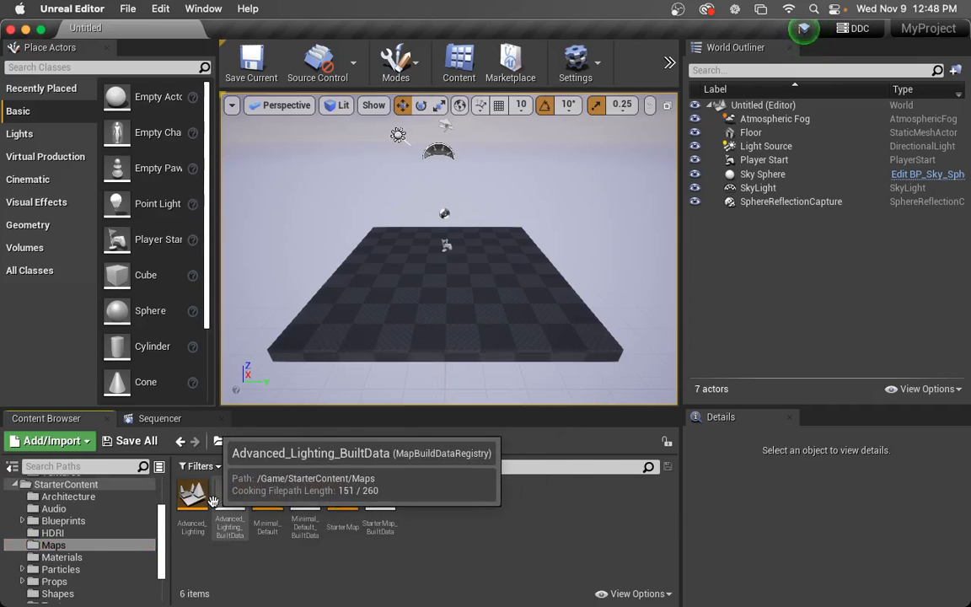
double_click(268, 497)
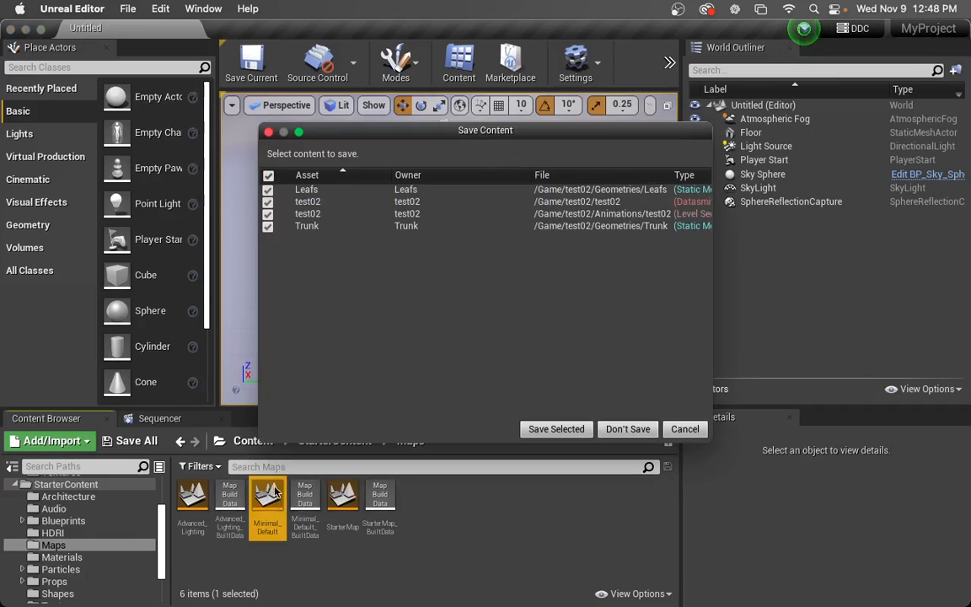
left_click(620, 429)
Delete the ue4 Datasmith scene actor, accepting the broken references, and the Brachiosaurus_Eating actor from the level
left_click_drag(471, 259, 477, 285)
left_click(399, 249)
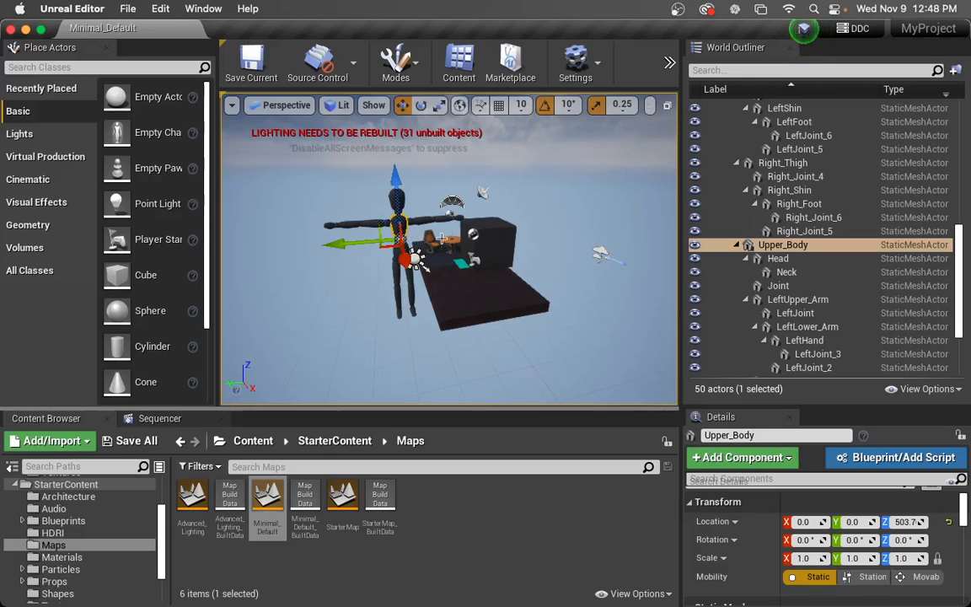
scroll(758, 248, "up", 8)
scroll(768, 314, "down", 1)
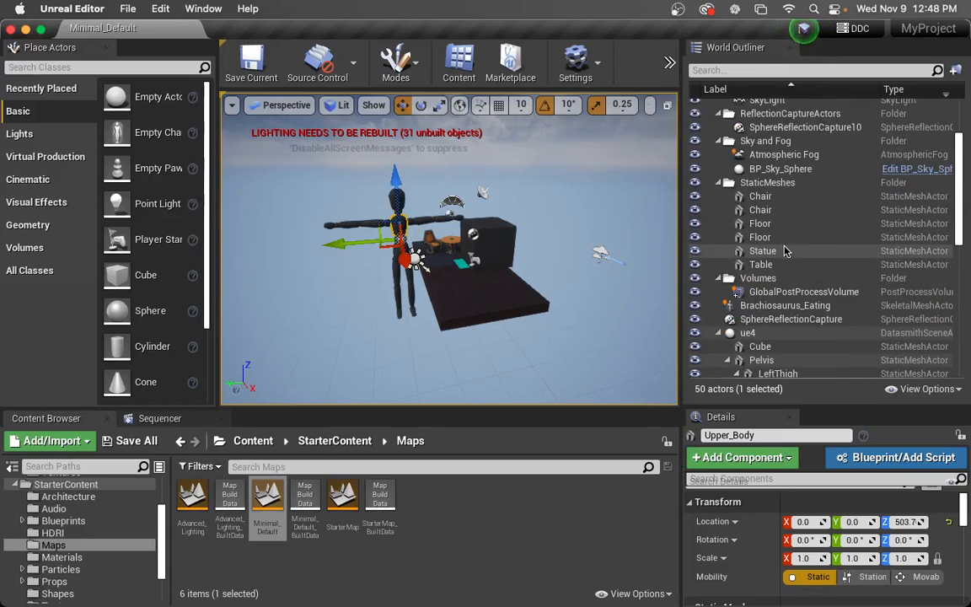
left_click(750, 333)
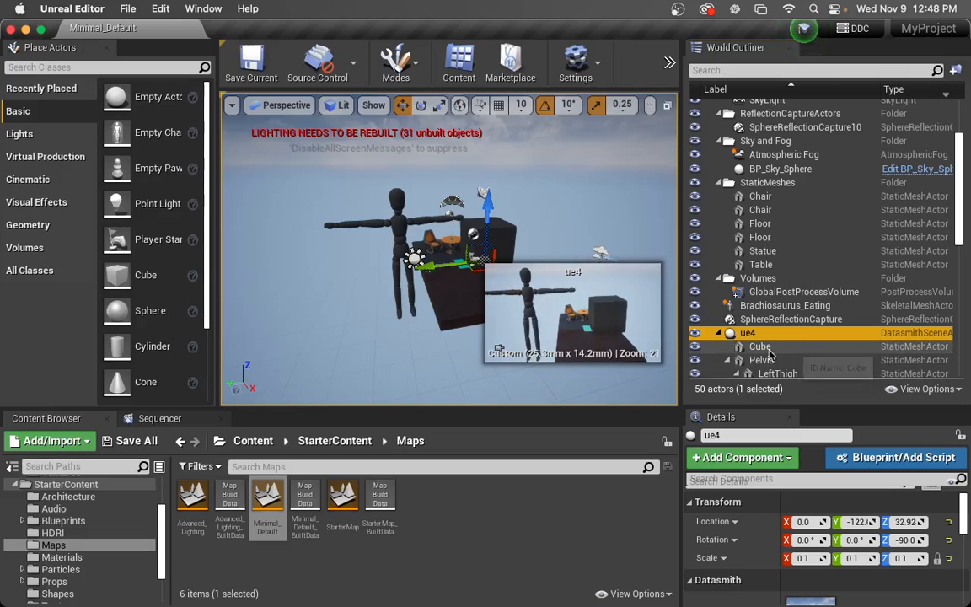
key("Delete")
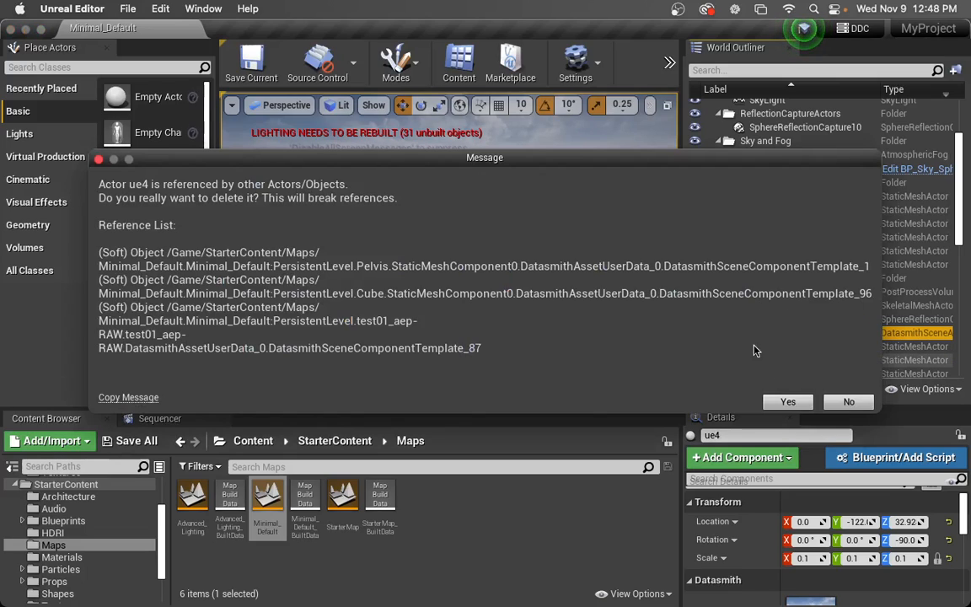
left_click(788, 403)
left_click(766, 305)
key("Delete")
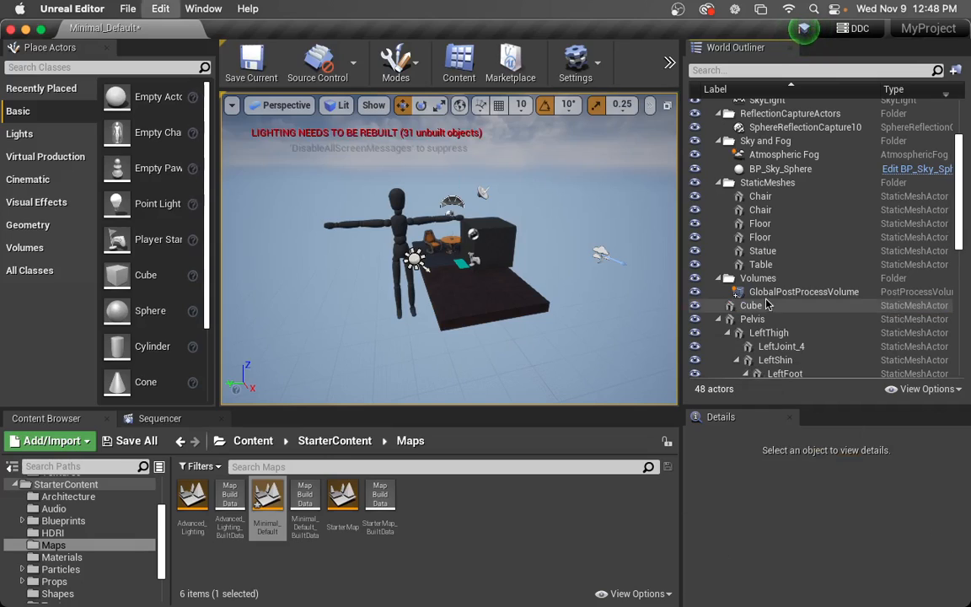
Delete the mannequin's Pelvis and every remaining actor from LeftThigh through Right_Joint_2, including the old tracker camera group, accepting all broken references
left_click(730, 319)
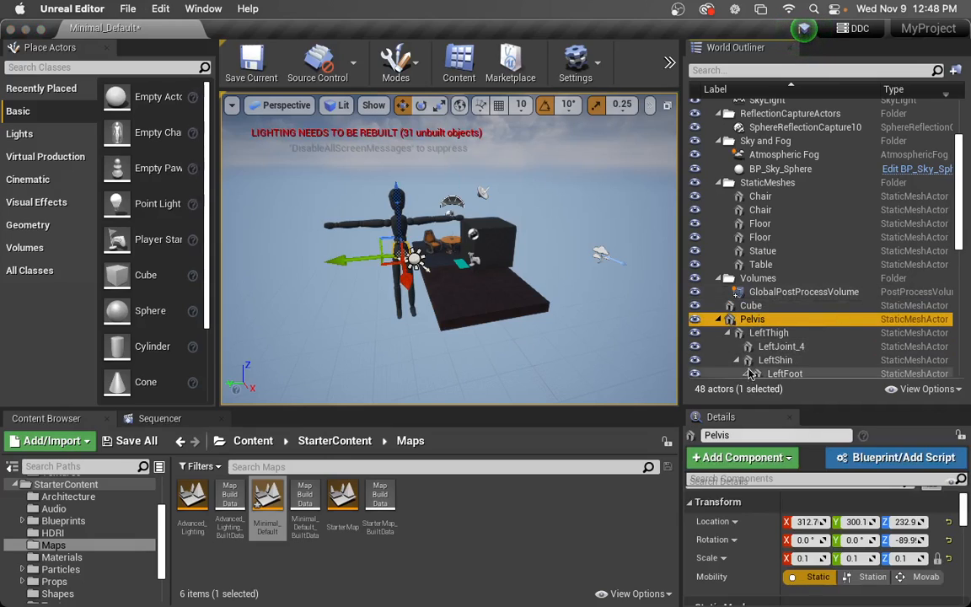
key("Delete")
left_click(806, 388)
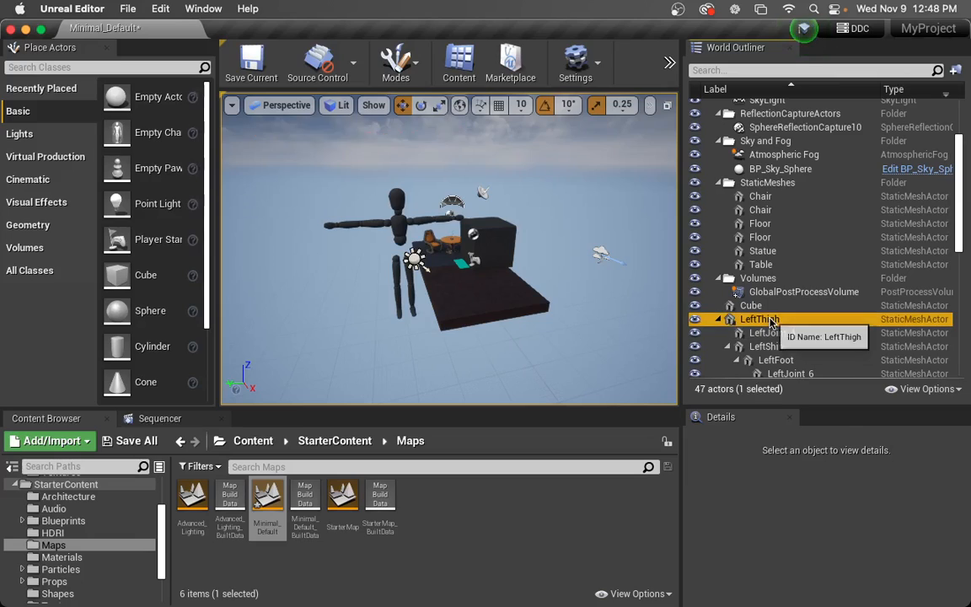
left_click(759, 317)
scroll(768, 322, "down", 5)
scroll(771, 329, "down", 4)
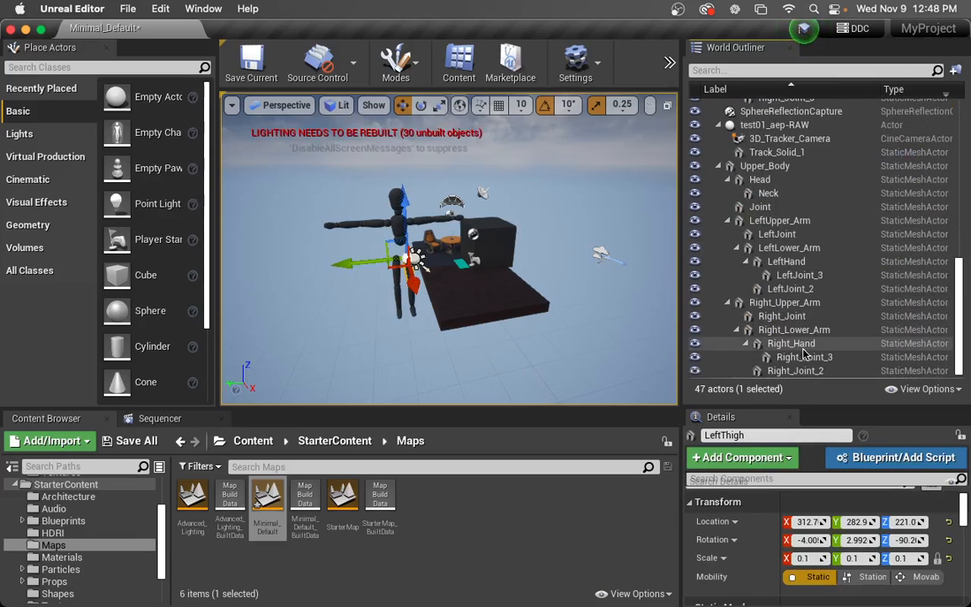
left_click(803, 364, "shift")
key("Delete")
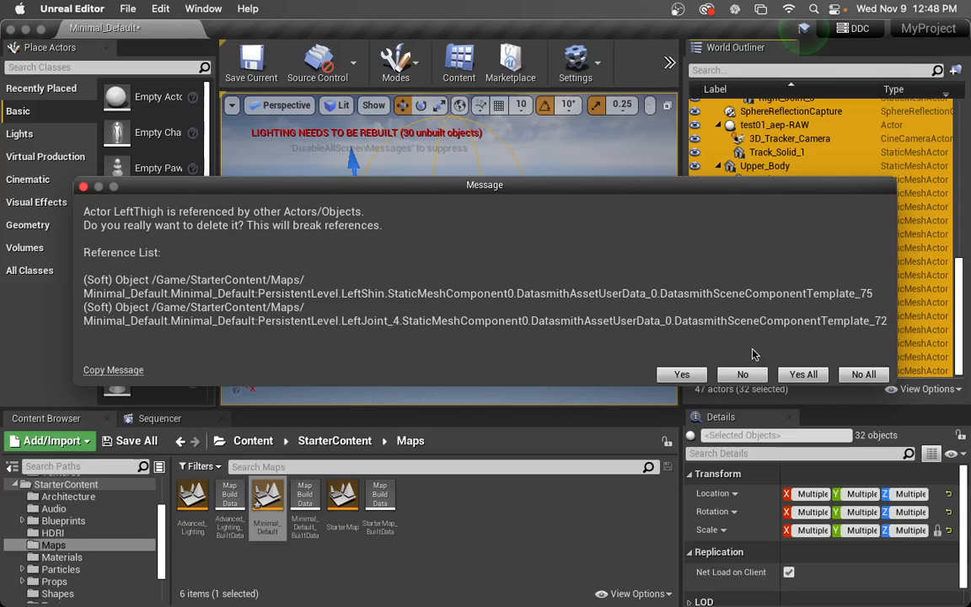
left_click(803, 375)
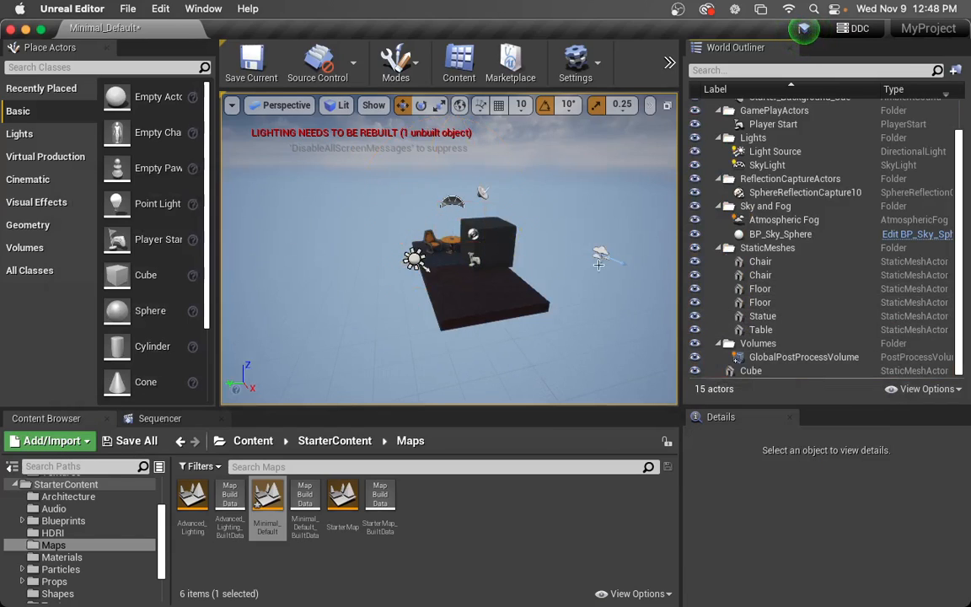
Delete the large Cube beside the table and chairs, and save the cleaned Minimal_Default level
left_click(507, 247)
key("Delete")
left_click_drag(526, 284, 548, 211)
middle_click_drag(548, 211, 567, 311)
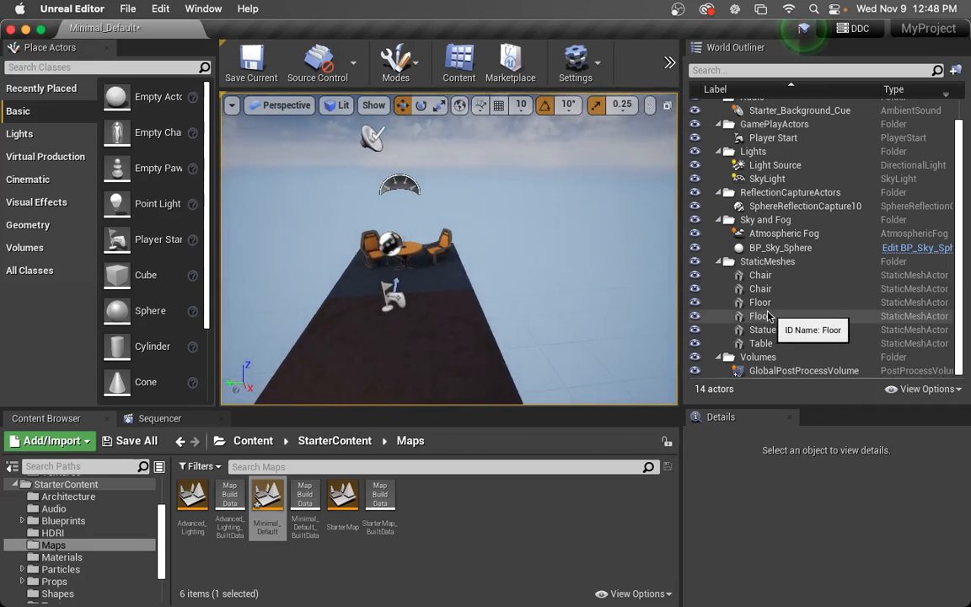
scroll(774, 321, "up", 2)
left_click_drag(552, 264, 547, 304)
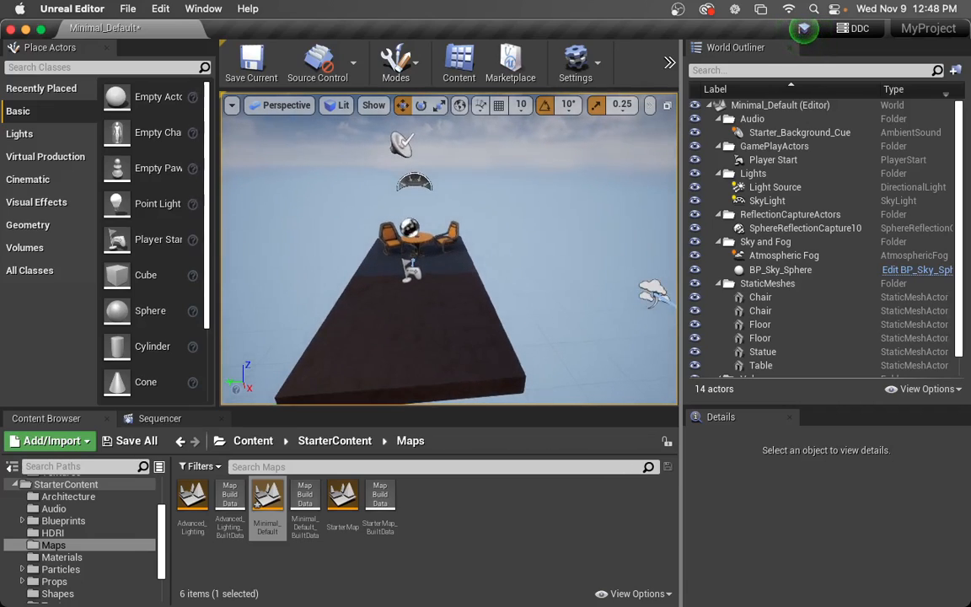
left_click_drag(494, 236, 464, 241)
left_click_drag(552, 258, 546, 221)
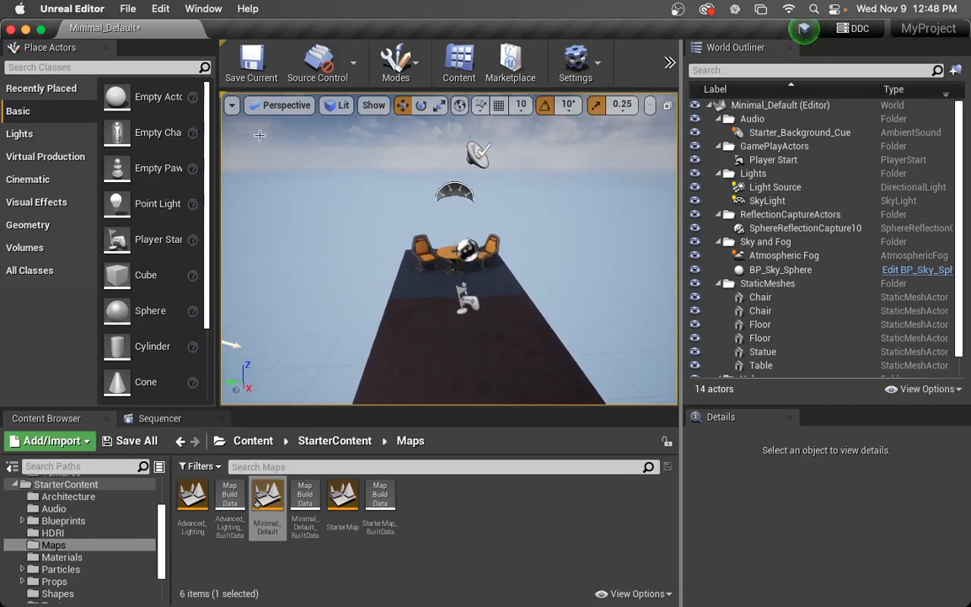
left_click(129, 9)
left_click(149, 64)
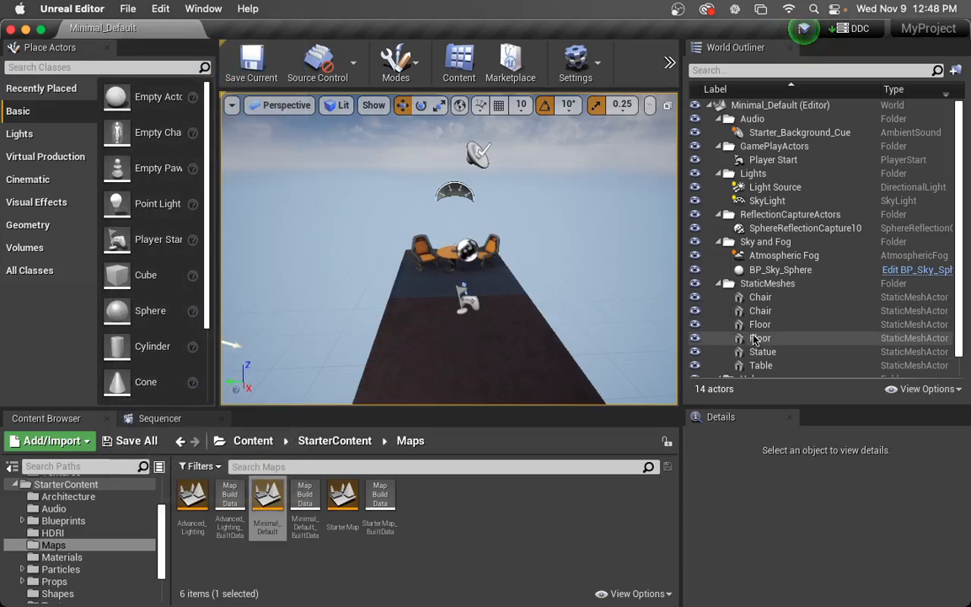
scroll(792, 354, "down", 1)
scroll(793, 345, "up", 1)
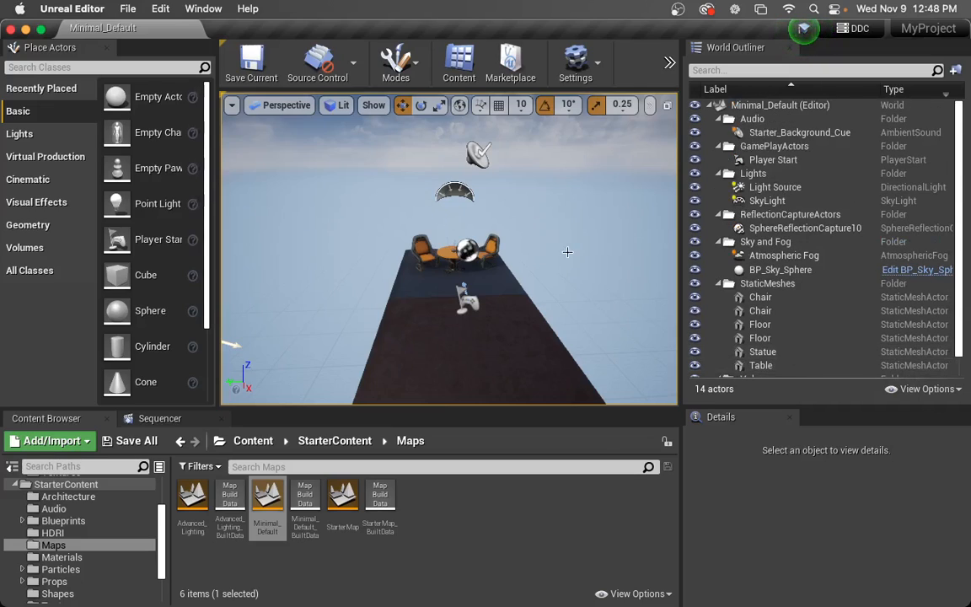
right_click_drag(535, 307, 538, 298)
key("d")
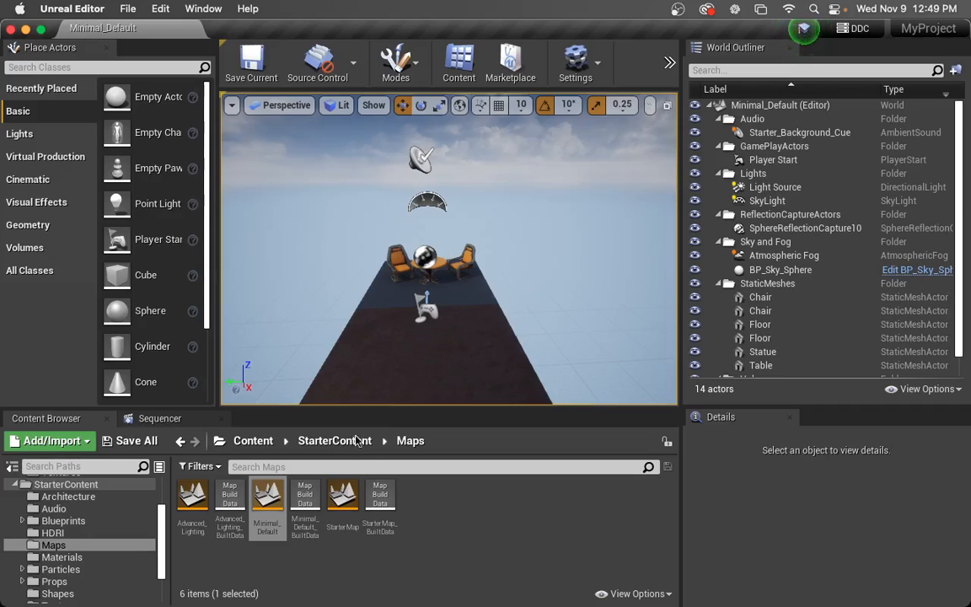
Narrow the World Outliner and widen the viewport area until the Datasmith import command fits beside Settings
scroll(93, 513, "up", 3)
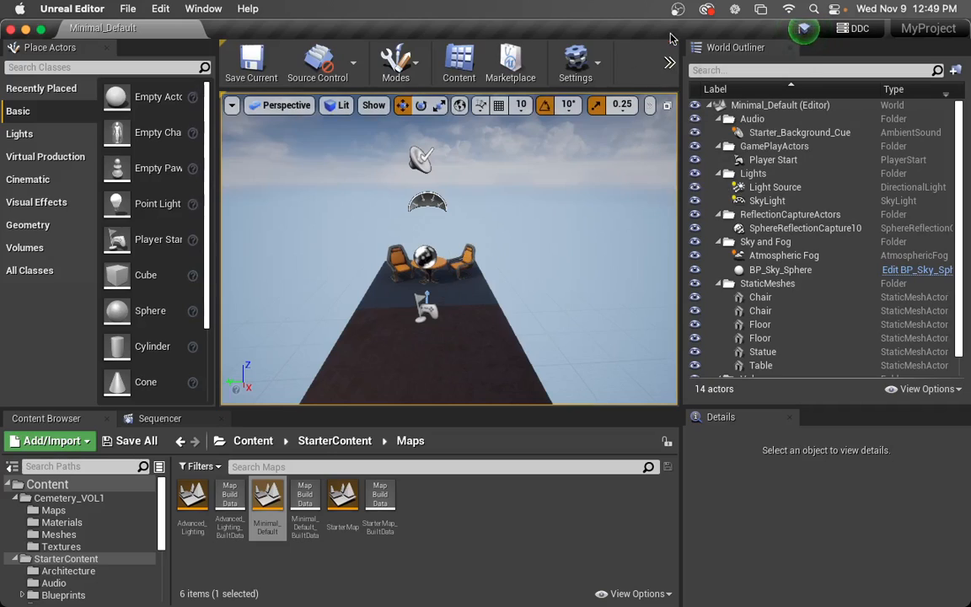
left_click(669, 62)
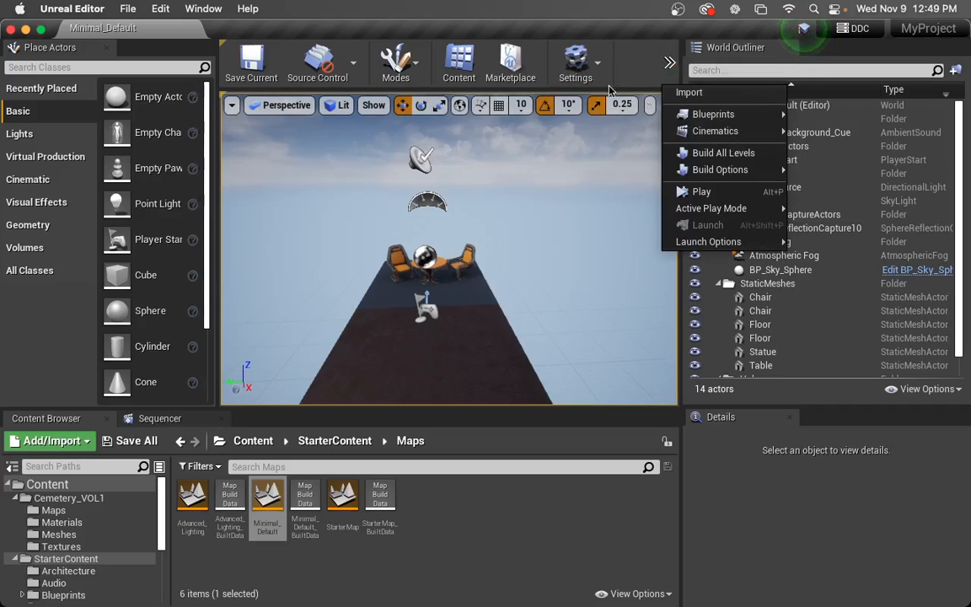
left_click(670, 62)
left_click(669, 62)
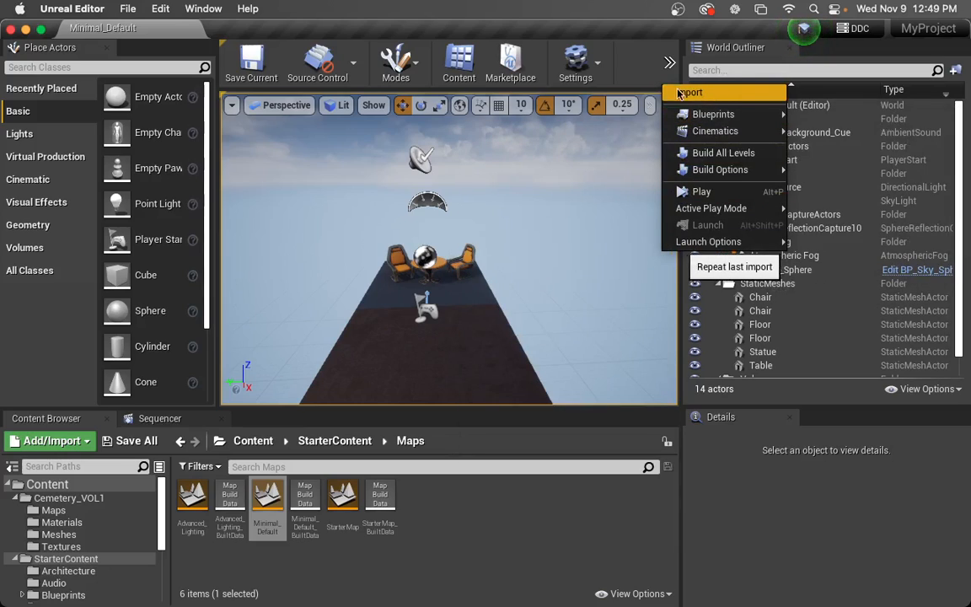
left_click(649, 60)
left_click_drag(681, 95, 753, 94)
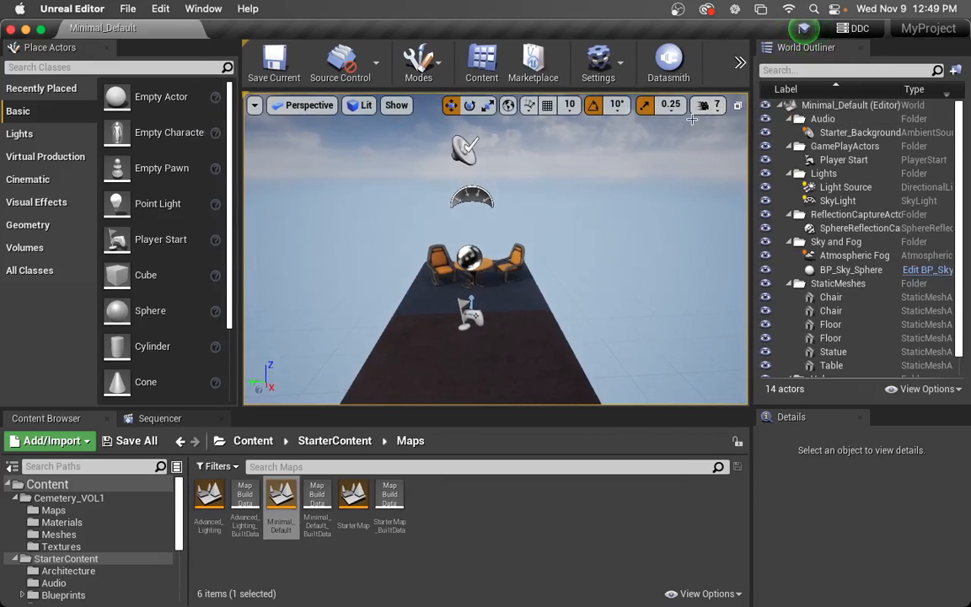
left_click(666, 76)
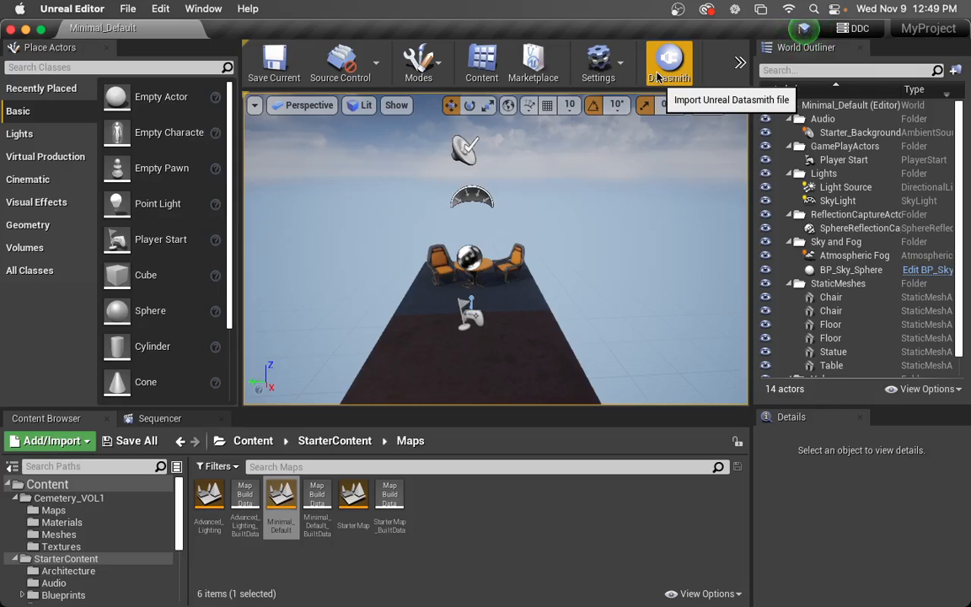
left_click(740, 63)
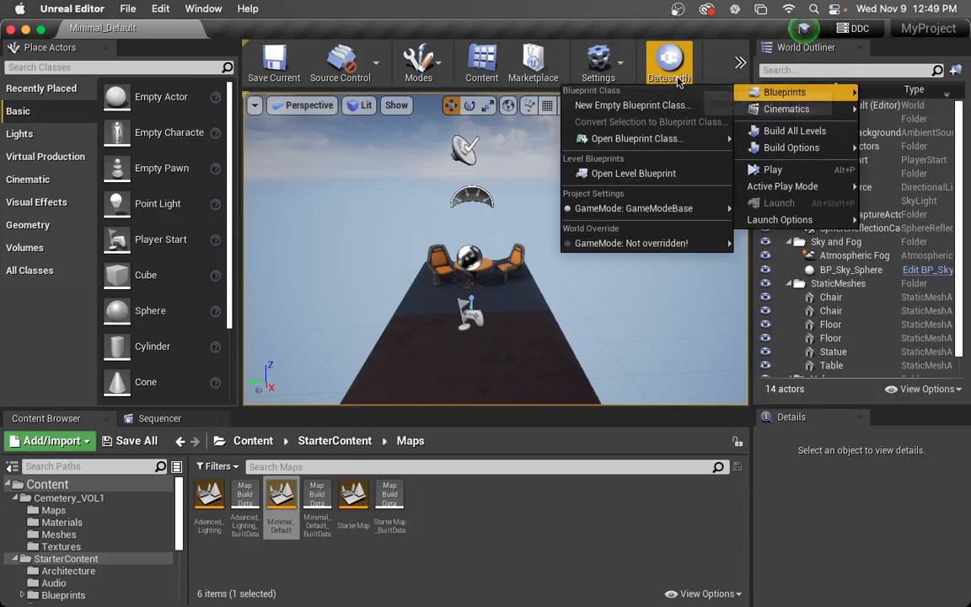
left_click(643, 67)
left_click_drag(751, 100, 718, 104)
Import unrealtest01.c4d from the Desktop with Datasmith into the Content folder, including geometry, cameras and animations but no materials or lights
left_click(666, 65)
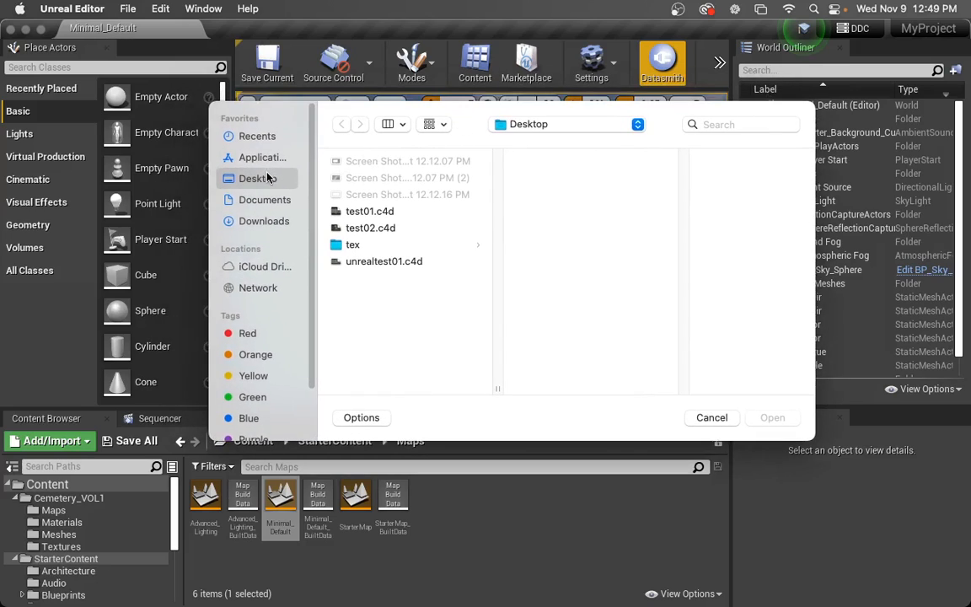
left_click(385, 268)
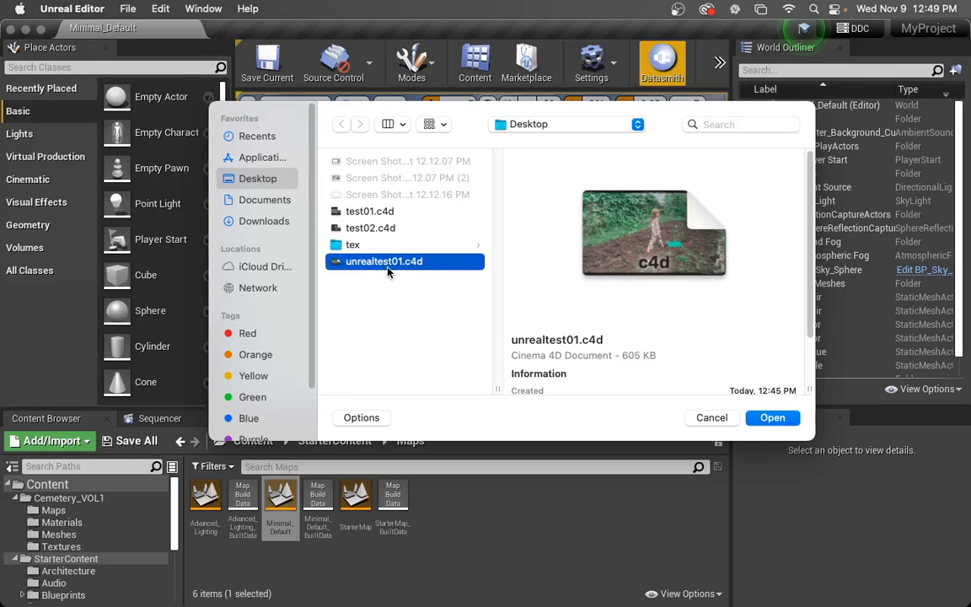
left_click(775, 418)
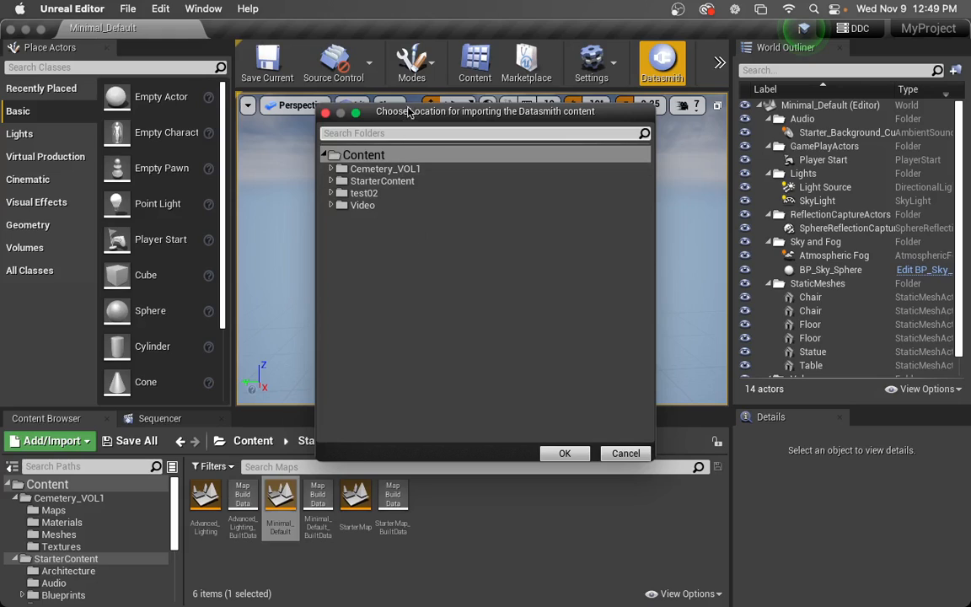
mouse_move(410, 110)
left_mouse_down()
mouse_move(423, 139)
mouse_move(408, 119)
left_mouse_up()
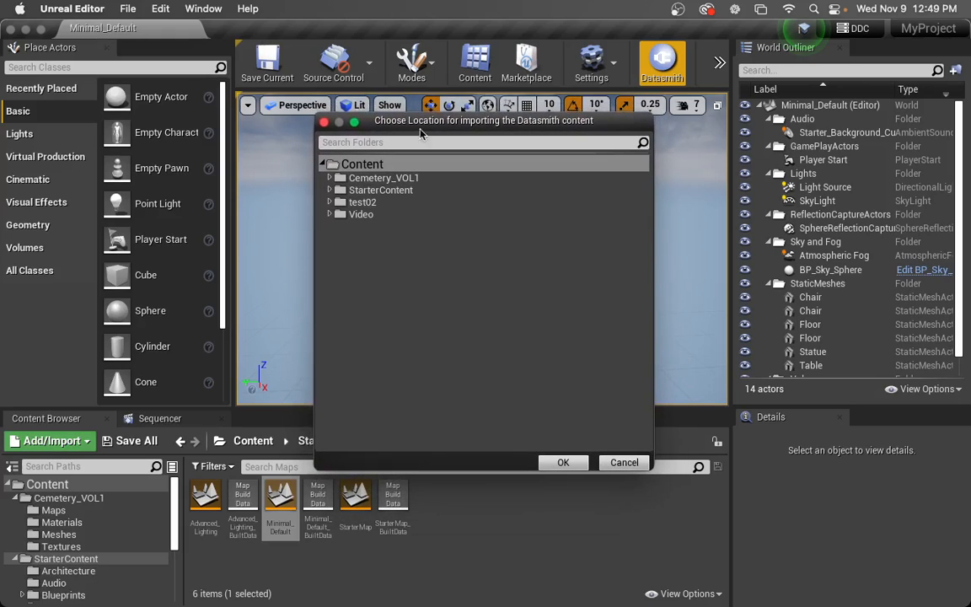
left_click(568, 462)
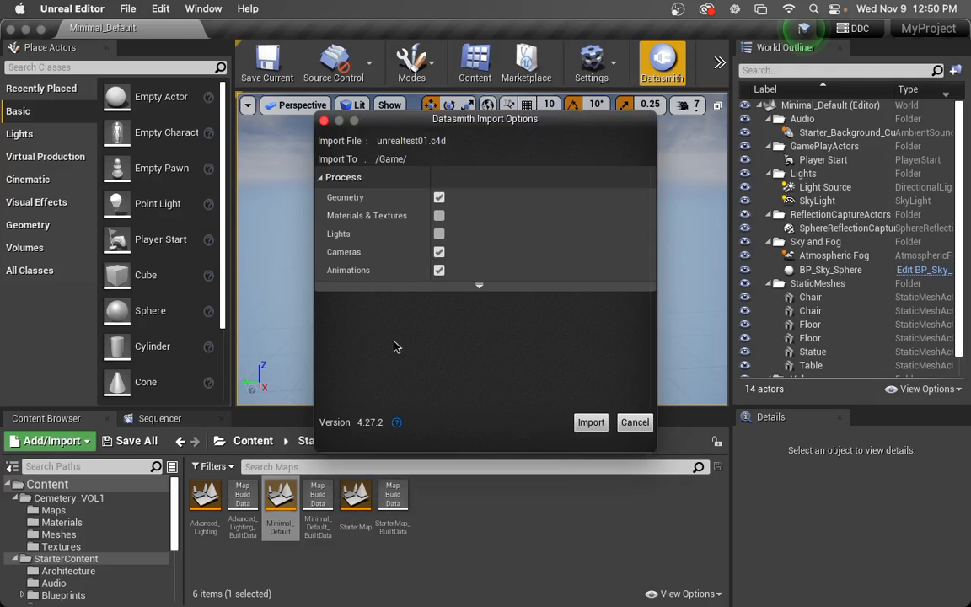
left_click_drag(480, 117, 468, 124)
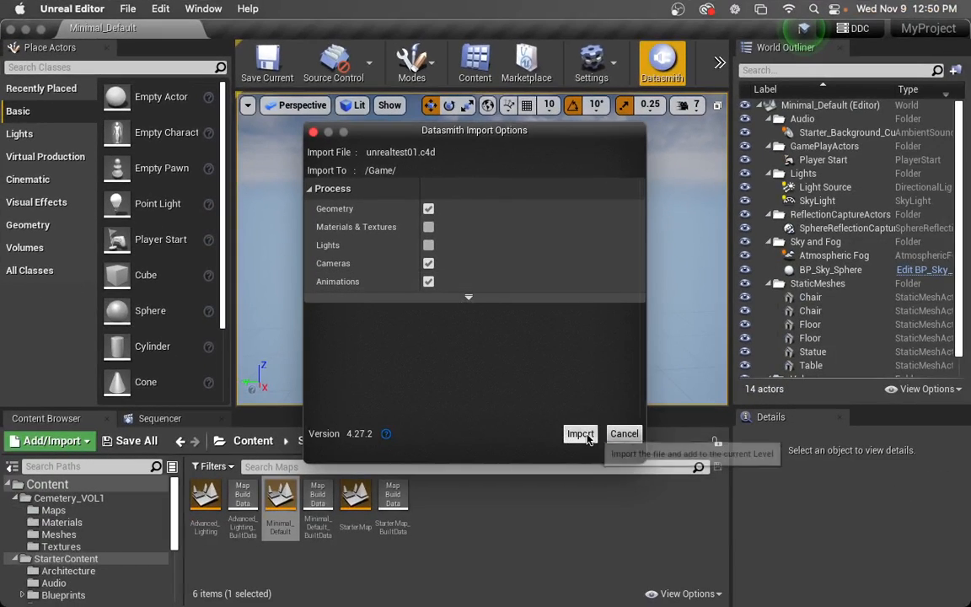
left_click(579, 433)
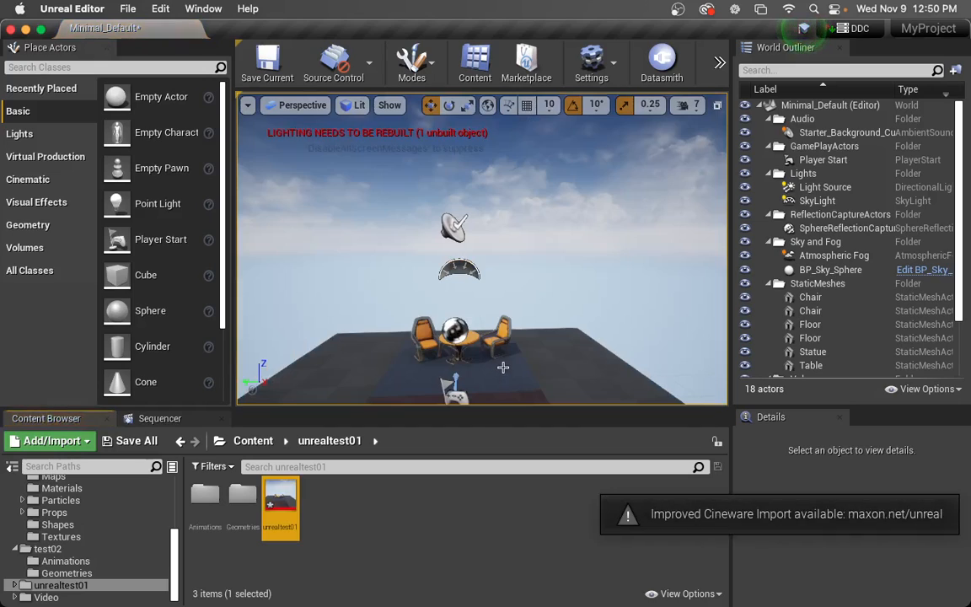
left_click_drag(538, 295, 533, 327)
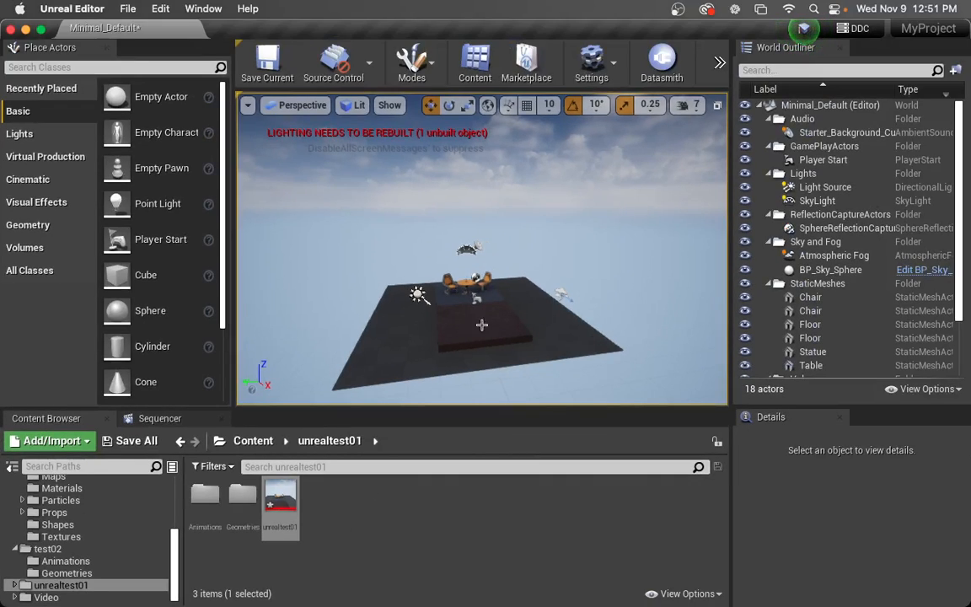
left_click_drag(957, 260, 970, 334)
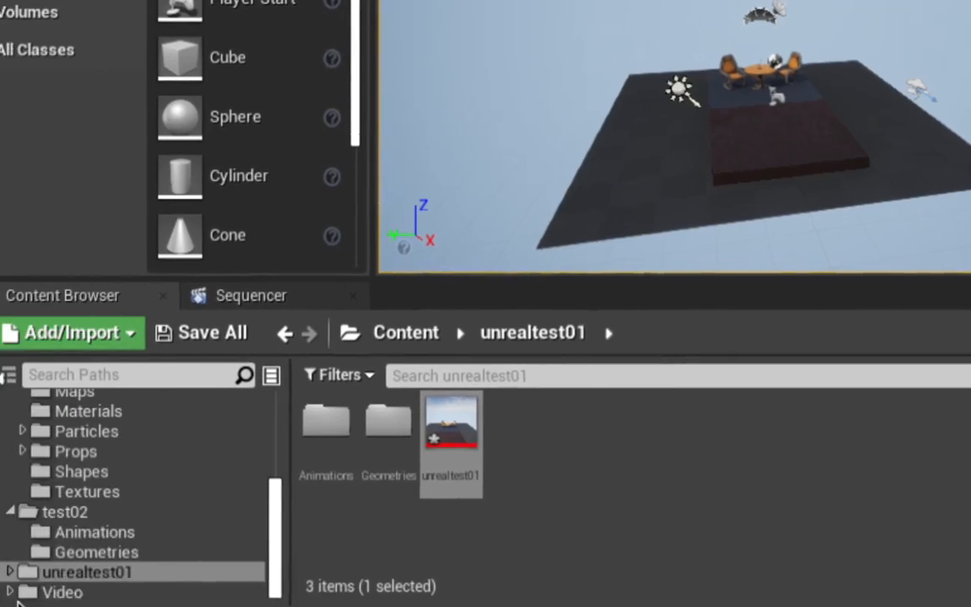
mouse_move(294, 535)
left_mouse_down()
mouse_move(293, 522)
mouse_move(295, 544)
left_mouse_up()
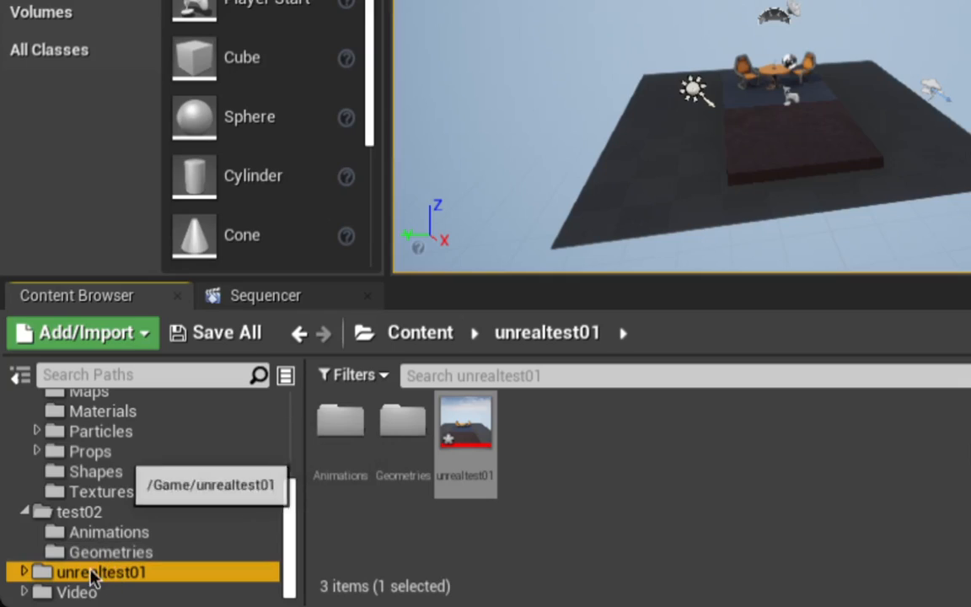
Open the unrealtest01 level sequence from the Animations folder inside the imported unrealtest01 content folder
left_click(23, 573)
scroll(101, 552, "down", 1)
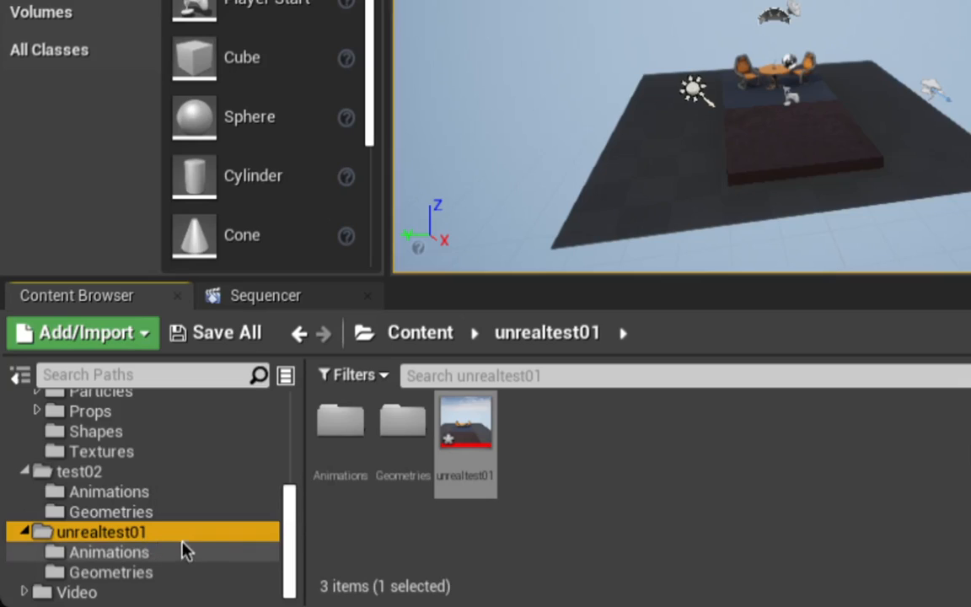
double_click(347, 418)
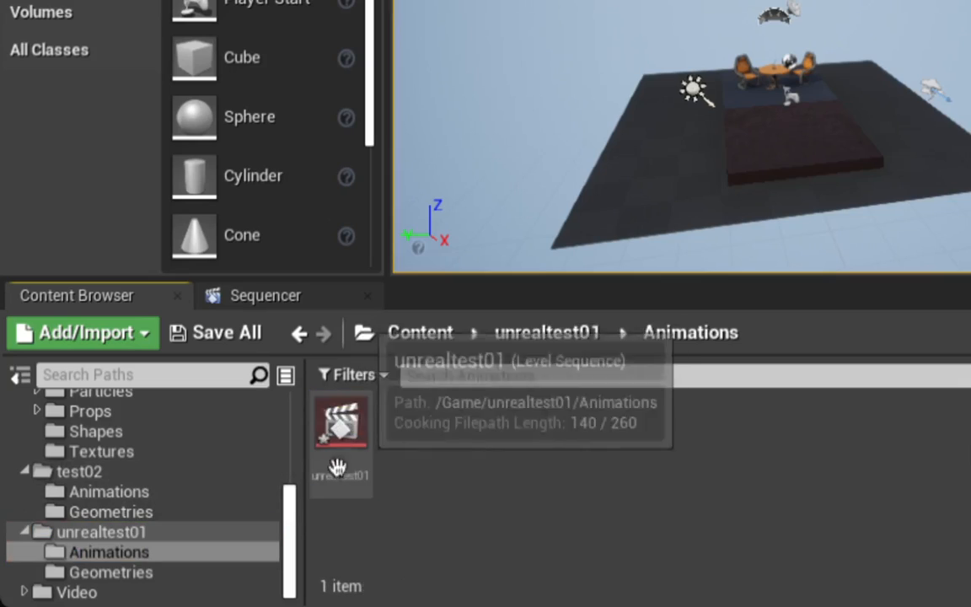
left_click(358, 448)
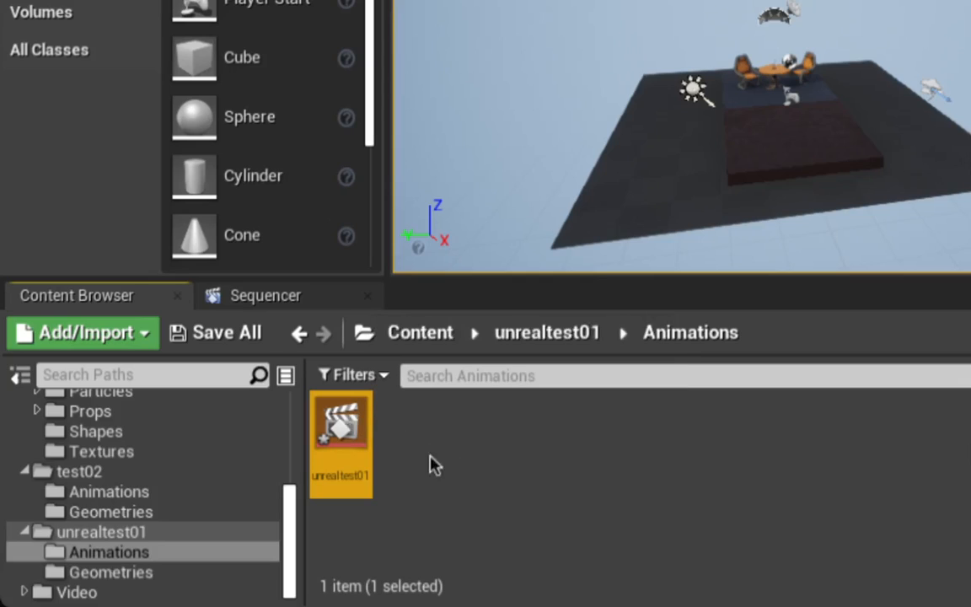
double_click(343, 431)
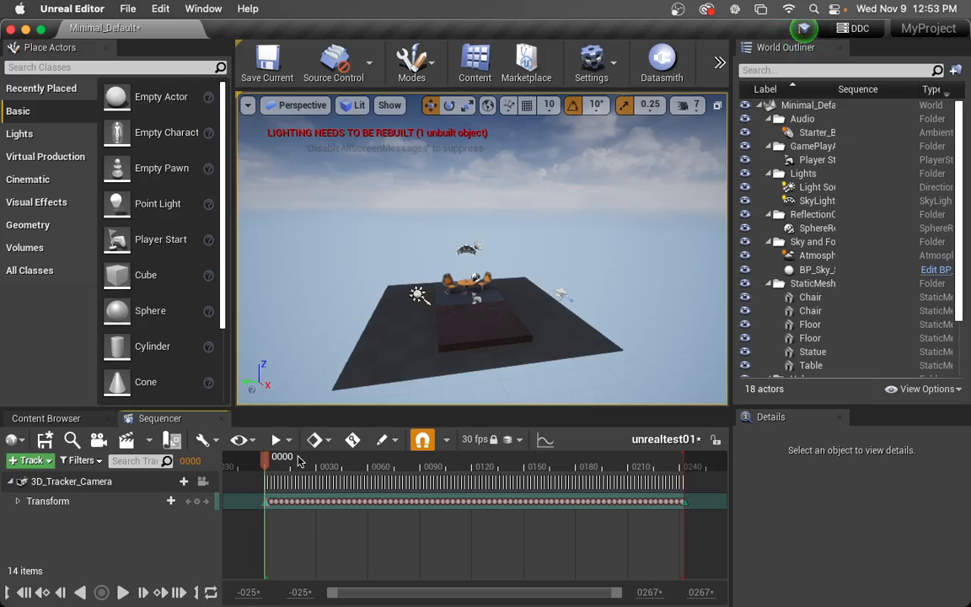
Move the sequence playhead to frame 46 and lock 3D_Tracker_Camera to the selected viewport
left_click_drag(297, 460, 318, 461)
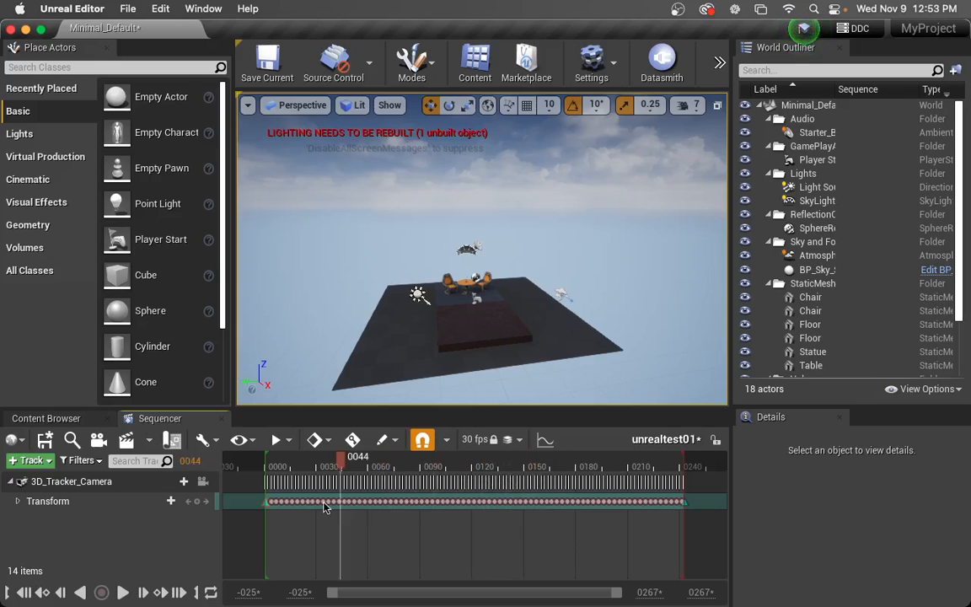
left_click_drag(388, 506, 344, 506)
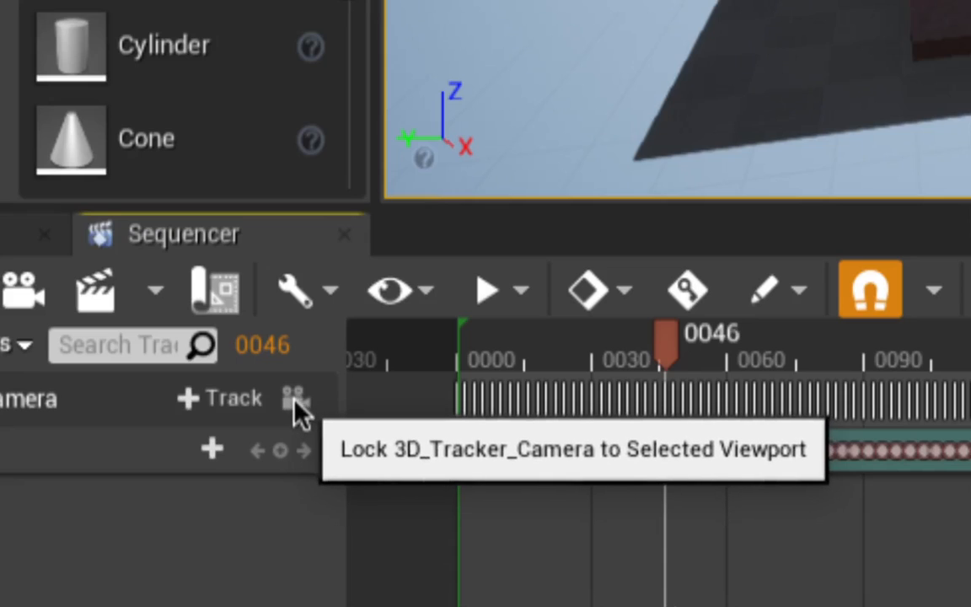
left_click(299, 408)
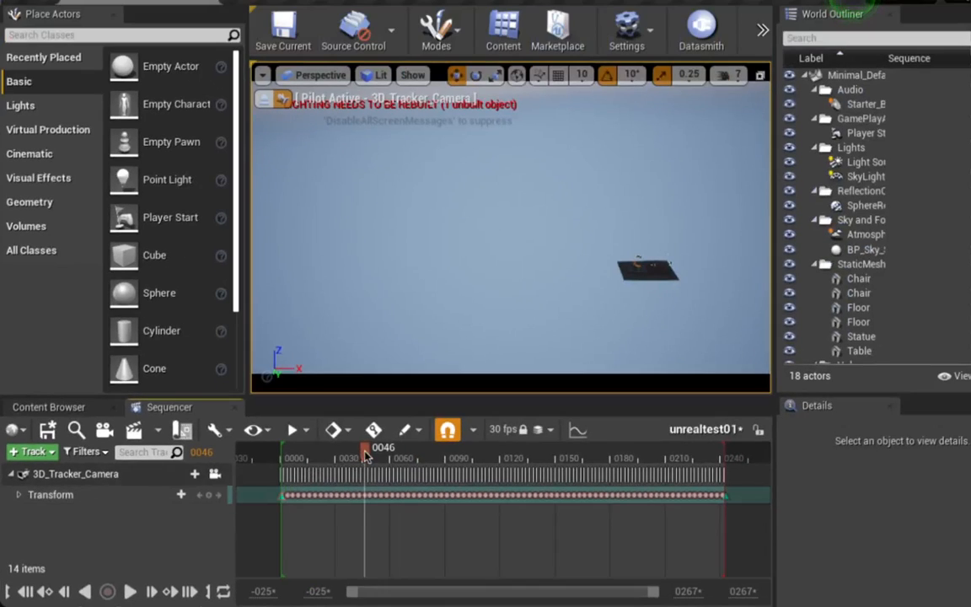
Scrub and play the unrealtest01 sequence through 3D_Tracker_Camera to examine the imported camera movement against the floor
left_click_drag(367, 455, 467, 448)
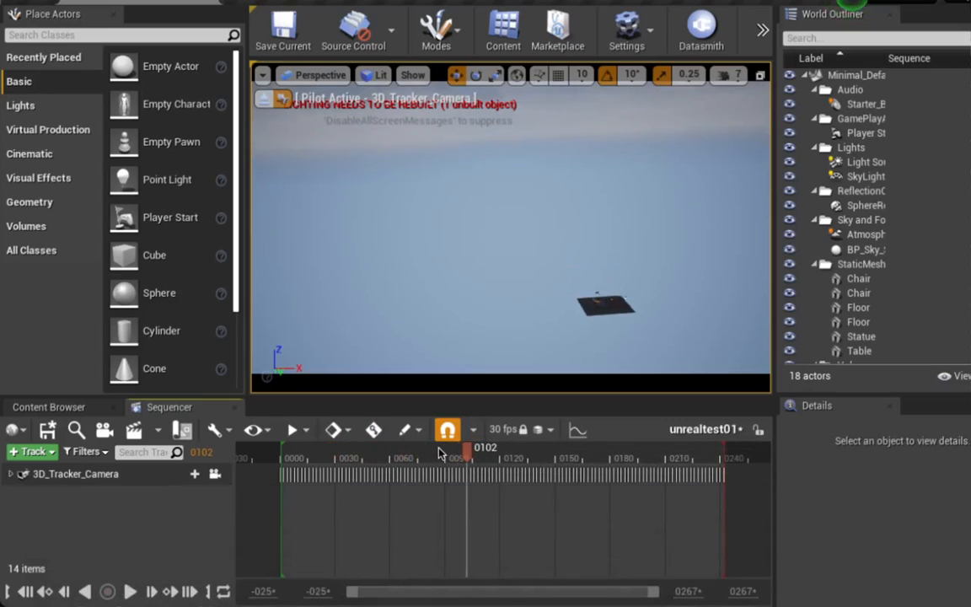
left_click_drag(428, 455, 369, 457)
key("space")
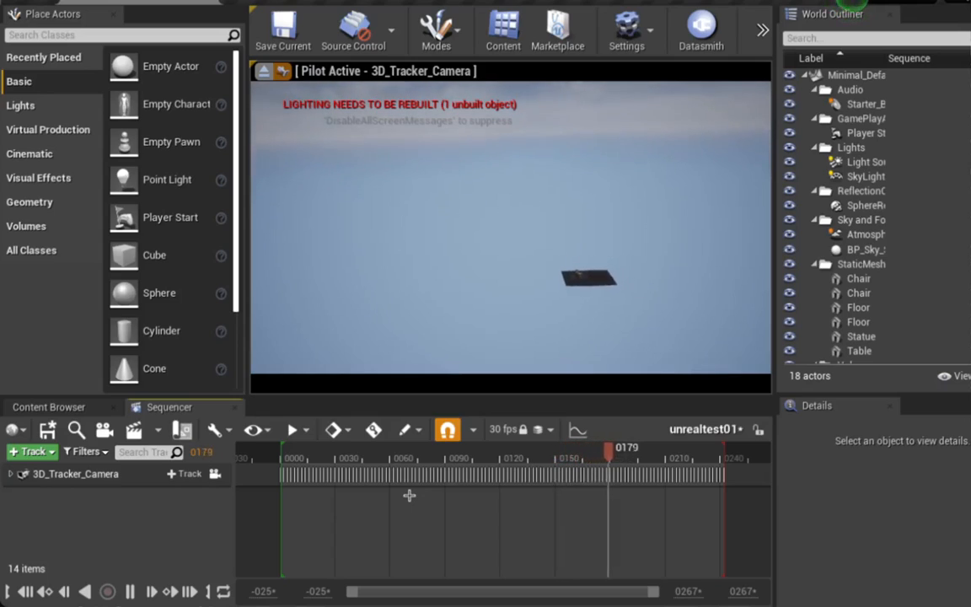
left_click(506, 457)
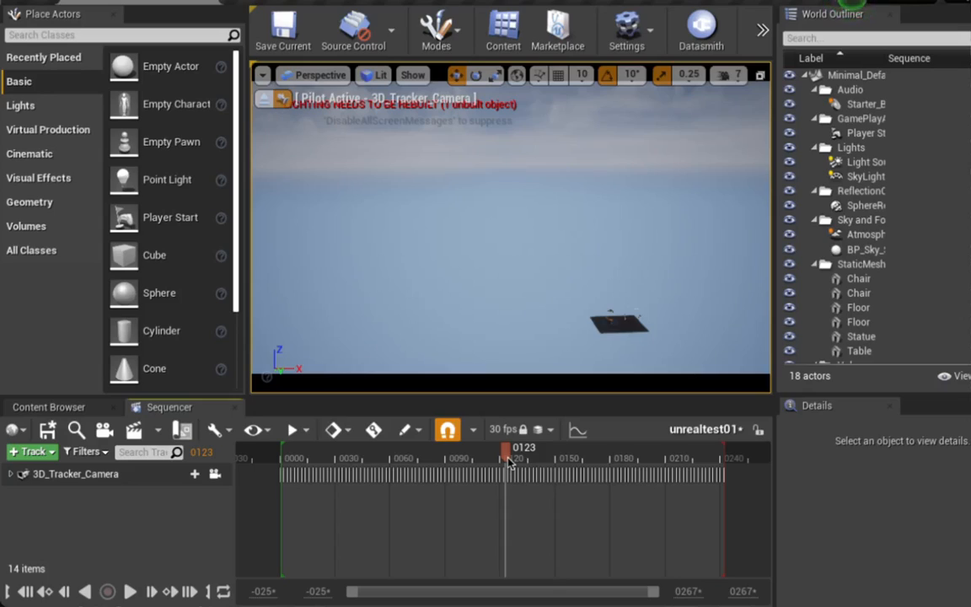
left_click_drag(508, 459, 501, 460)
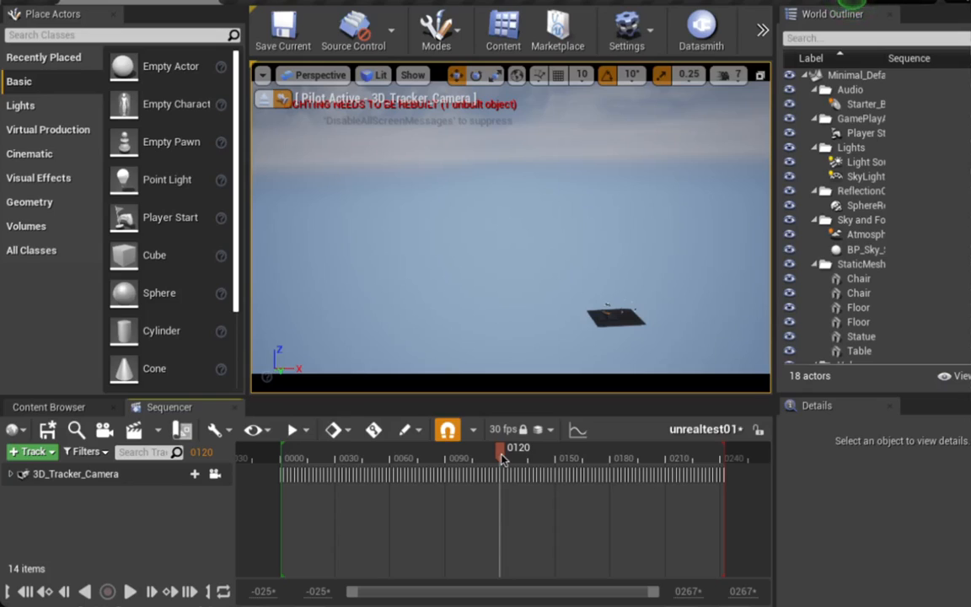
left_click_drag(503, 458, 358, 432)
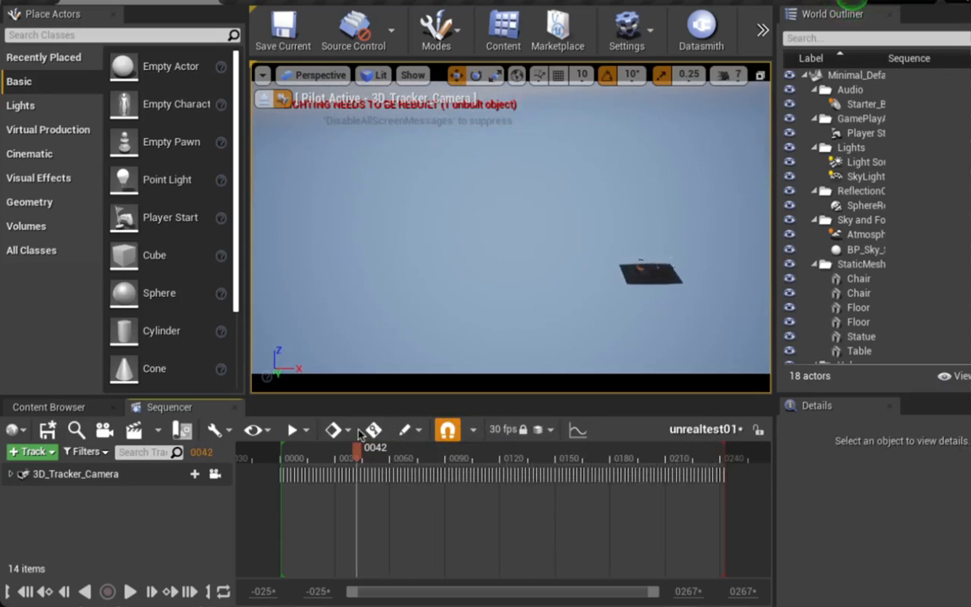
key("space")
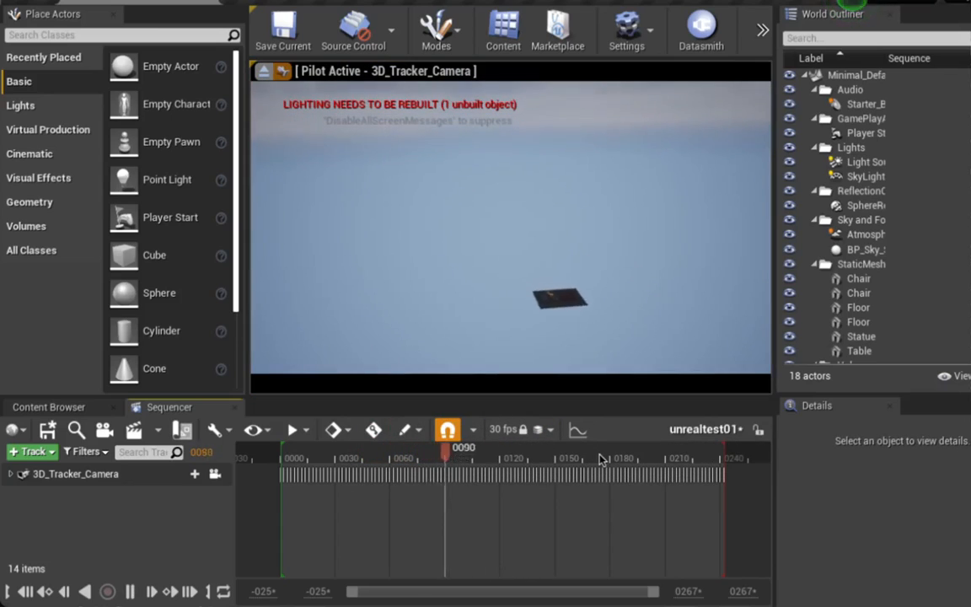
key("space")
Switch to After Effects, play the RAW composition to compare its tracked camera motion, and return to Unreal Editor
mouse_move(498, 601)
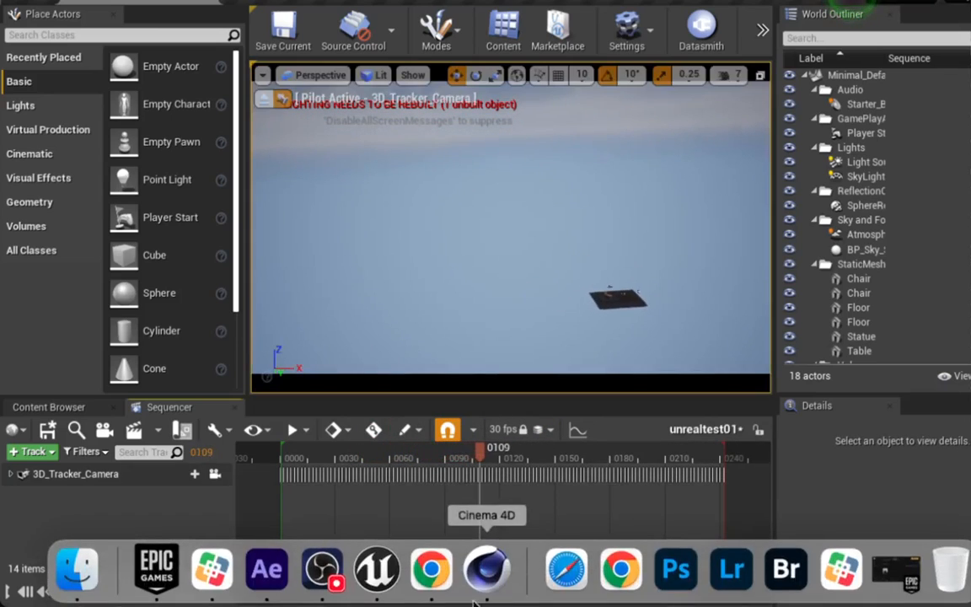
left_click(278, 570)
left_click(478, 467)
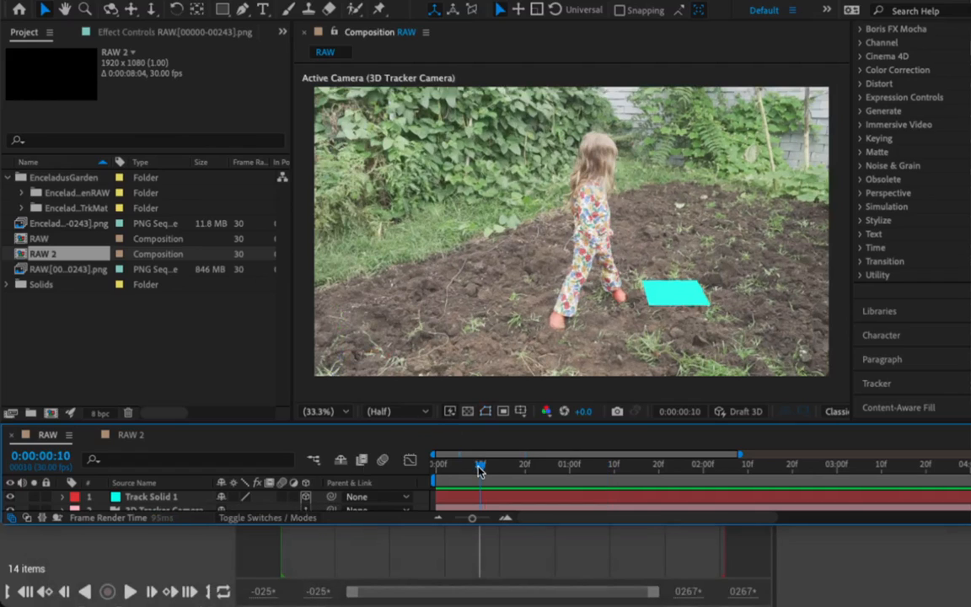
key("space")
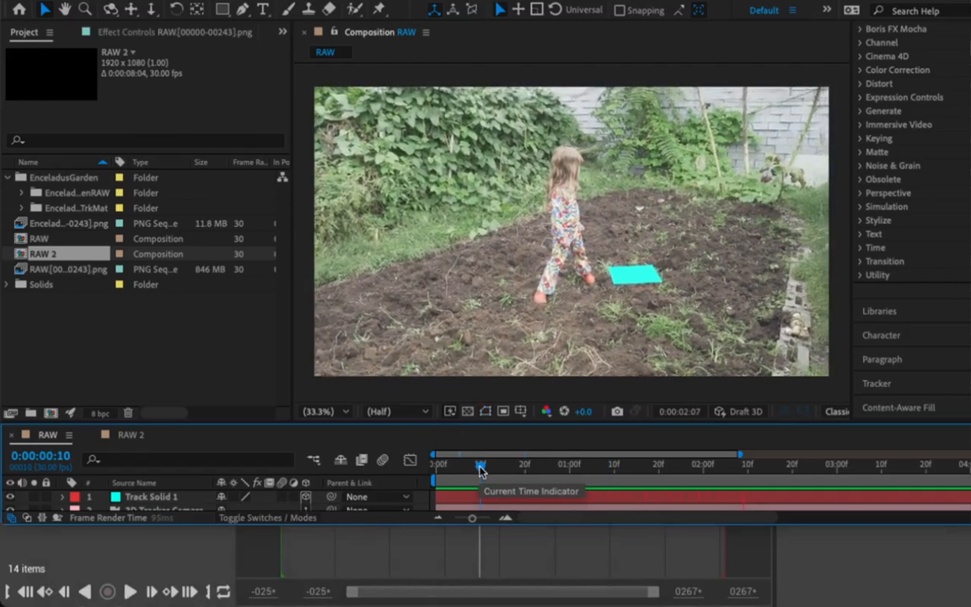
key("space")
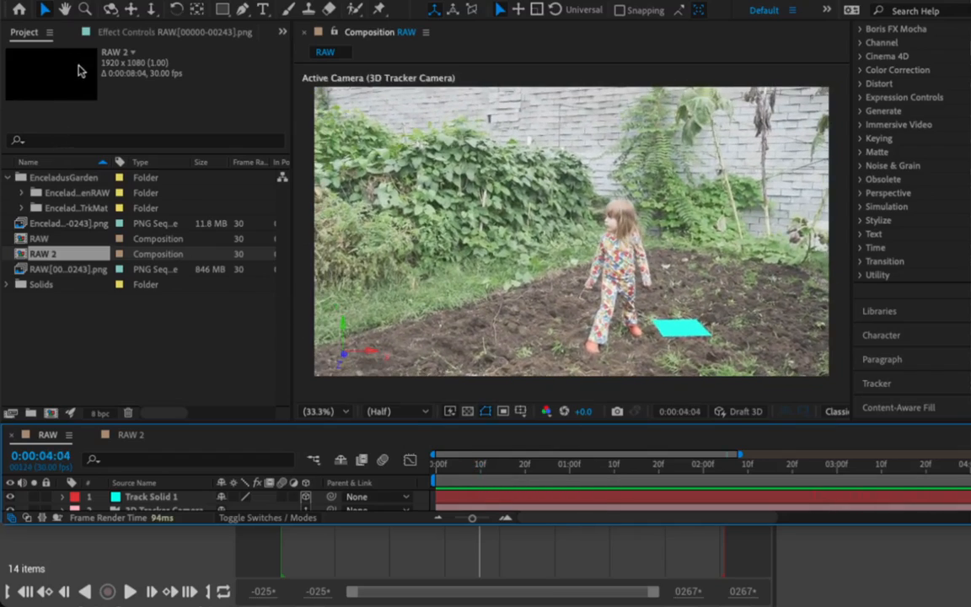
left_click(18, 14)
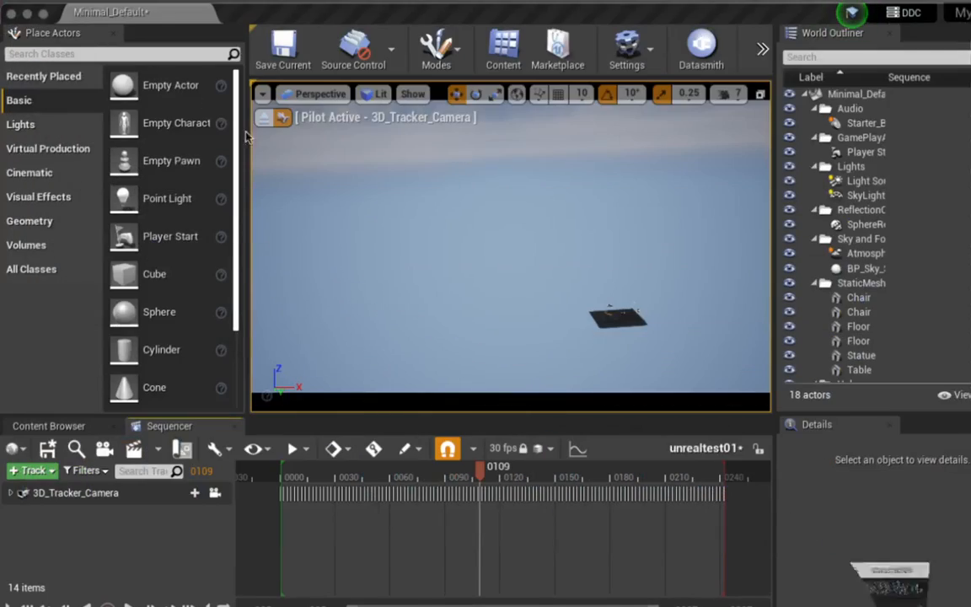
Select the unrealtest01 Datasmith scene actor and widen the World Outliner and Details area to expose its transform values
mouse_move(479, 468)
left_mouse_down()
mouse_move(447, 469)
mouse_move(485, 473)
left_mouse_up()
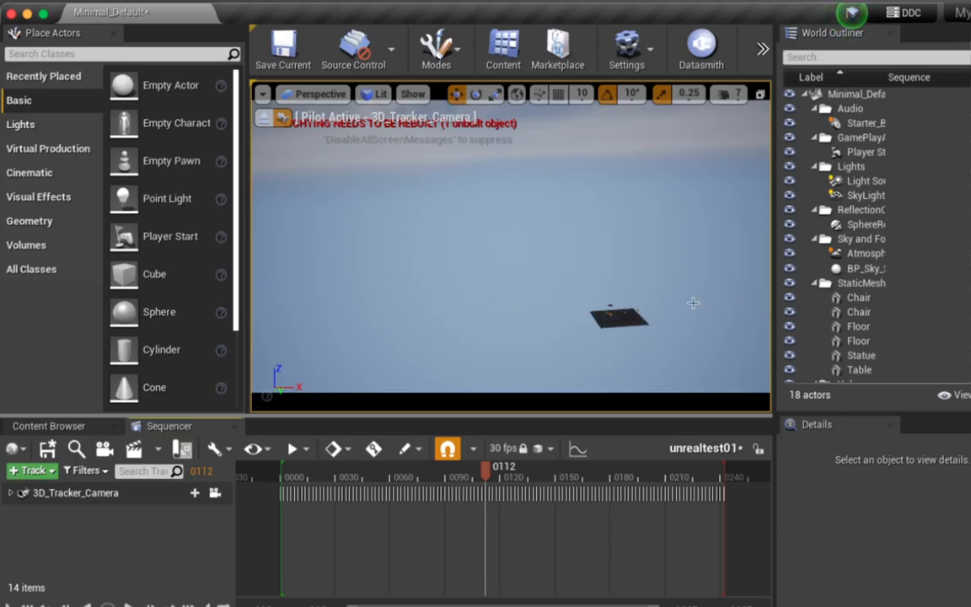
scroll(932, 253, "down", 3)
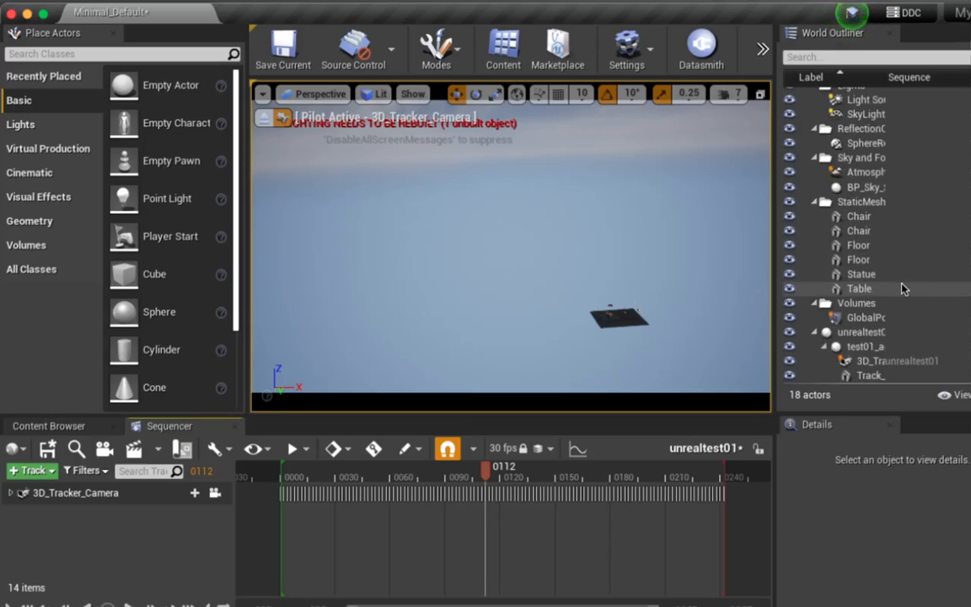
left_click(878, 331)
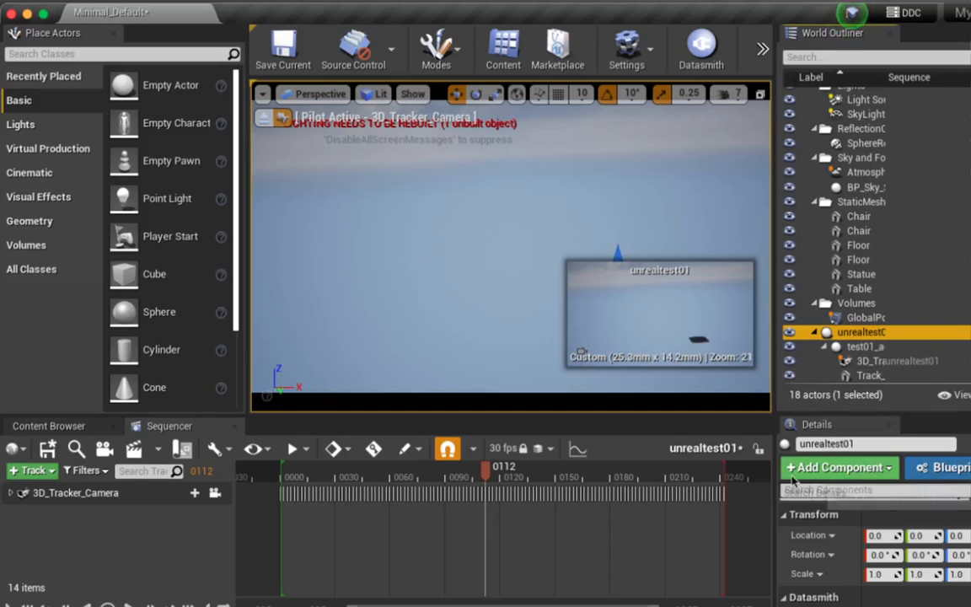
left_click_drag(774, 469, 708, 457)
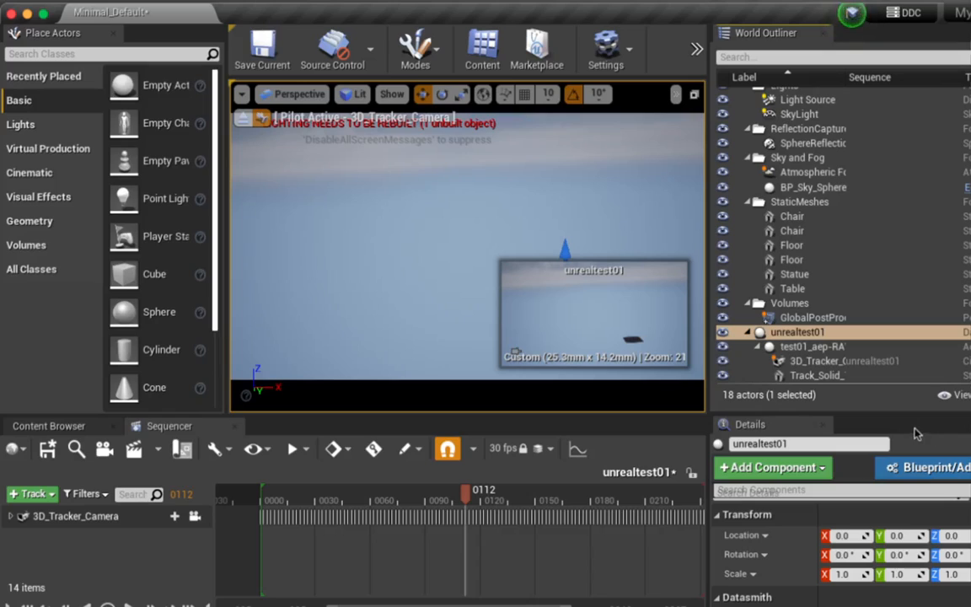
left_click(43, 14)
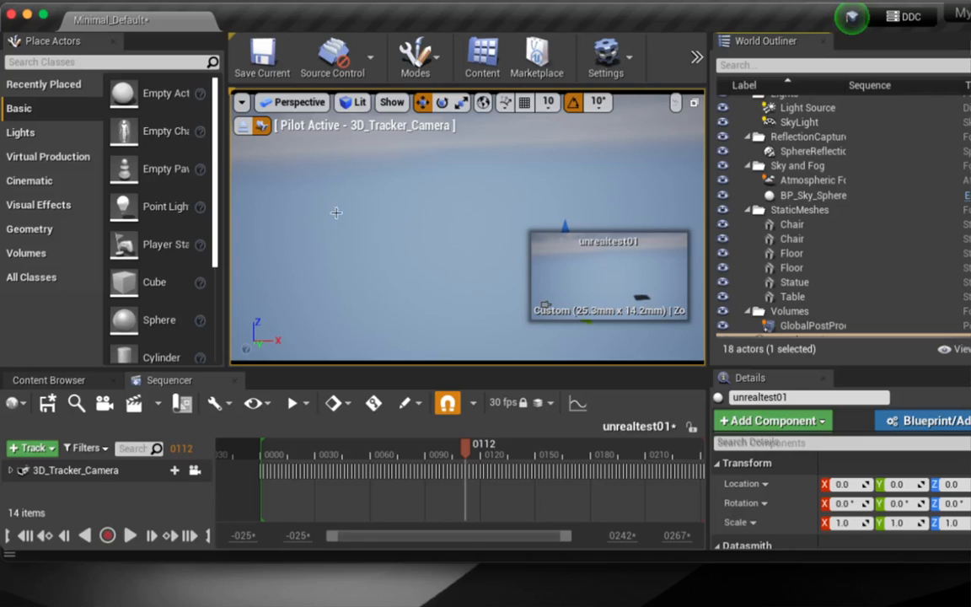
left_click(43, 14)
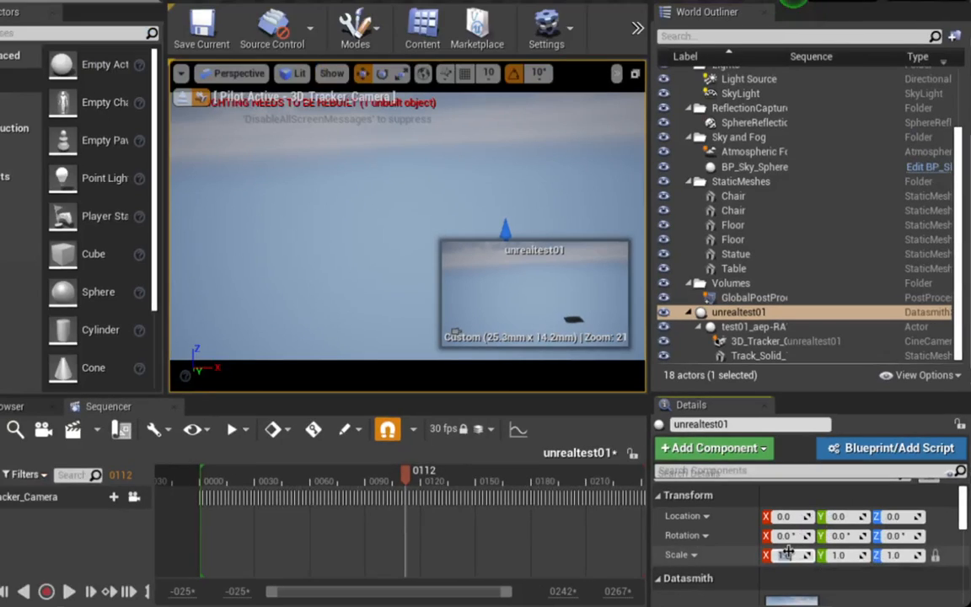
Try a uniform scale of 0.1 on the unrealtest01 actor and check the camera view back to frame 76
left_click(718, 532)
key("BackSpace")
type(".1")
key("Return")
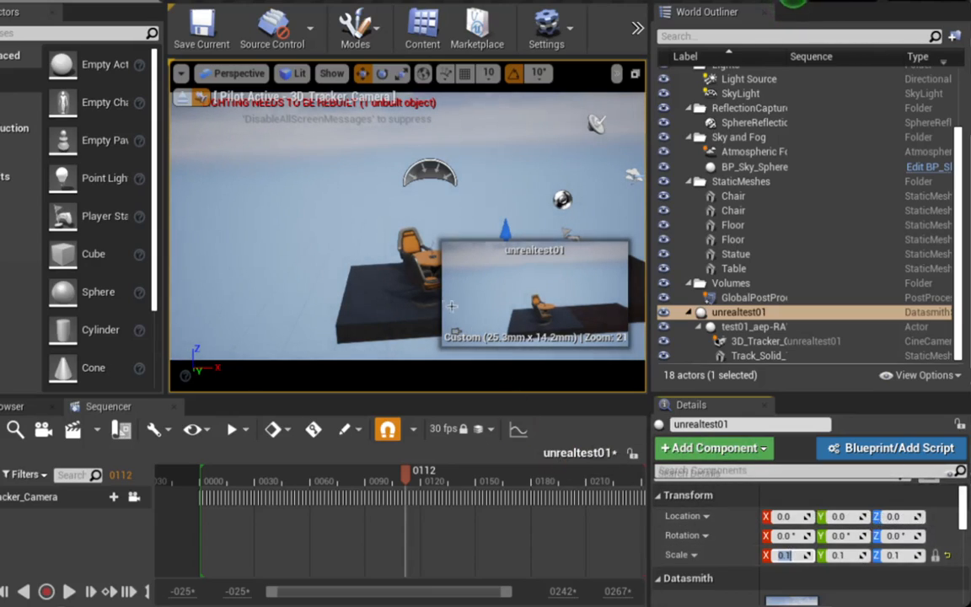
left_click_drag(404, 481, 339, 480)
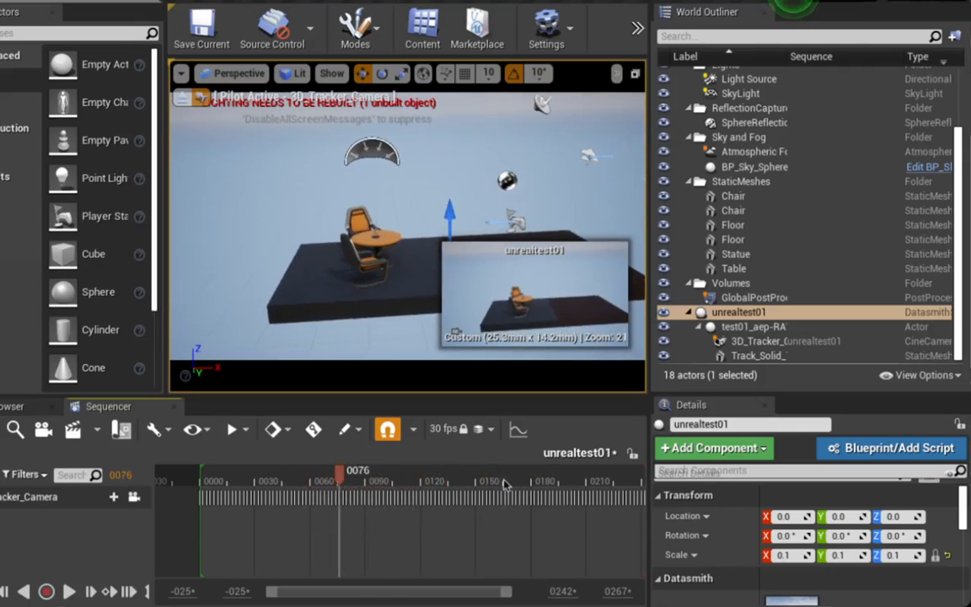
Set the unrealtest01 actor's uniform scale to 0.05 and check the camera framing at frame 71
left_click(786, 555)
type("0.05")
key("Return")
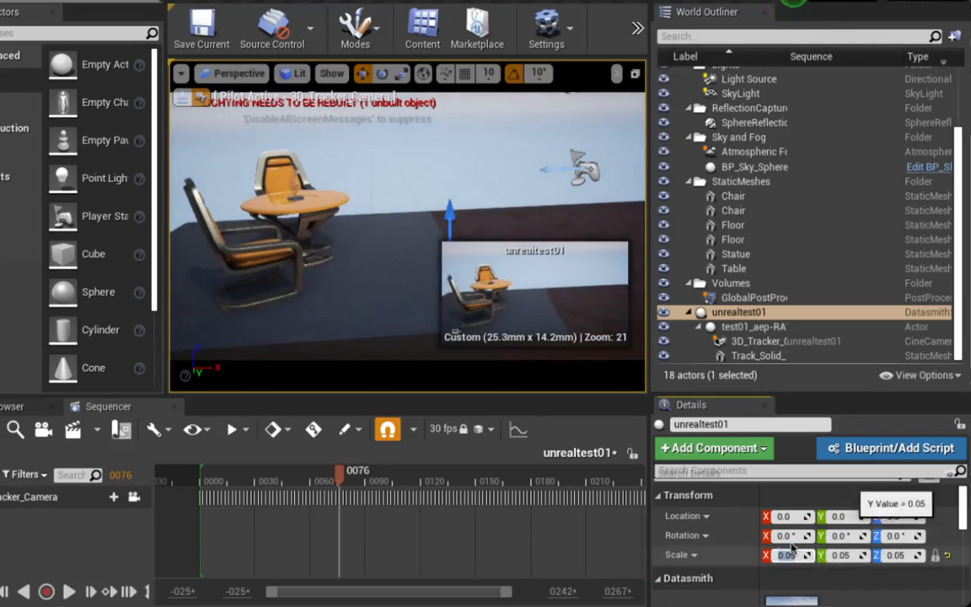
left_click_drag(377, 478, 329, 508)
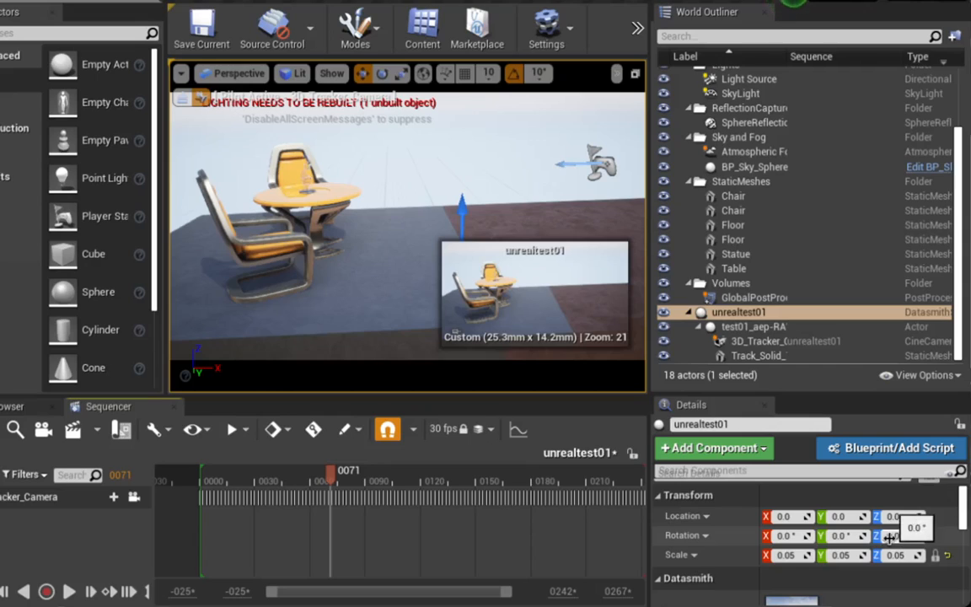
Rotate the unrealtest01 actor to -90° around Z so its camera faces the table and chairs, checking at frame 87
left_click_drag(896, 536, 917, 536)
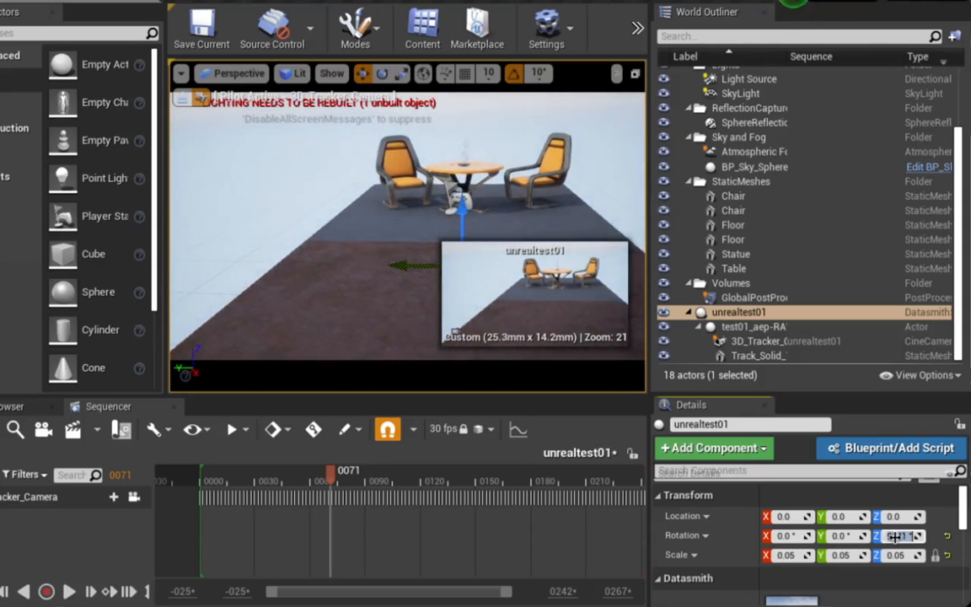
left_click_drag(895, 536, 897, 536)
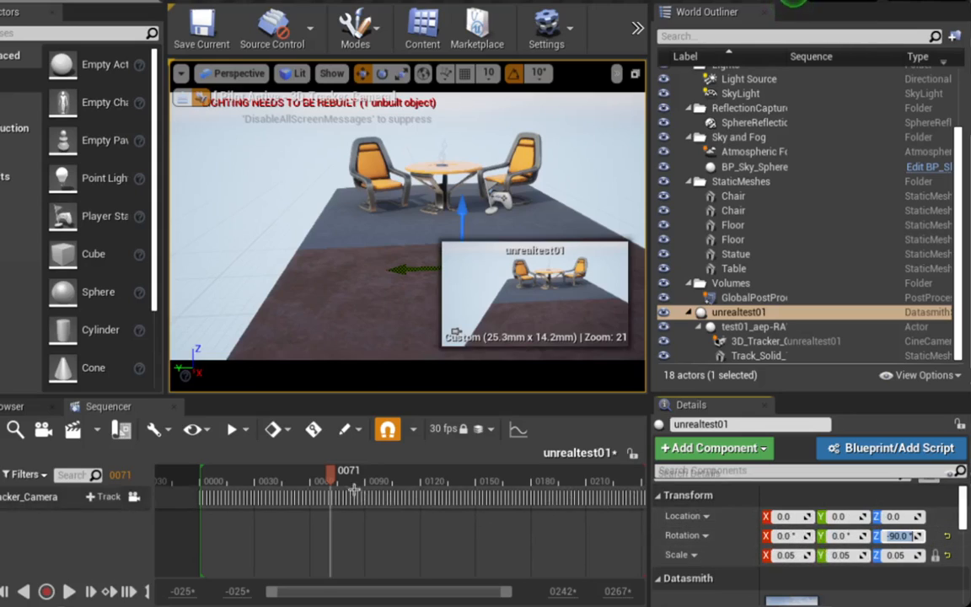
left_click_drag(340, 478, 360, 496)
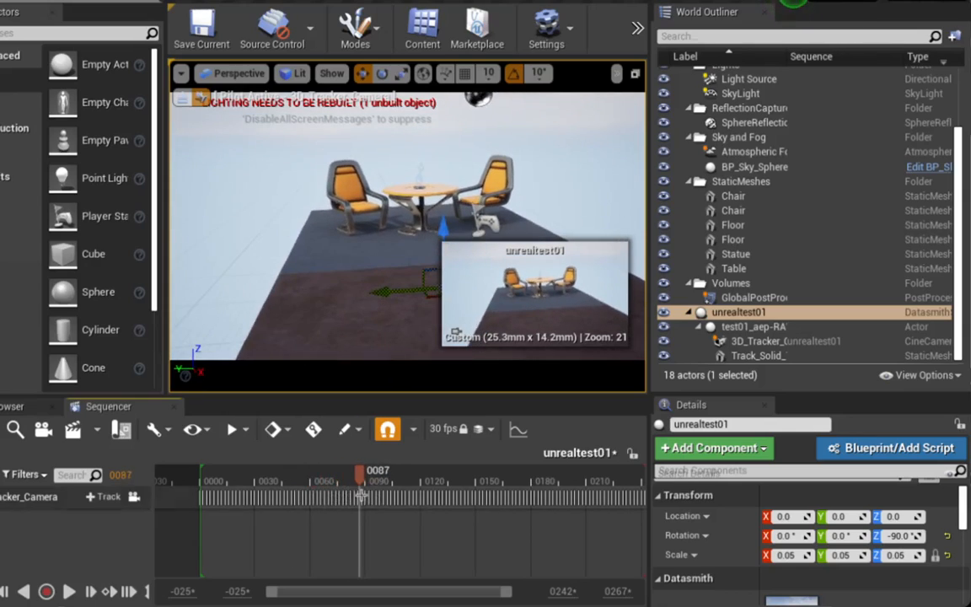
Move the unrealtest01 actor to X location -354 and play the sequence from frame 58 to review the camera move
left_click_drag(784, 516, 737, 516)
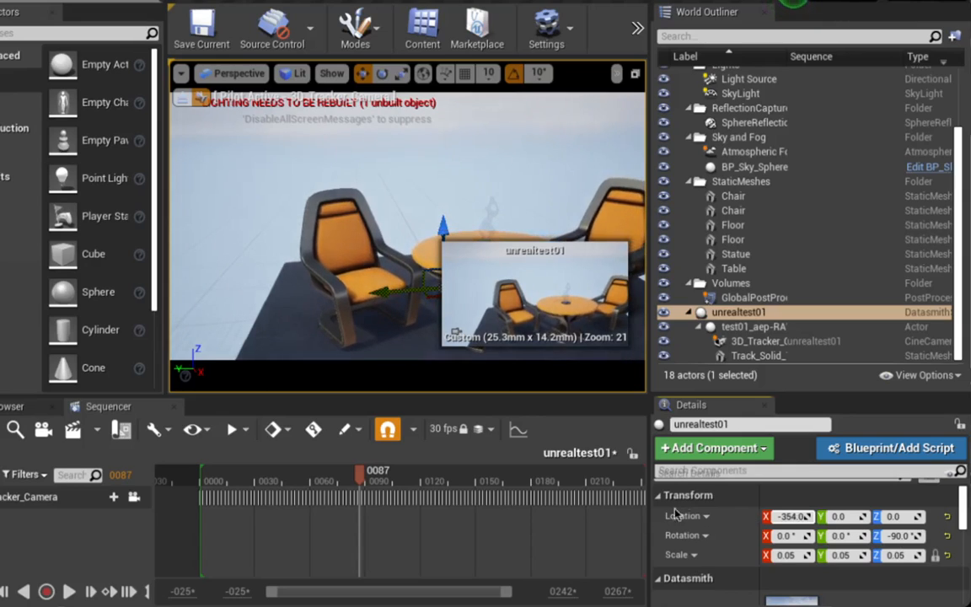
left_click_drag(397, 482, 304, 488)
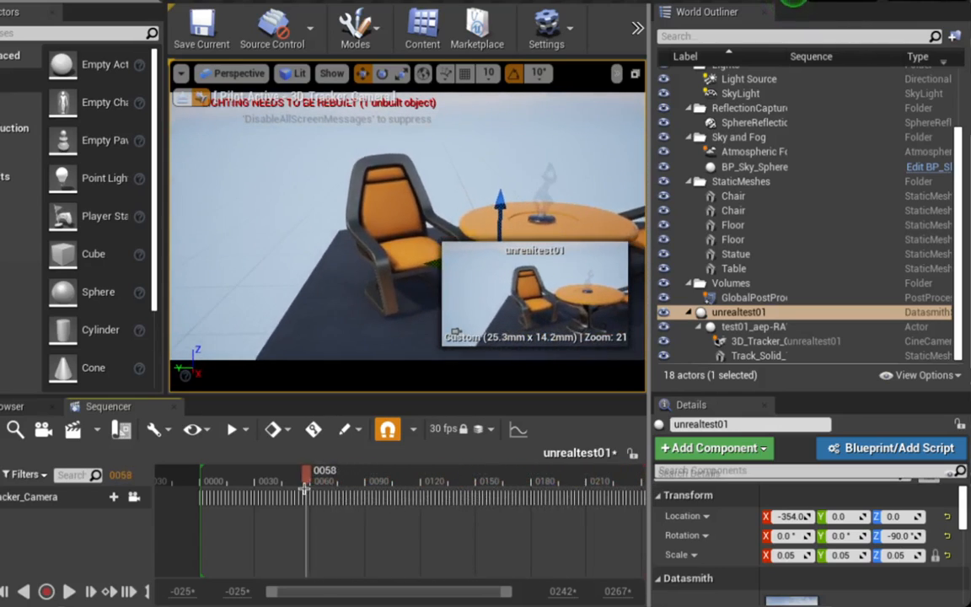
key("space")
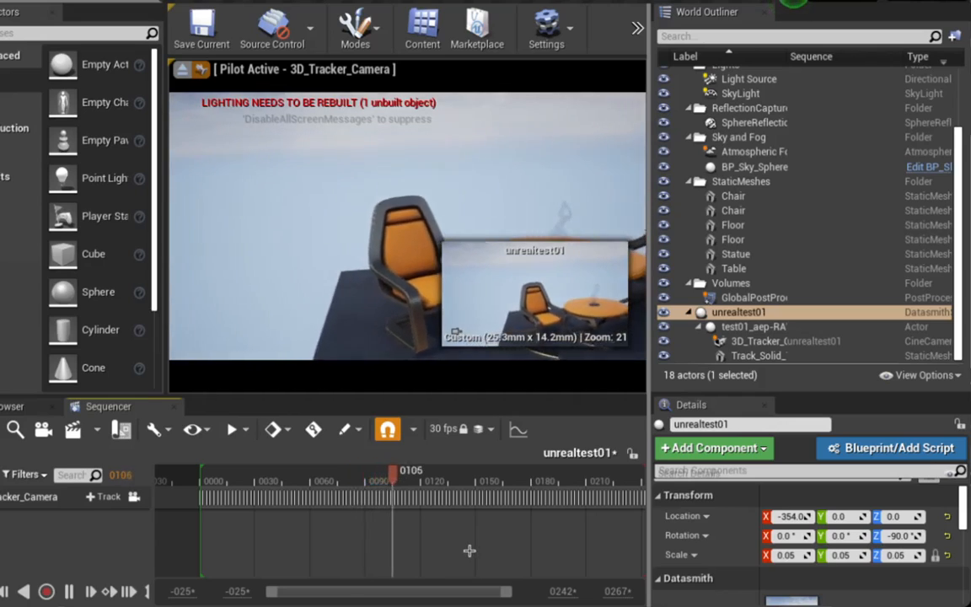
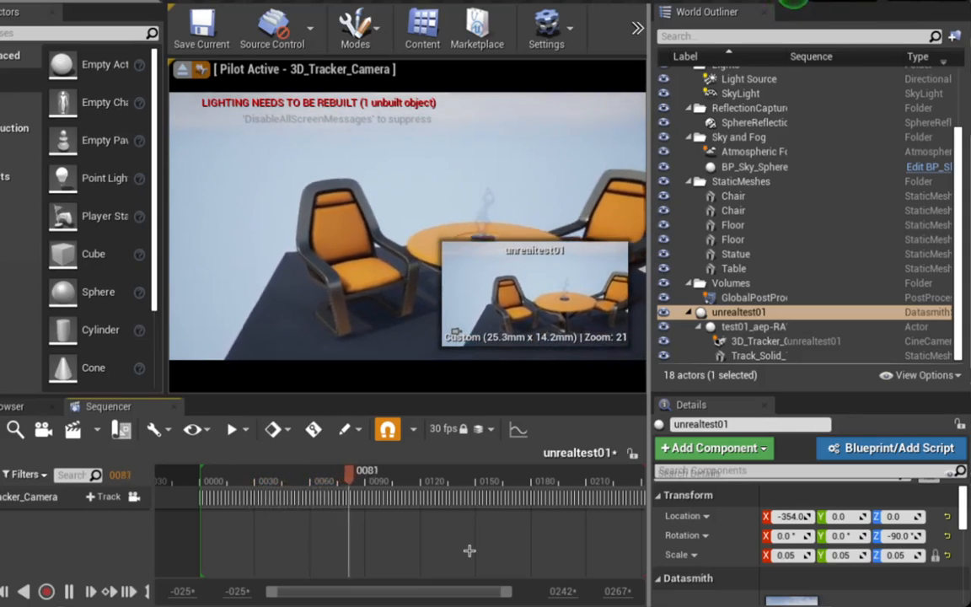
Stop playback, deselect the actor and check the camera framing around the table and chairs at frames 93, 73 and 65
key("space")
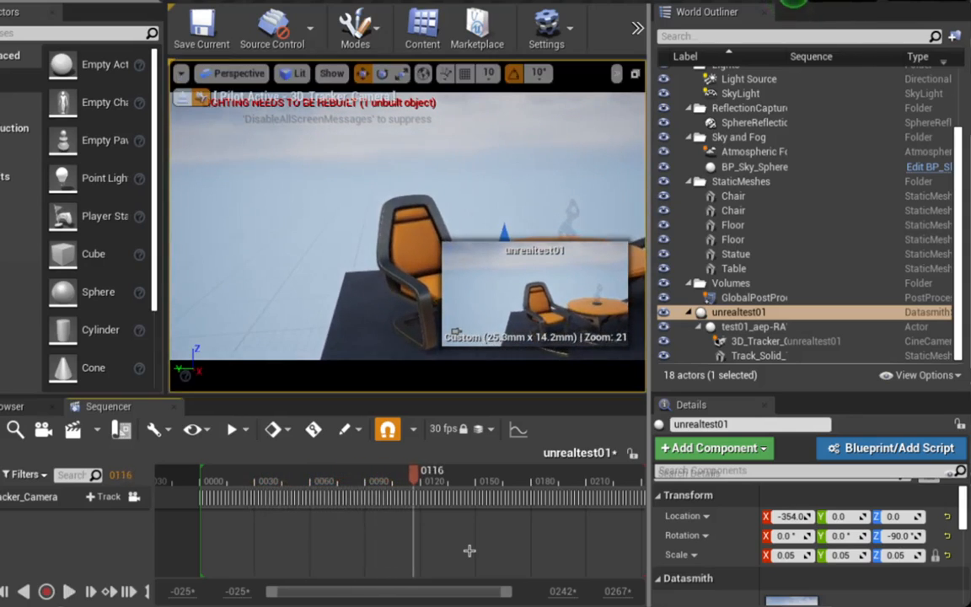
left_click_drag(417, 479, 374, 482)
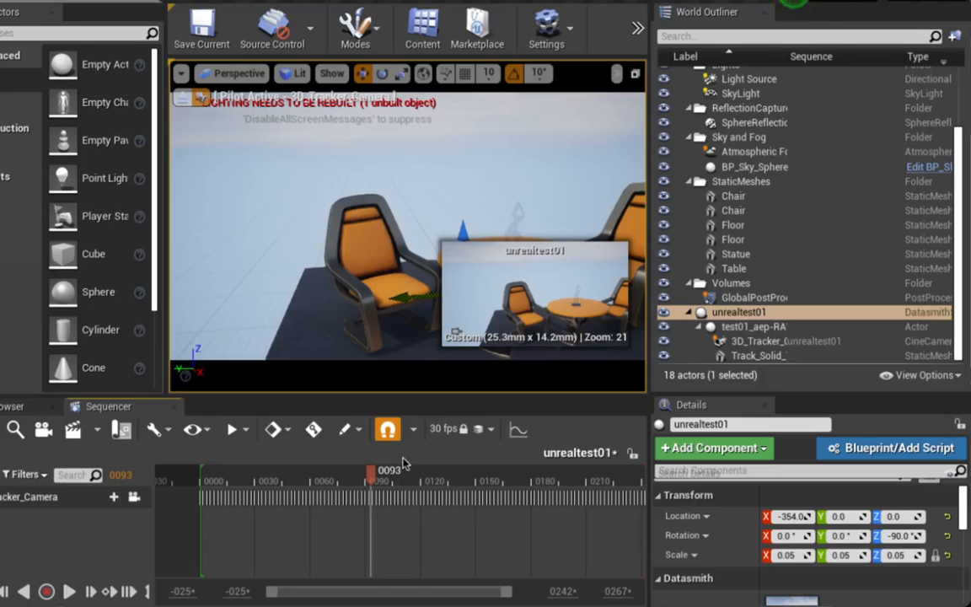
left_click_drag(380, 474, 334, 481)
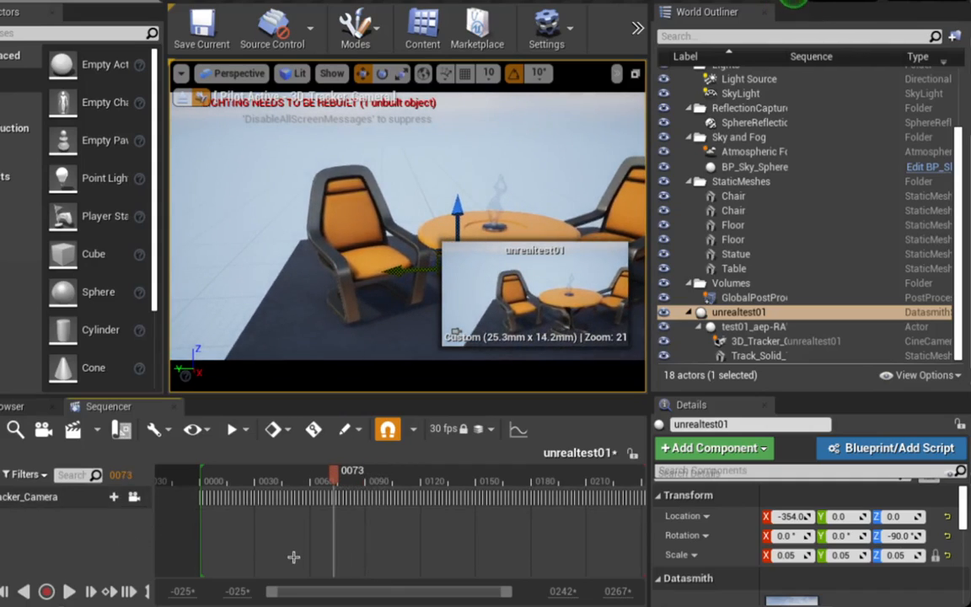
left_click(42, 496)
left_click(48, 521)
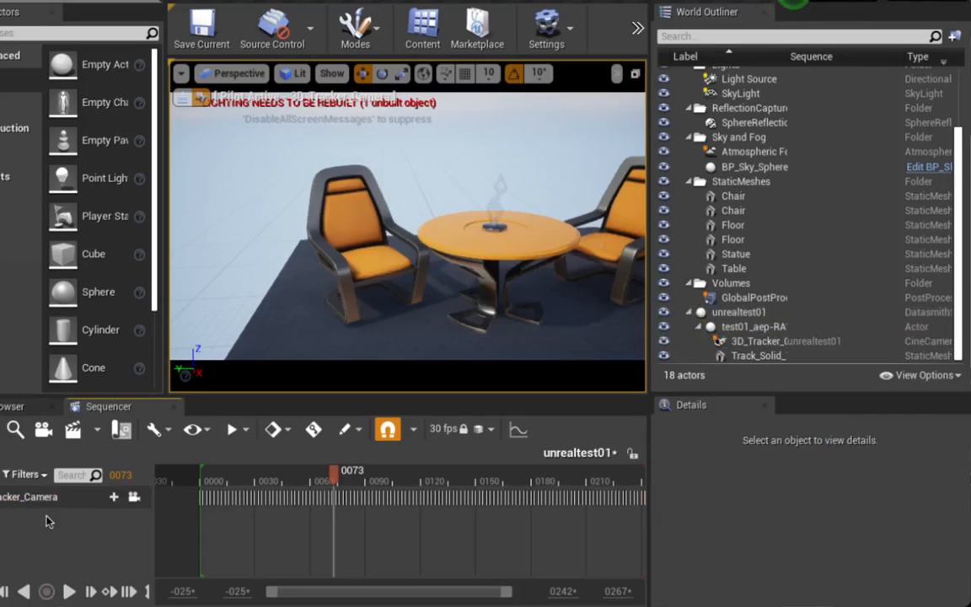
left_click_drag(340, 476, 320, 496)
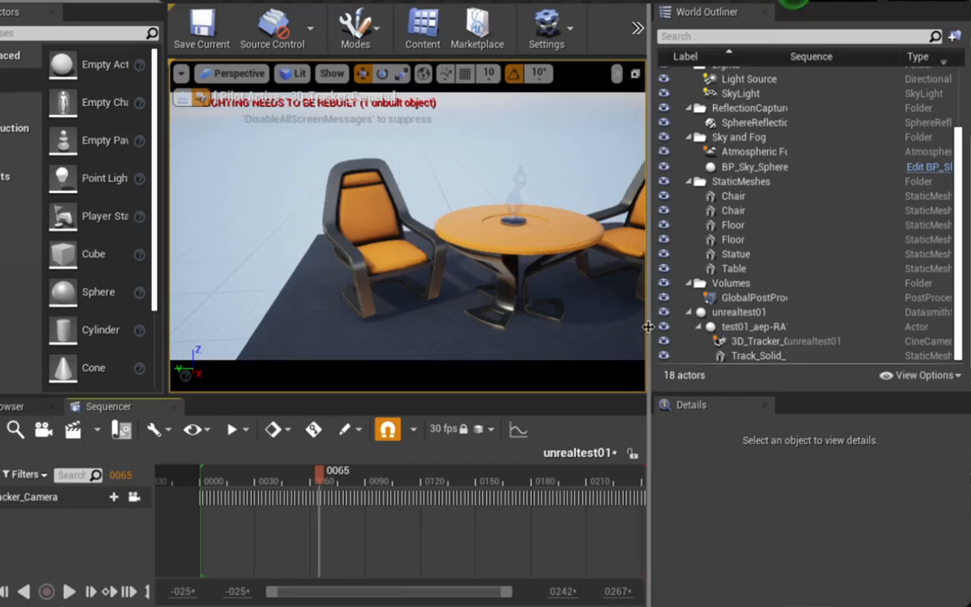
left_click_drag(650, 329, 679, 331)
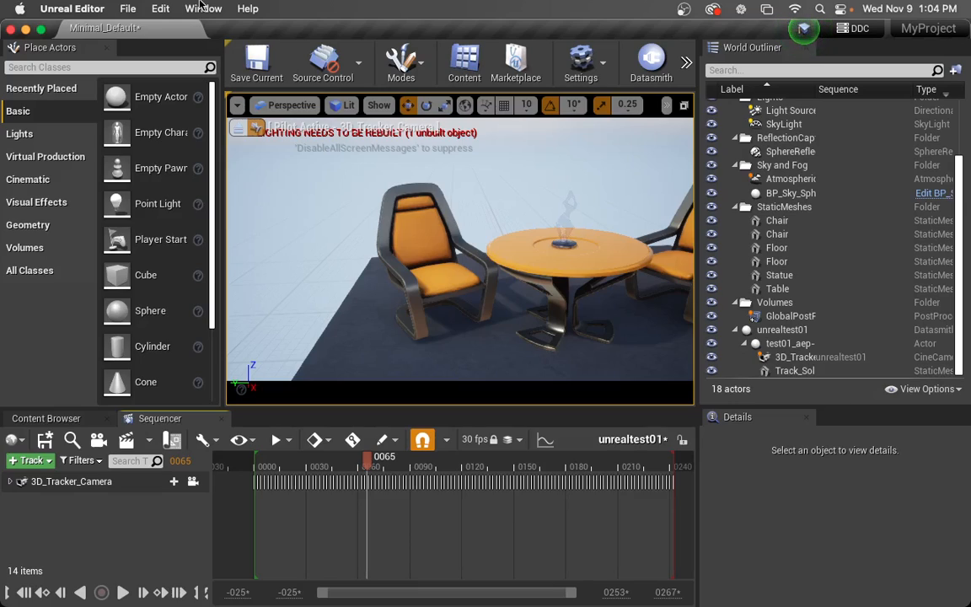
Save the level as composure01 in the Content folder
left_click(128, 8)
left_click(144, 78)
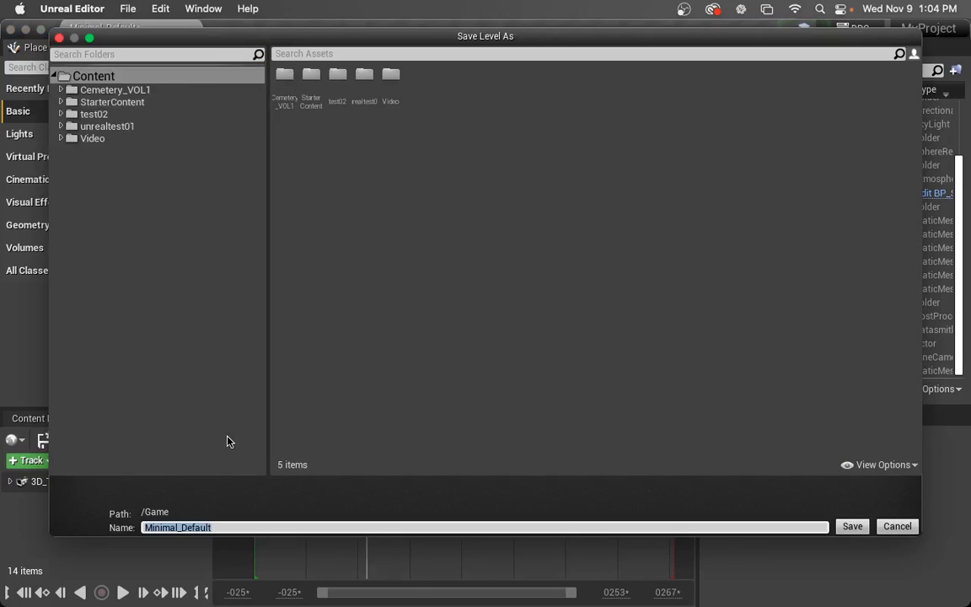
left_click(257, 530)
type("composure0")
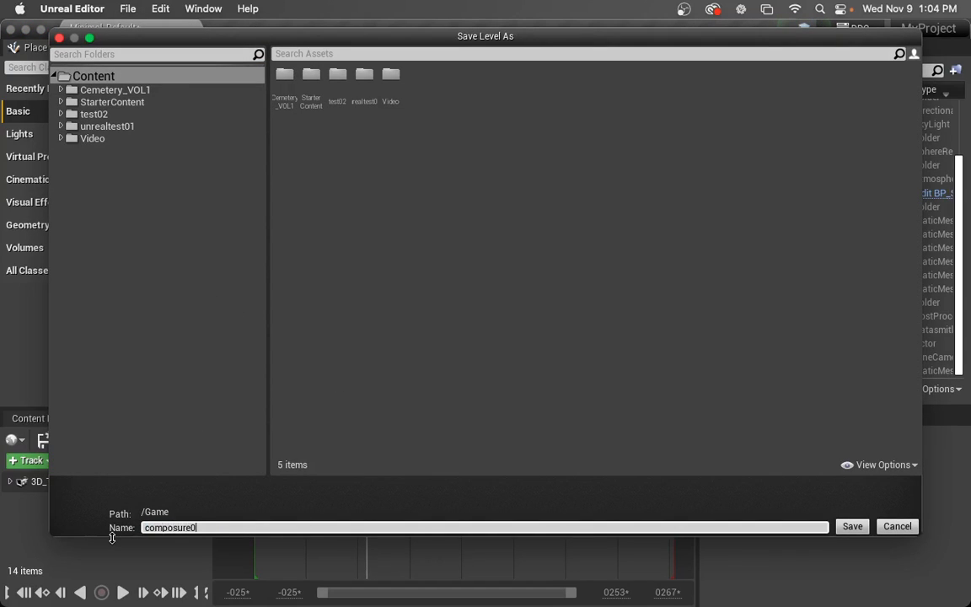
type("1")
key("Return")
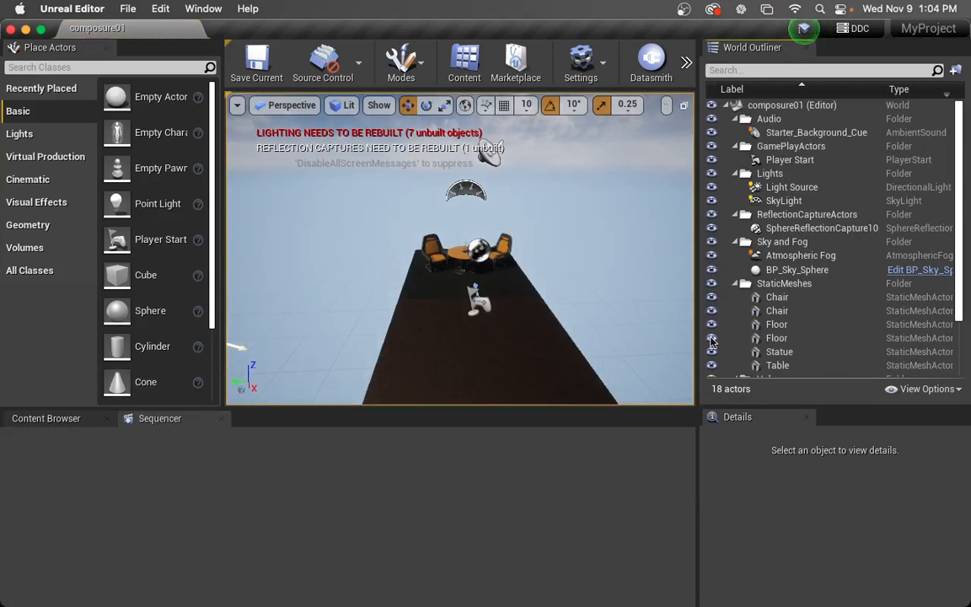
Reopen the unrealtest01 level sequence and fix its actor references to rebind the 3D_Tracker_Camera track
scroll(796, 358, "down", 2)
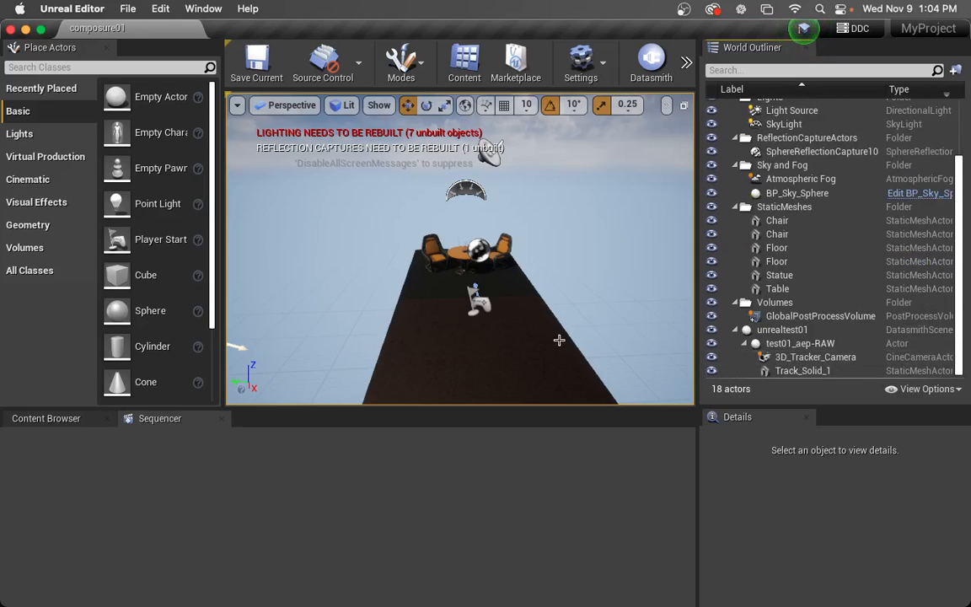
left_click(61, 420)
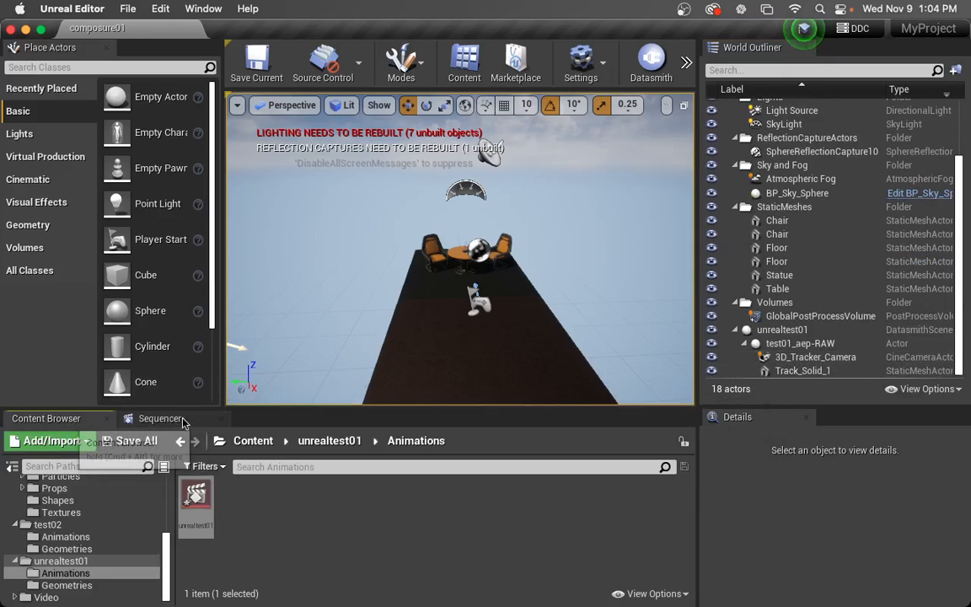
double_click(196, 496)
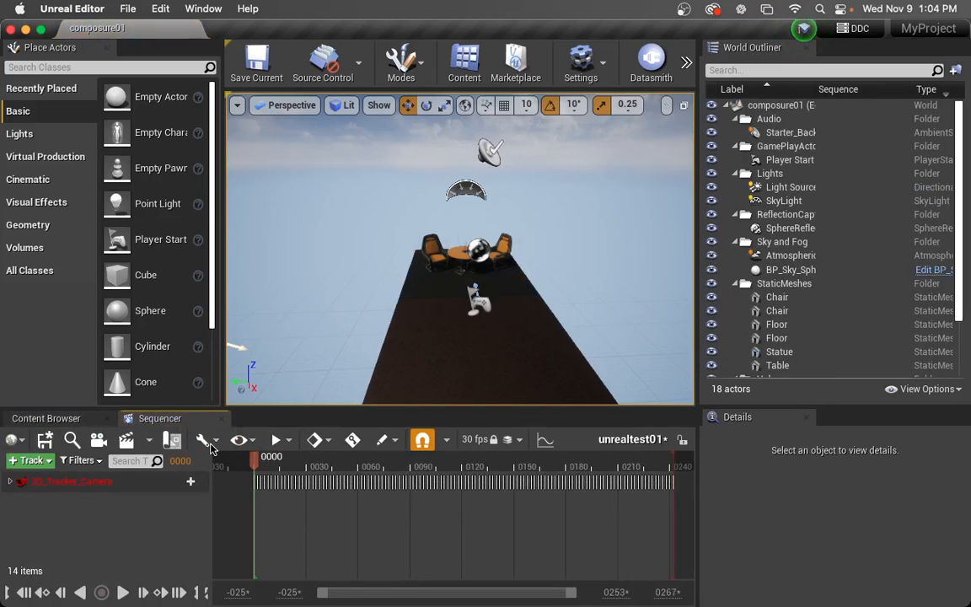
left_click(209, 446)
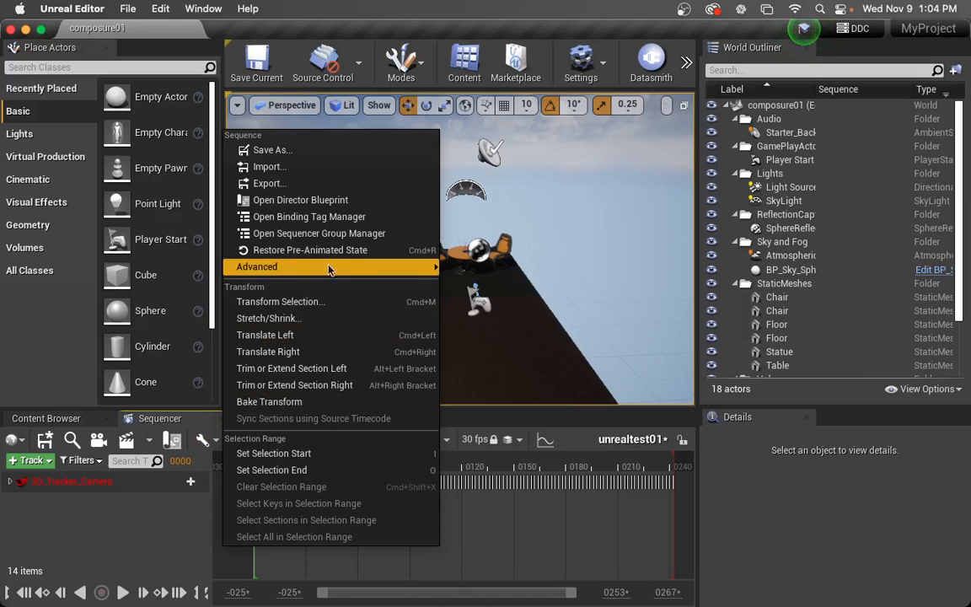
mouse_move(388, 266)
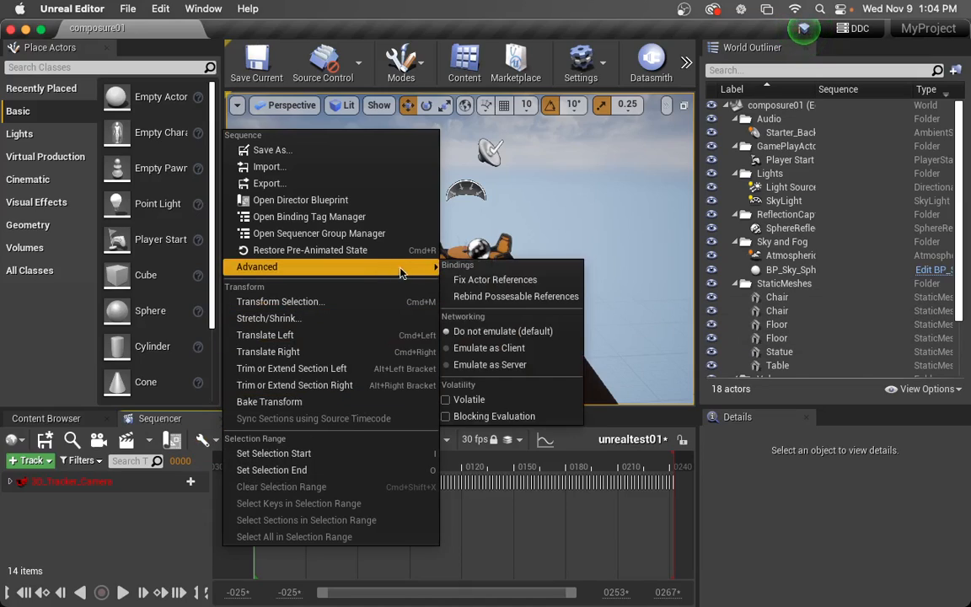
left_click(471, 279)
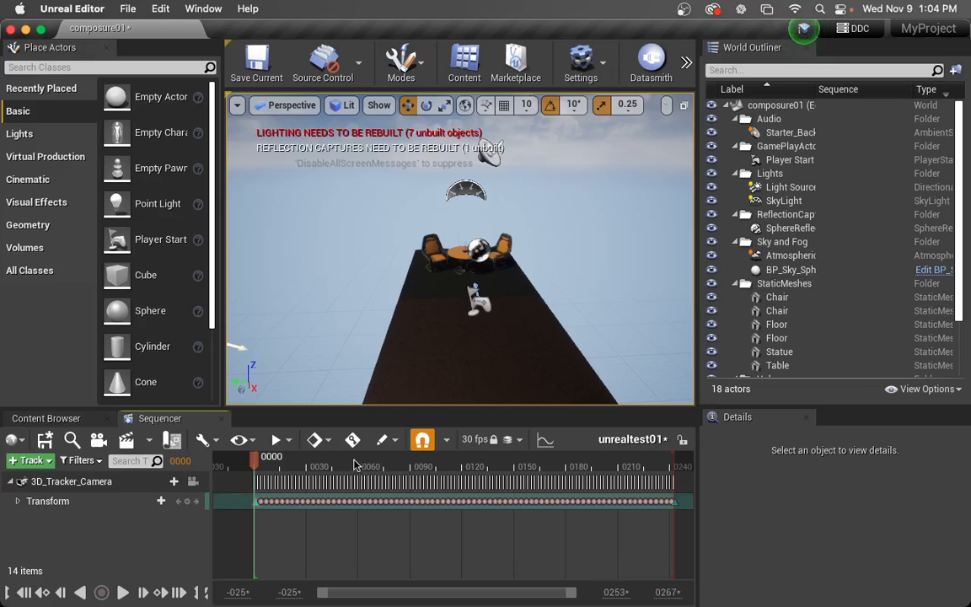
Lock the viewport to 3D_Tracker_Camera and check its framing at frames 96, 41 and 20
left_click(422, 464)
left_click(194, 482)
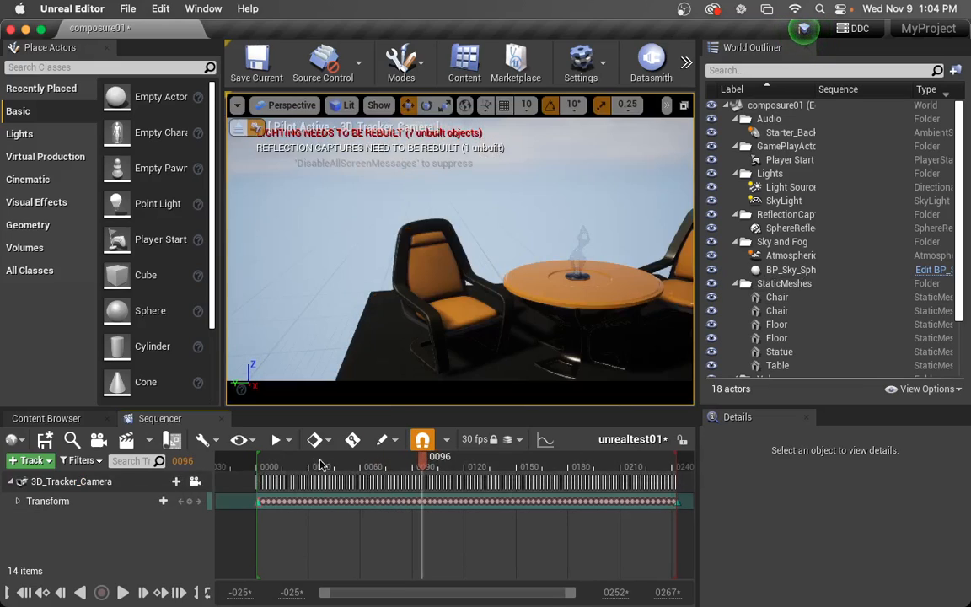
left_click_drag(371, 459, 328, 460)
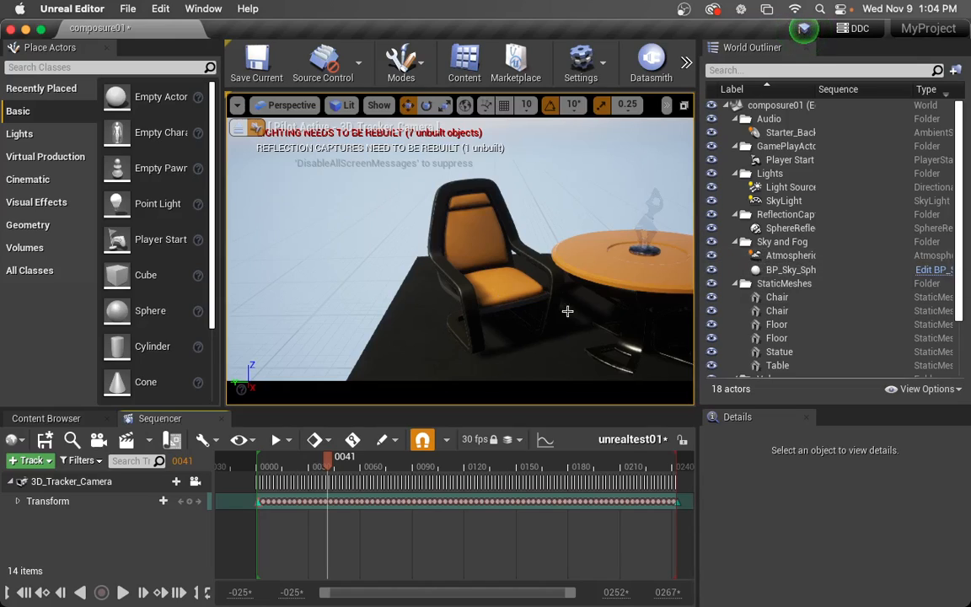
left_click(798, 201)
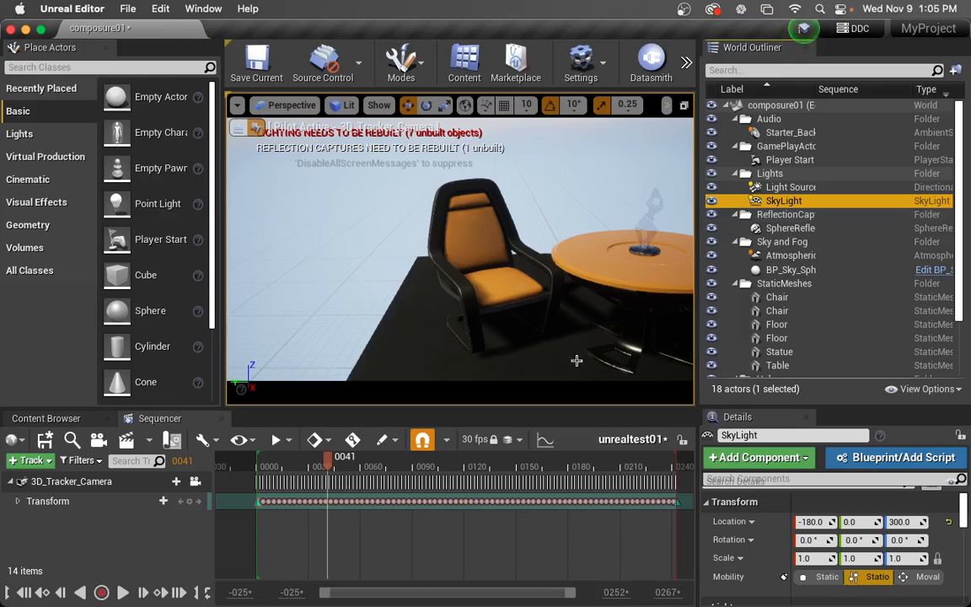
left_click_drag(487, 466, 291, 459)
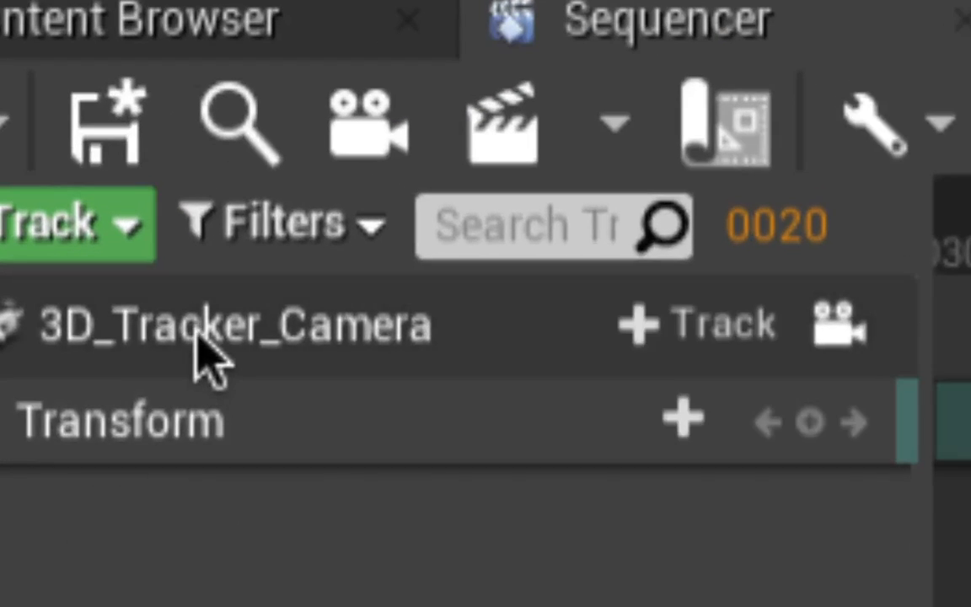
left_click(202, 345)
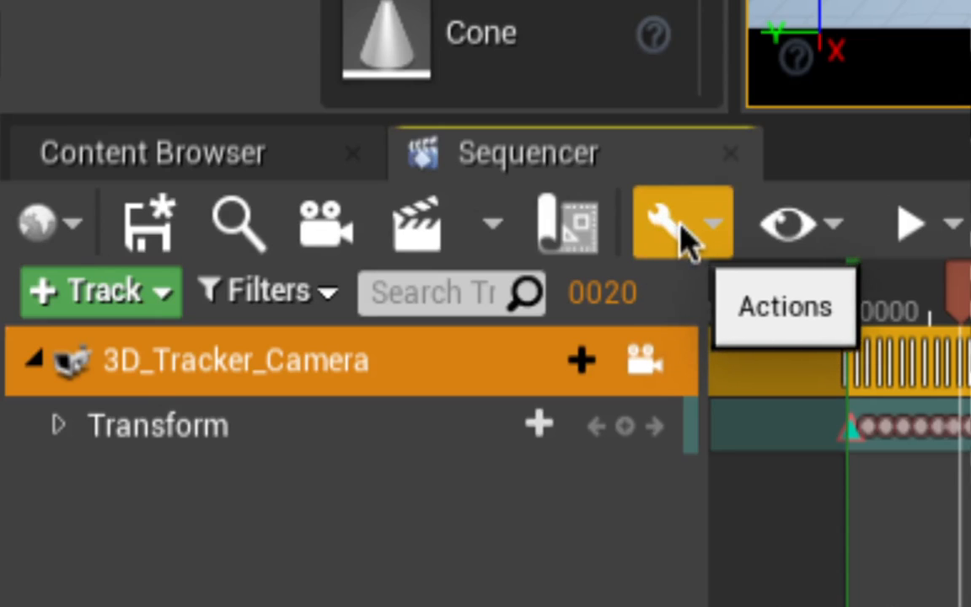
left_click(684, 232)
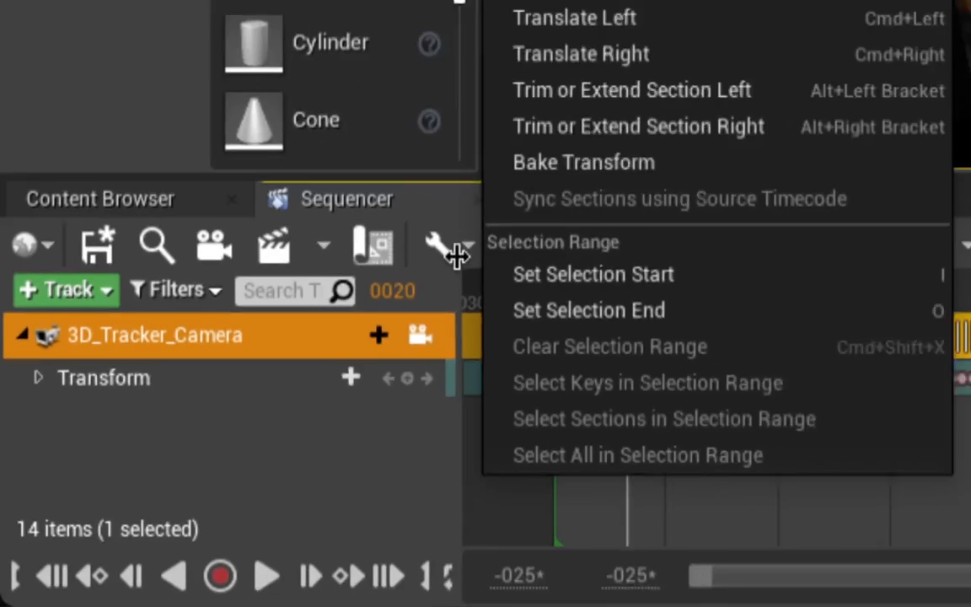
mouse_move(661, 169)
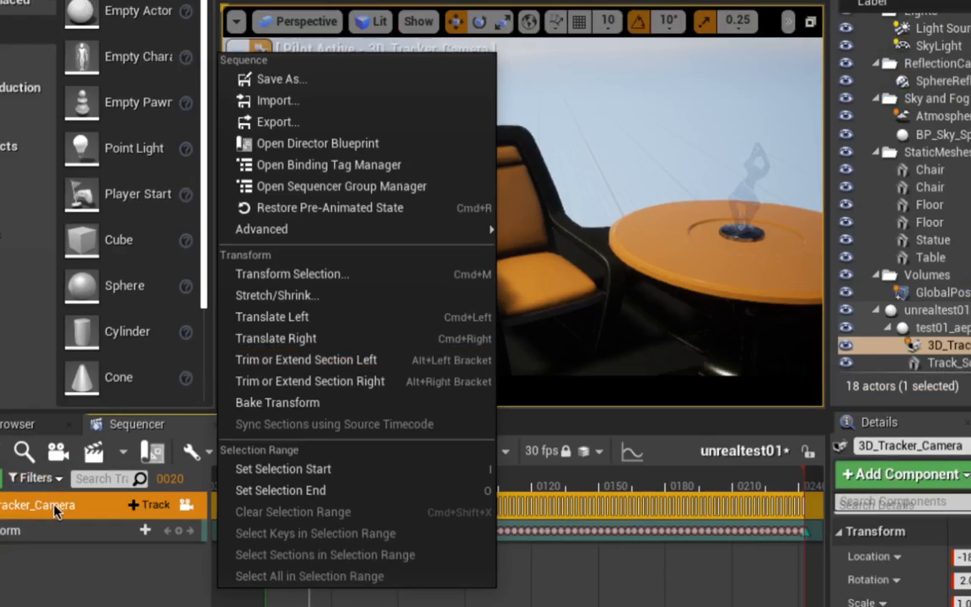
left_click(89, 568)
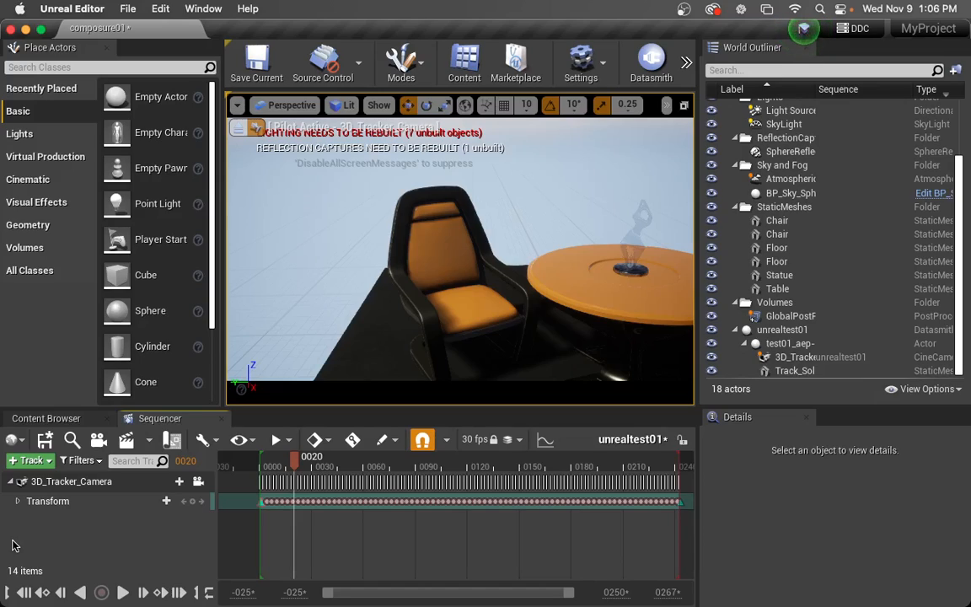
Move the sequence to frame 133 and open the Composure Compositing window
left_click_drag(470, 462, 493, 498)
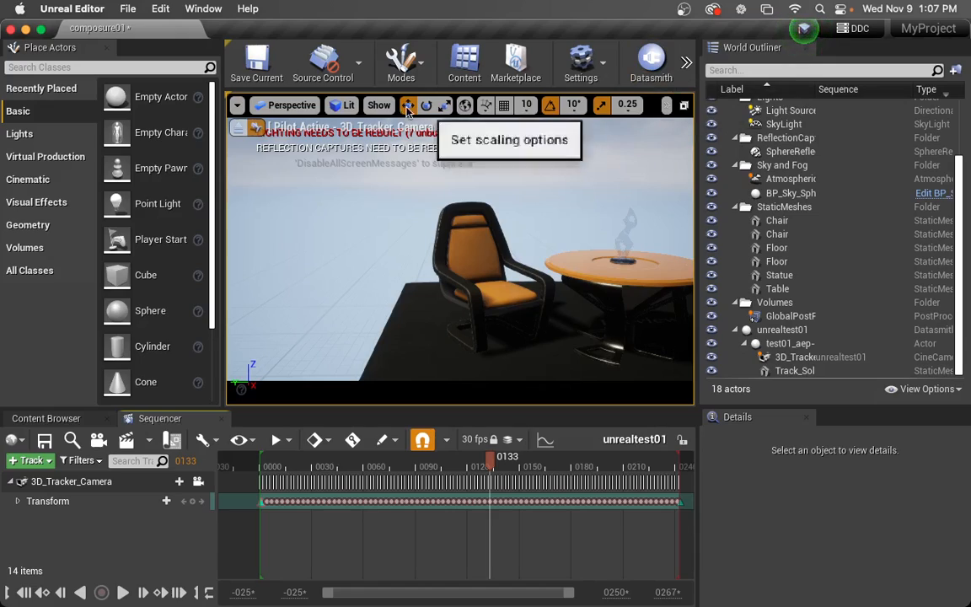
left_click(206, 10)
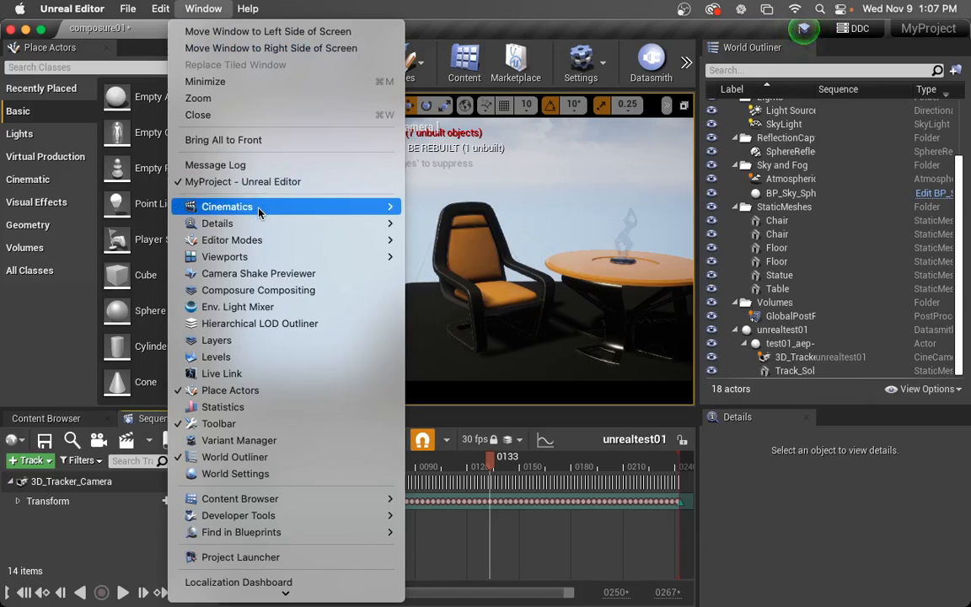
mouse_move(259, 209)
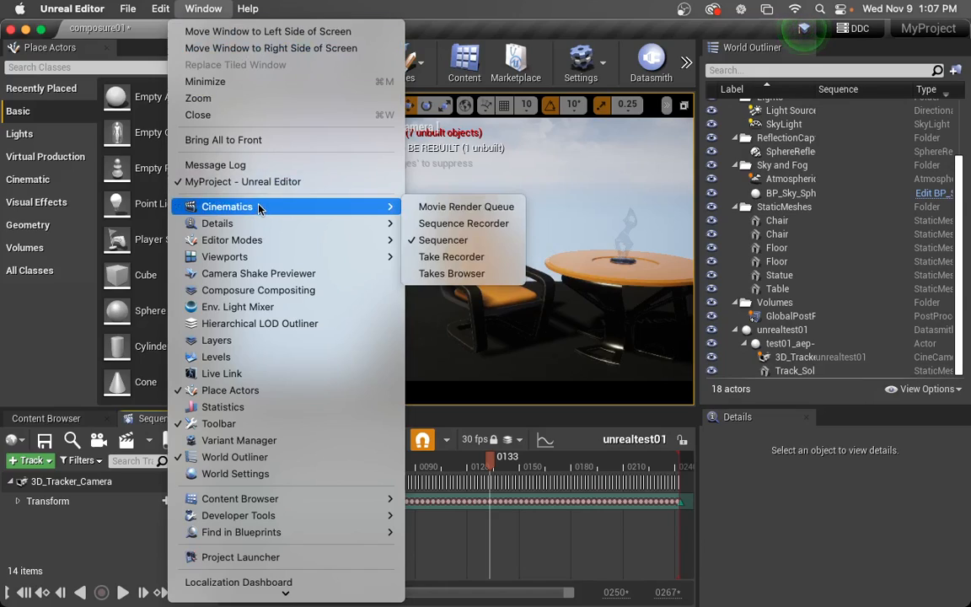
left_click(282, 290)
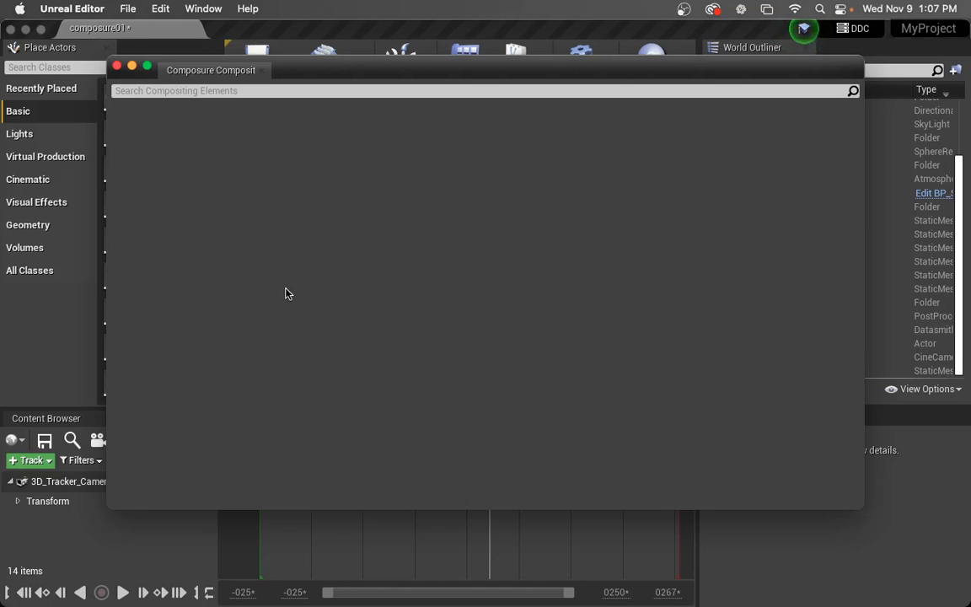
Move the Composure Compositing window off the editor and widen the level viewport by narrowing the World Outliner
left_click_drag(203, 70, 639, 108)
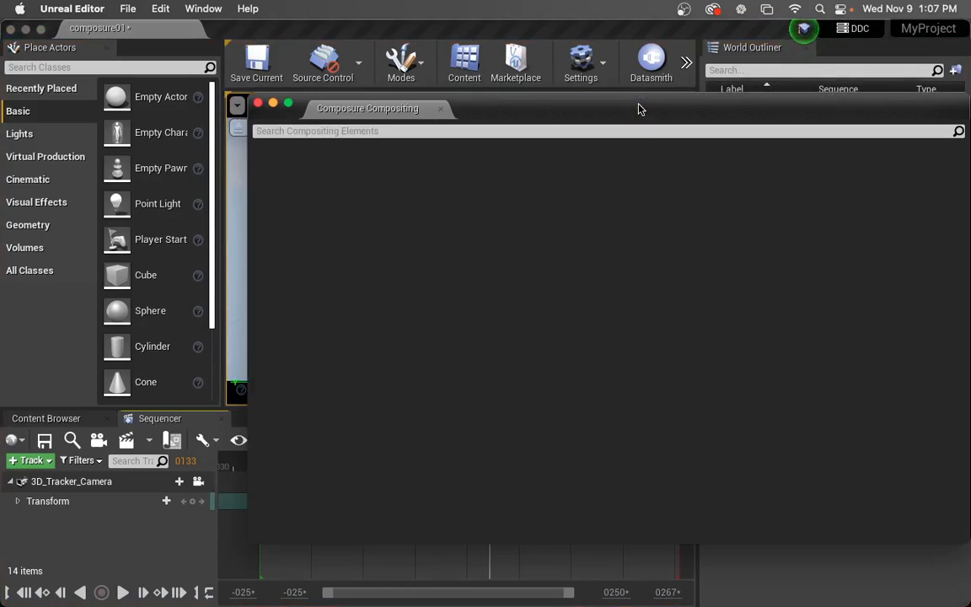
left_click_drag(406, 119, 498, 111)
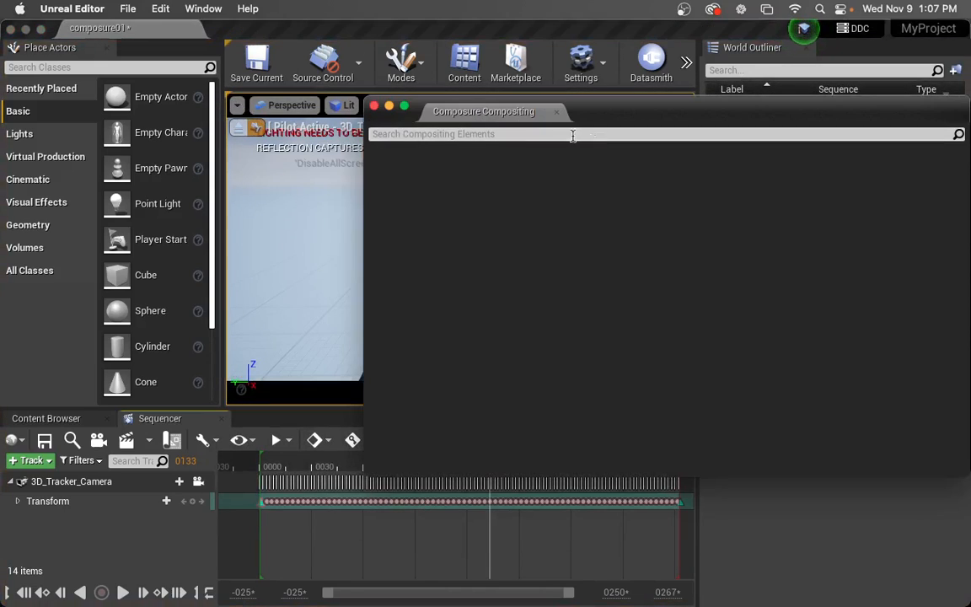
left_click_drag(612, 116, 439, 229)
left_click_drag(698, 191, 830, 191)
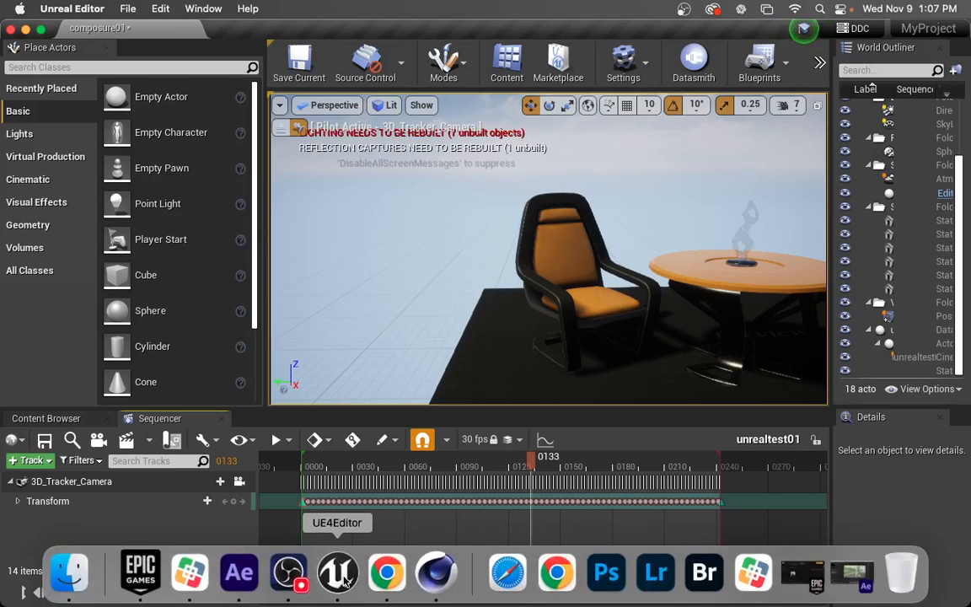
Bring the Composure Compositing window back in front and place it over the viewport and World Outliner
key("ctrl+Up")
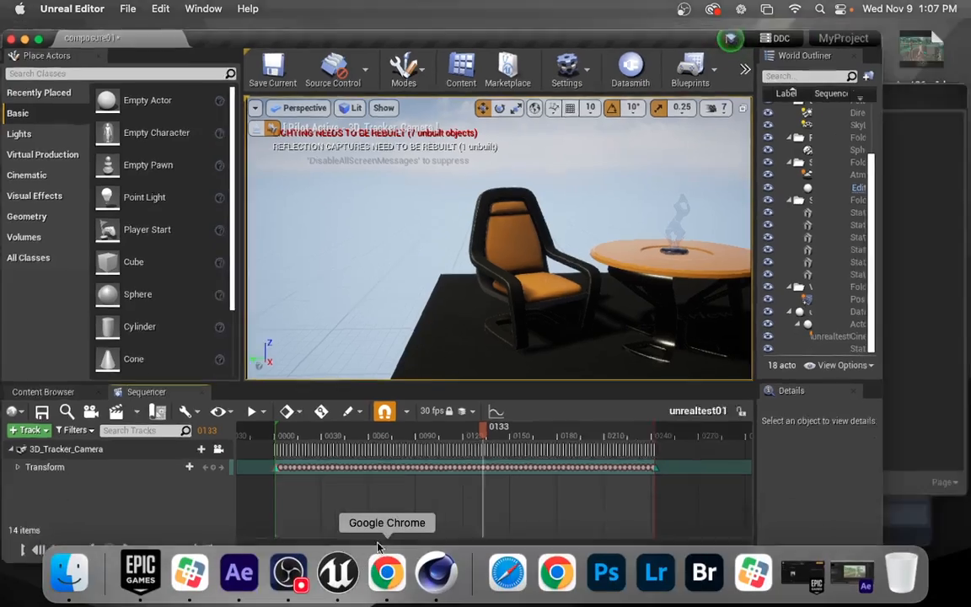
left_click(488, 139)
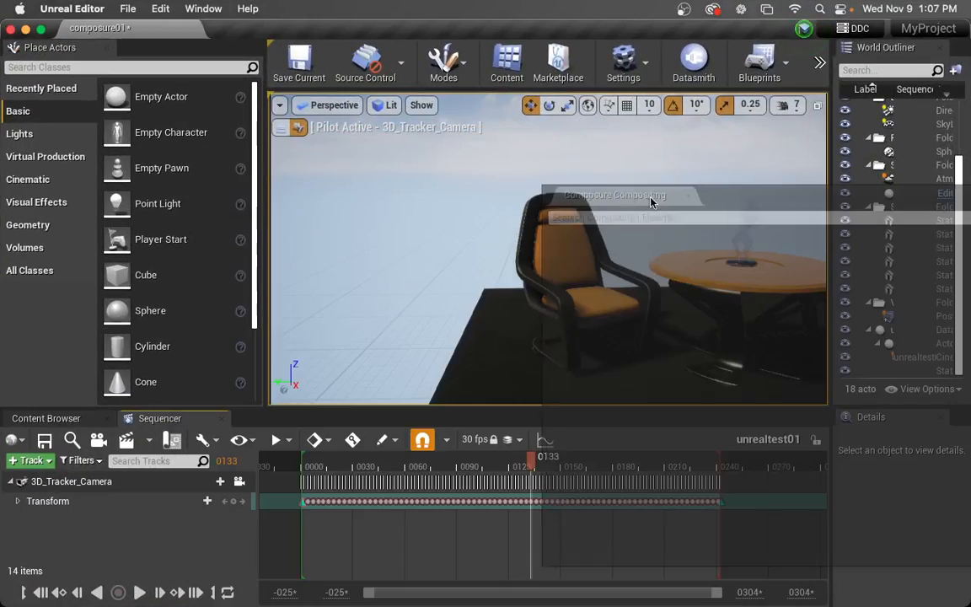
left_click_drag(650, 201, 499, 228)
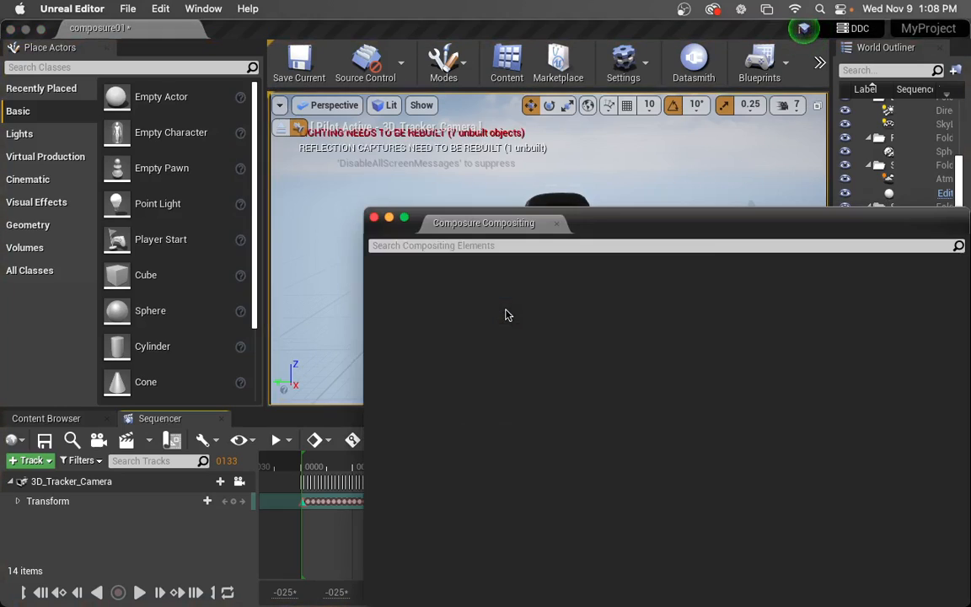
left_click(373, 217)
left_click_drag(386, 181, 318, 210)
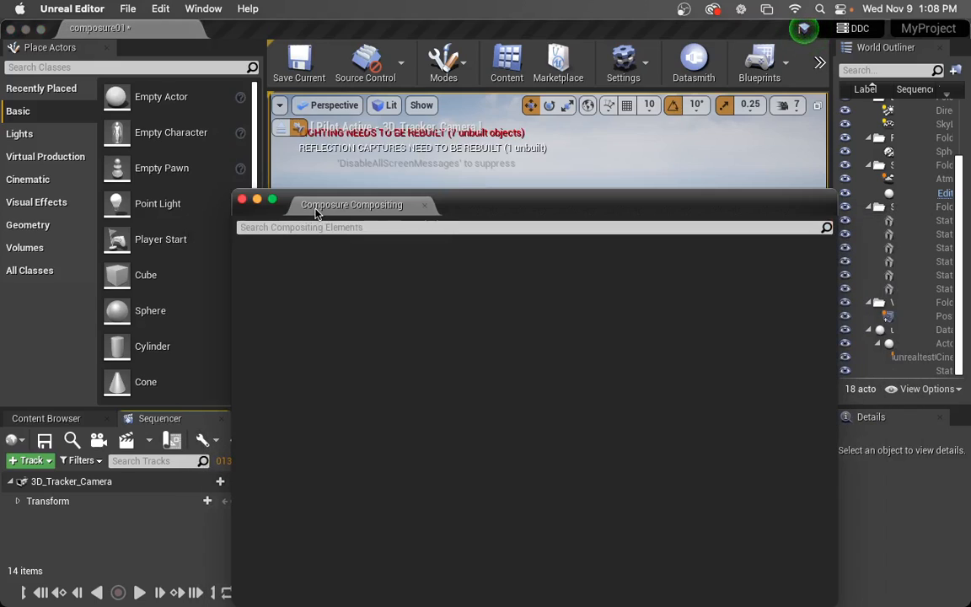
left_click_drag(379, 211, 406, 190)
left_click_drag(527, 188, 741, 95)
left_click_drag(575, 117, 577, 216)
left_click_drag(335, 211, 485, 144)
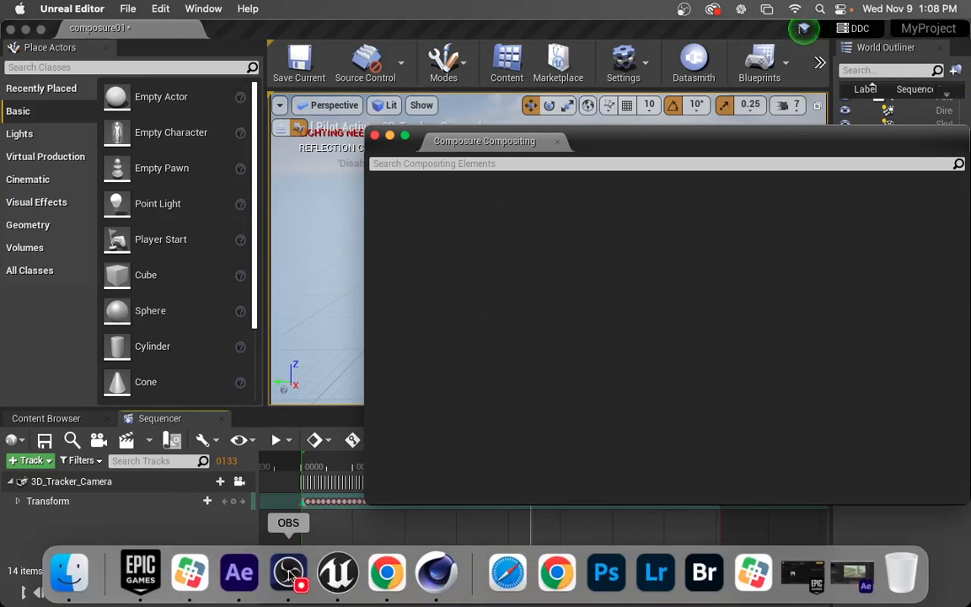
left_click(288, 570)
left_click_drag(181, 50, 119, 75)
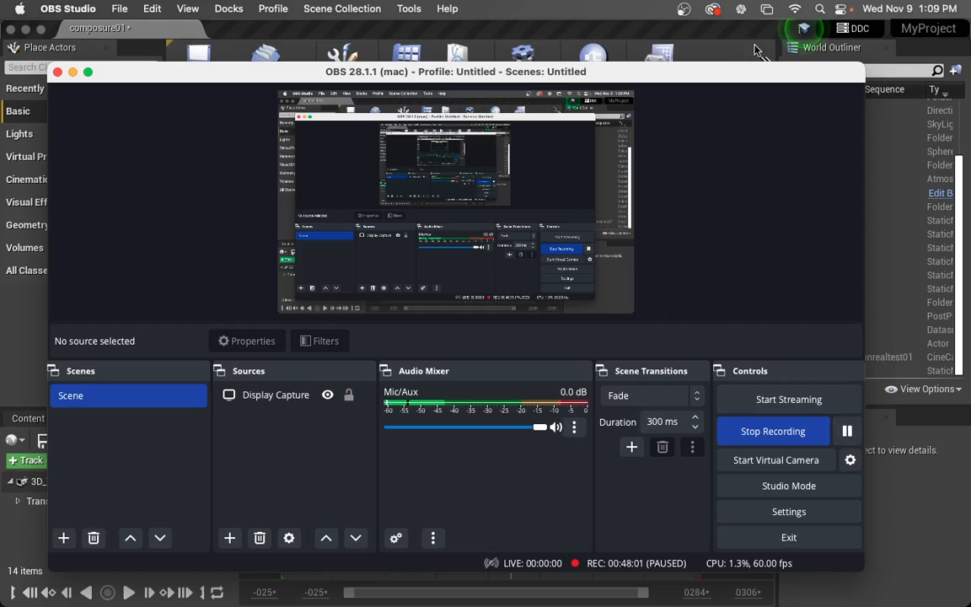
left_click(72, 72)
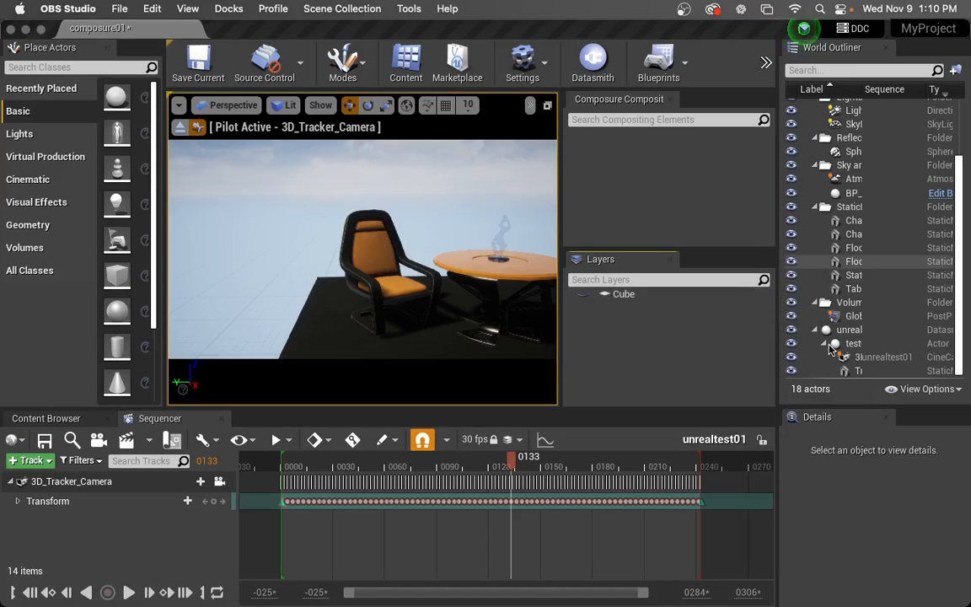
Widen the World Outliner, create an empty comp shot named COMP and open the element types for adding a layer element to it
left_click(777, 361)
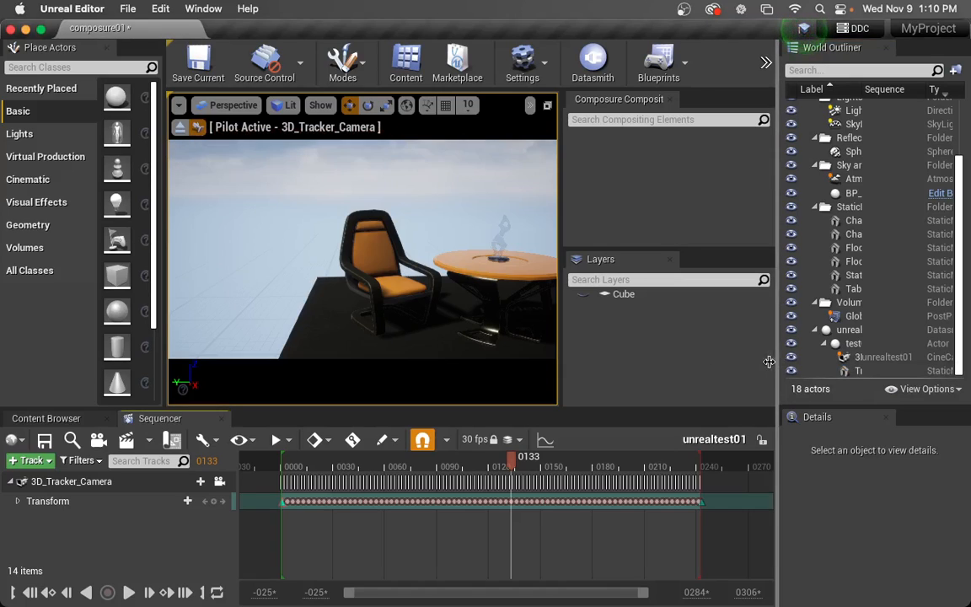
left_click_drag(776, 361, 752, 363)
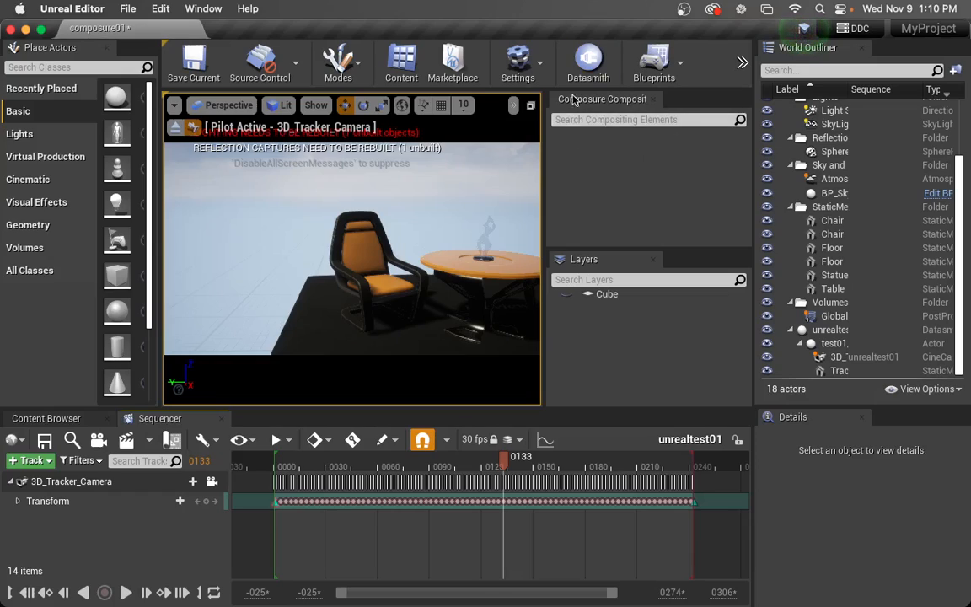
right_click(649, 168)
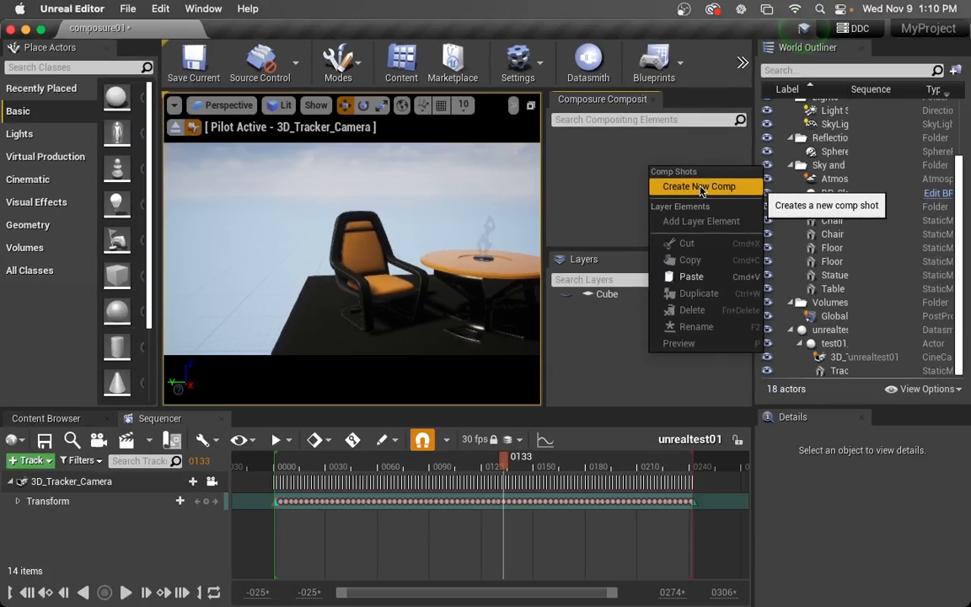
left_click(698, 187)
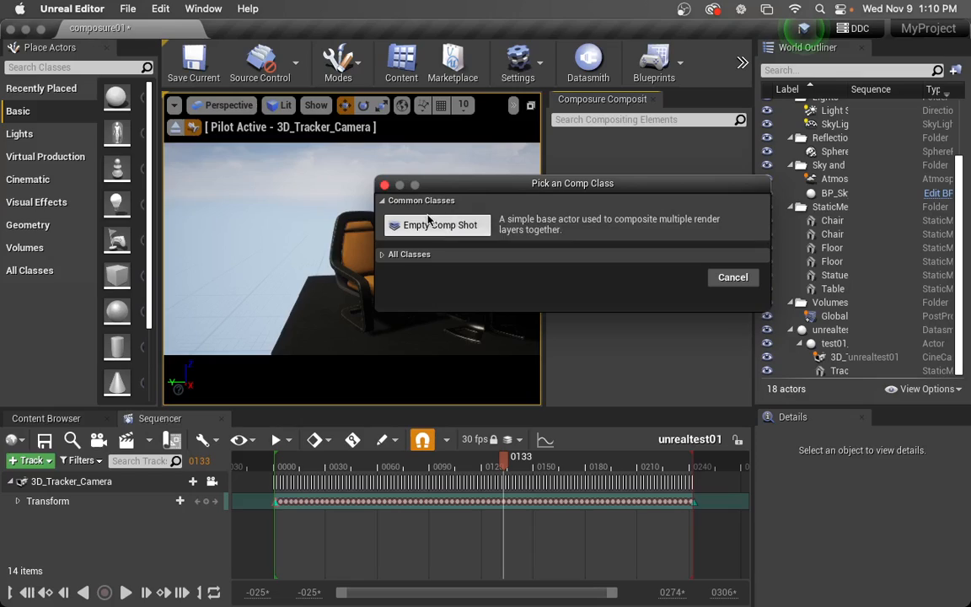
left_click(445, 226)
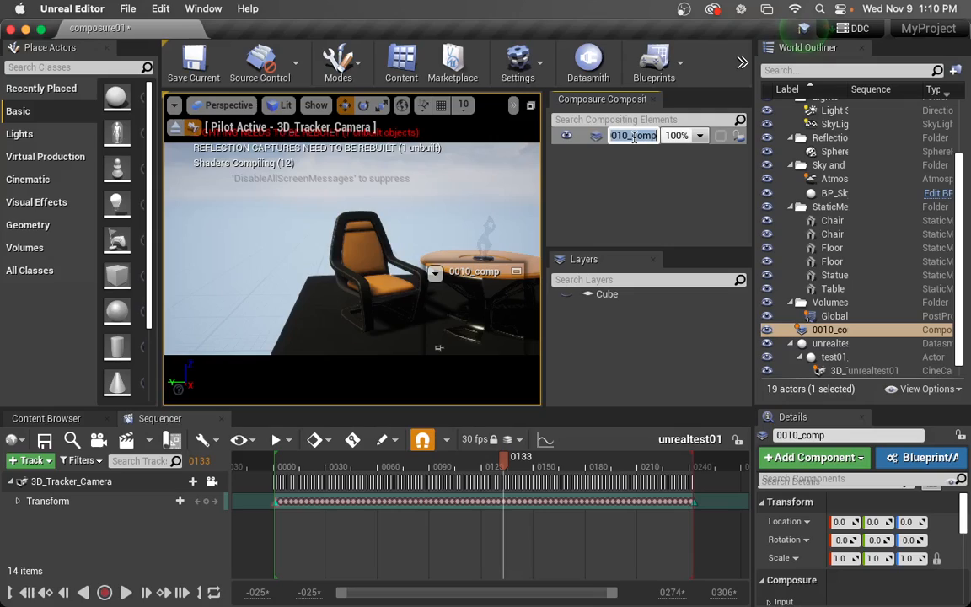
type("COMP")
key("Return")
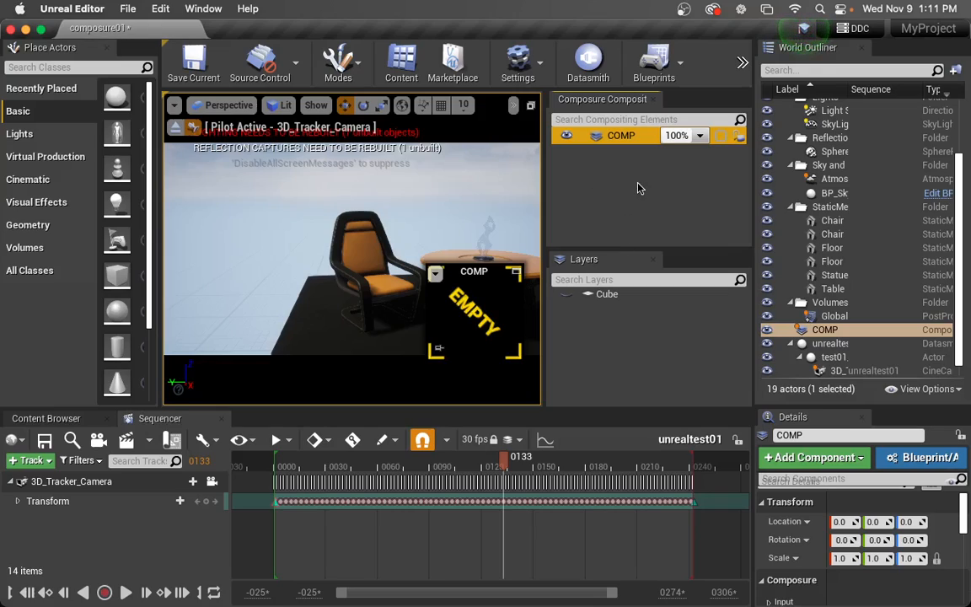
right_click(632, 139)
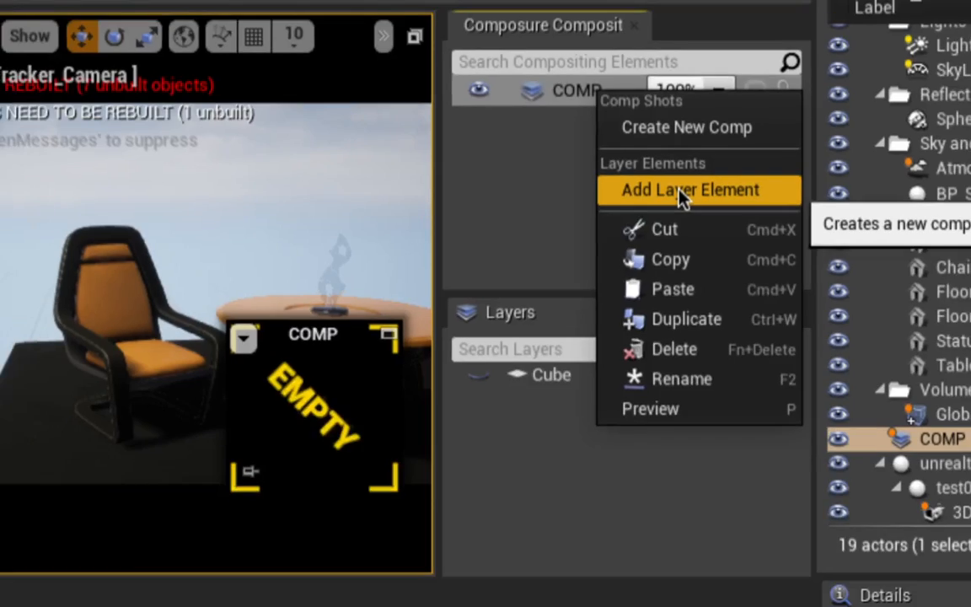
left_click(683, 193)
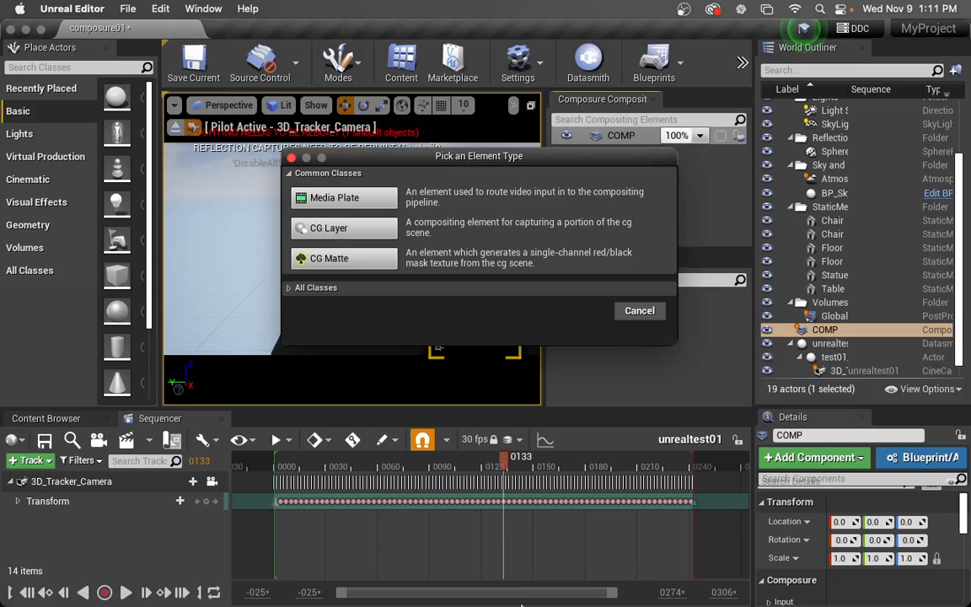
Switch to the Google Slides deck, review slide 14 on the three-piece composite, and return to the Unreal Editor
left_click(368, 576)
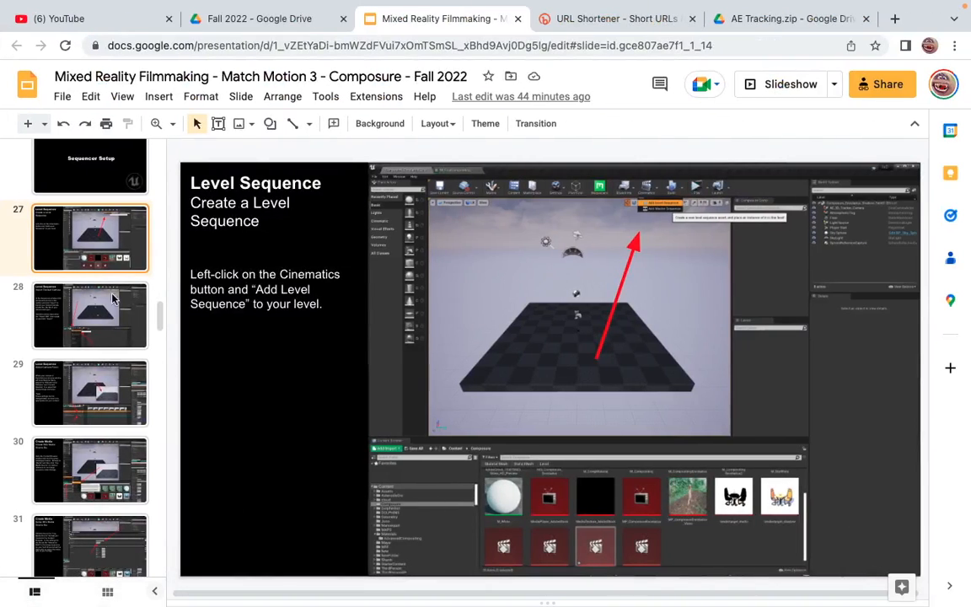
scroll(110, 287, "up", 10)
scroll(109, 320, "up", 5)
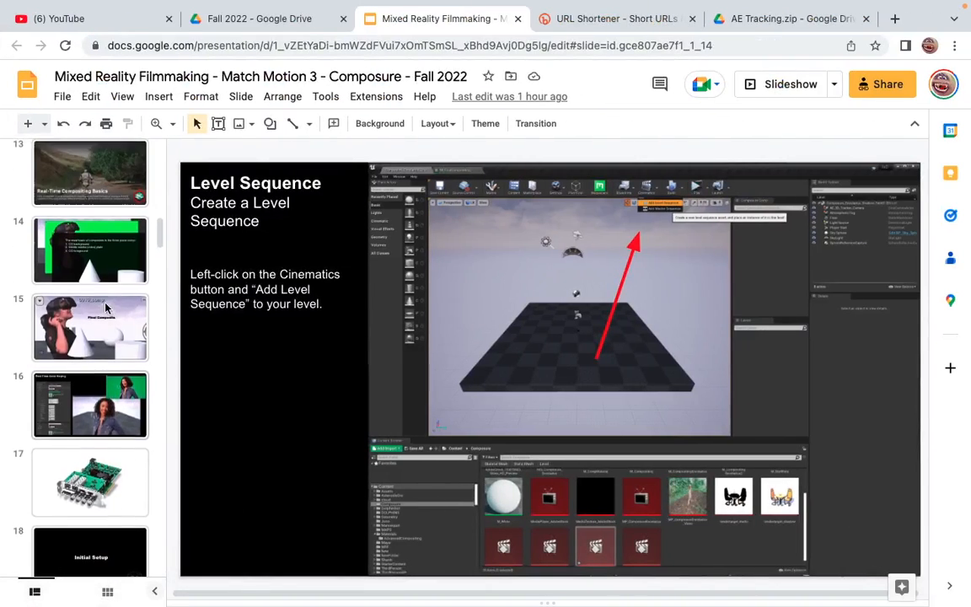
left_click(120, 360)
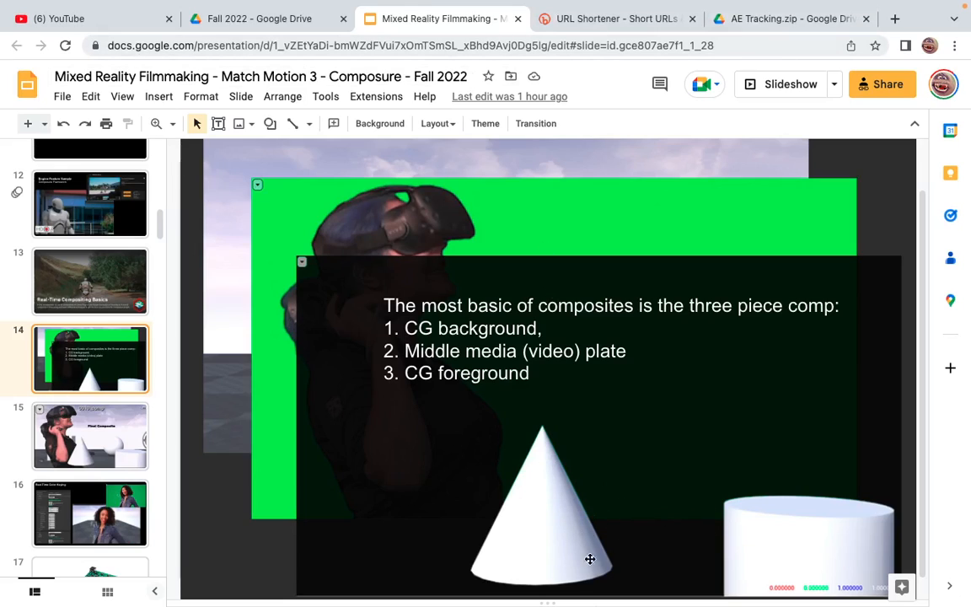
mouse_move(370, 590)
left_click(321, 574)
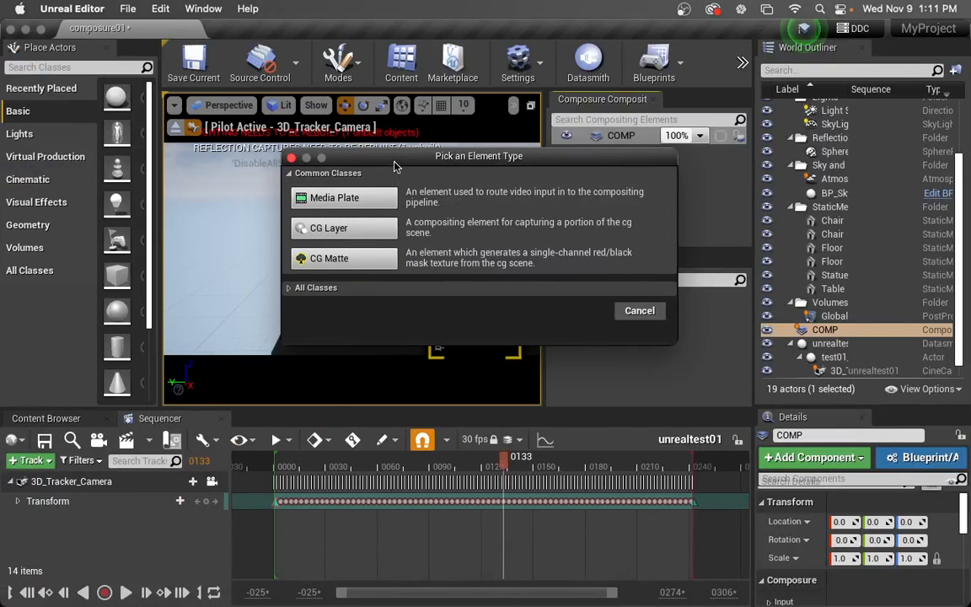
Add a Media Plate element to COMP and expand the comp to reveal its child element
left_click_drag(391, 162, 465, 182)
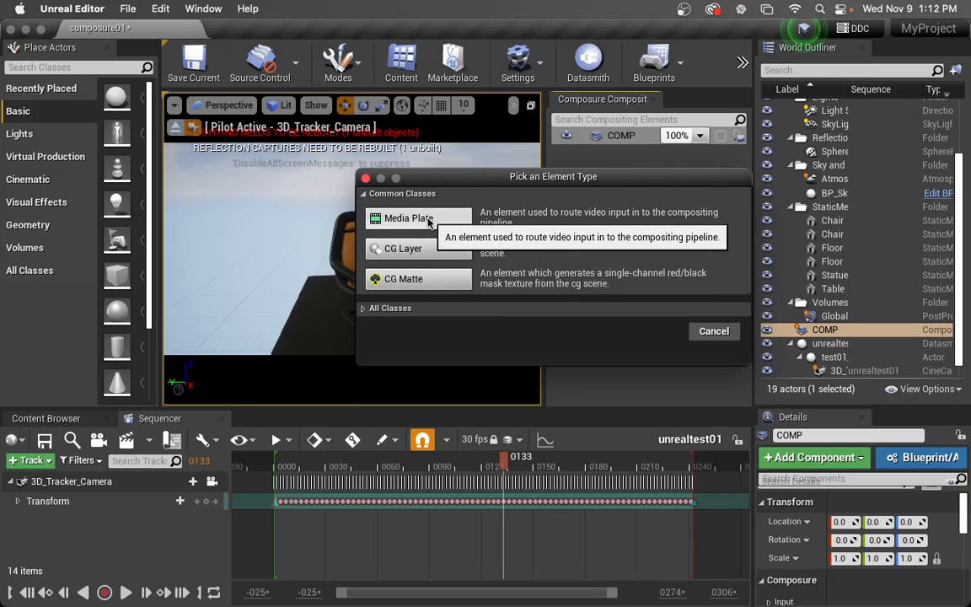
left_click(428, 220)
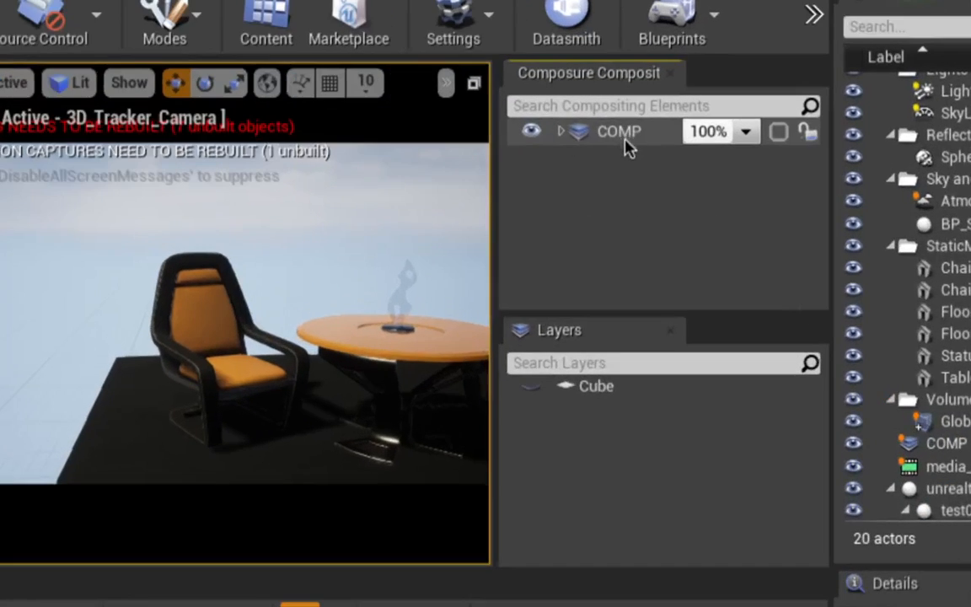
key("ctrl")
key("ctrl")
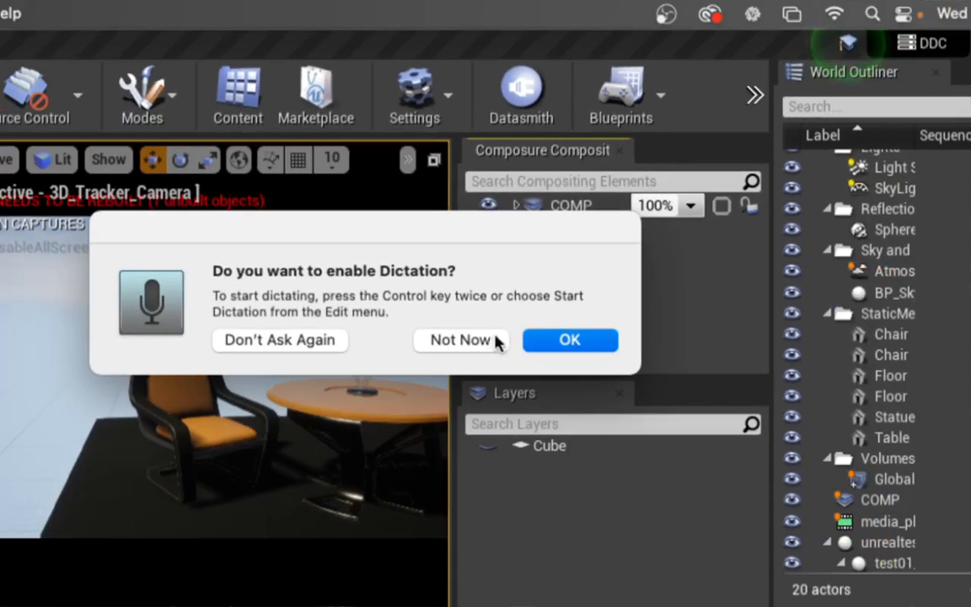
left_click(199, 378)
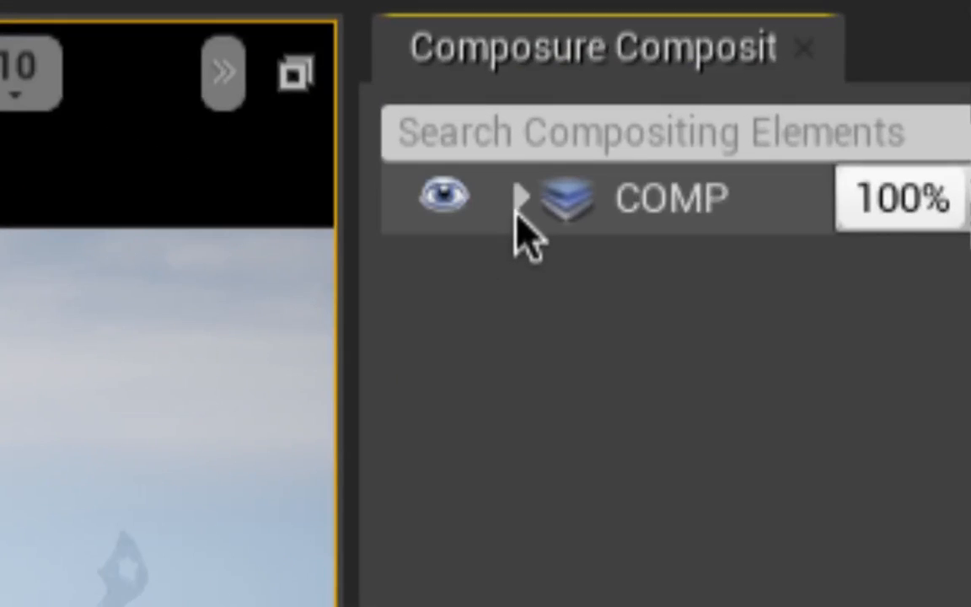
left_click(518, 235)
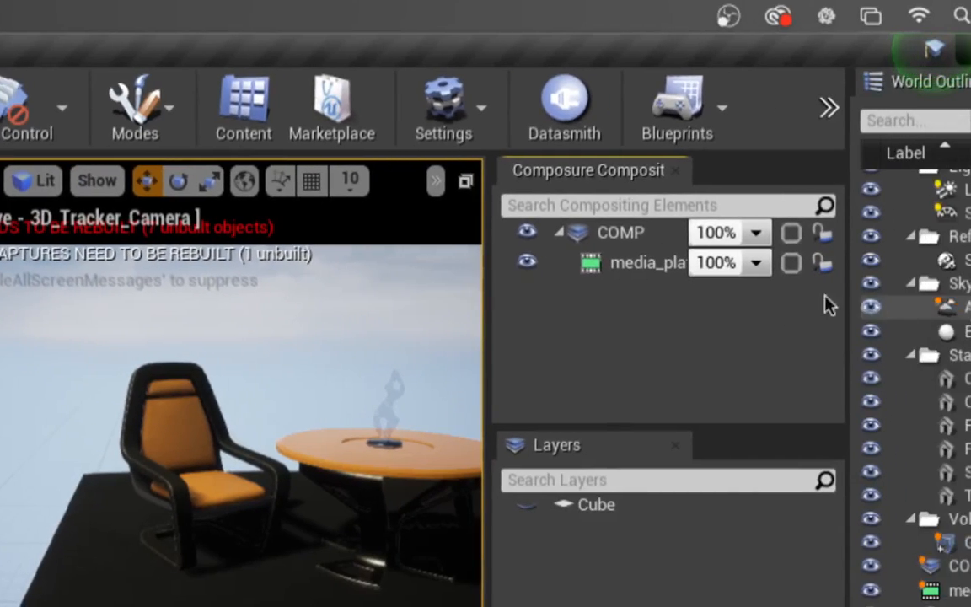
Rename the media plate element under COMP as MEDIA
left_click(744, 281)
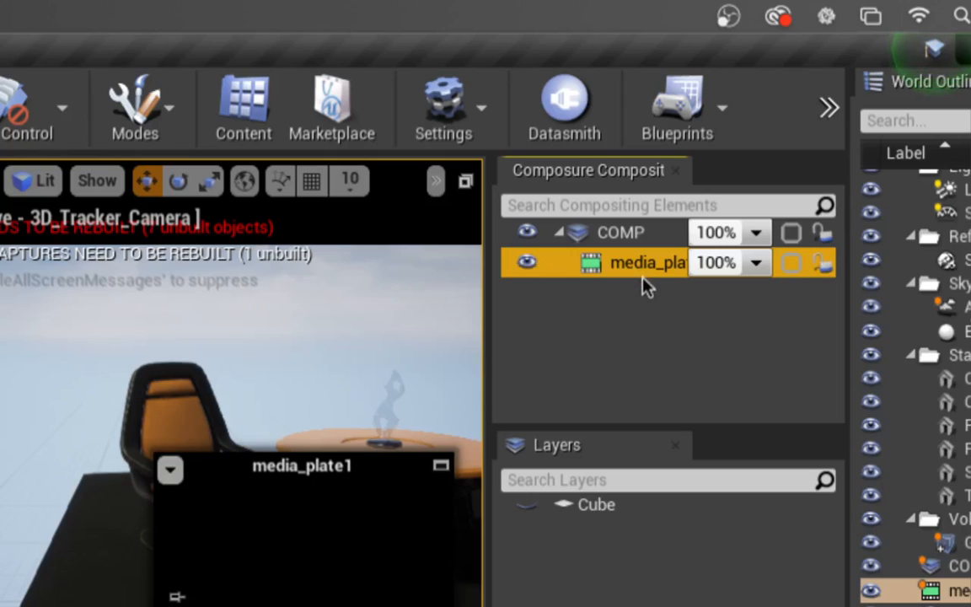
left_click(646, 274)
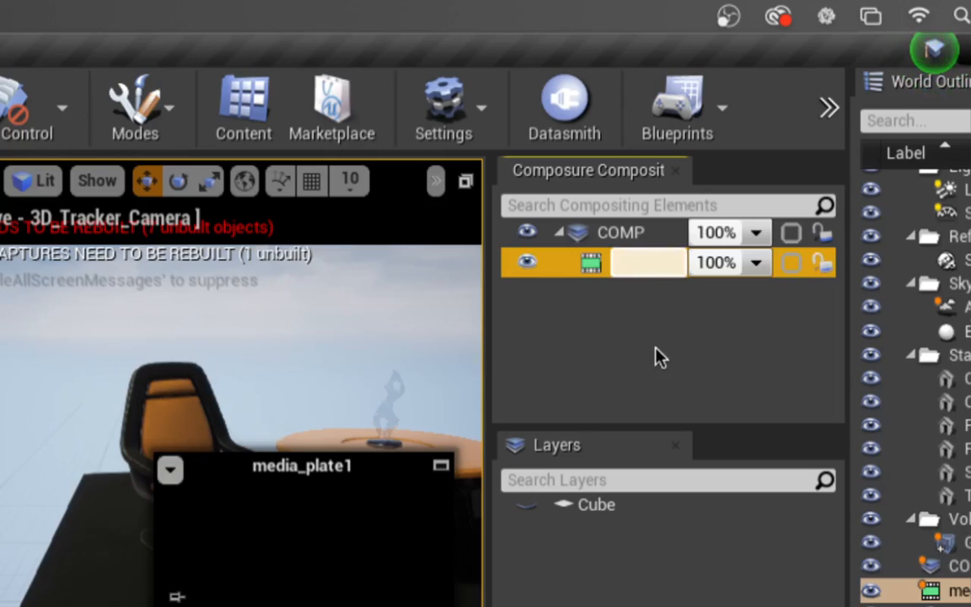
left_click_drag(618, 261, 687, 274)
type("MEDI")
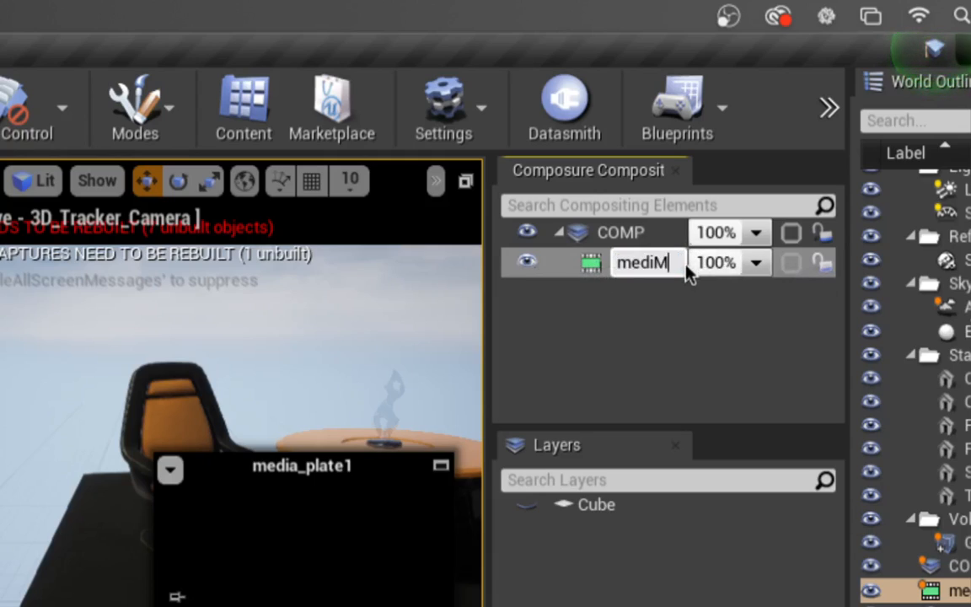
key("super+a")
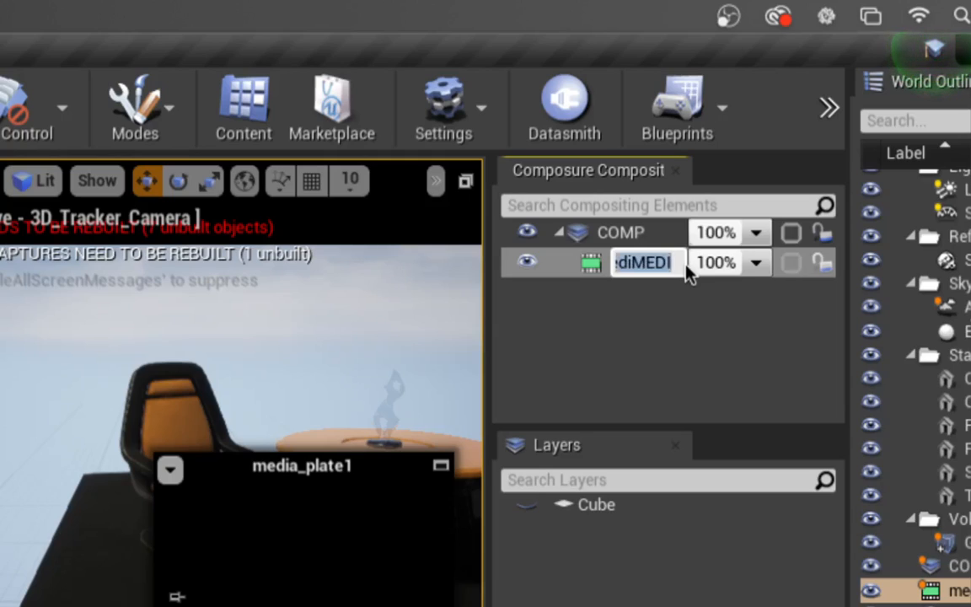
type("MEDIA")
key("Return")
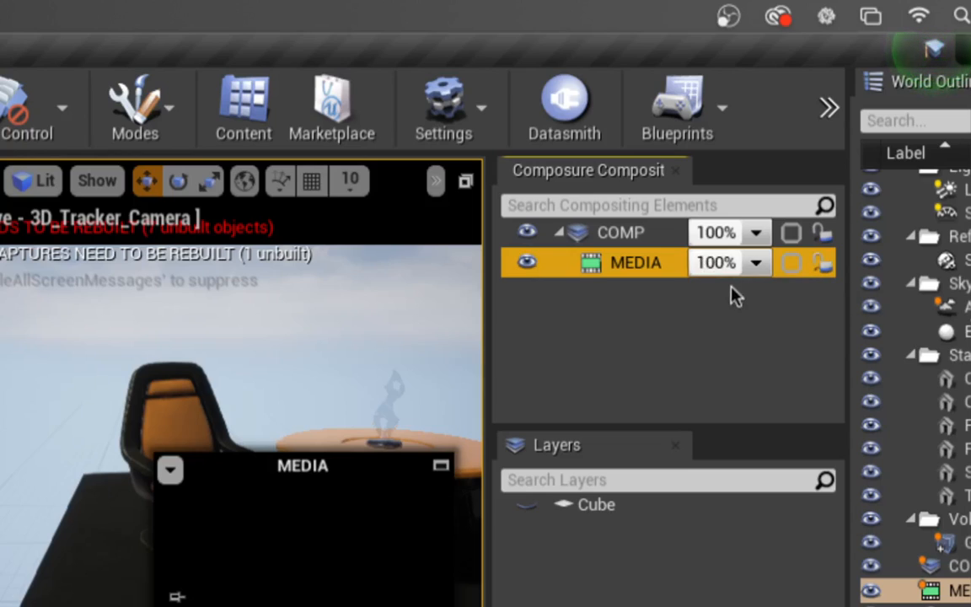
Reselect the MEDIA element to show its preview and details, and make the Sequencer area slightly taller
left_click(737, 329)
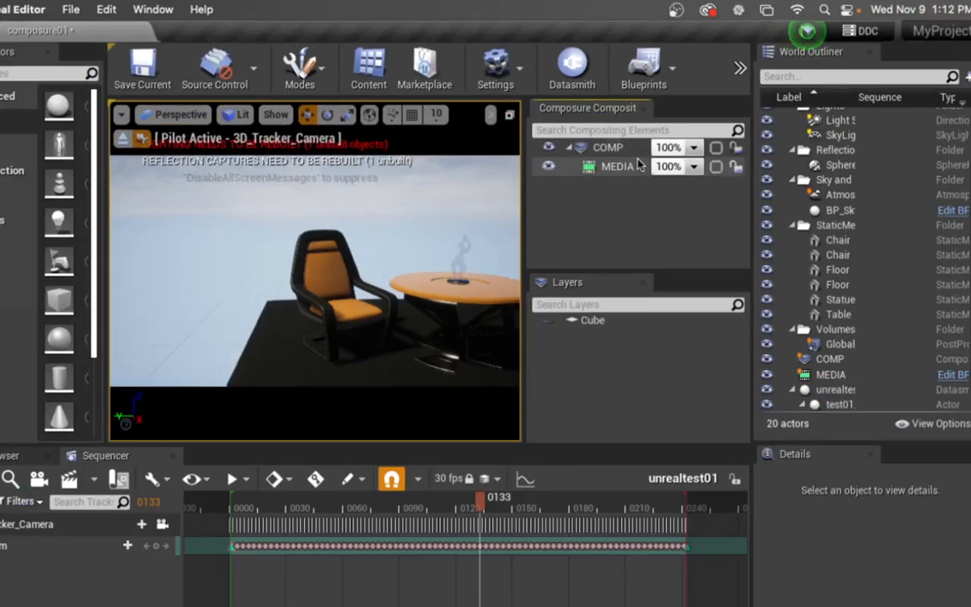
left_click(666, 262)
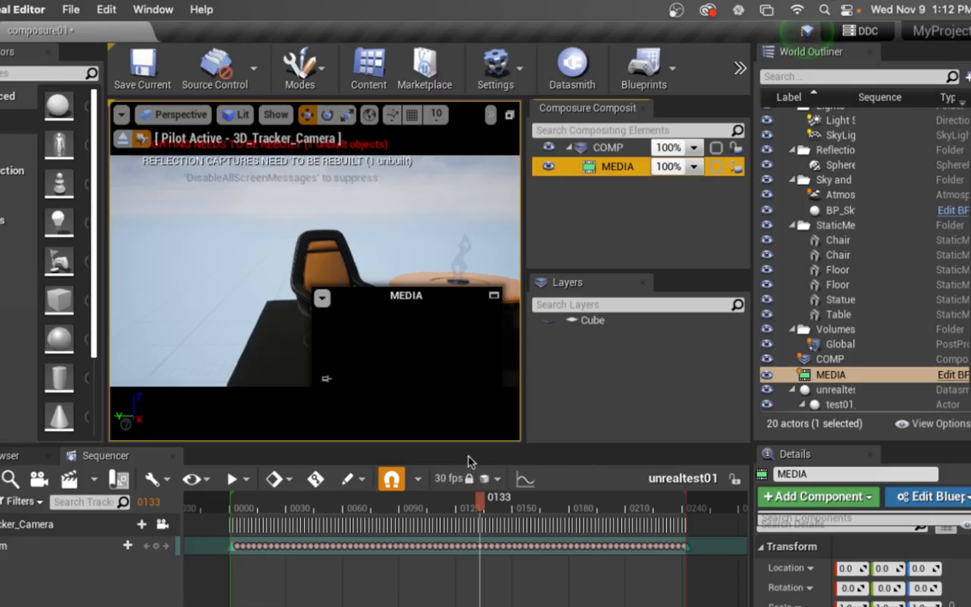
left_click_drag(469, 444, 475, 430)
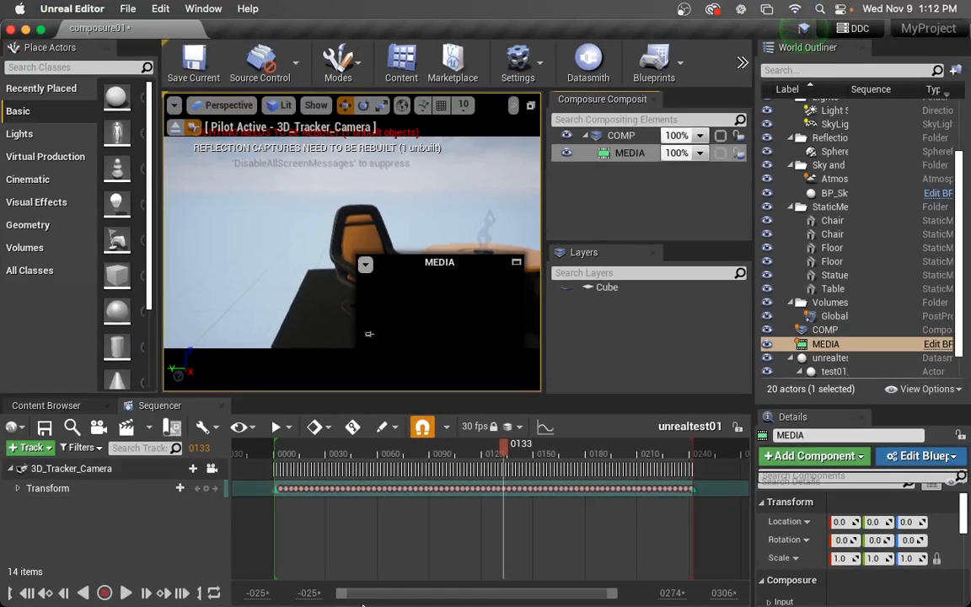
Switch to Finder and preview the source frame RAW.00243.png from Downloads, closing the preview when done
mouse_move(326, 602)
left_click(66, 575)
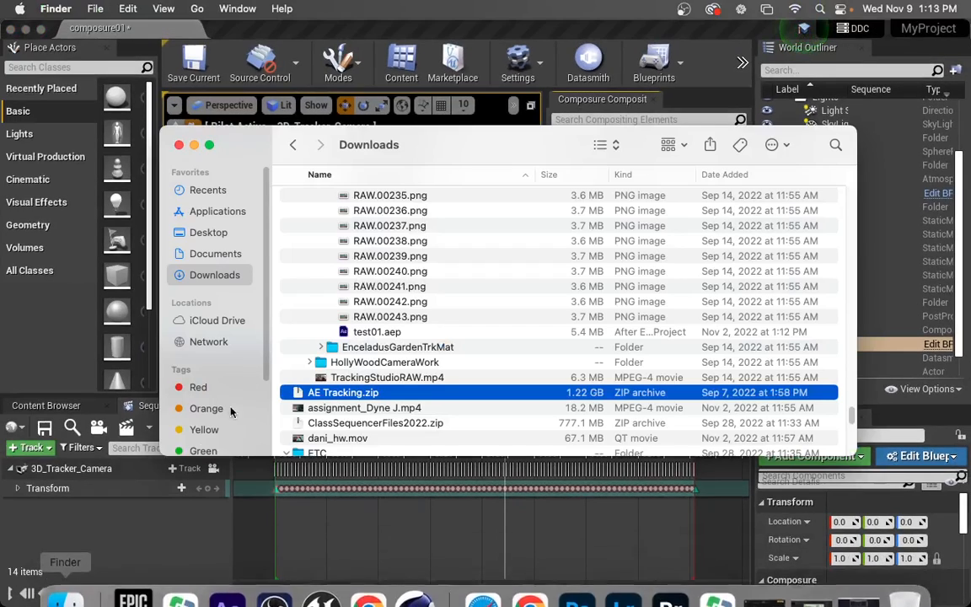
scroll(440, 305, "up", 1)
left_click(424, 317)
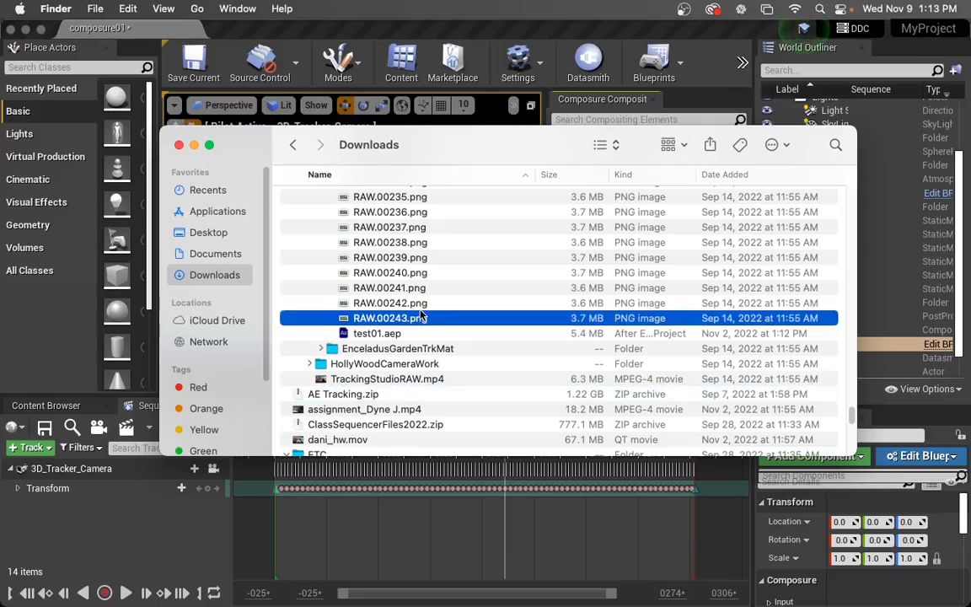
key("space")
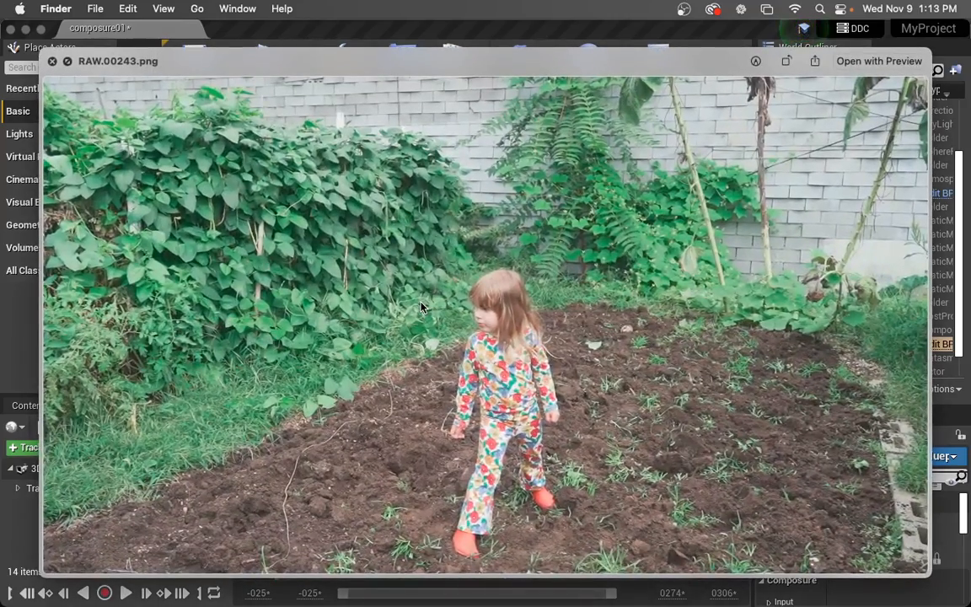
key("Left")
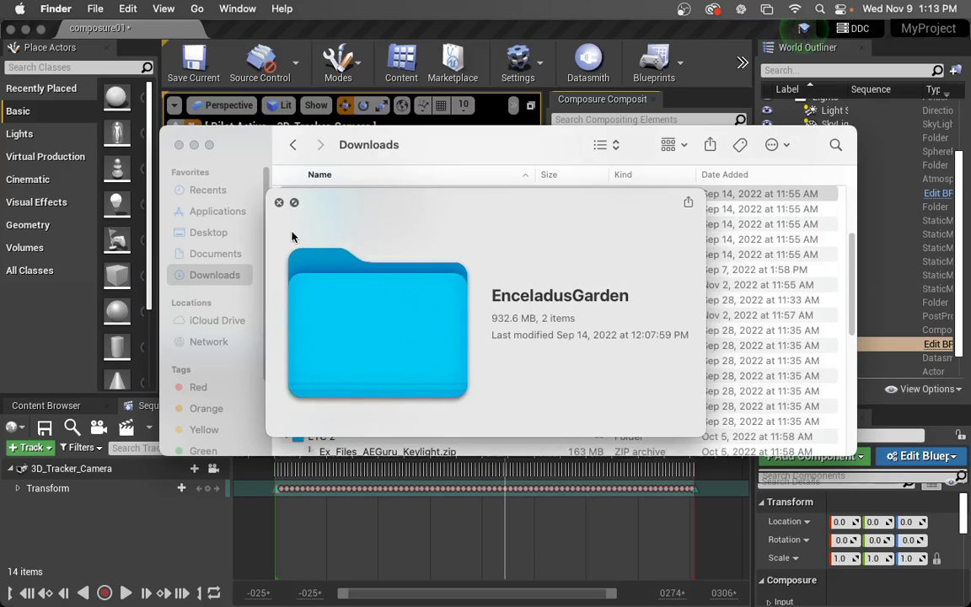
left_click(279, 202)
Open the EnceladusGardenRAW image sequence folder inside AE Tracking, Tracking Examples RAW, EnceladusGarden
scroll(355, 295, "up", 3)
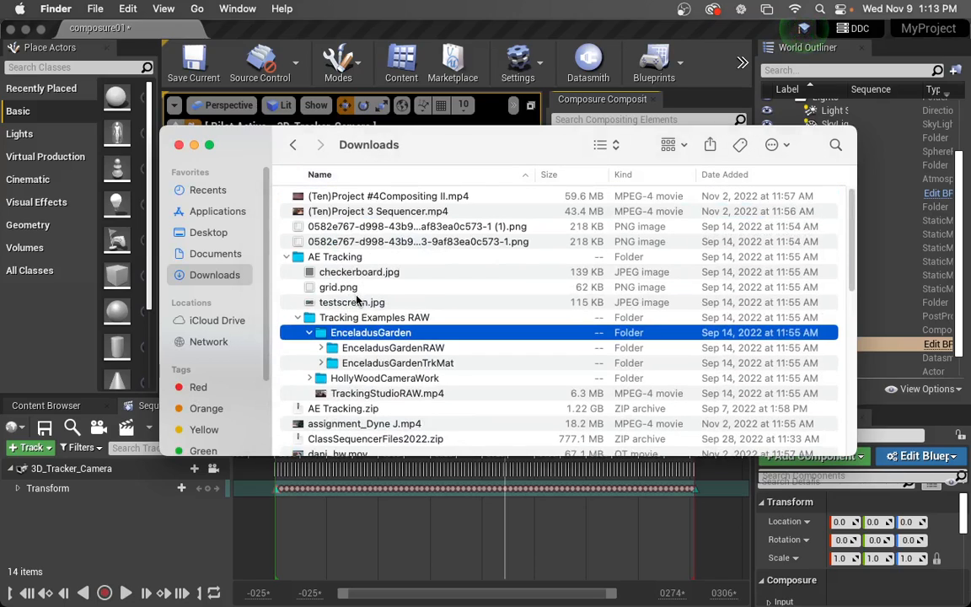
left_click(377, 256)
left_click(398, 320)
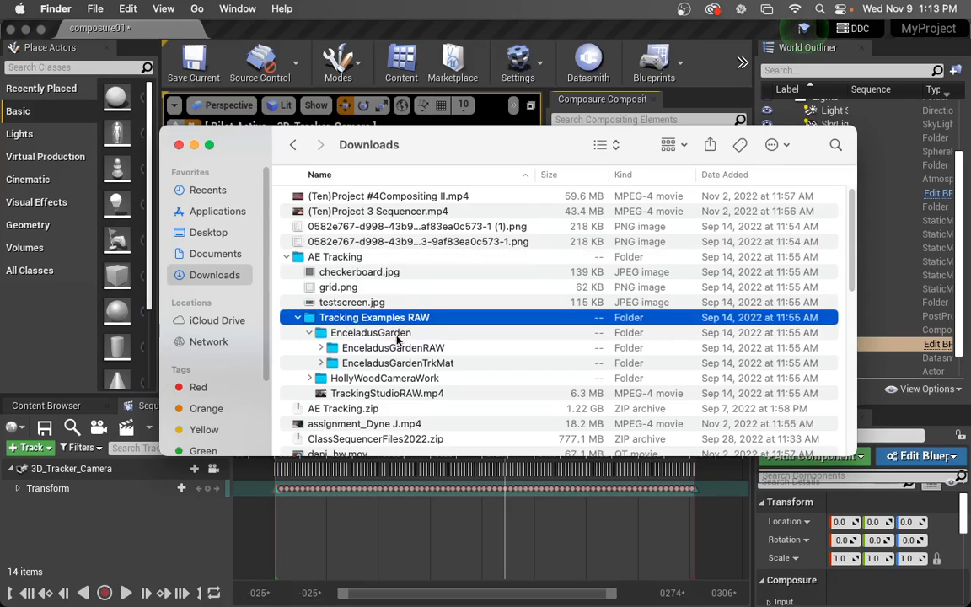
left_click(401, 334)
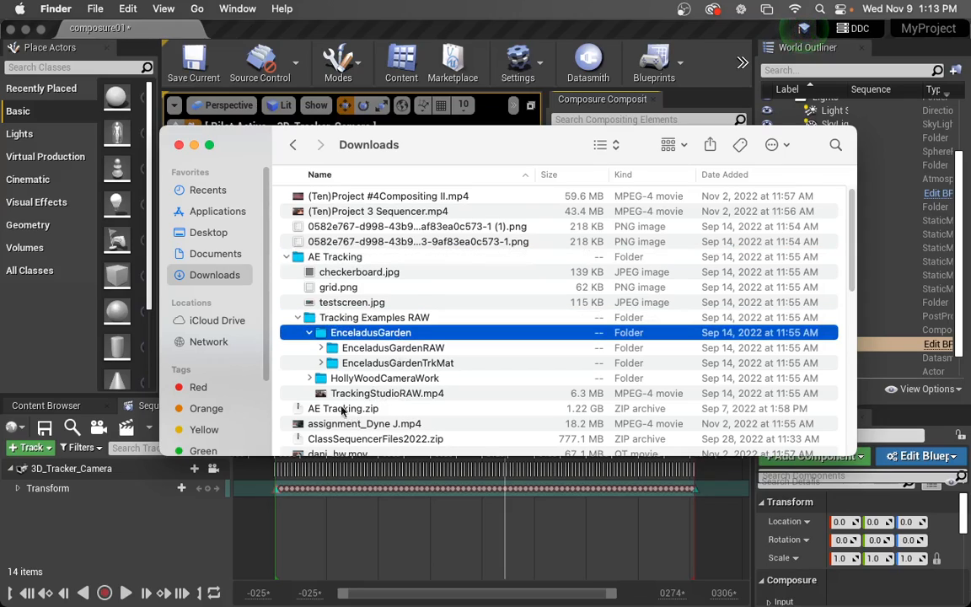
double_click(377, 348)
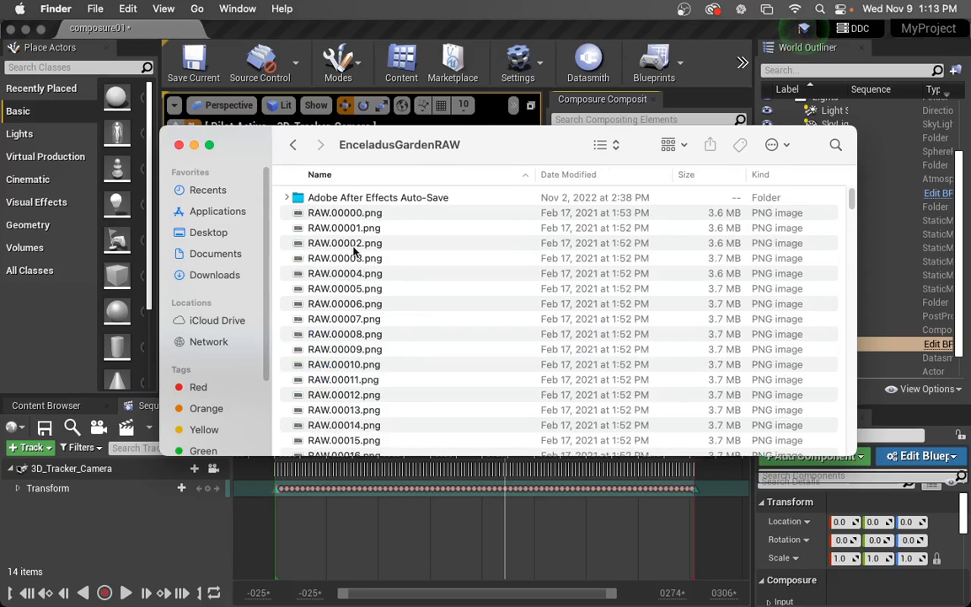
Switch to After Effects, check the RAW composition's footage at 0:00:01:02, minimize the window and return to the Unreal Editor
left_click(227, 572)
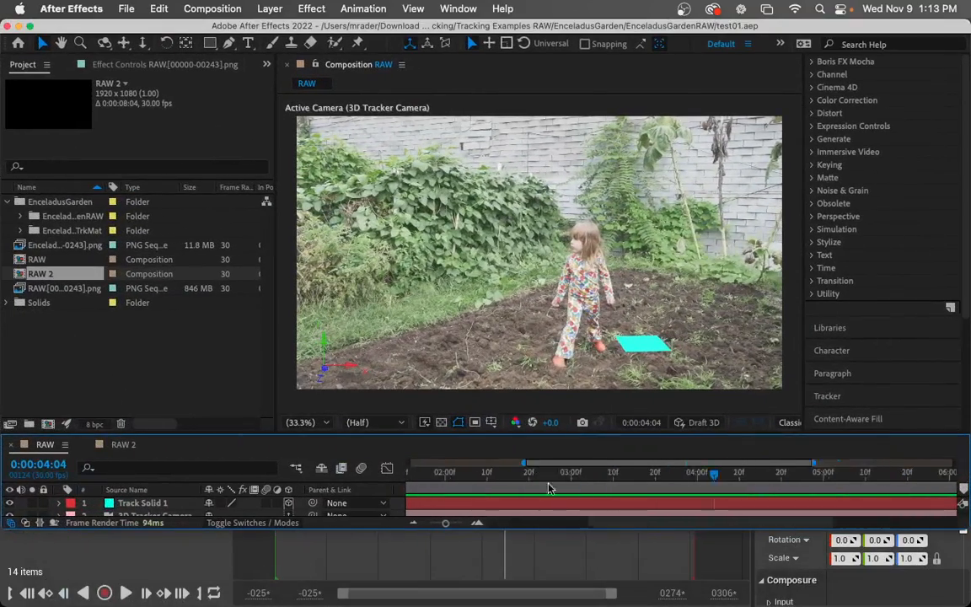
left_click_drag(424, 490, 548, 488)
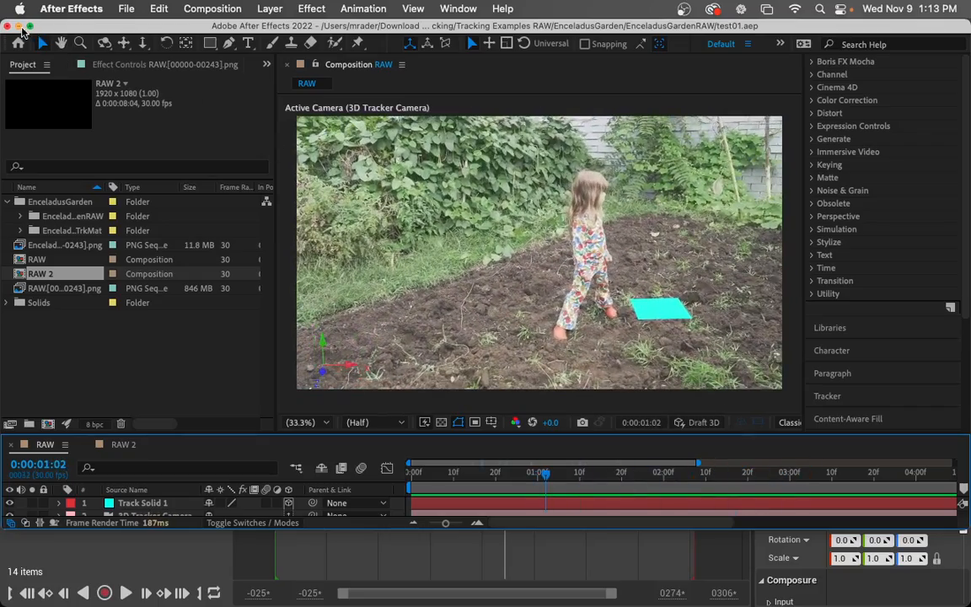
left_click(19, 26)
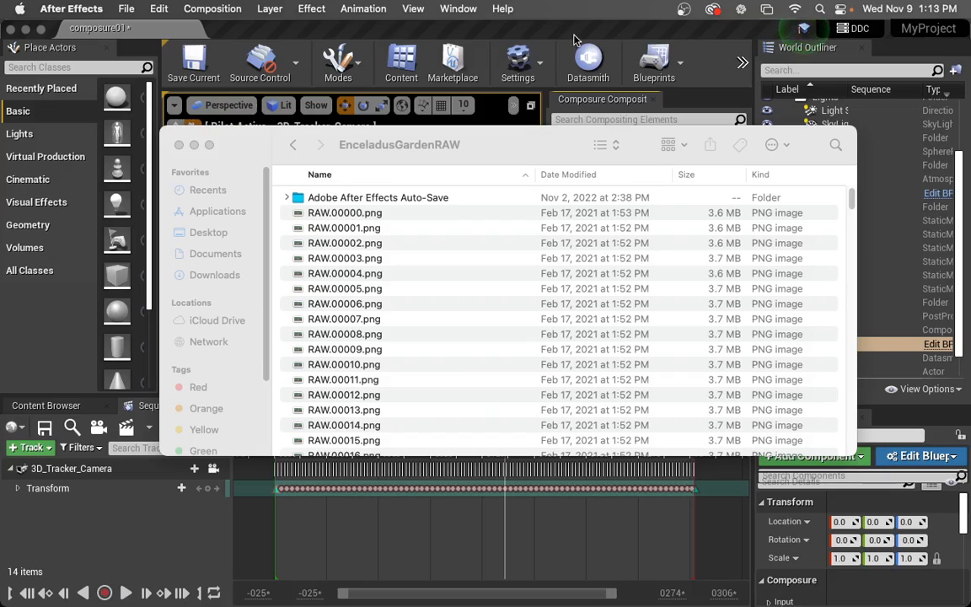
left_click(573, 39)
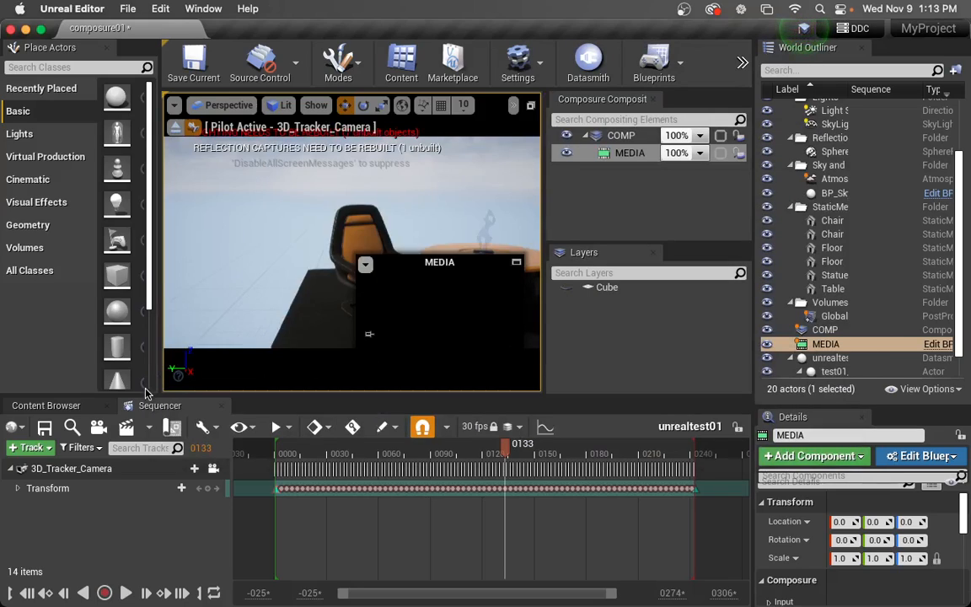
Switch to Cinema 4D and scrub the tracked garden shot in test02.c4d to frame 128
left_click(48, 405)
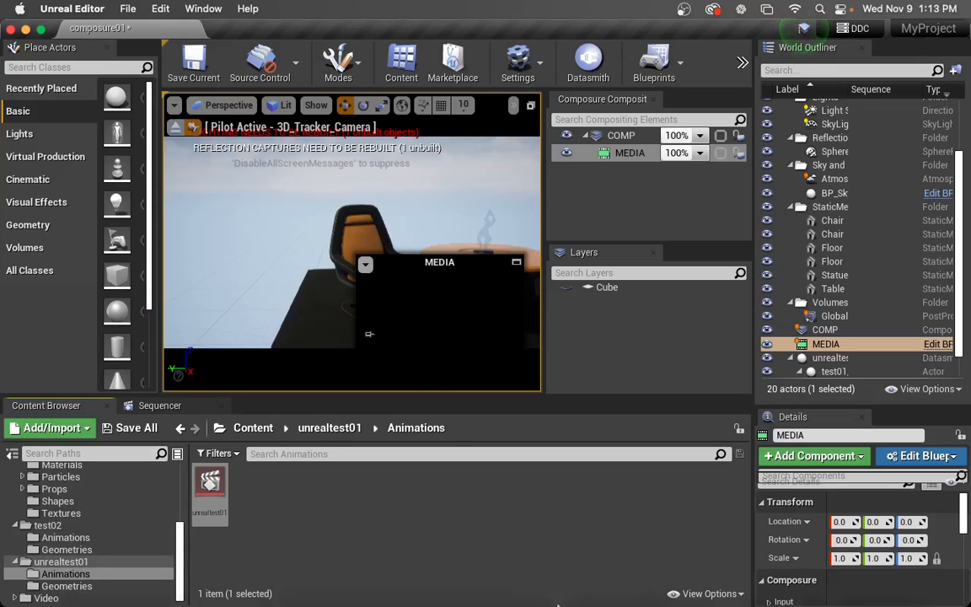
mouse_move(529, 573)
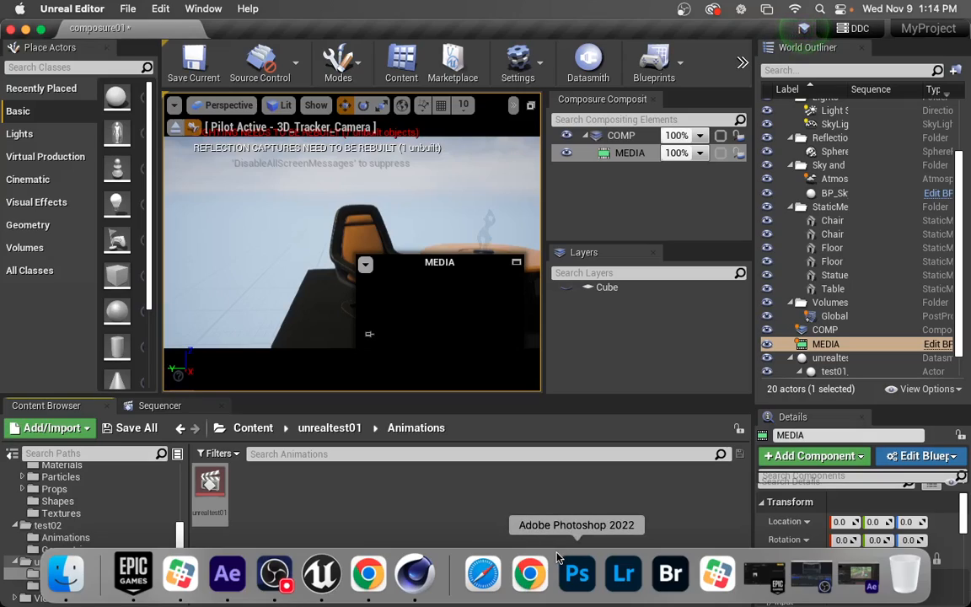
left_click(415, 577)
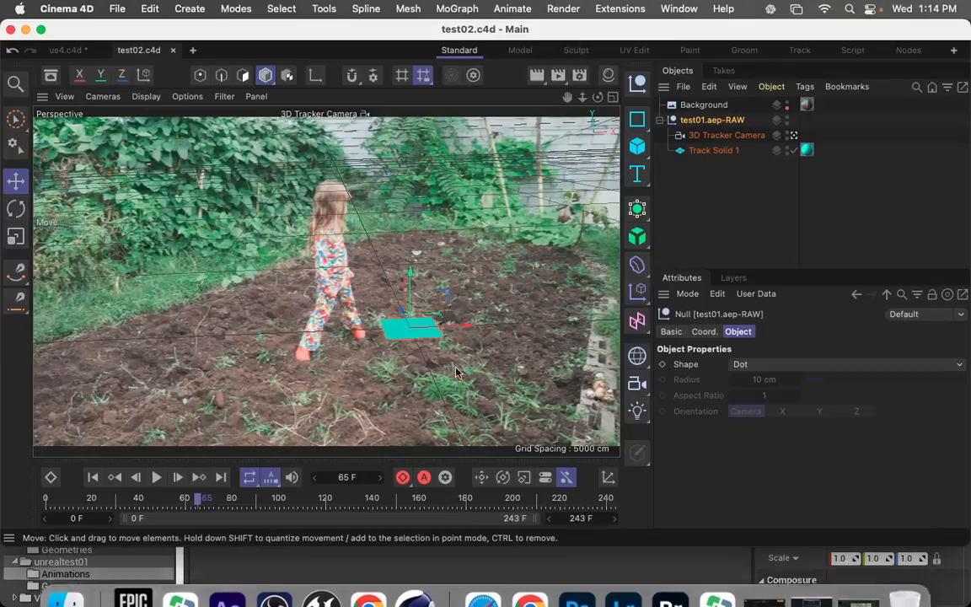
left_click_drag(363, 503, 325, 524)
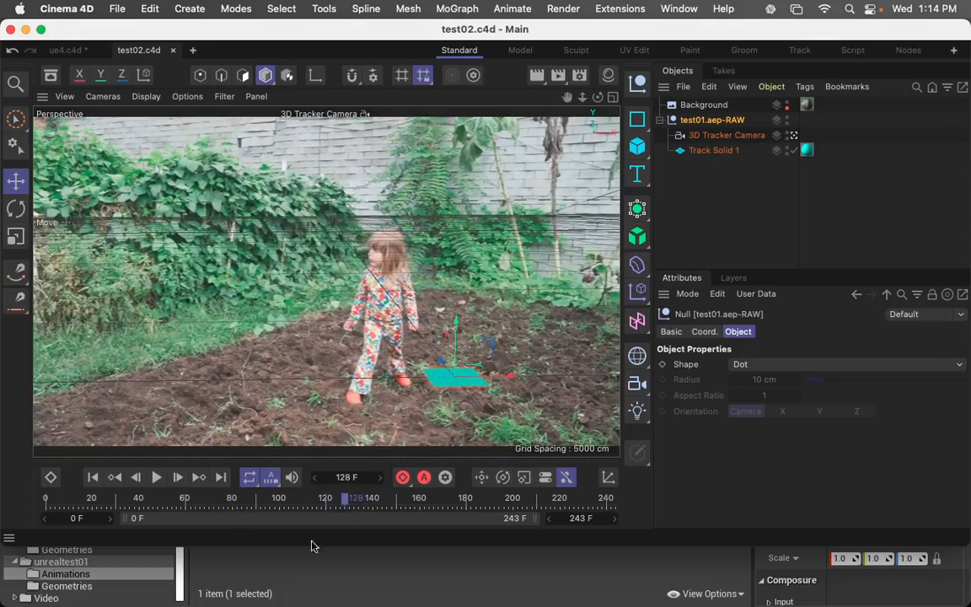
Switch to After Effects, scrub the RAW composition to 0:00:01:29, and return to Unreal Editor
mouse_move(304, 603)
left_click(227, 574)
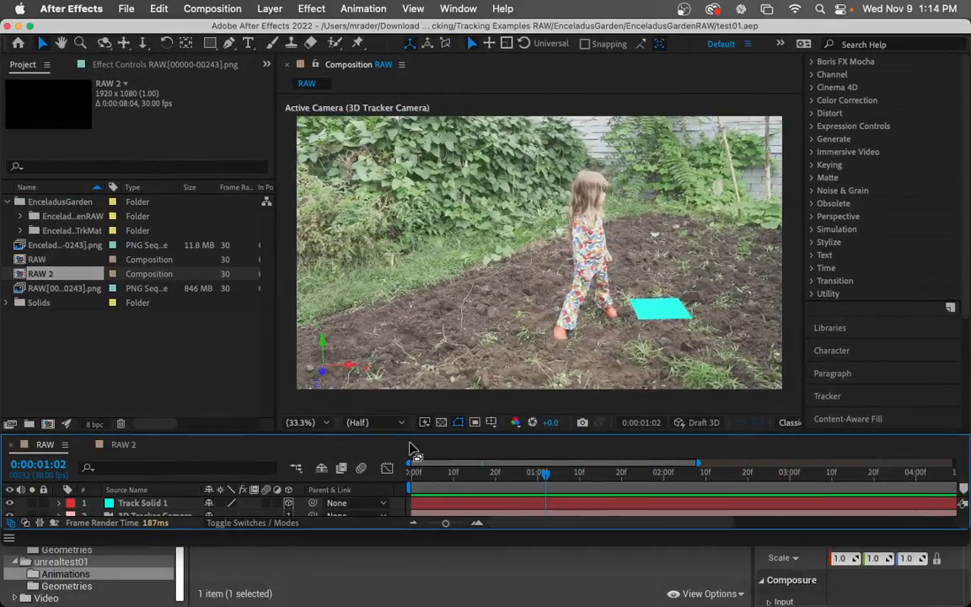
left_click_drag(433, 471, 646, 462)
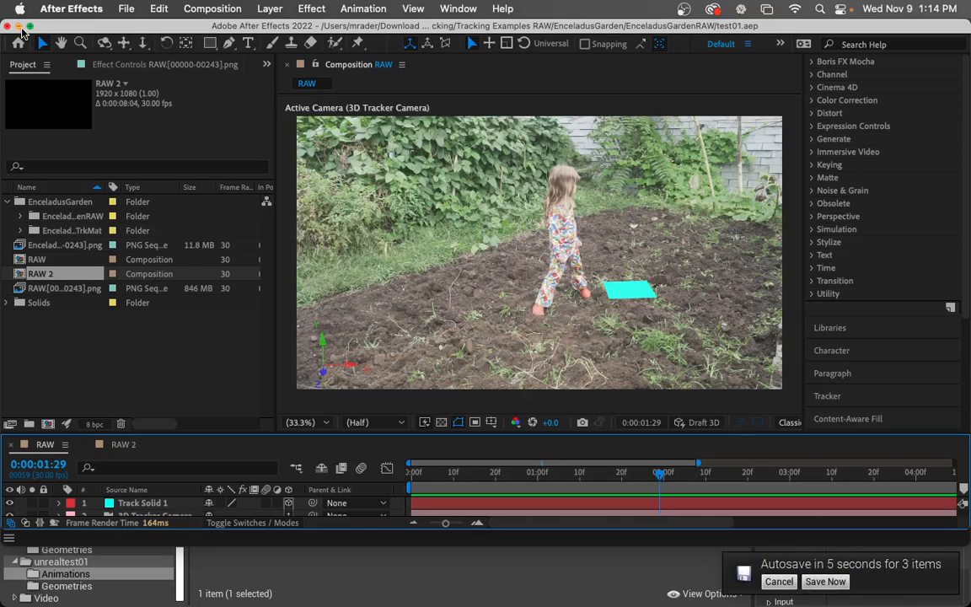
left_click(18, 26)
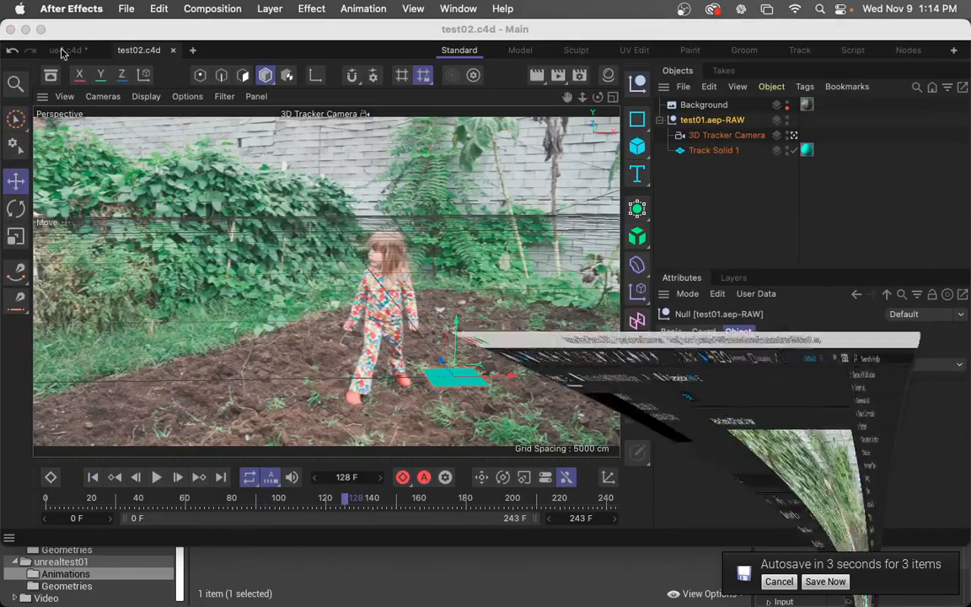
left_click(26, 29)
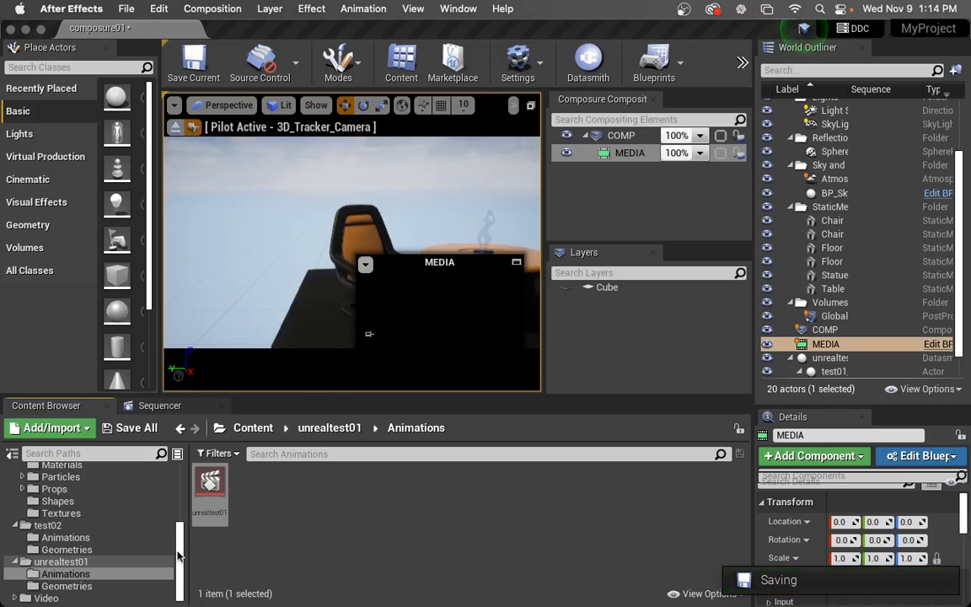
Create an Img Media Source asset named IMS_Enceladus in the unrealtest01 folder and open it
left_click(181, 554)
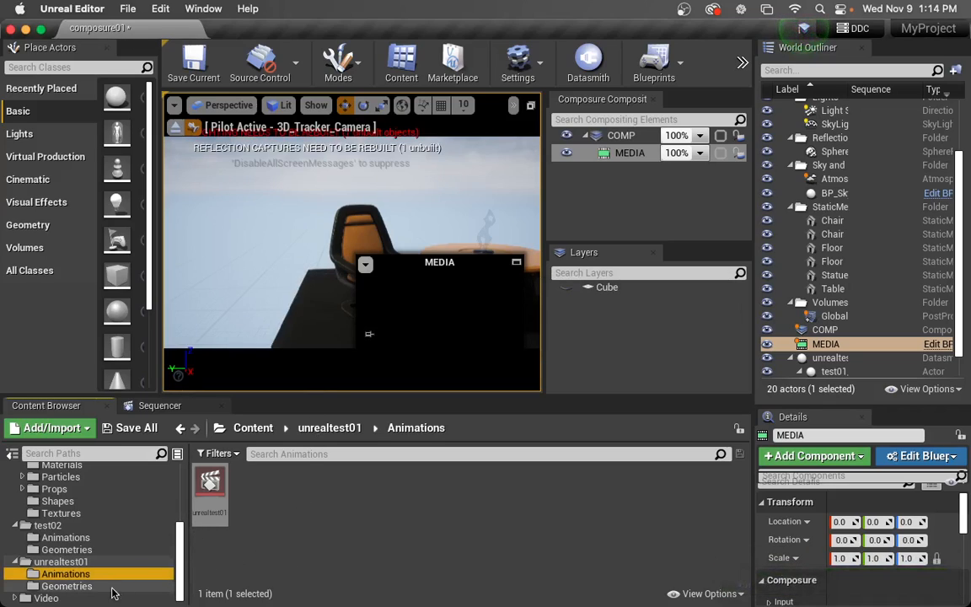
left_click(67, 562)
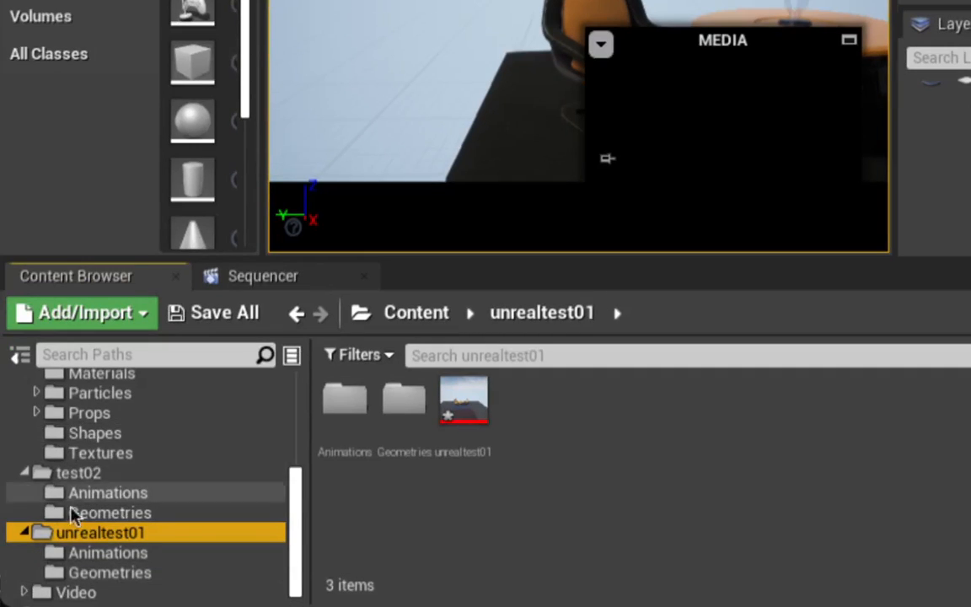
left_click(101, 319)
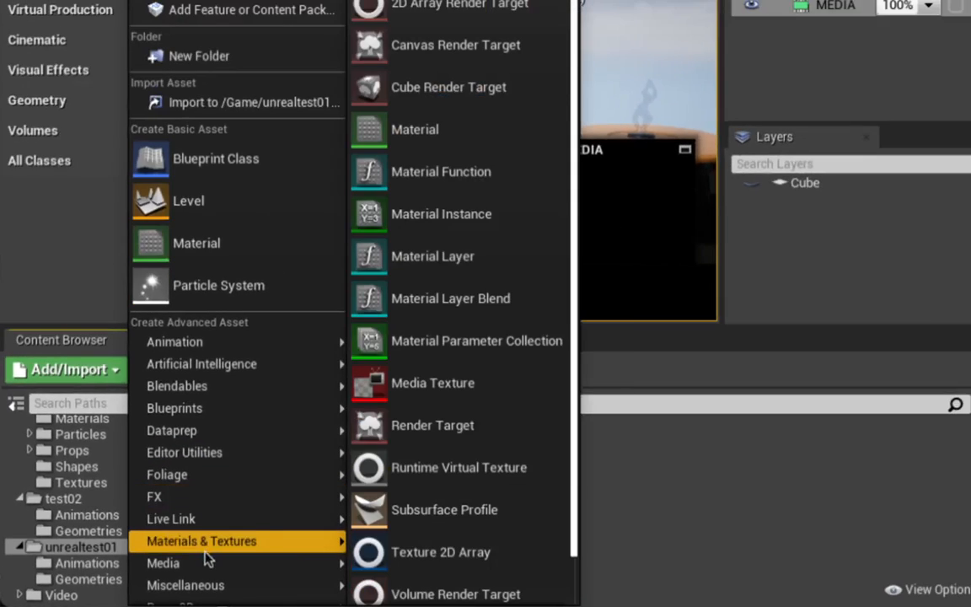
mouse_move(258, 553)
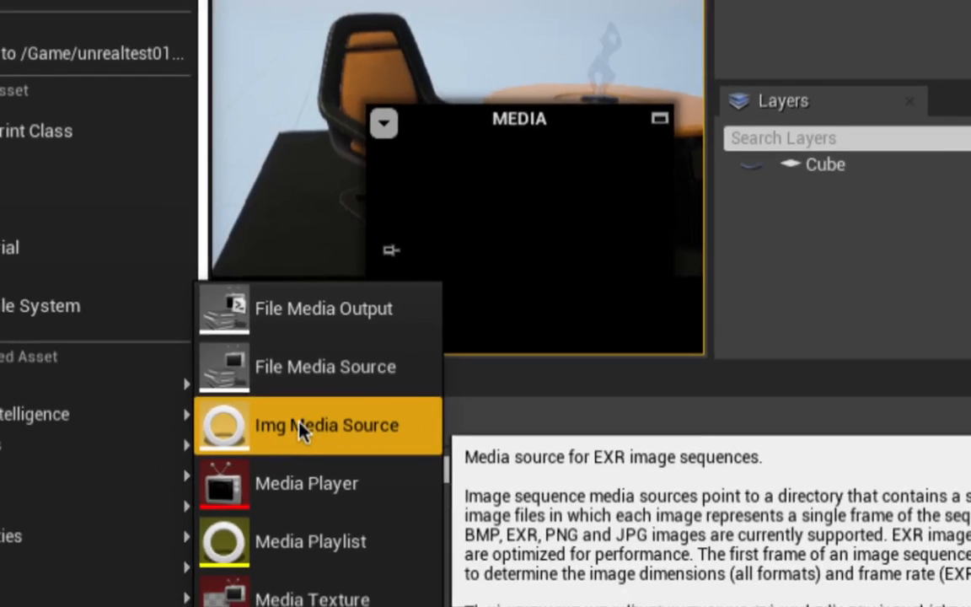
left_click(302, 425)
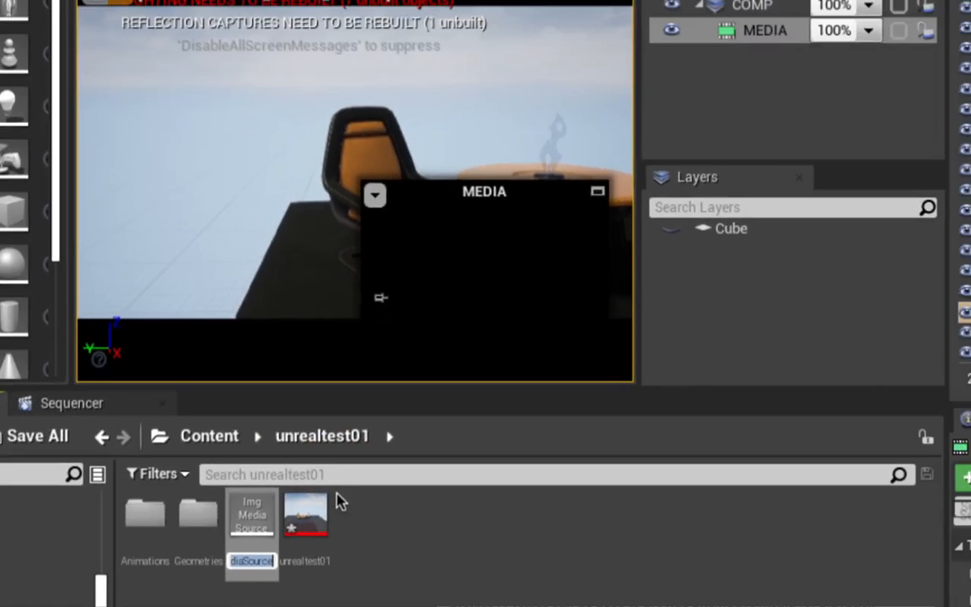
type("IMS_Enceladus")
key("Return")
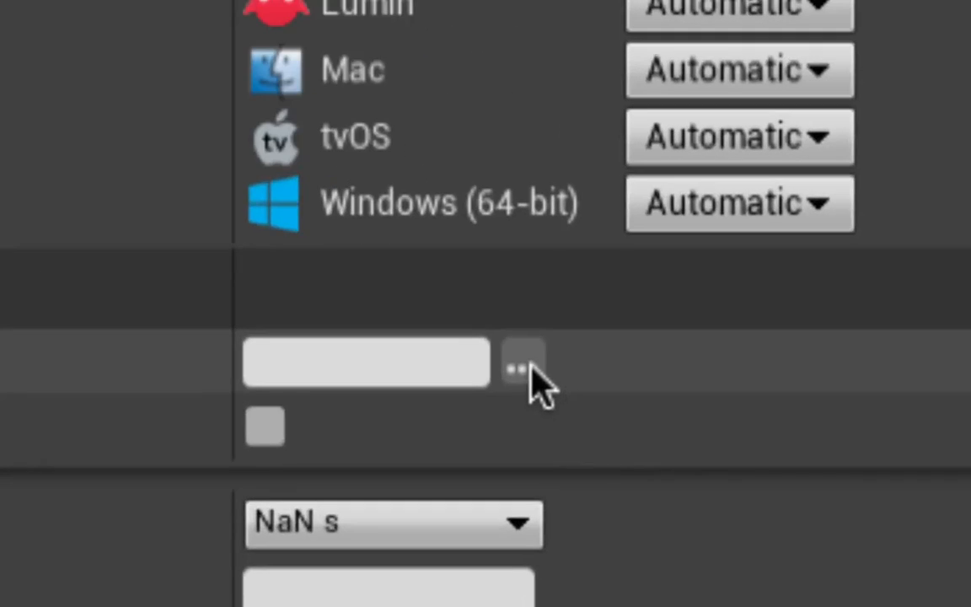
Set the sequence path to the EnceladusGardenRAW folder inside Downloads/AE Tracking/Tracking Examples RAW/EnceladusGarden by choosing RAW.00000.png
left_click(524, 371)
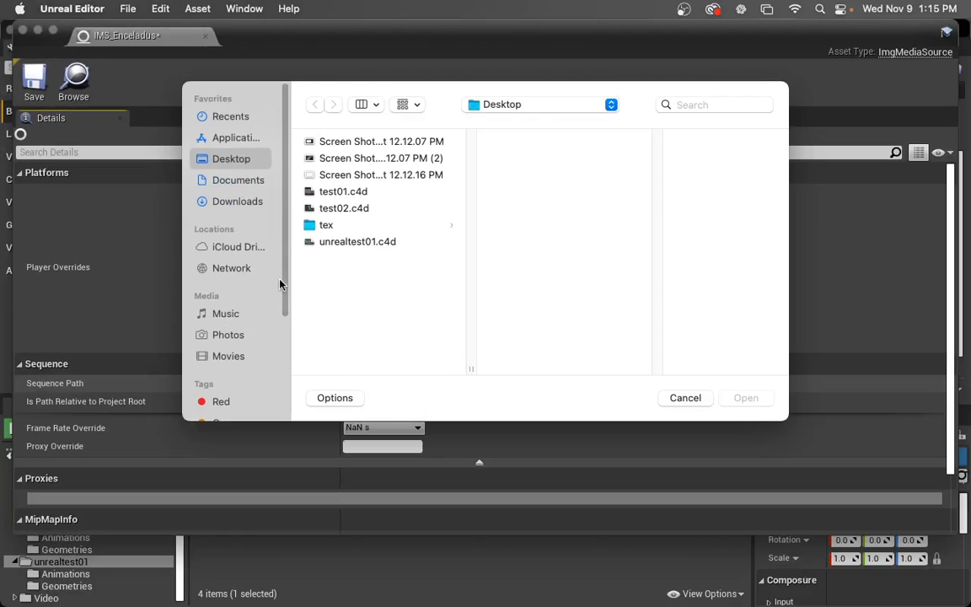
left_click(238, 141)
left_click(217, 180)
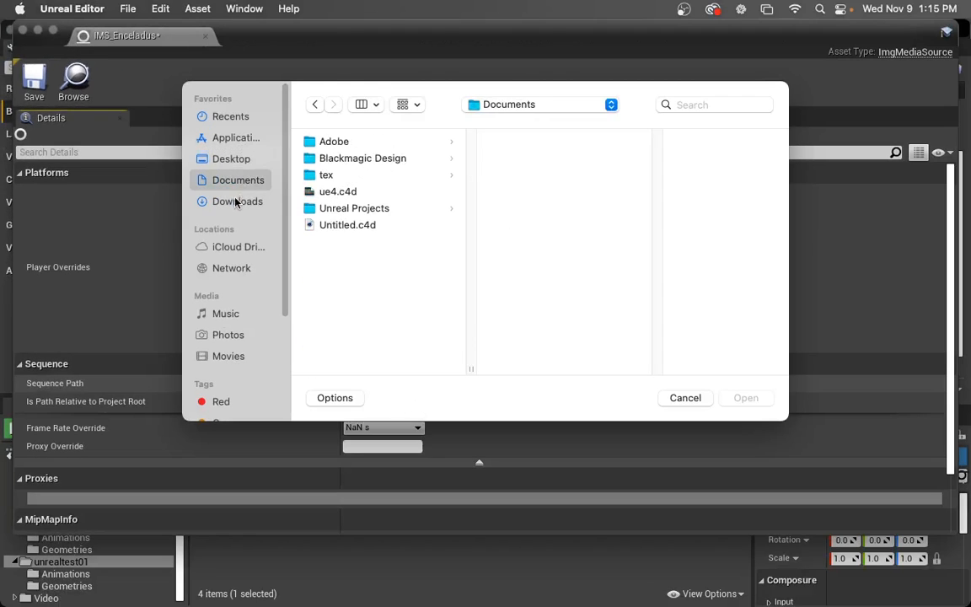
left_click(215, 200)
left_click(339, 208)
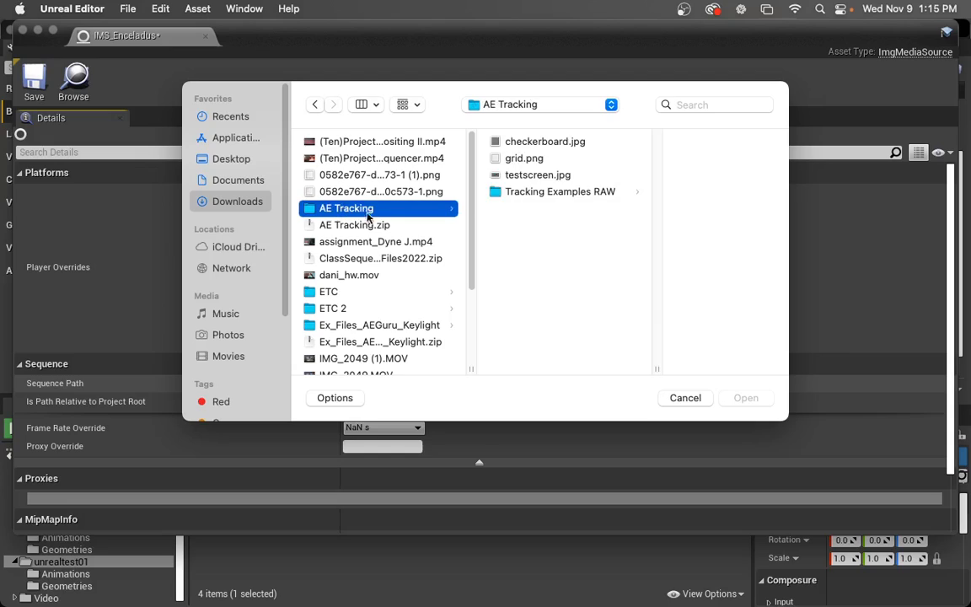
left_click(523, 193)
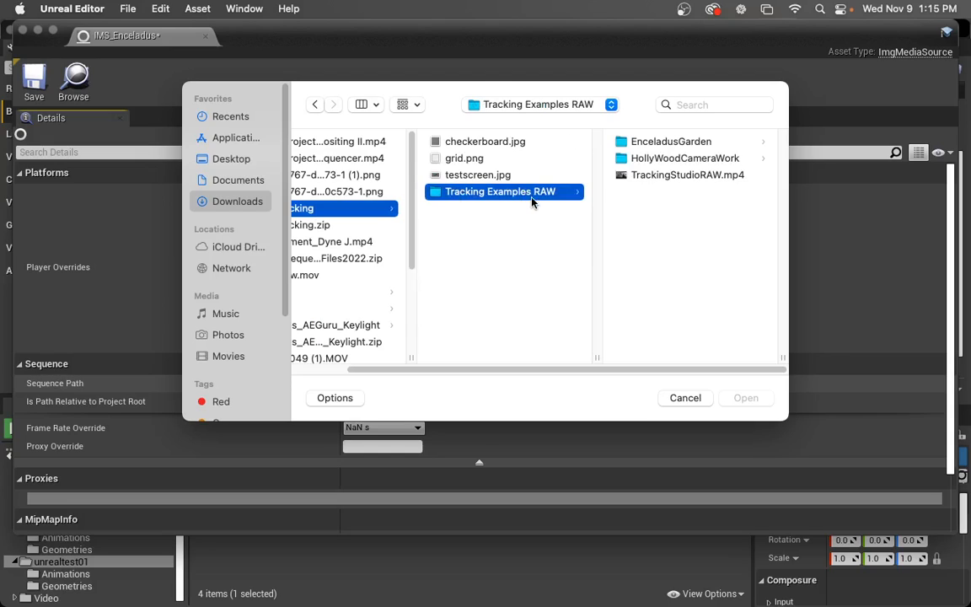
left_click(651, 140)
left_click(686, 158)
left_click(628, 142)
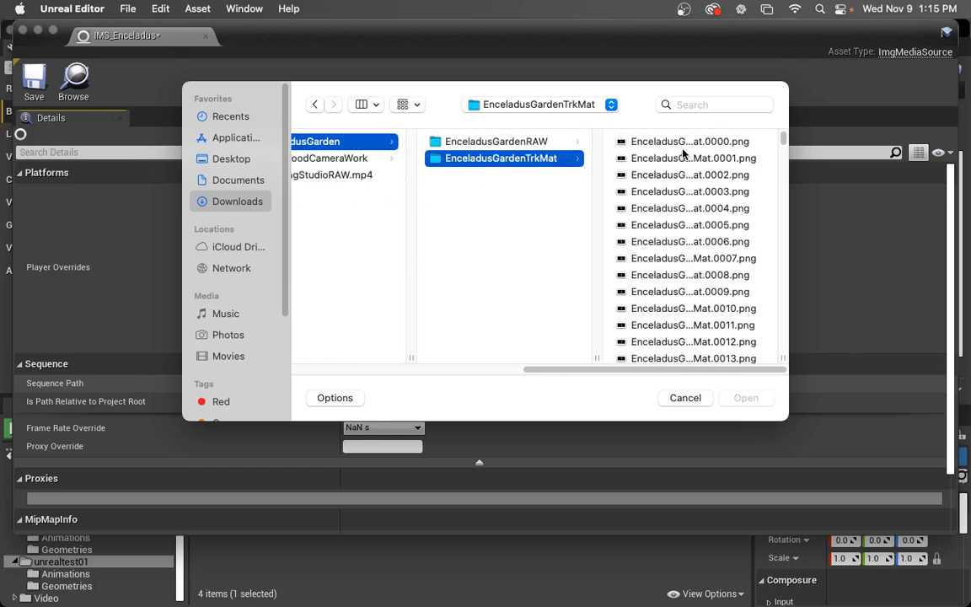
left_click(324, 139)
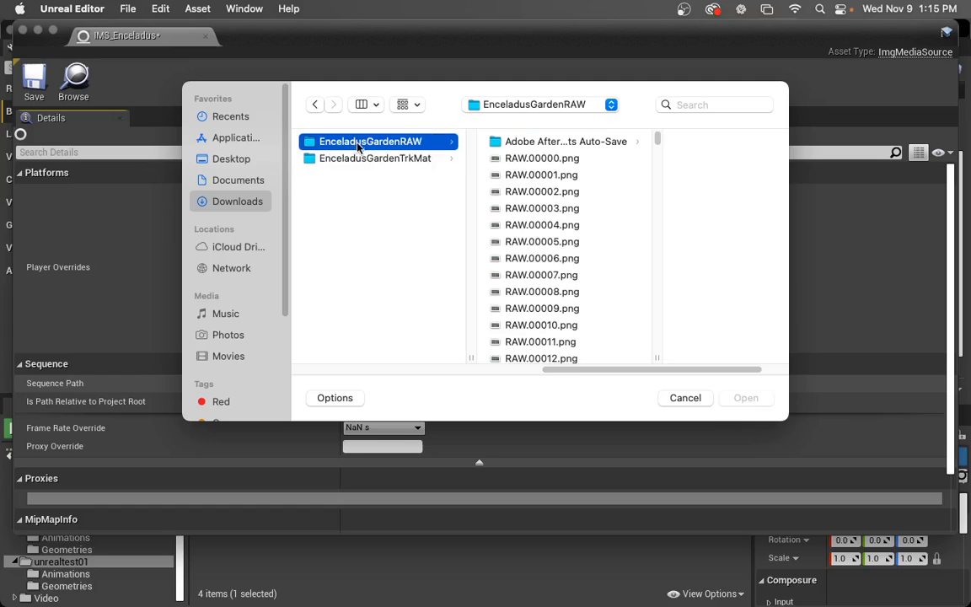
left_click(567, 158)
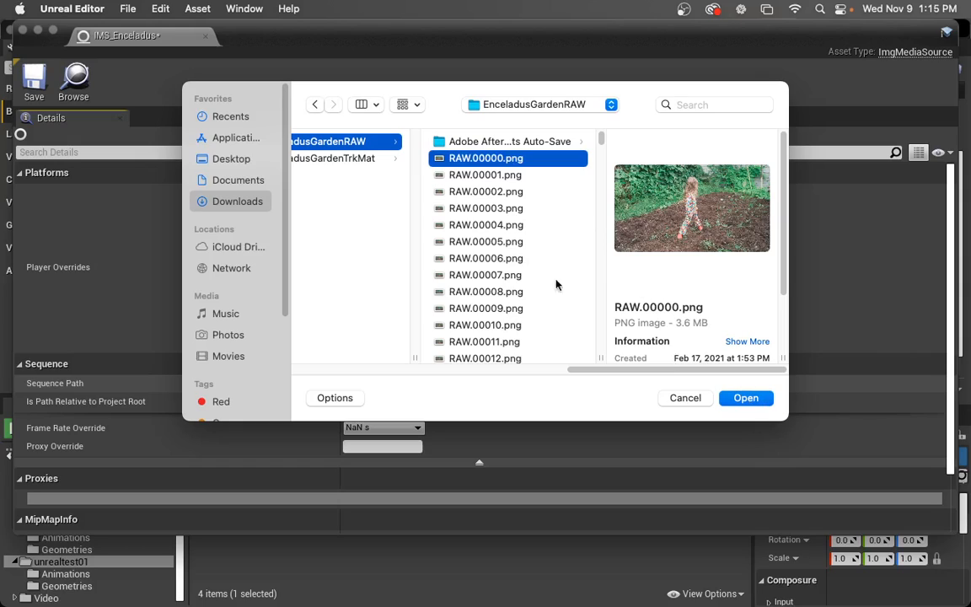
left_click(510, 164)
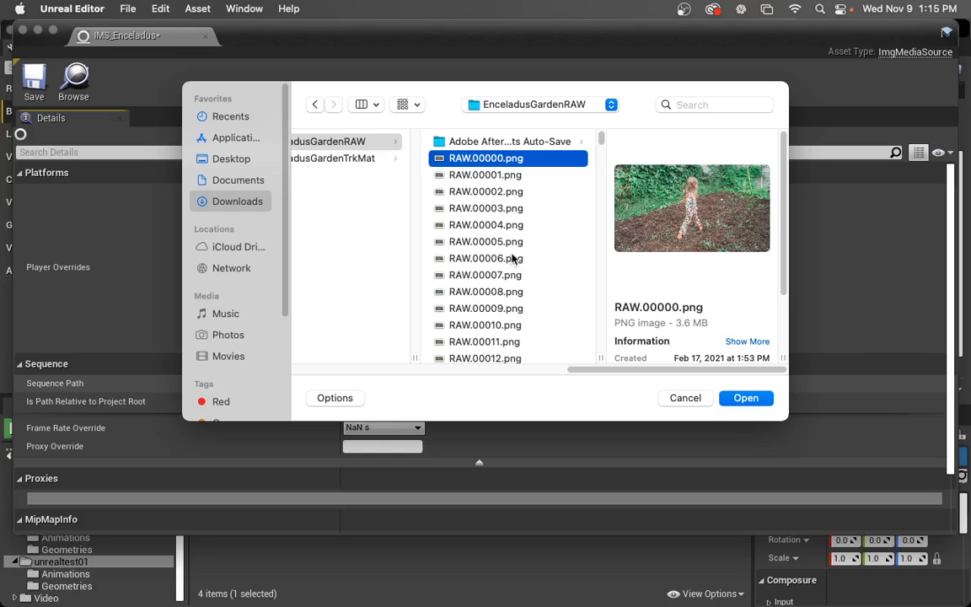
left_click(748, 397)
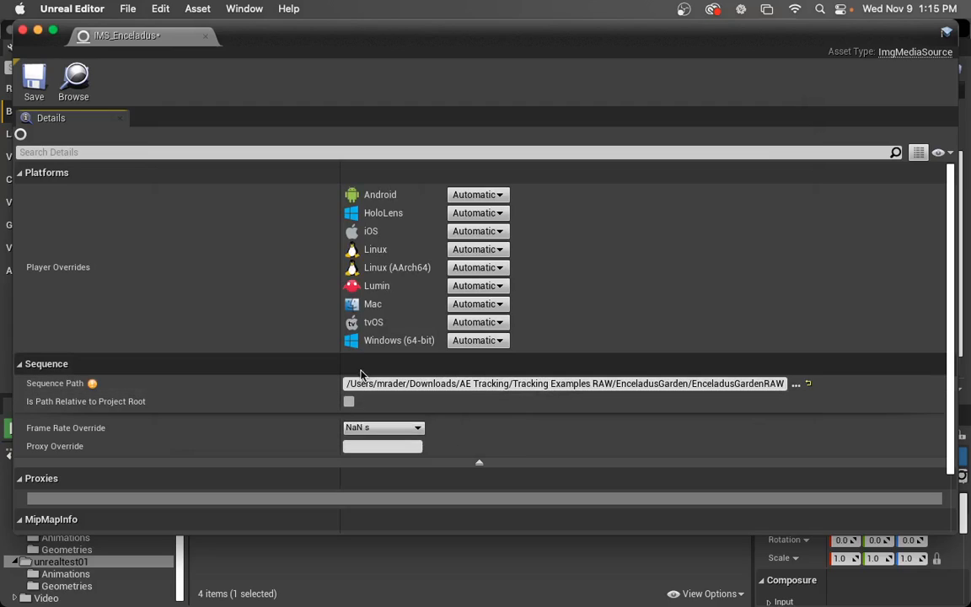
Set the image source's frame rate override to 30 fps, then save and close the asset
left_click(372, 428)
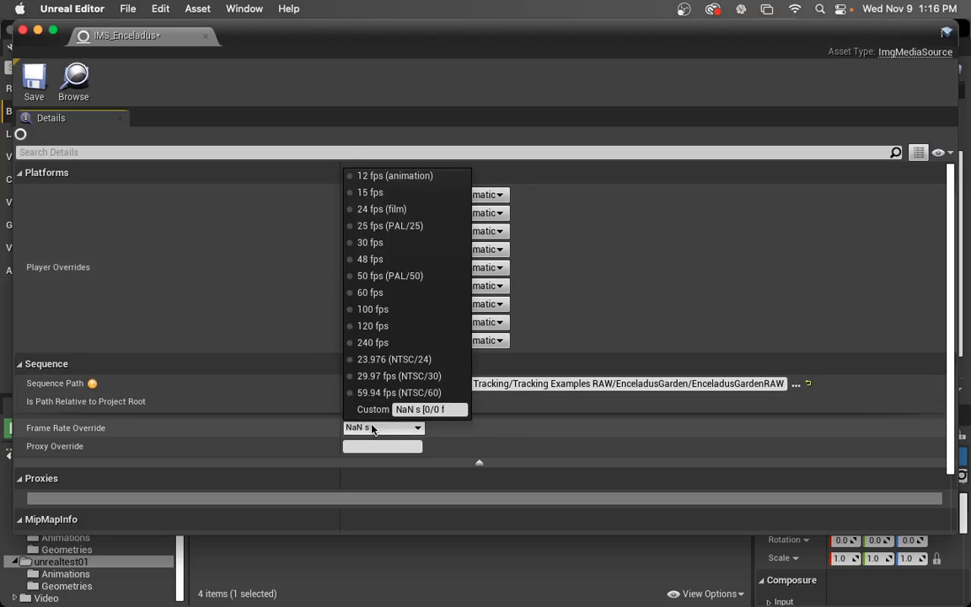
left_click(371, 243)
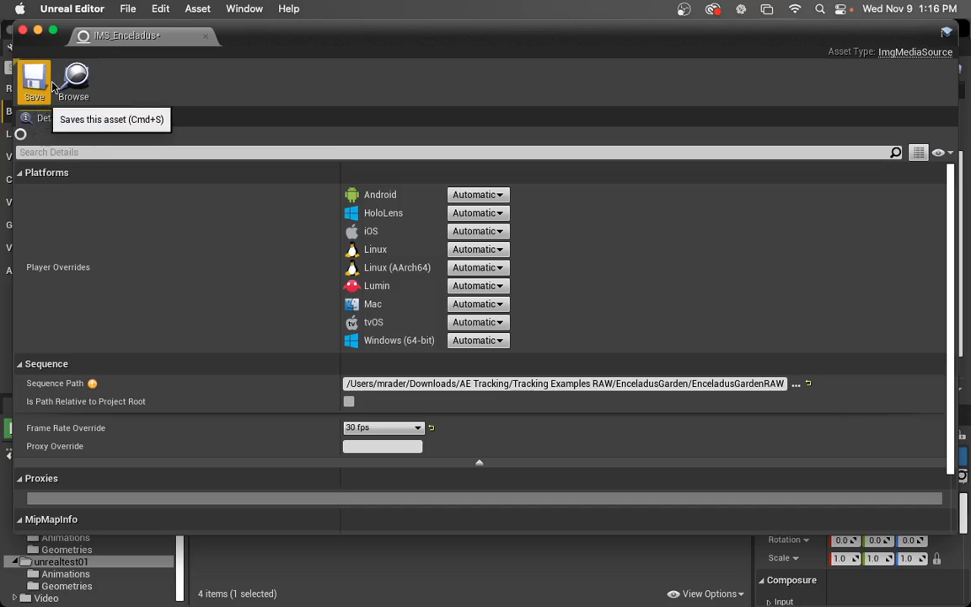
left_click_drag(272, 37, 308, 36)
left_click(76, 79)
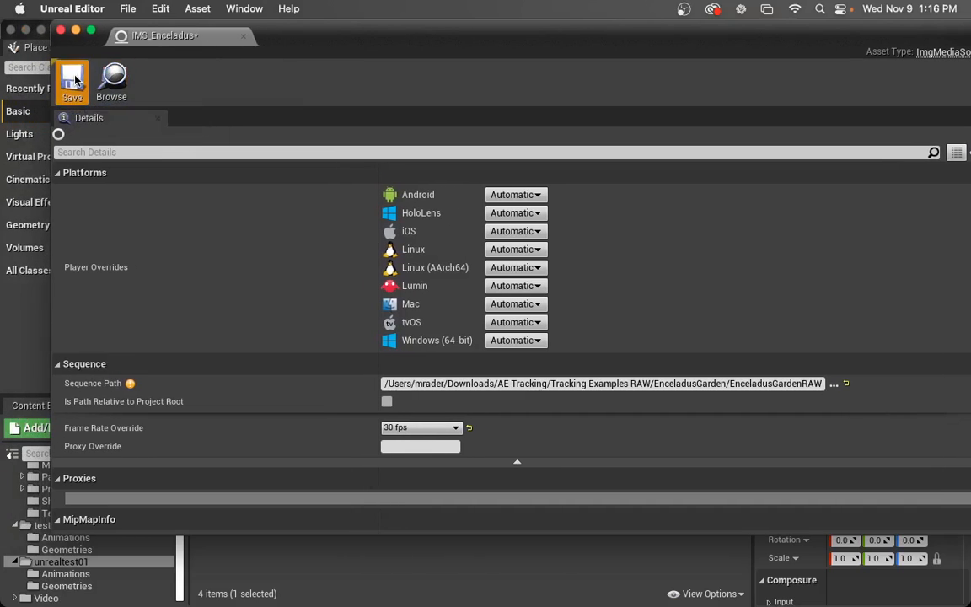
left_click(60, 31)
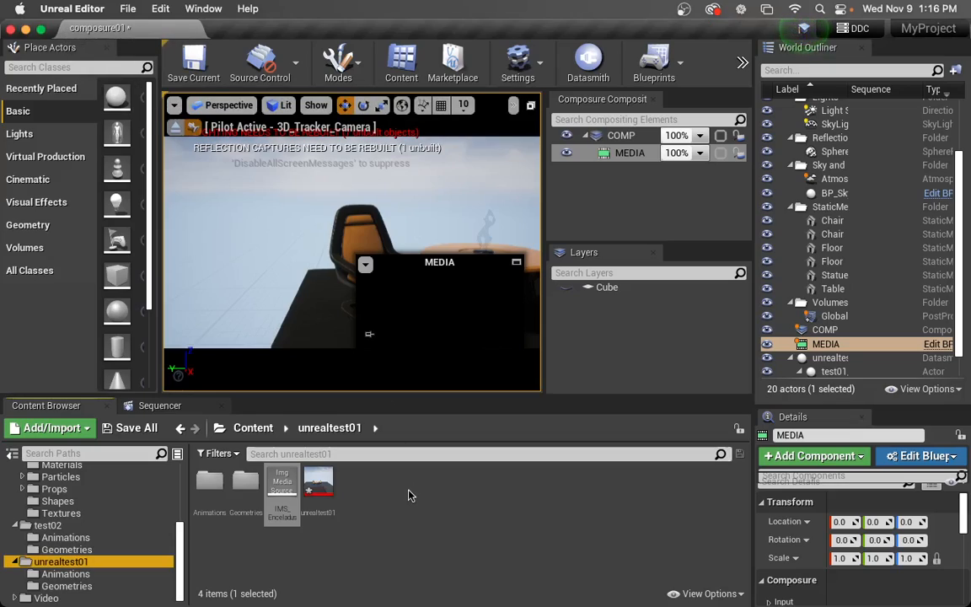
Create a Media Player in the unrealtest01 folder with a linked video output MediaTexture asset
left_click(375, 539)
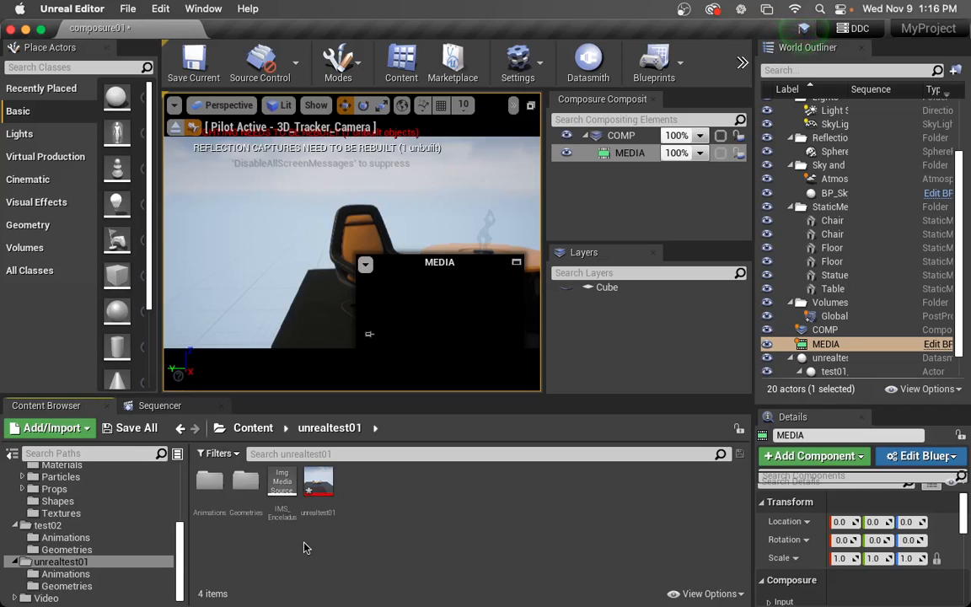
left_click(62, 431)
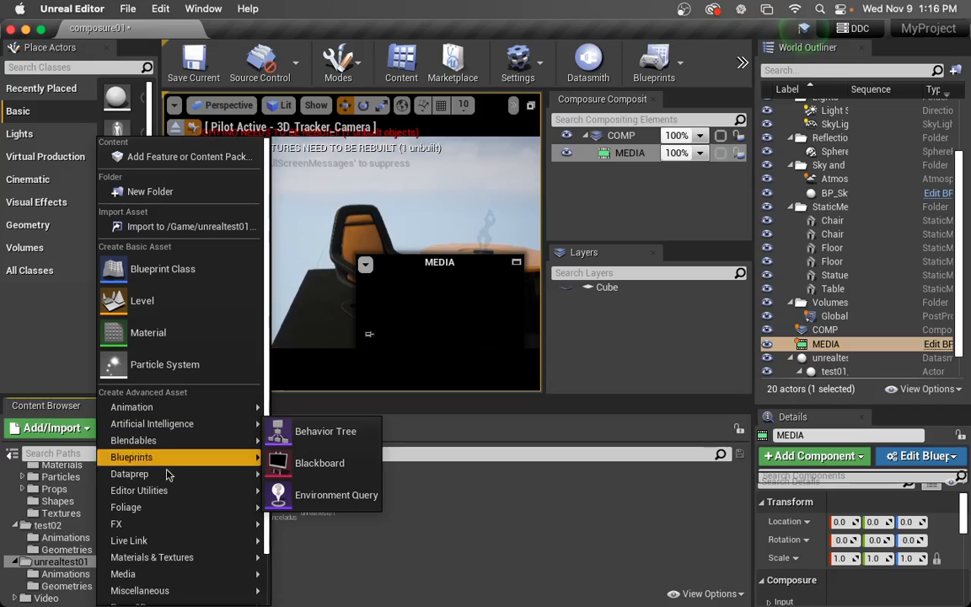
mouse_move(196, 578)
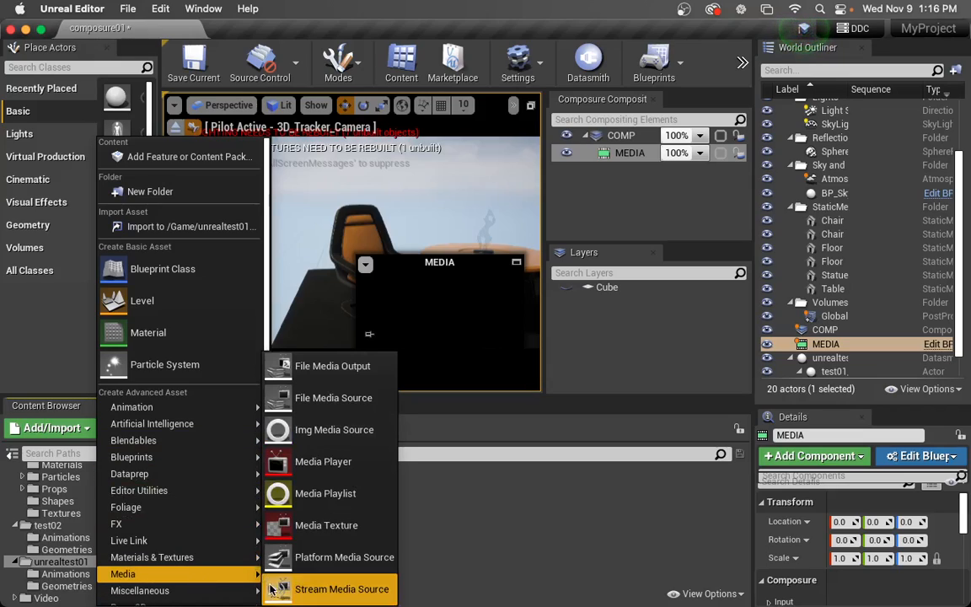
left_click(329, 469)
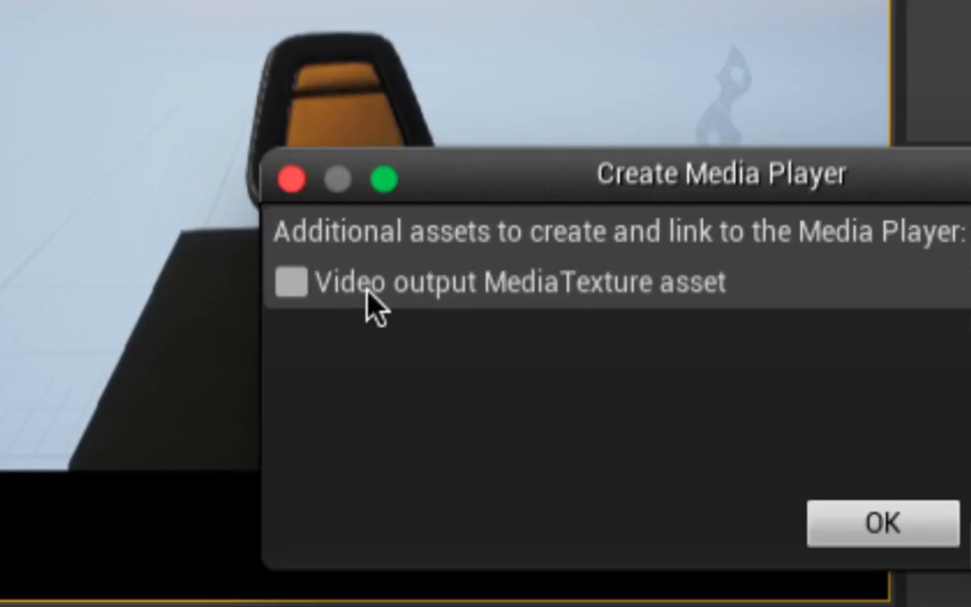
left_click(311, 280)
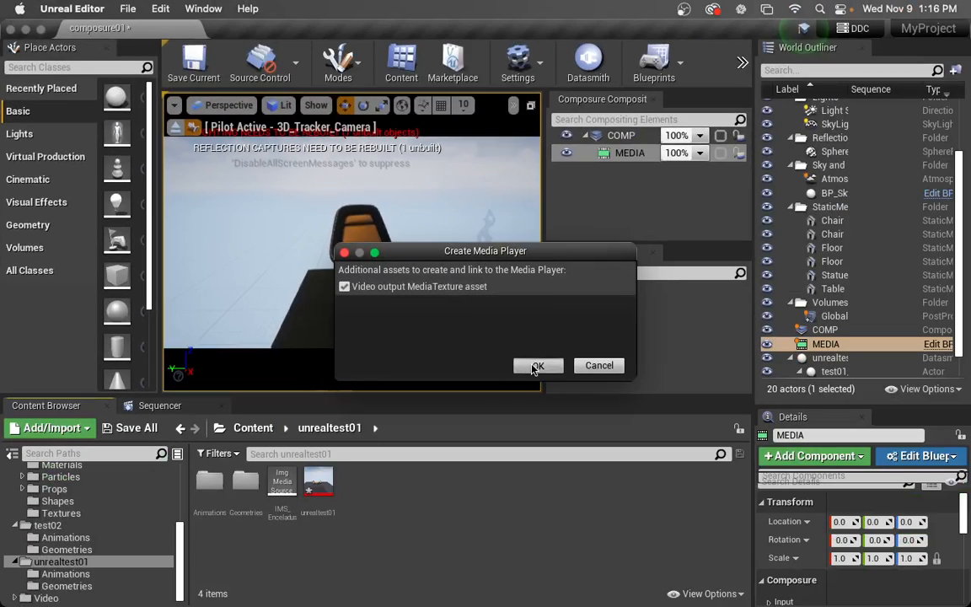
left_click(536, 365)
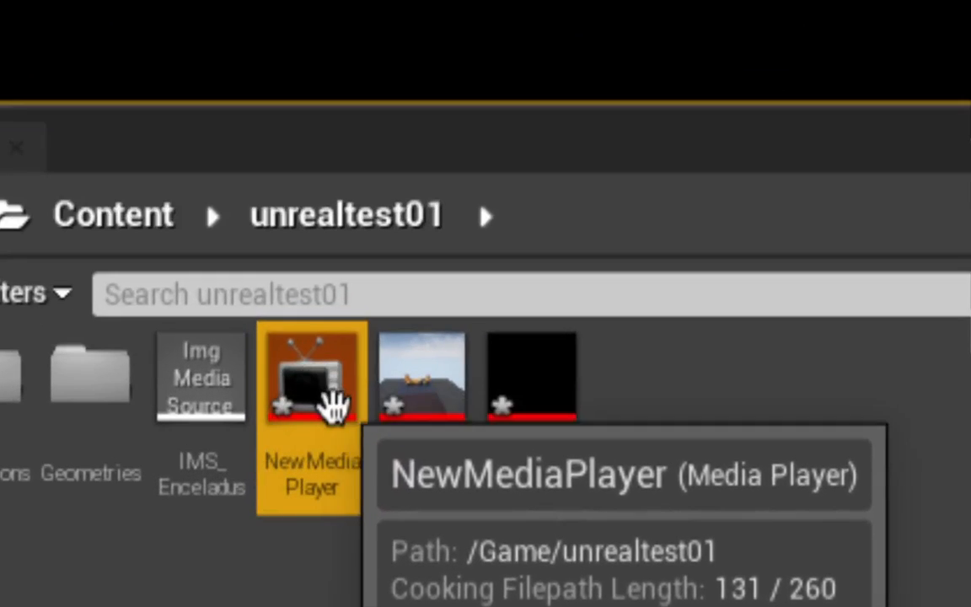
Open the NewMediaPlayer asset, load the first listed IMS_Enceladus source into it, and replay the clip from partway through
double_click(325, 410)
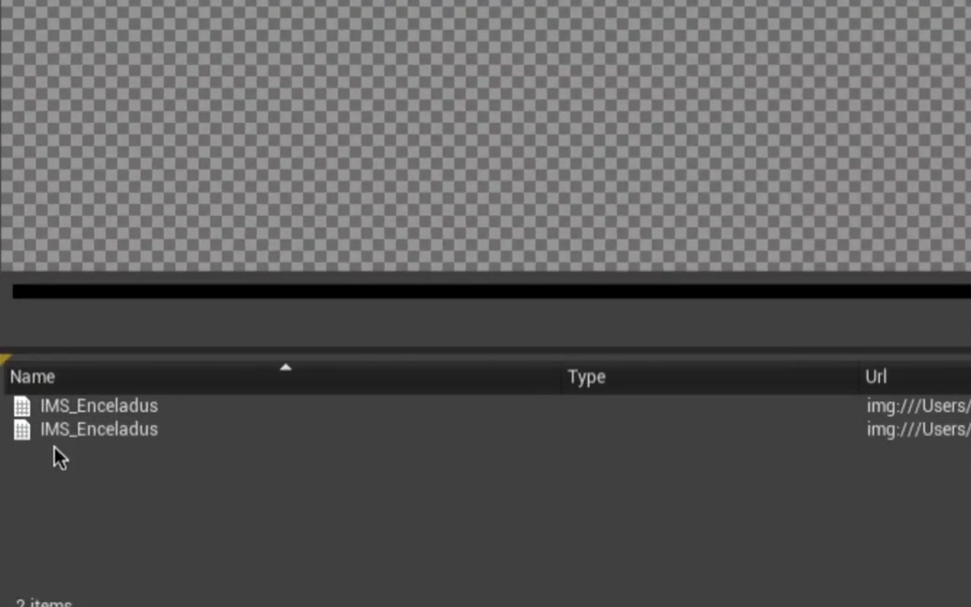
left_click(96, 413)
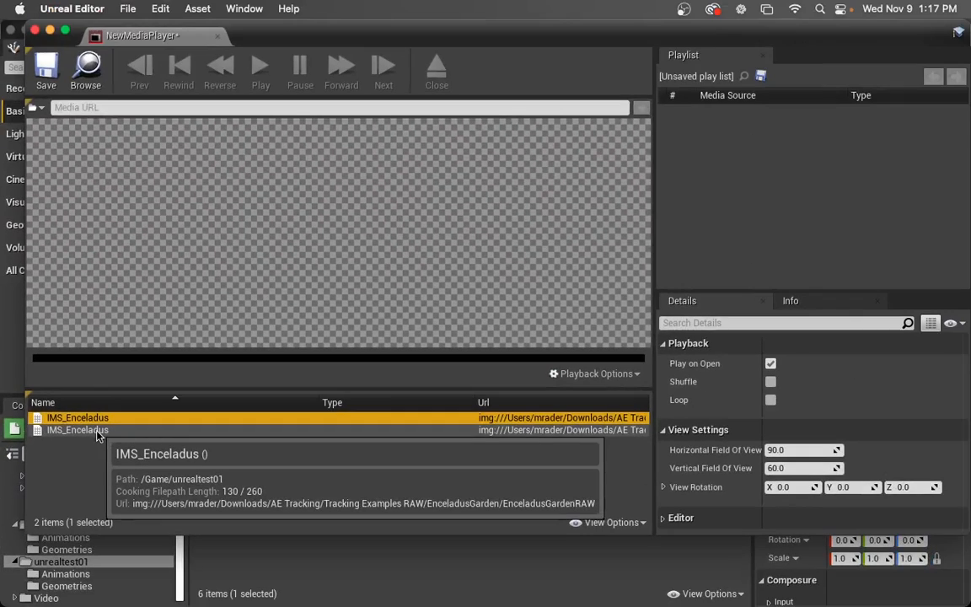
left_click(82, 431)
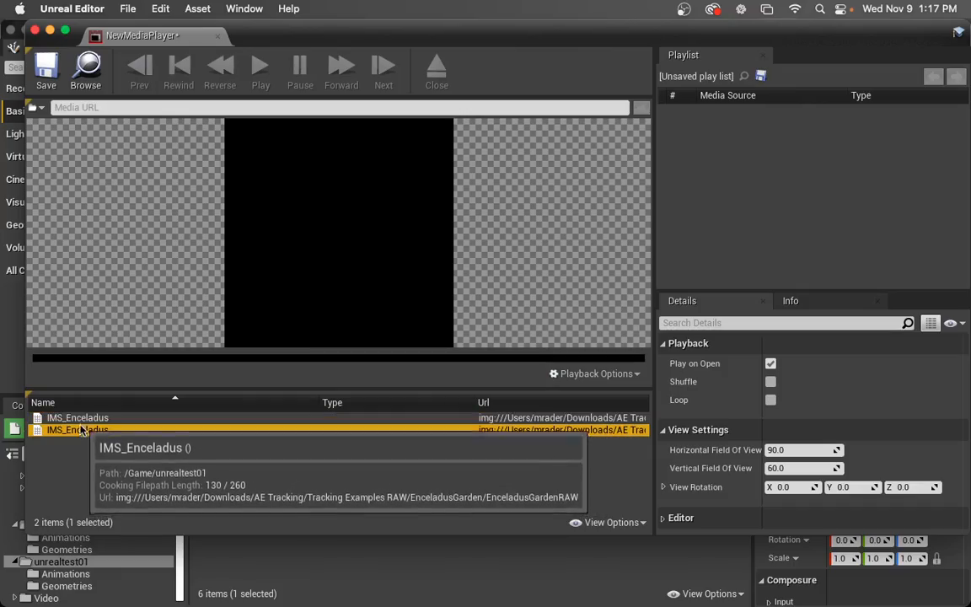
double_click(77, 418)
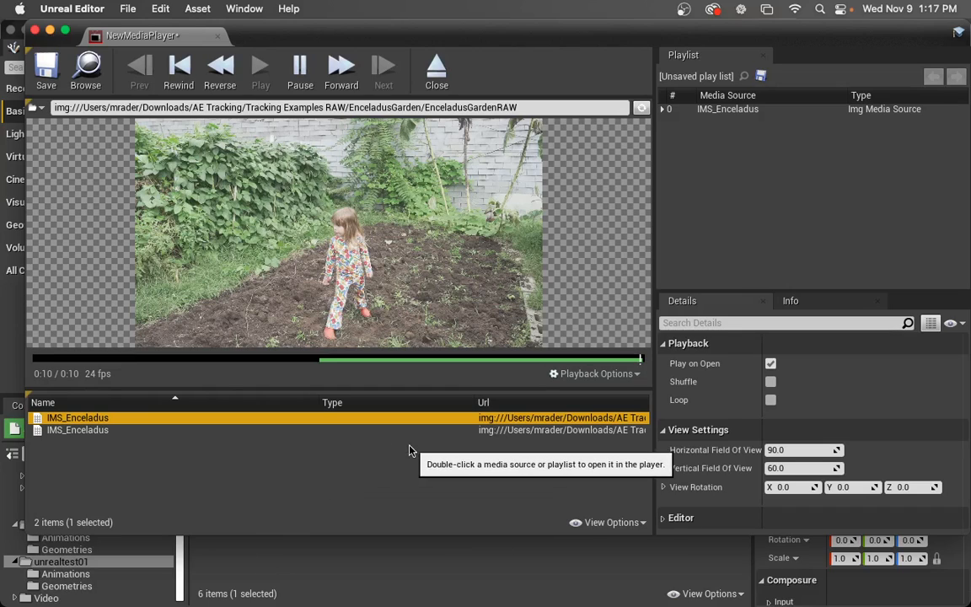
left_click(391, 364)
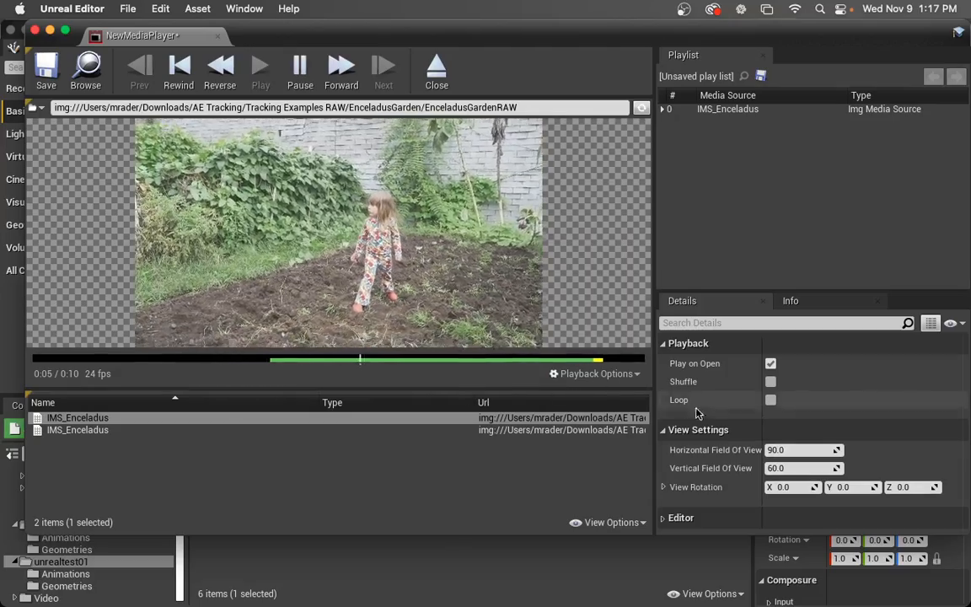
Enable looping for the media player, then save and close it
left_click(771, 399)
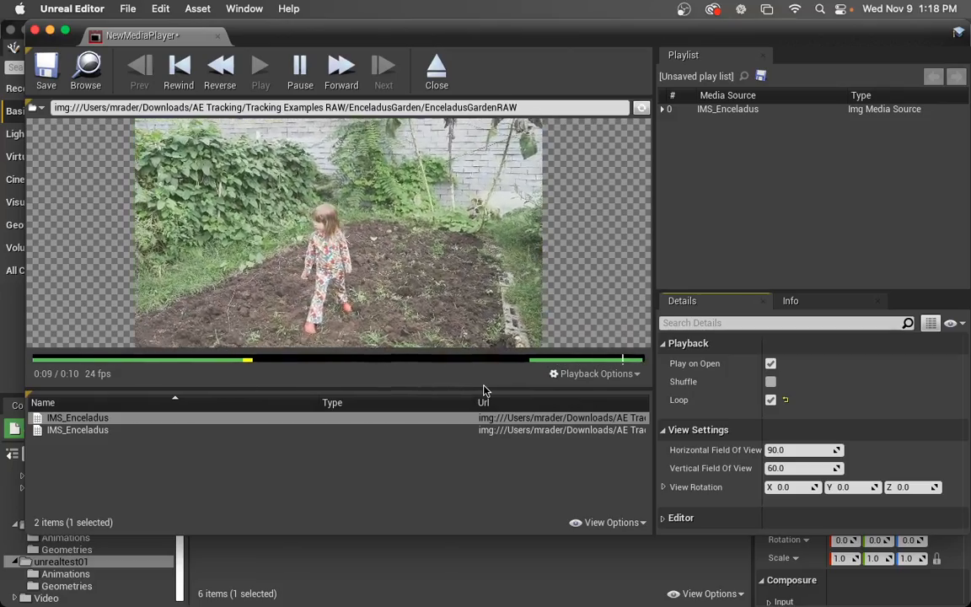
left_click(47, 72)
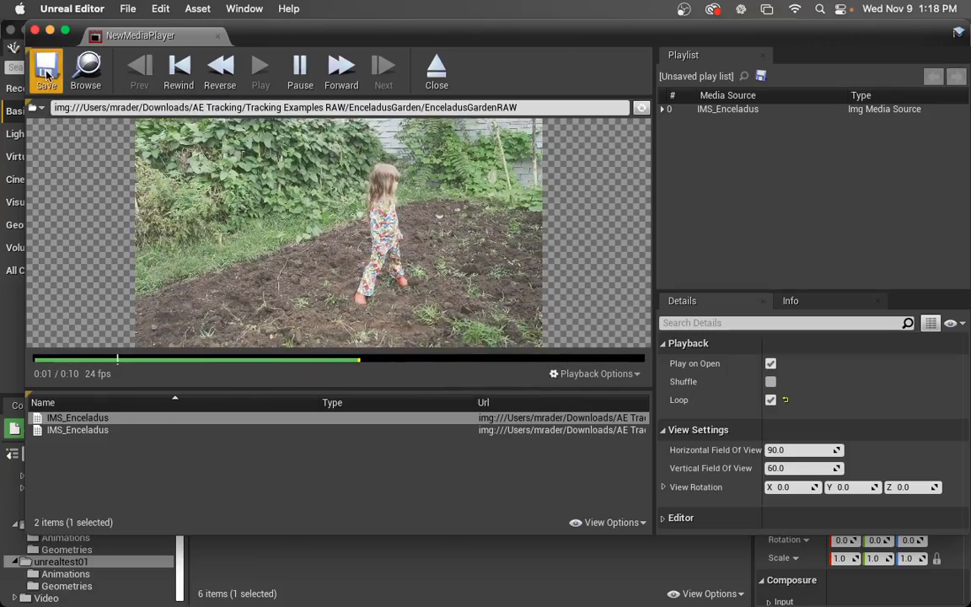
left_click(35, 31)
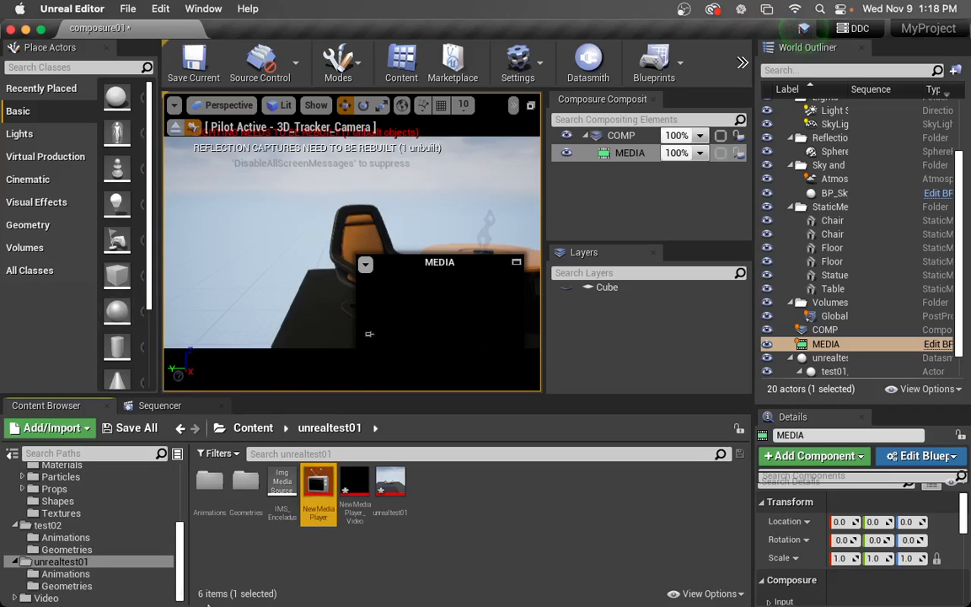
Save all modified assets in the project, including the composure01 level and the NewMediaPlayer_Video texture
mouse_move(211, 604)
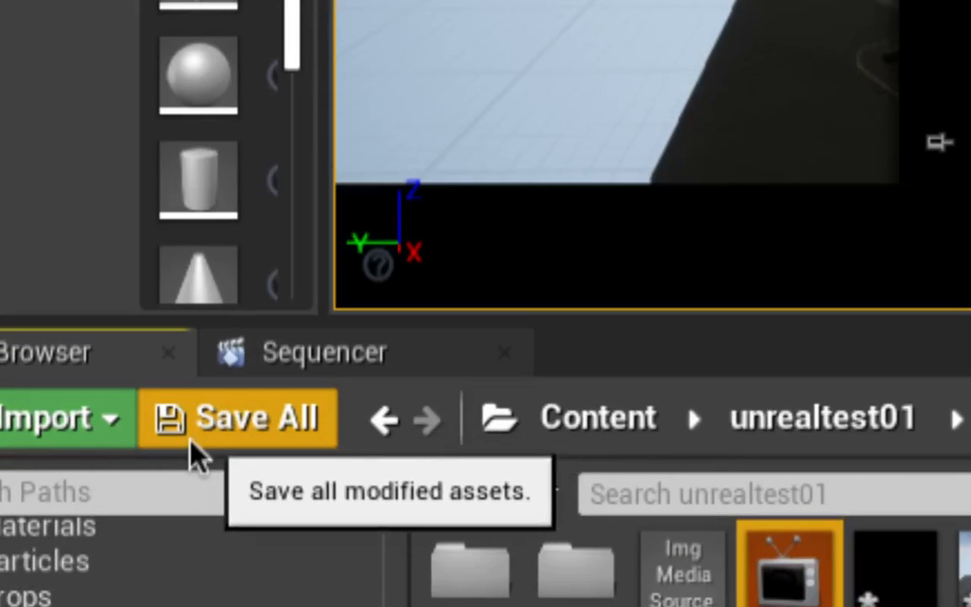
left_click(233, 423)
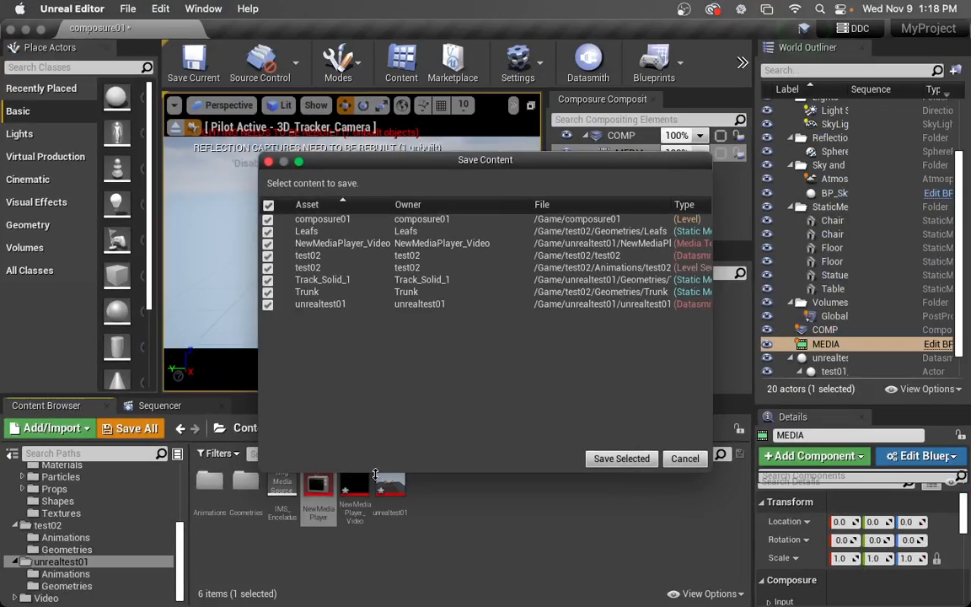
left_click(609, 462)
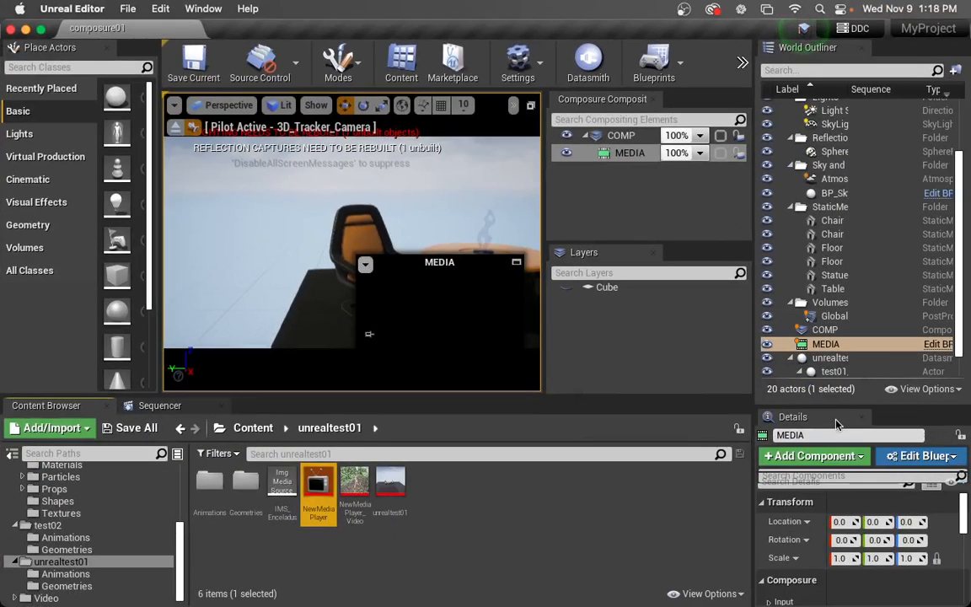
Enlarge the details area, select the MEDIA element in Composure, and expand its Composure input settings down to the MediaSource entry
left_click_drag(845, 404, 847, 243)
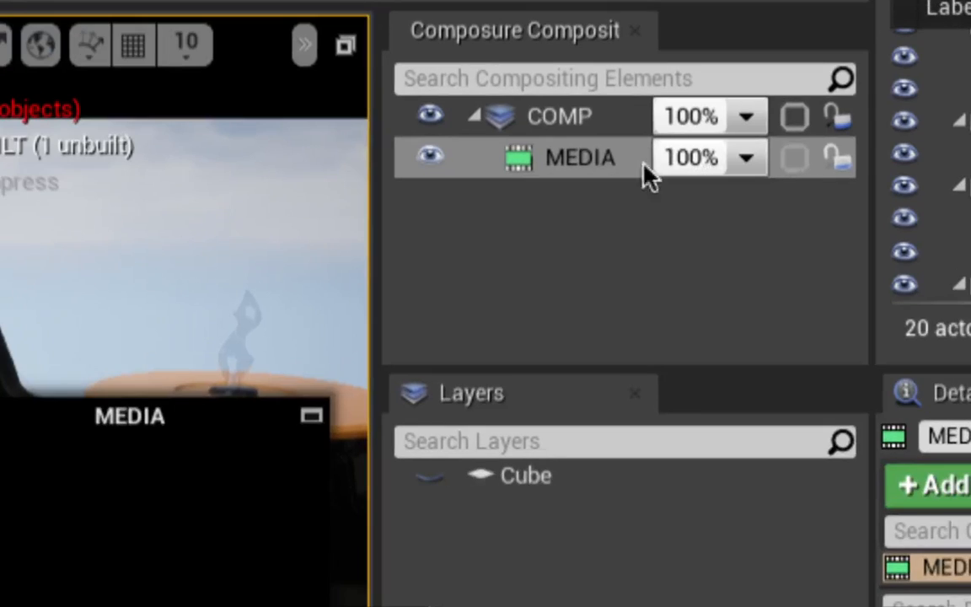
left_click(609, 162)
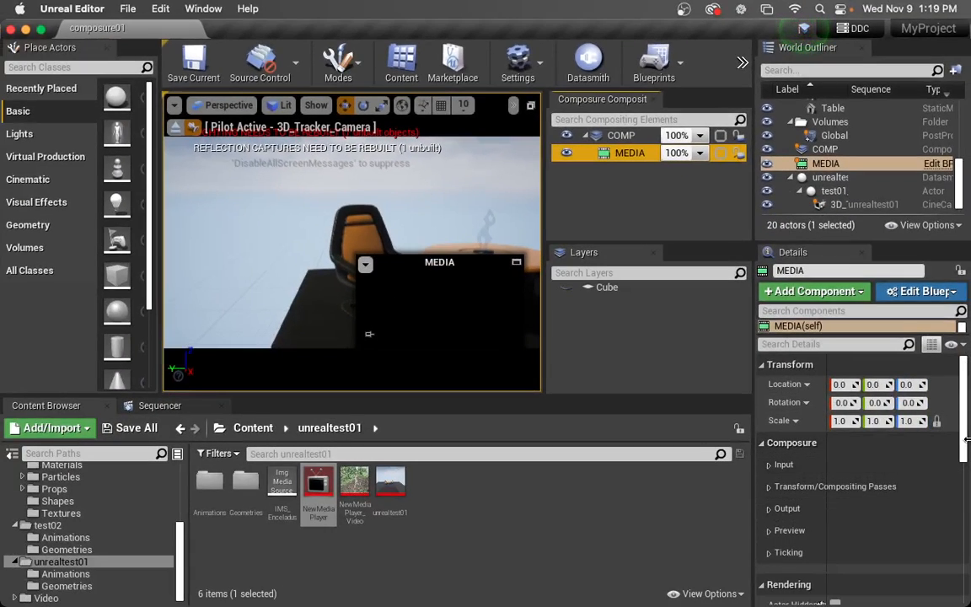
scroll(927, 459, "down", 2)
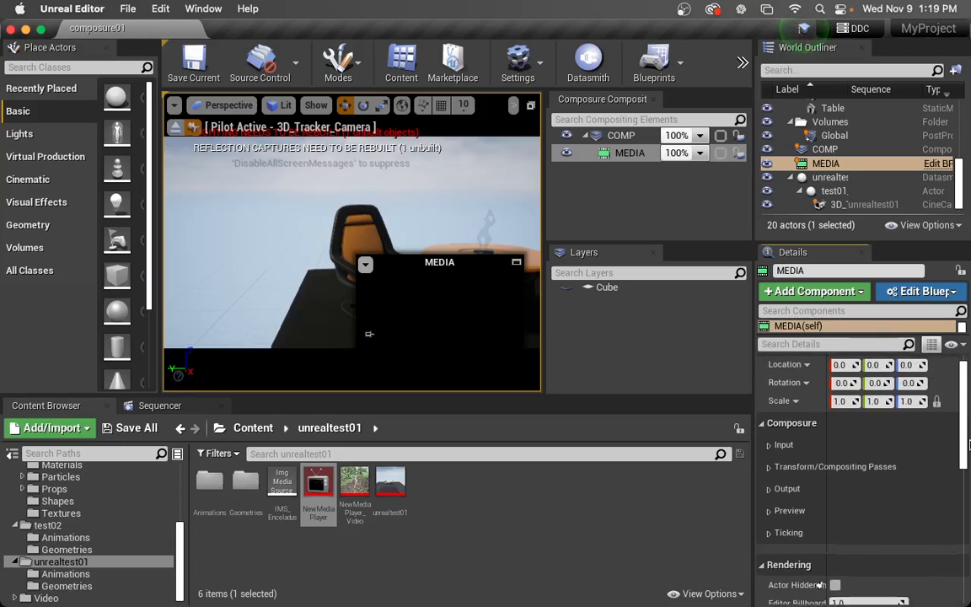
left_click(769, 440)
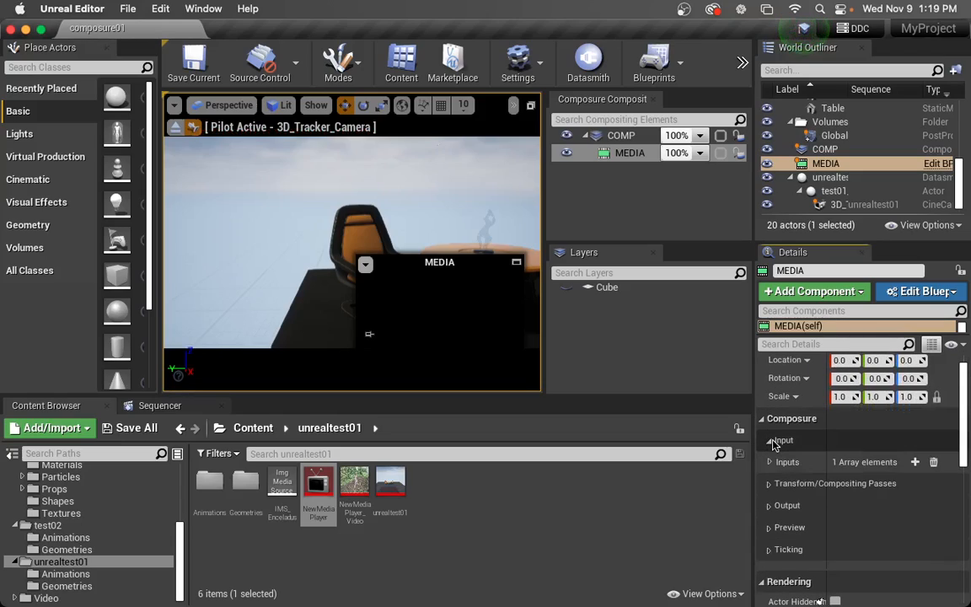
left_click(772, 462)
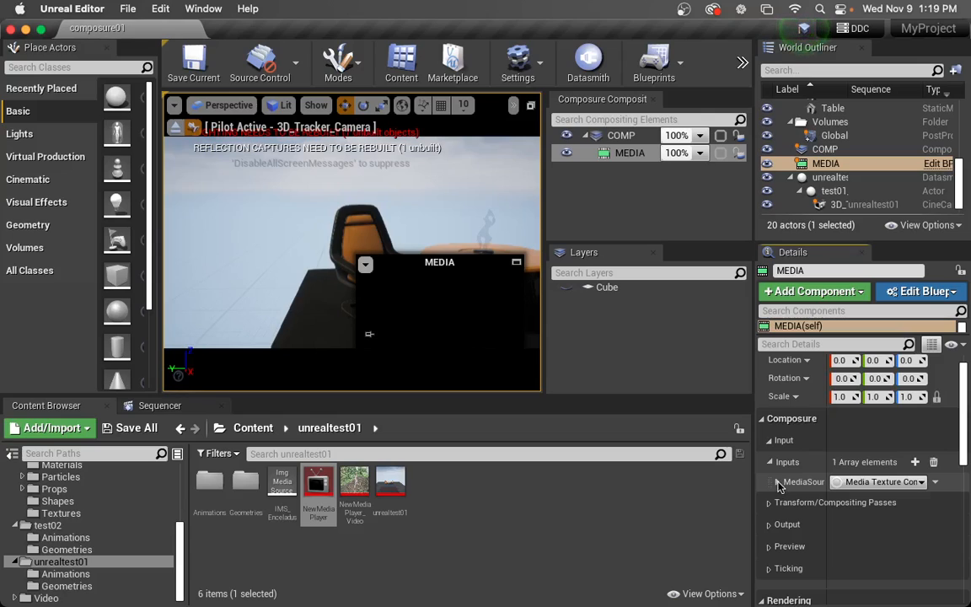
left_click(777, 482)
scroll(967, 447, "down", 3)
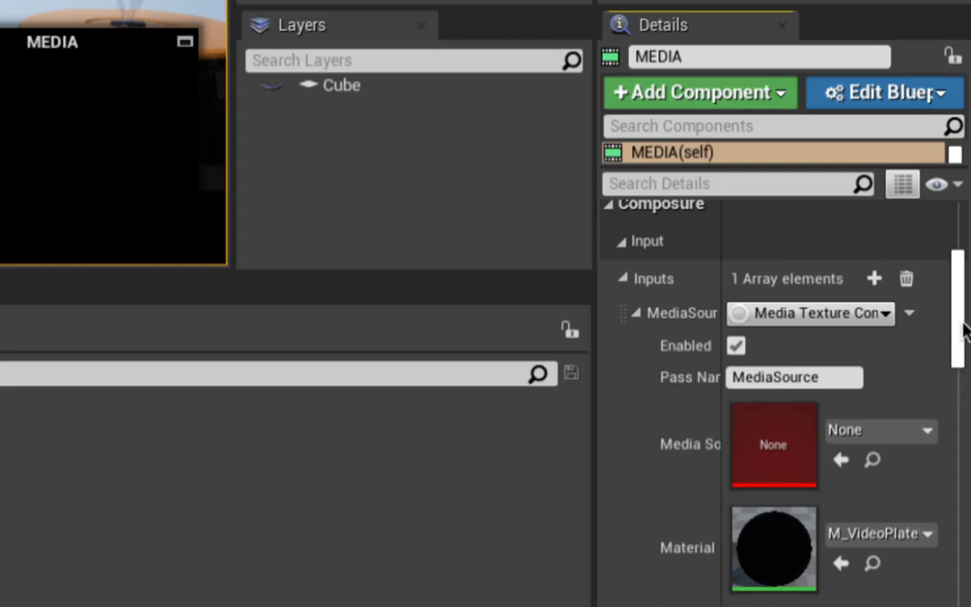
scroll(962, 331, "down", 1)
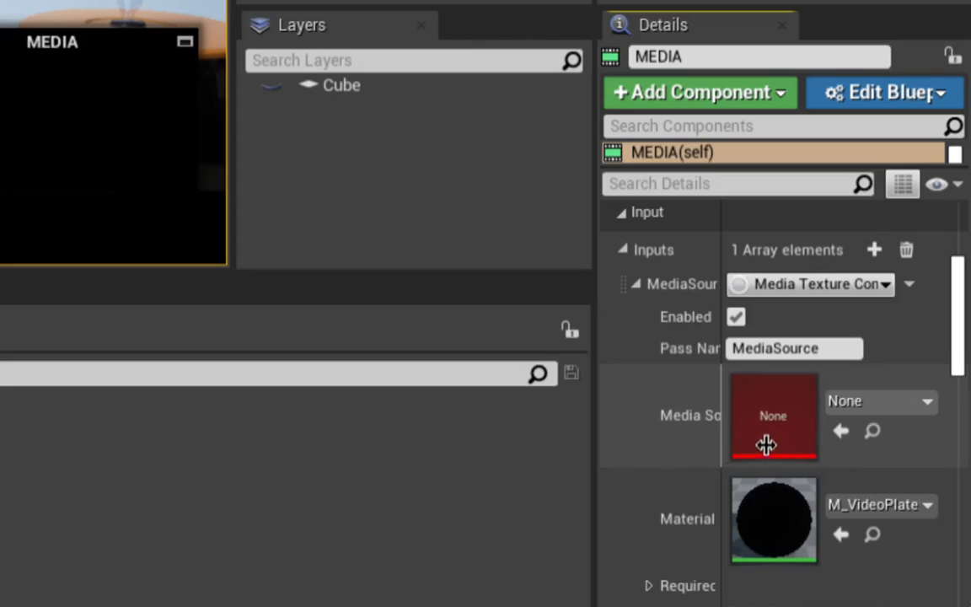
left_click_drag(765, 444, 777, 444)
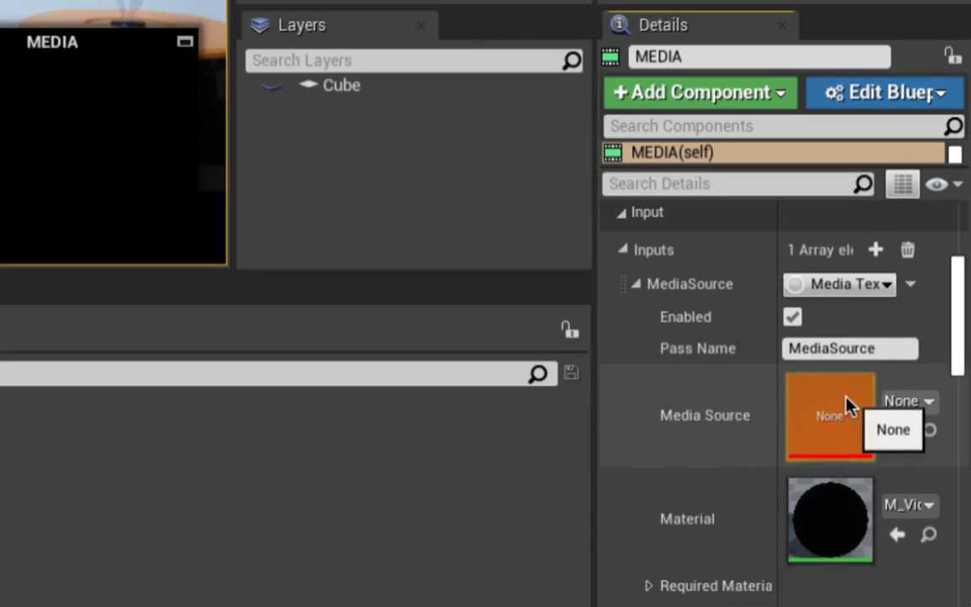
Assign the NewMediaPlayer_Video media texture as the Media Source of the MEDIA element's MediaSource input
left_click(896, 402)
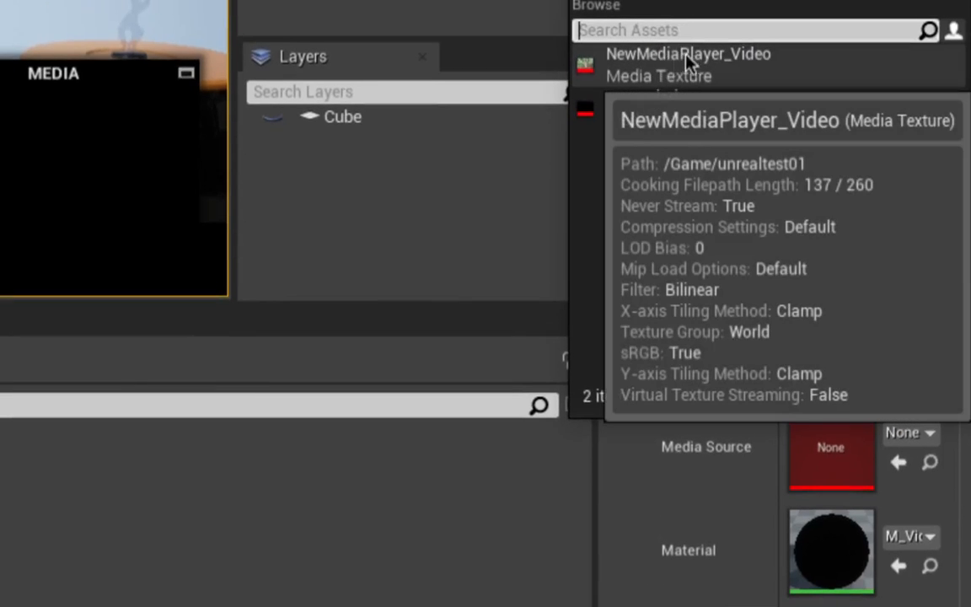
left_click(714, 65)
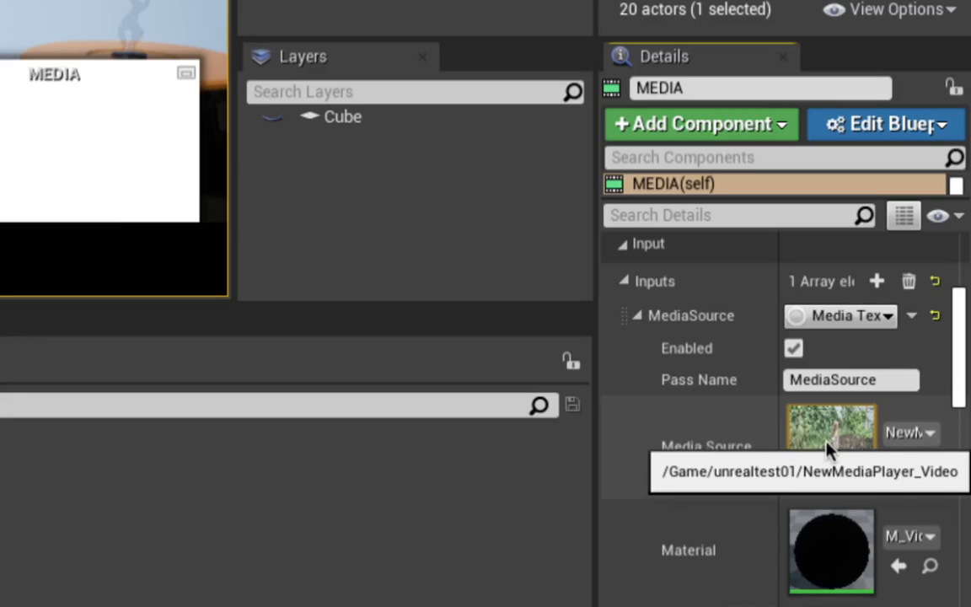
left_click(909, 434)
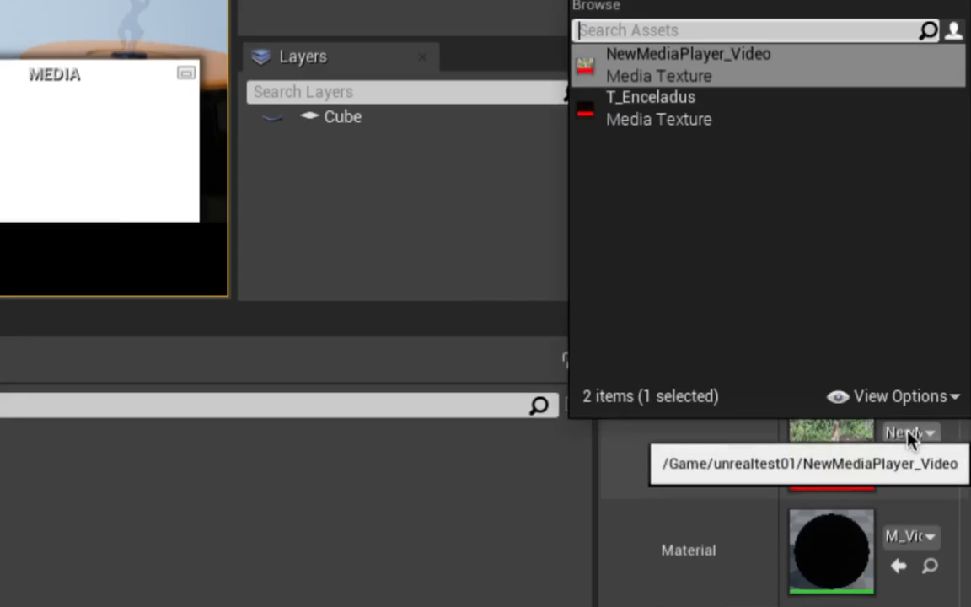
left_click(739, 72)
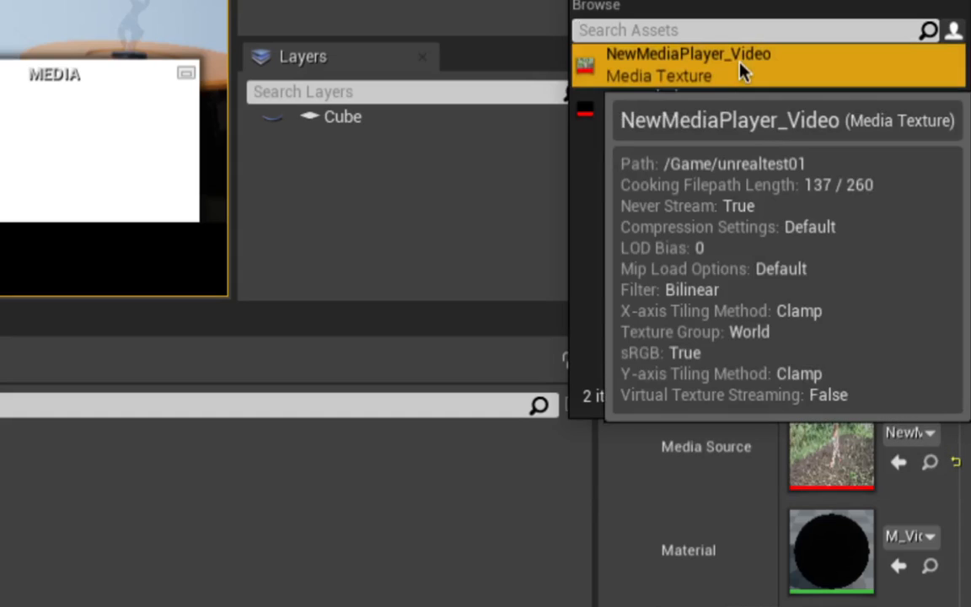
left_click(611, 428)
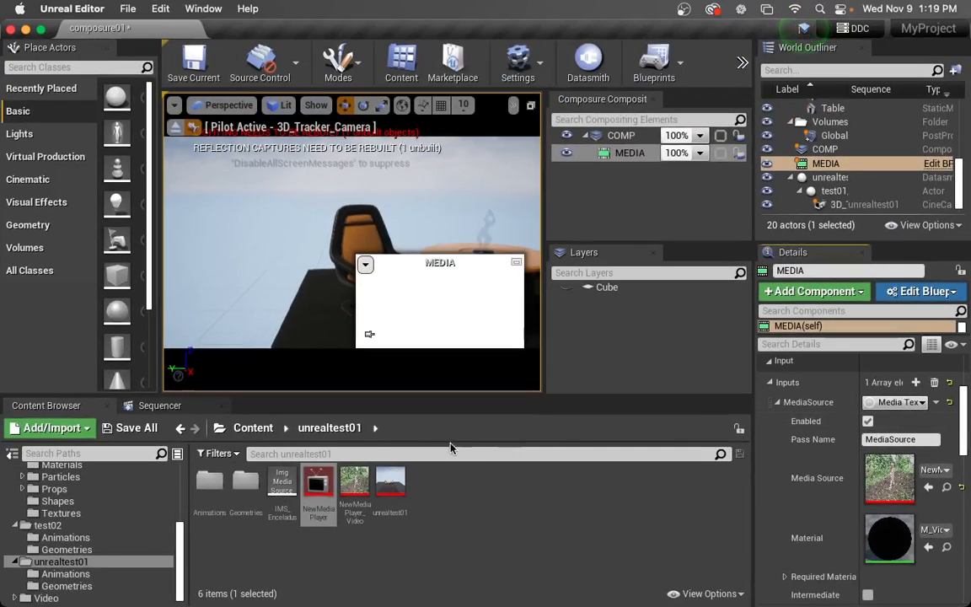
Play IMS_Enceladus in the NewMediaPlayer window beside the viewport to check the MEDIA preview, then close the player
double_click(331, 498)
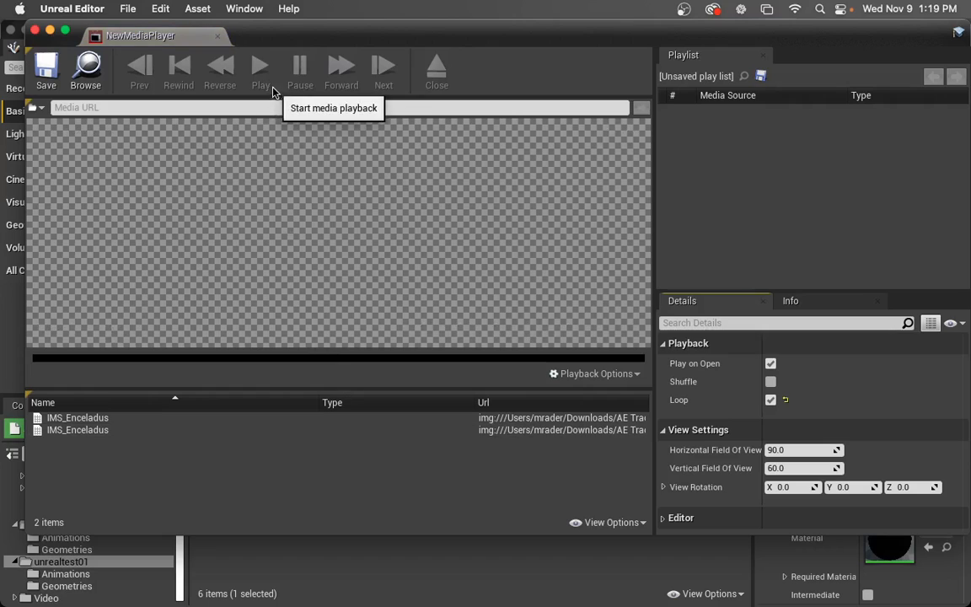
left_click_drag(288, 42, 770, 108)
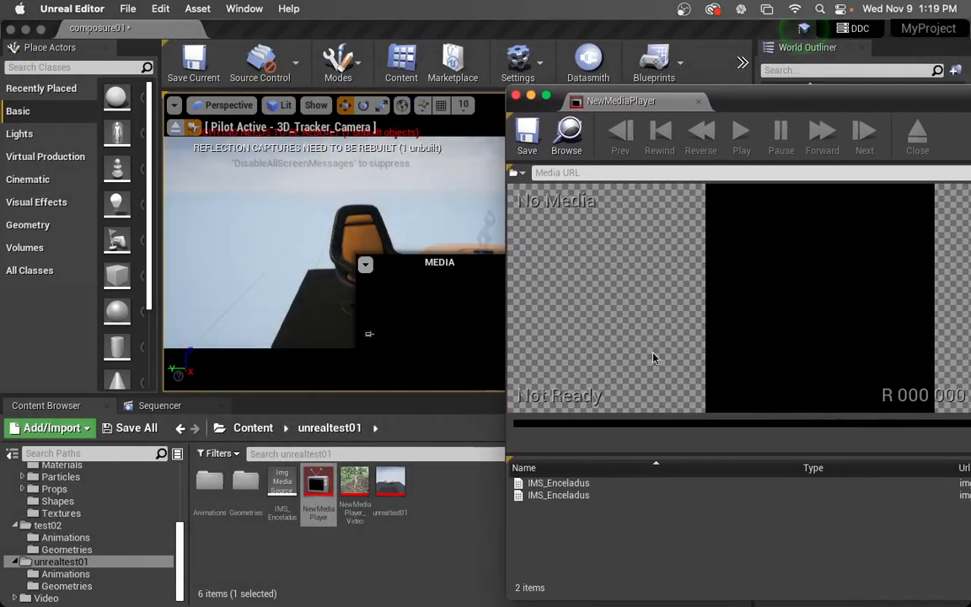
double_click(561, 482)
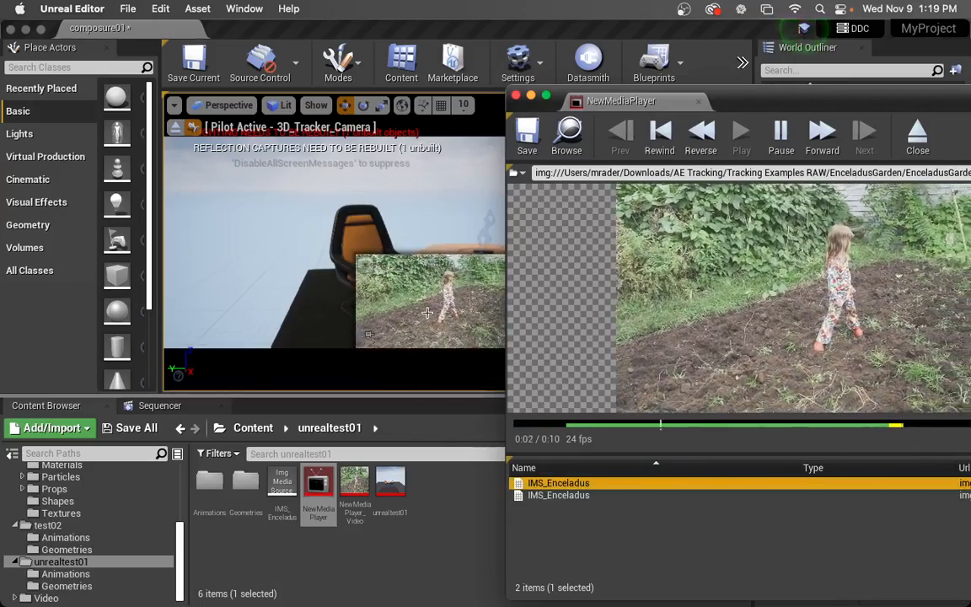
left_click(743, 103)
left_click_drag(742, 103, 727, 93)
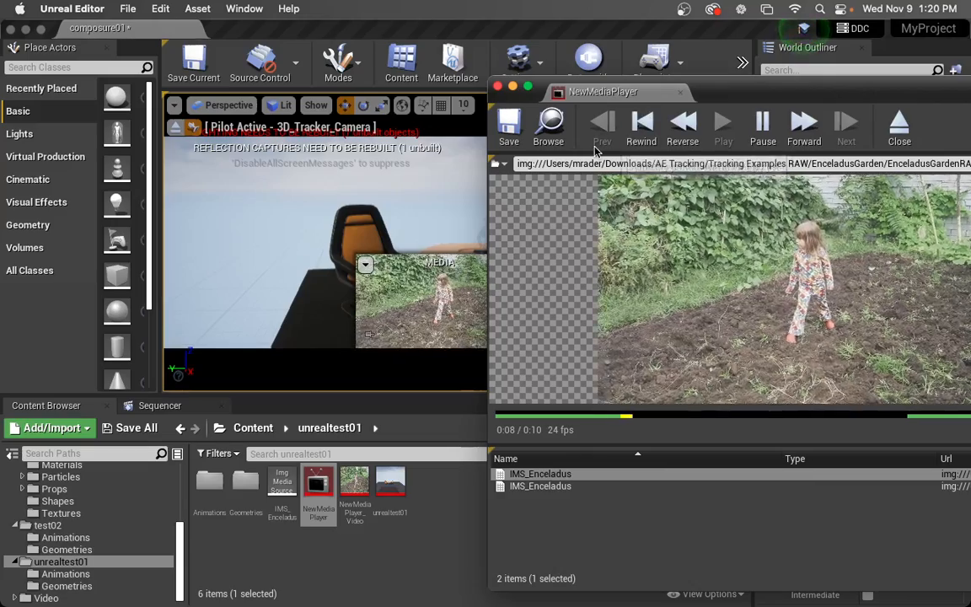
left_click(498, 86)
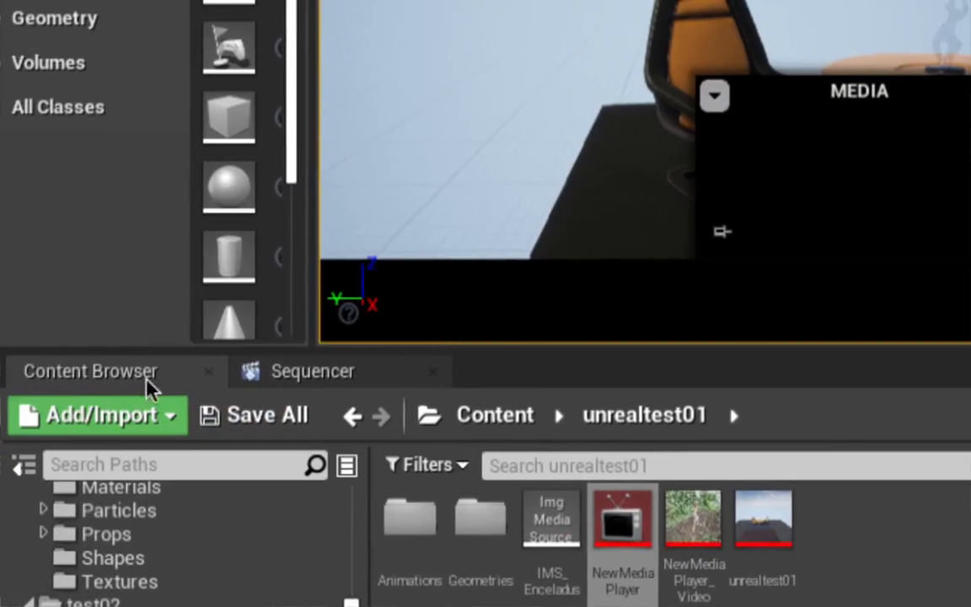
In Sequencer, add a Media Track to the unrealtest01 sequence and place the IMS_Enceladus source from the Video folder on it at frame 0
left_click(162, 393)
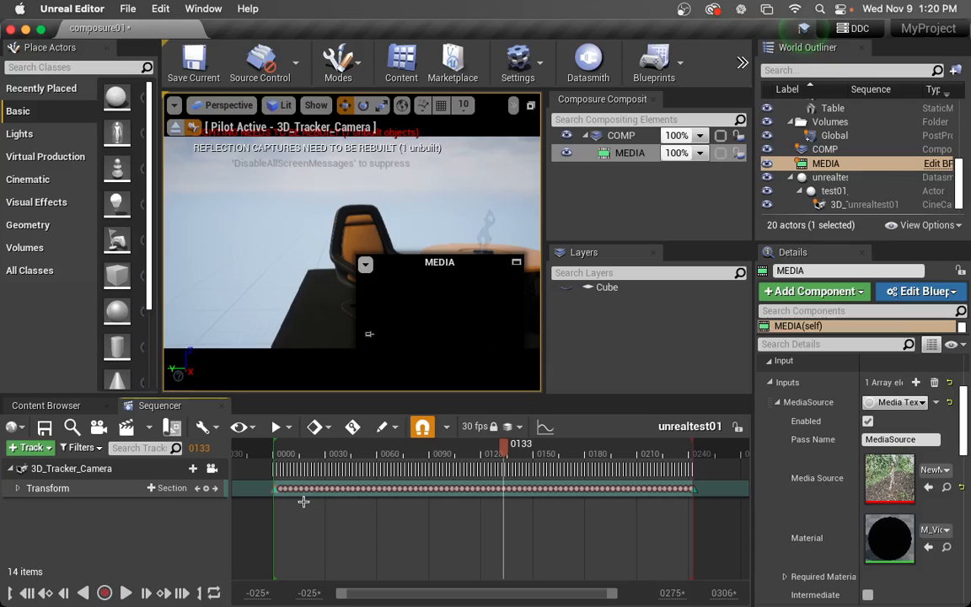
left_click_drag(340, 466, 273, 473)
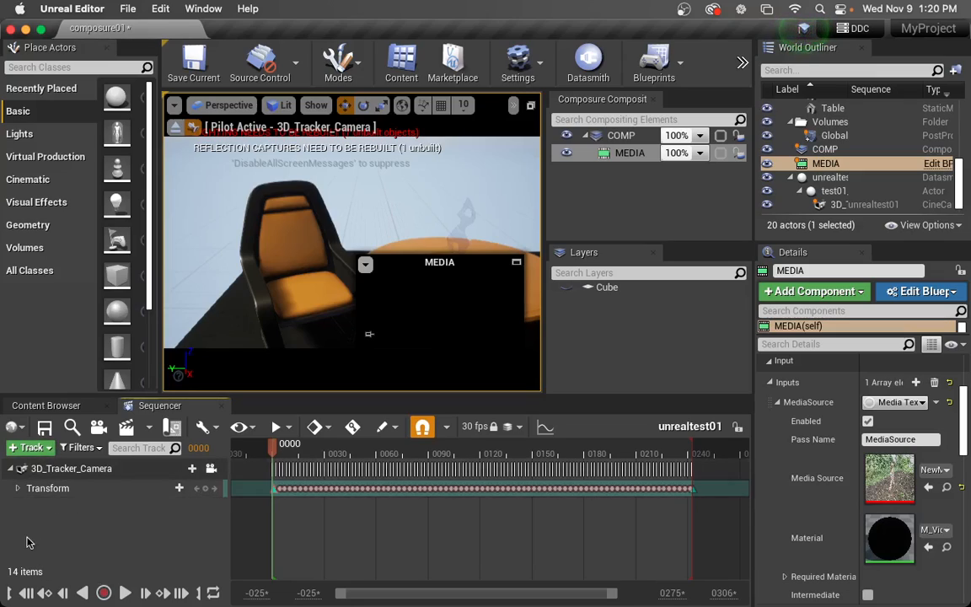
left_click(32, 448)
left_click(76, 532)
left_click(10, 447)
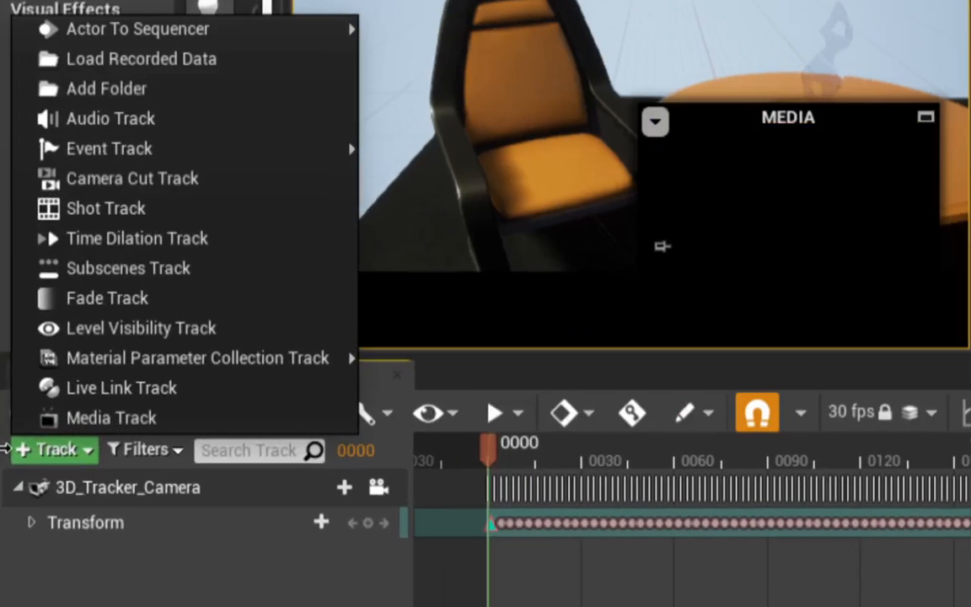
left_click(153, 420)
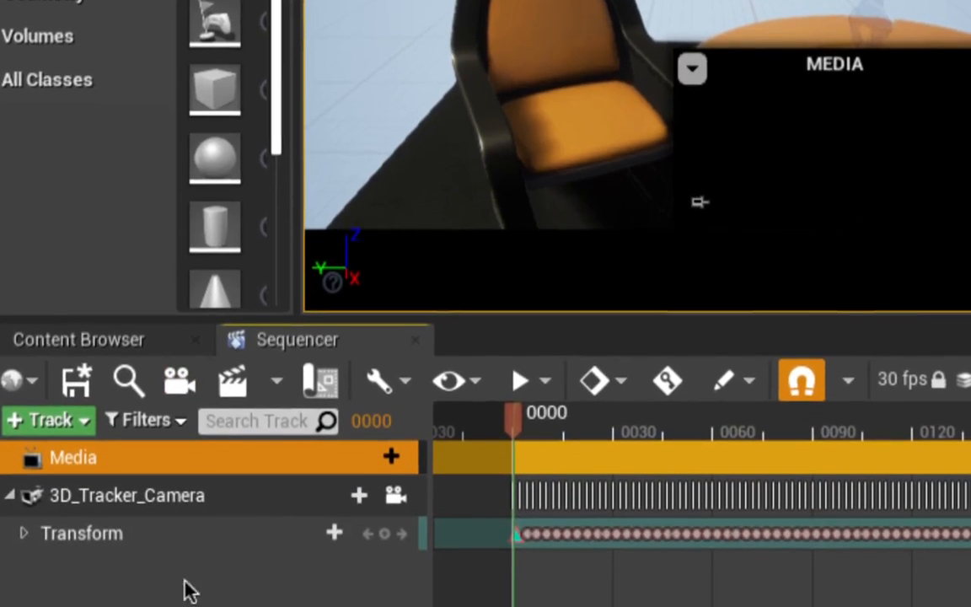
left_click(356, 459)
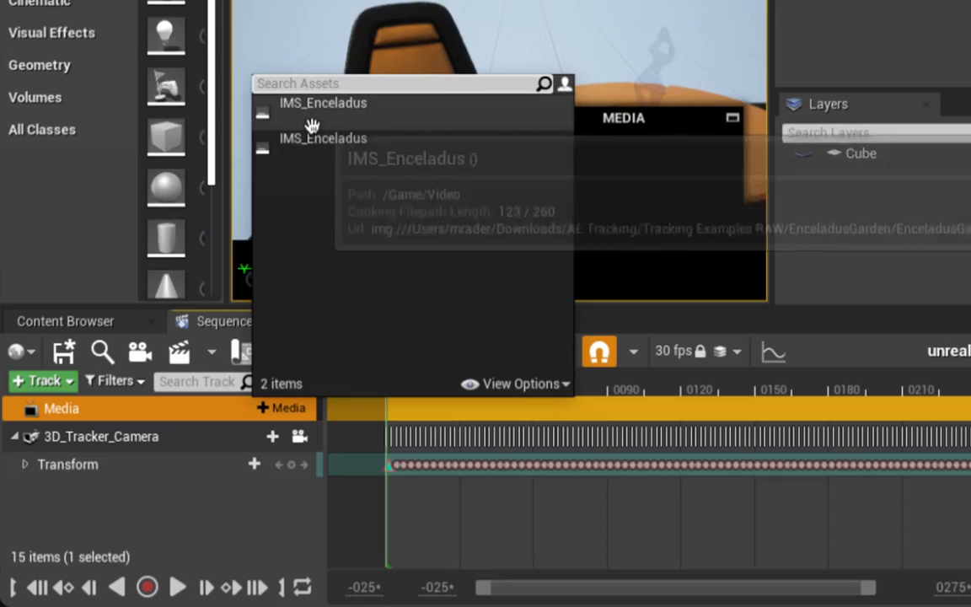
left_click(311, 118)
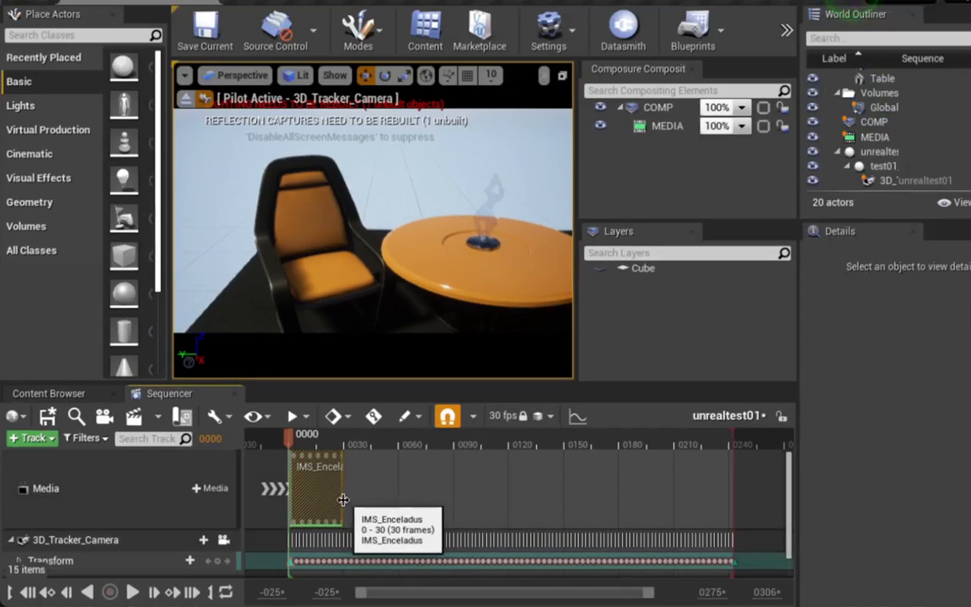
Extend the IMS_Enceladus media section to frame 243 and set its Media Texture to NewMediaPlayer_Video
left_click_drag(341, 502, 730, 495)
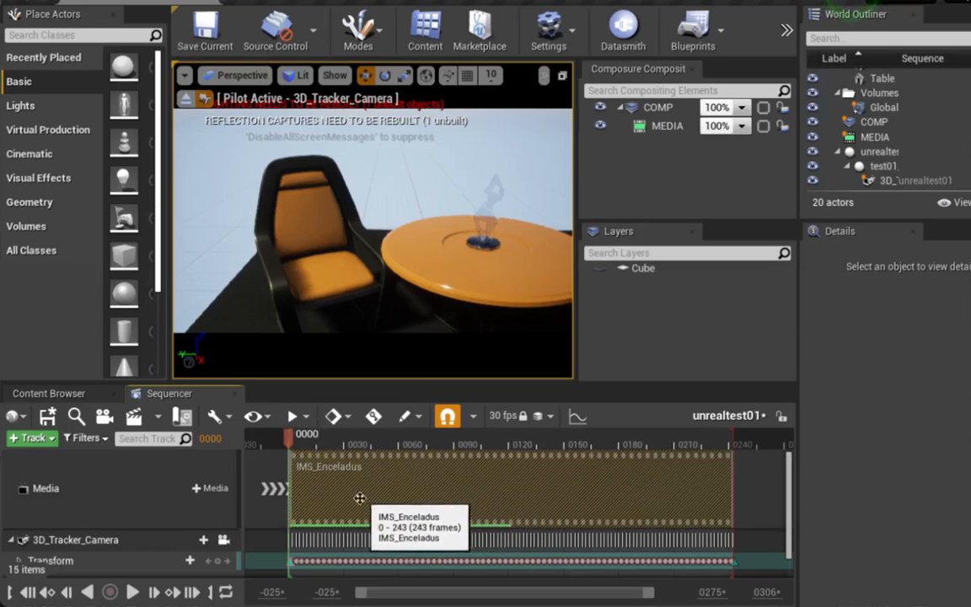
right_click(392, 488)
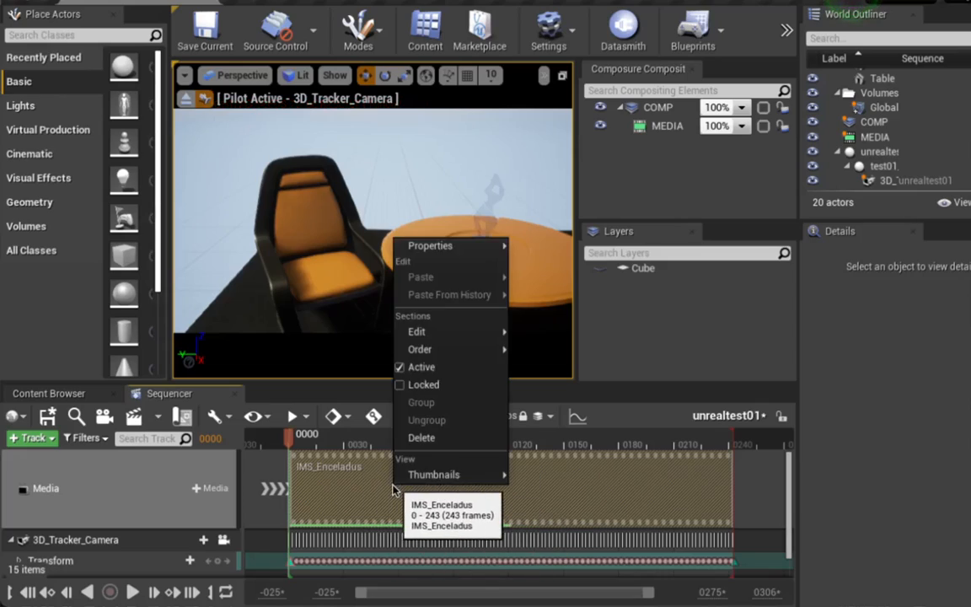
mouse_move(446, 245)
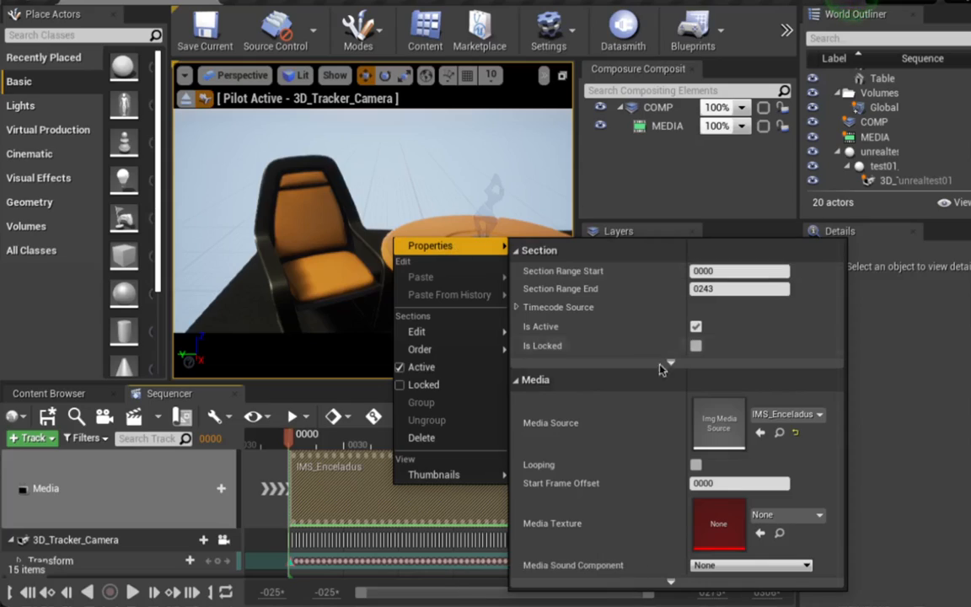
left_click(792, 518)
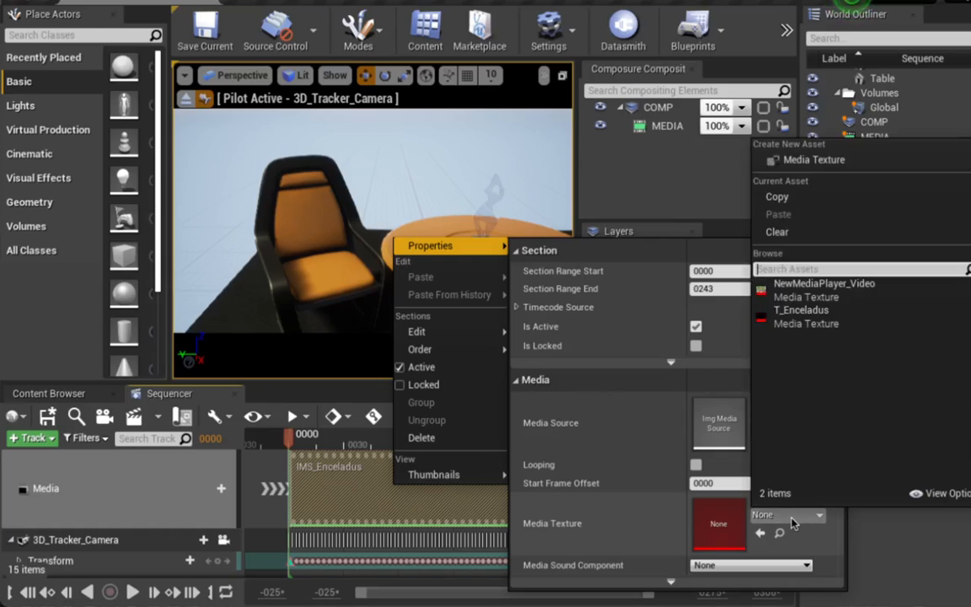
left_click(798, 293)
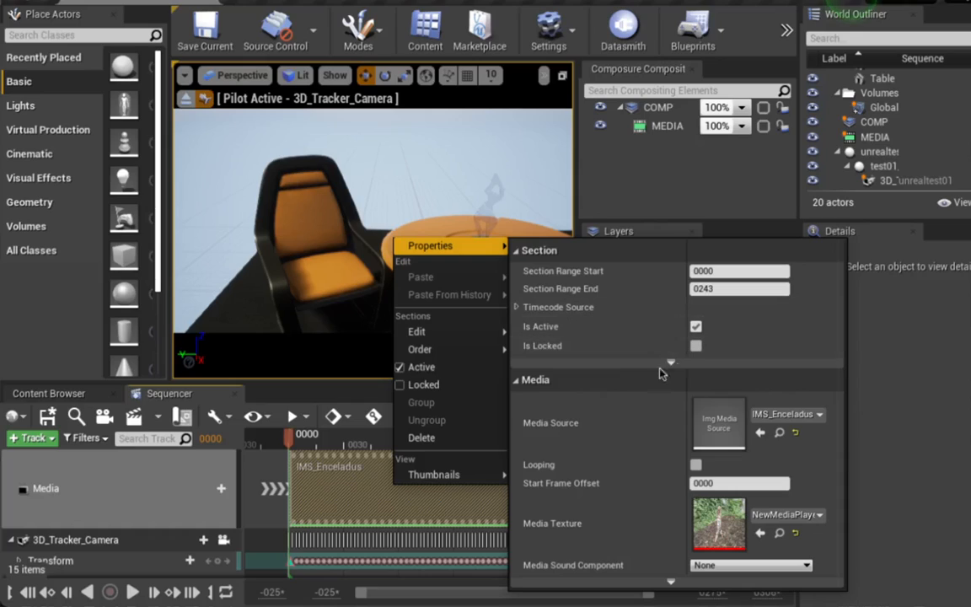
left_click(321, 445)
Scrub the unrealtest01 sequence to frame 88 with the MEDIA preview showing, checking the footage against the camera motion
left_click_drag(313, 437, 413, 437)
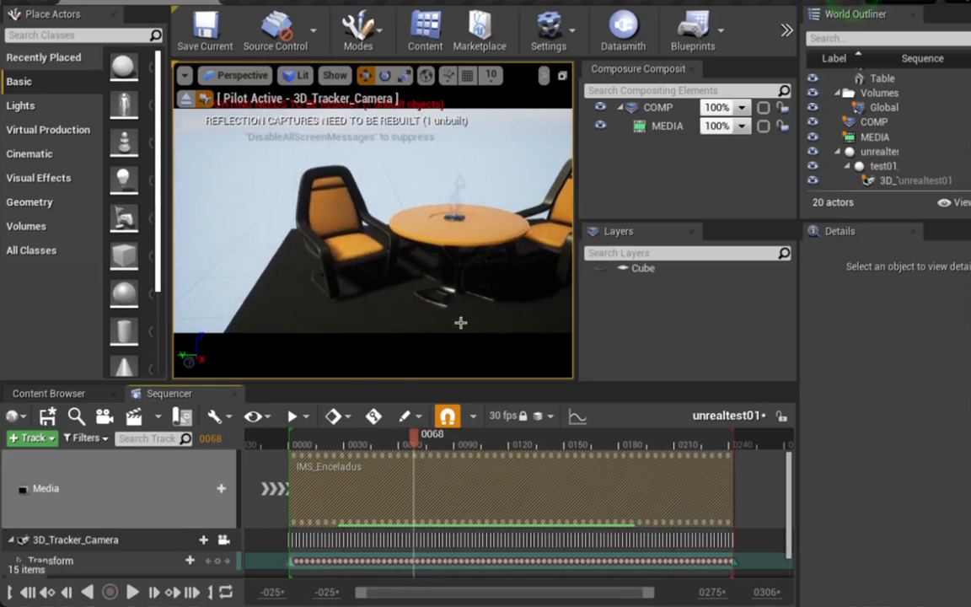
left_click(665, 128)
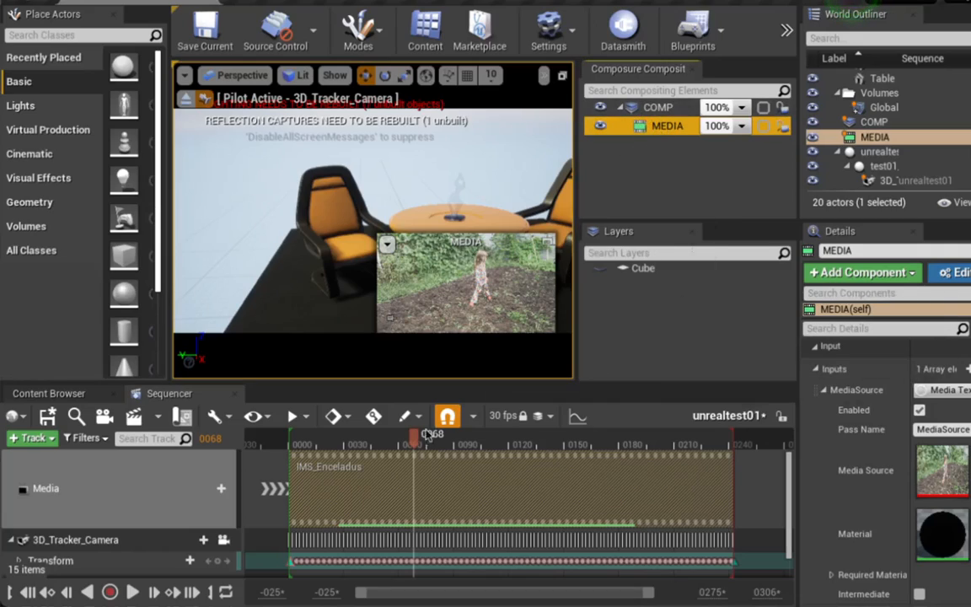
left_click_drag(404, 442, 451, 478)
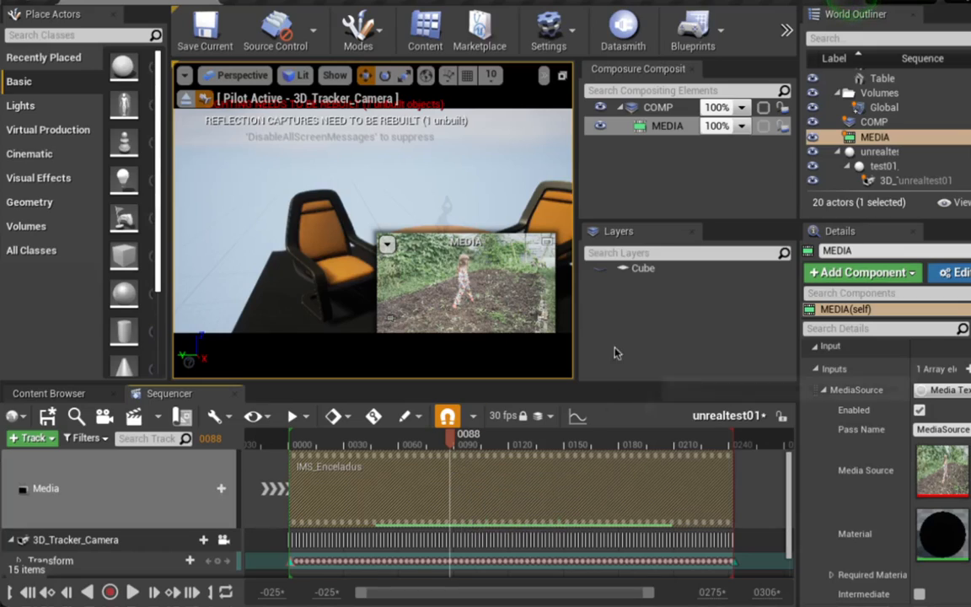
Pin the MEDIA preview in the viewport, deselect the element, and scrub the sequence to frame 124
left_click(658, 108)
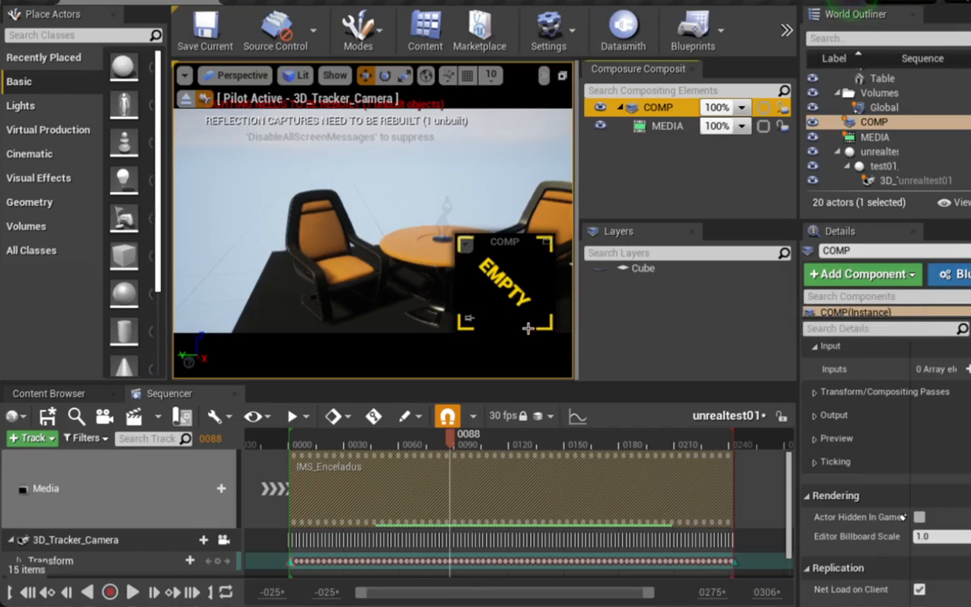
left_click(662, 128)
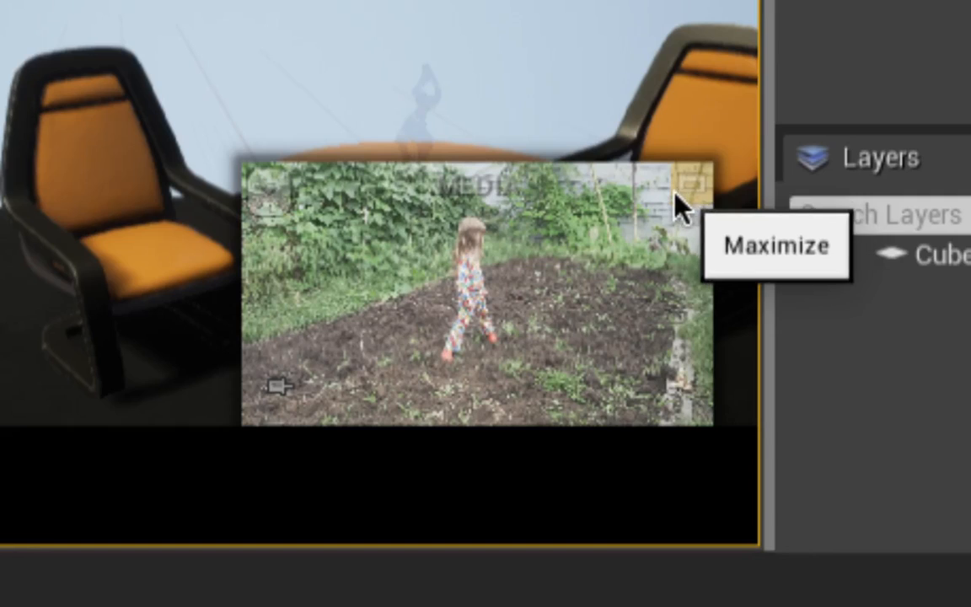
left_click(274, 390)
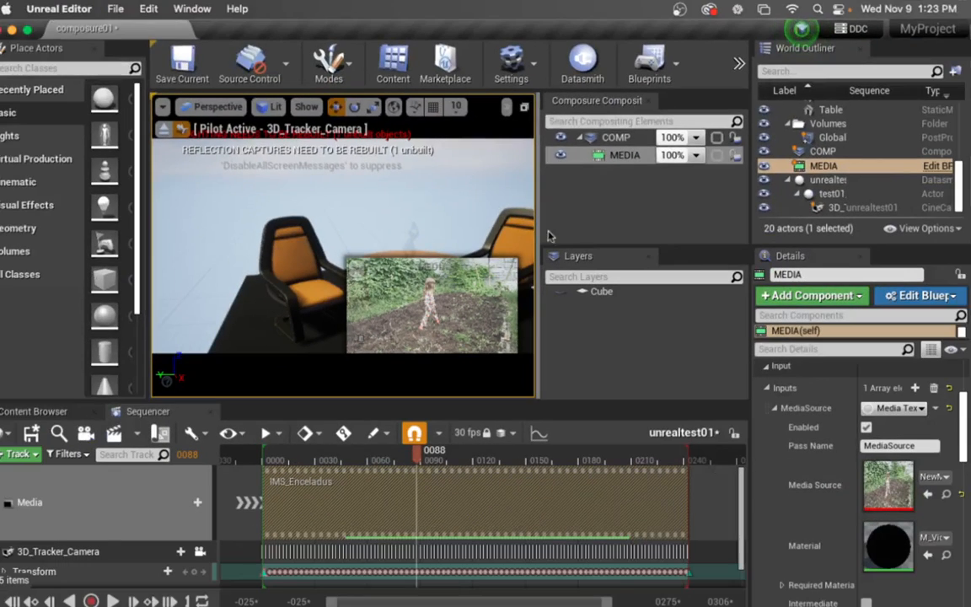
left_click(747, 127)
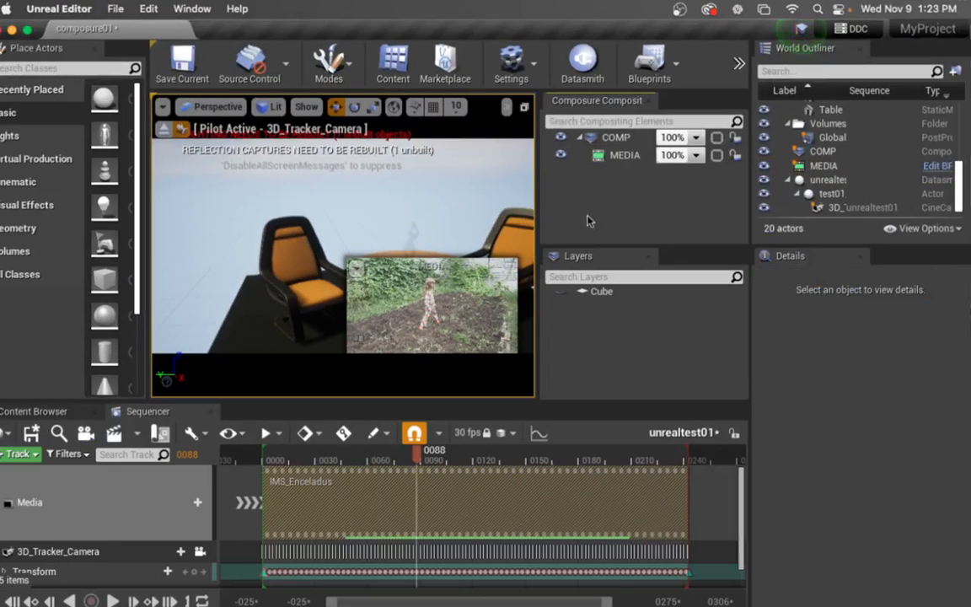
left_click(624, 155)
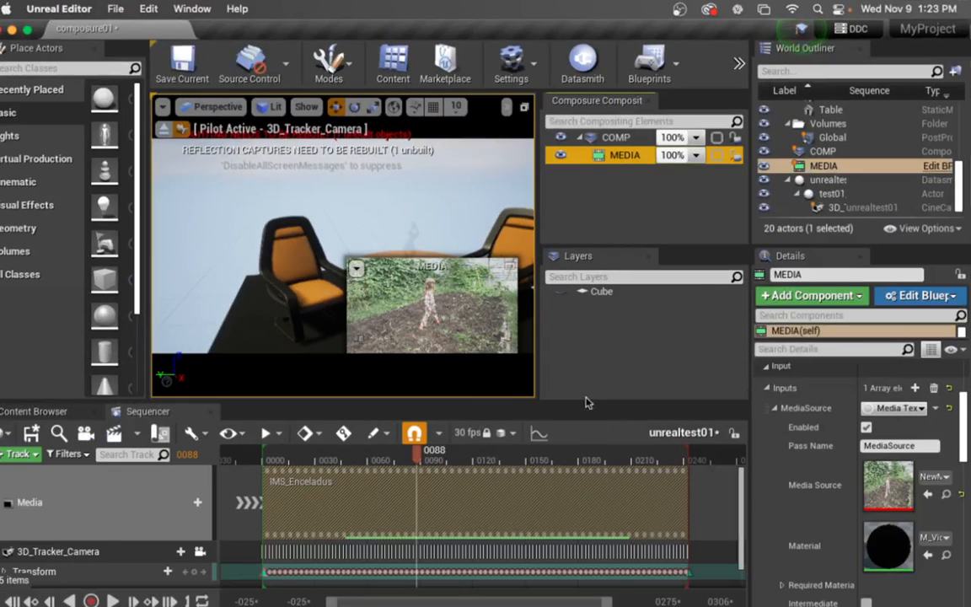
left_click(611, 205)
left_click_drag(416, 453, 443, 483)
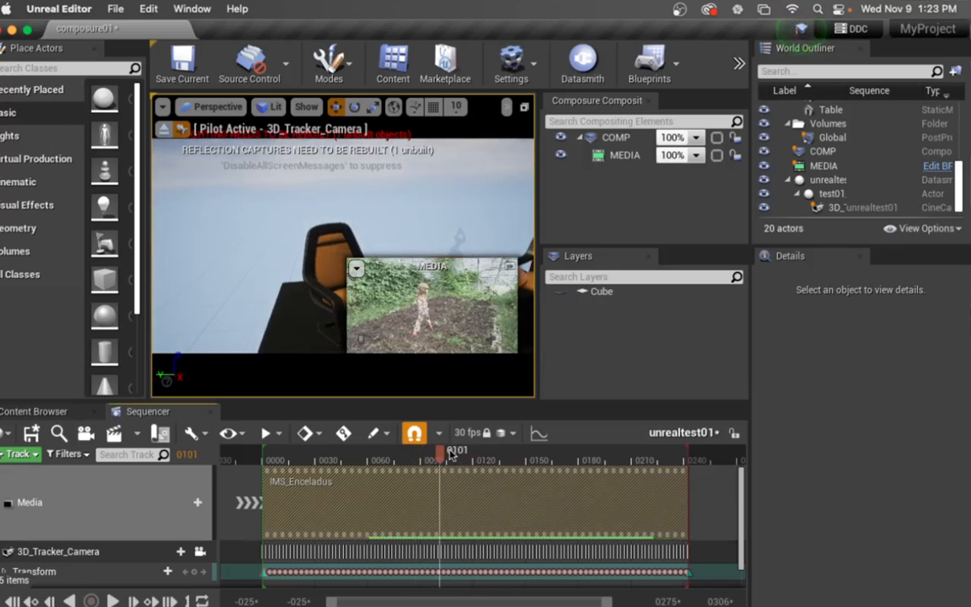
left_click_drag(405, 455, 481, 483)
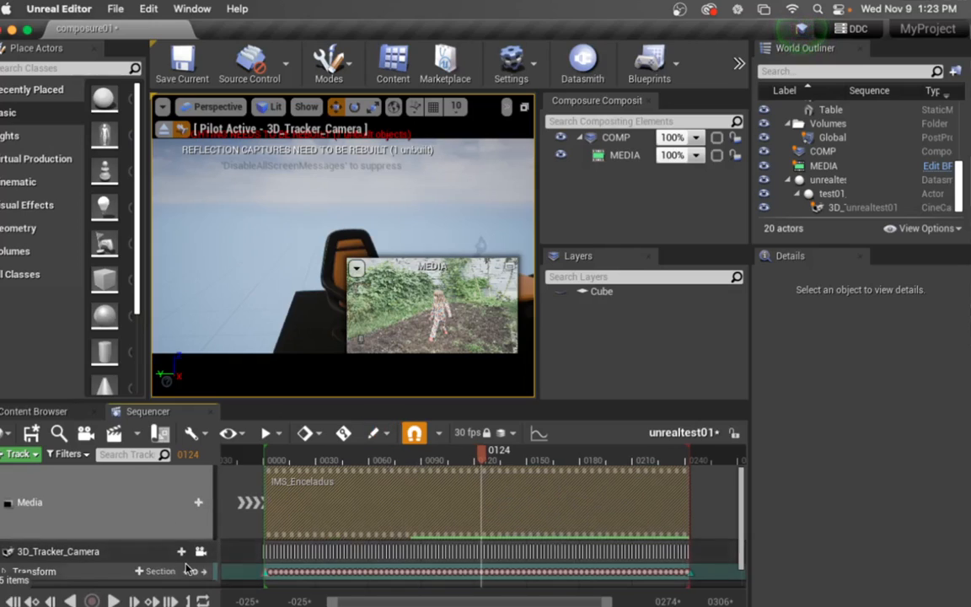
Release the viewport from 3D_Tracker_Camera and open the viewport camera speed setting for free movement around the chairs and table
left_click(200, 552)
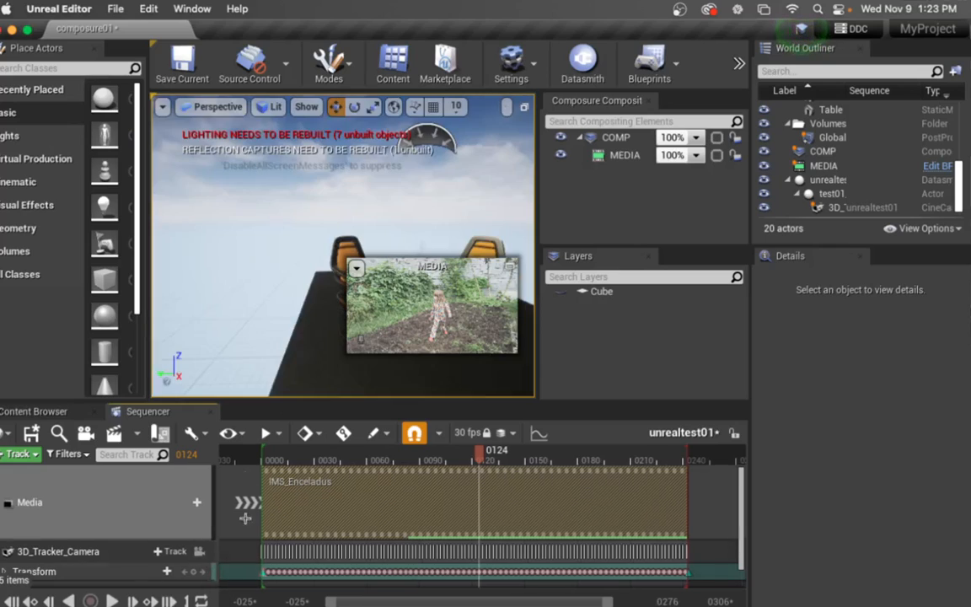
mouse_move(264, 241)
right_mouse_down()
mouse_move(299, 262)
mouse_move(291, 268)
mouse_move(264, 241)
right_mouse_up()
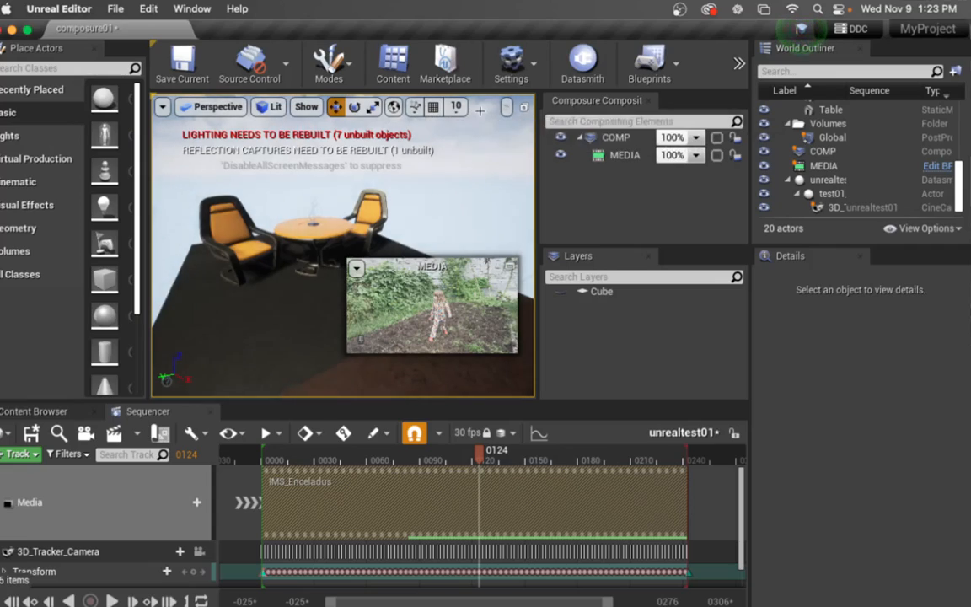
left_click(455, 106)
left_click(506, 107)
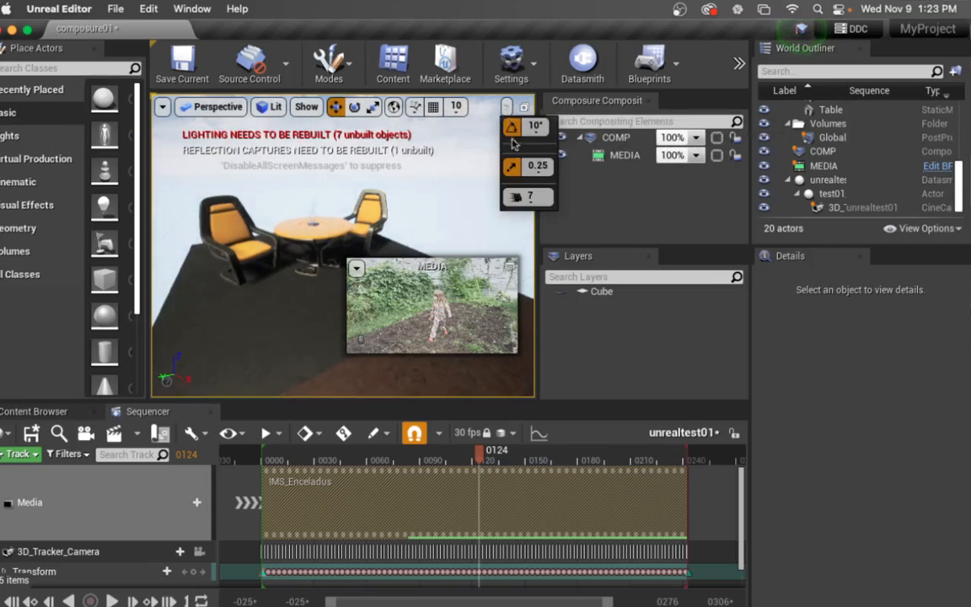
left_click(519, 196)
left_click(575, 233)
left_click(390, 242)
key("w")
right_click_drag(367, 271, 341, 244)
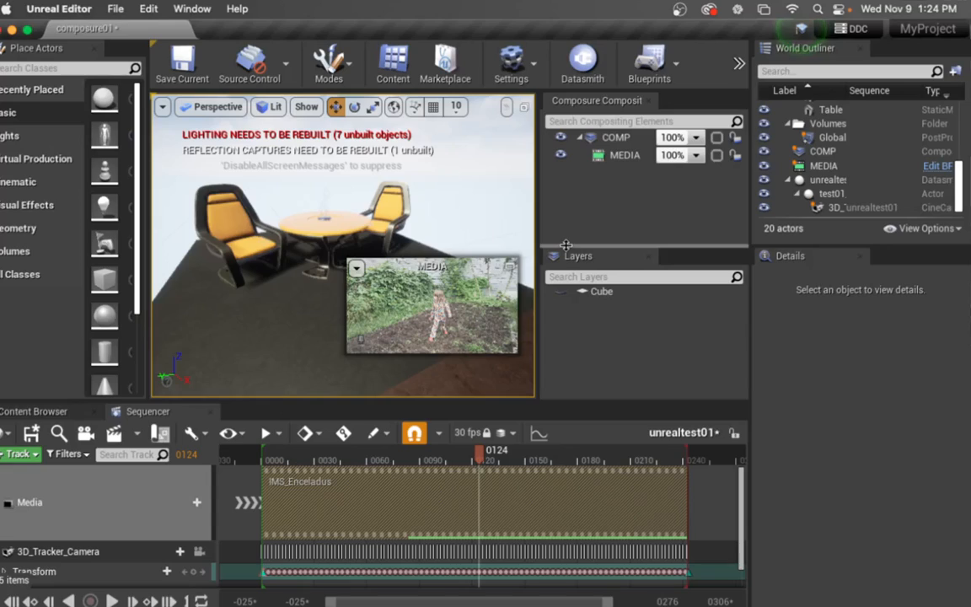
Add a CG Layer element under COMP in Composure and name it FG
left_click(612, 139)
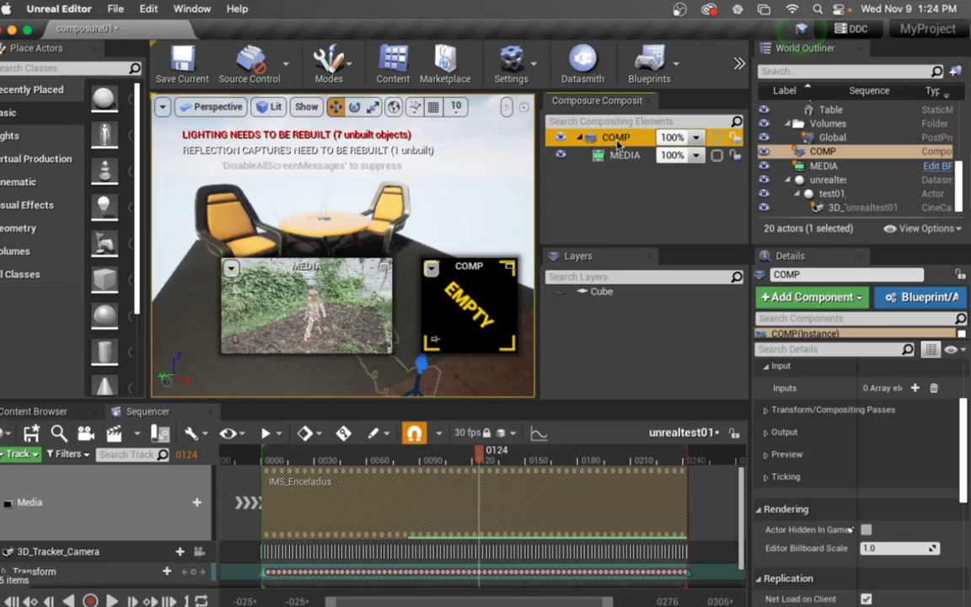
right_click(618, 142)
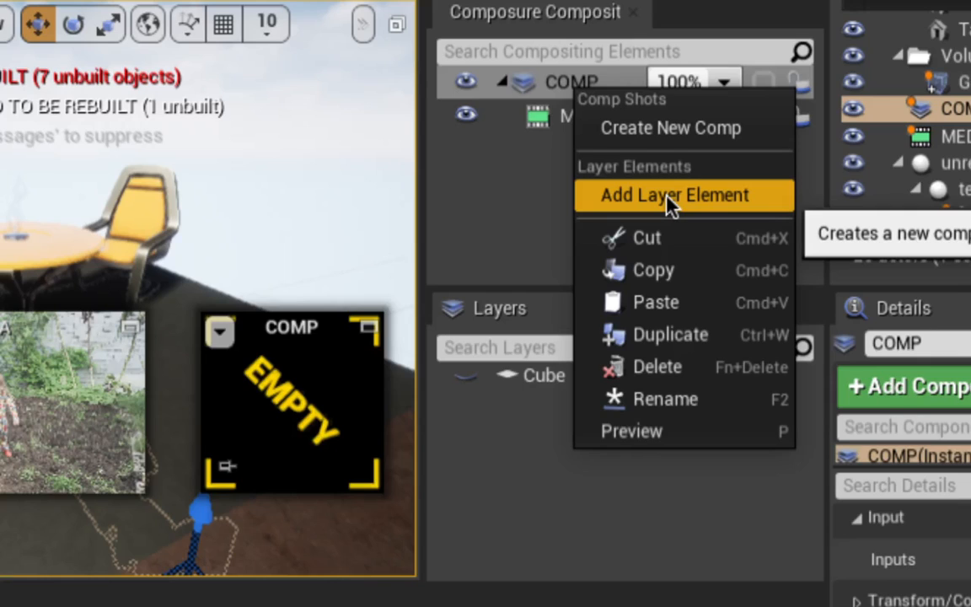
left_click(671, 199)
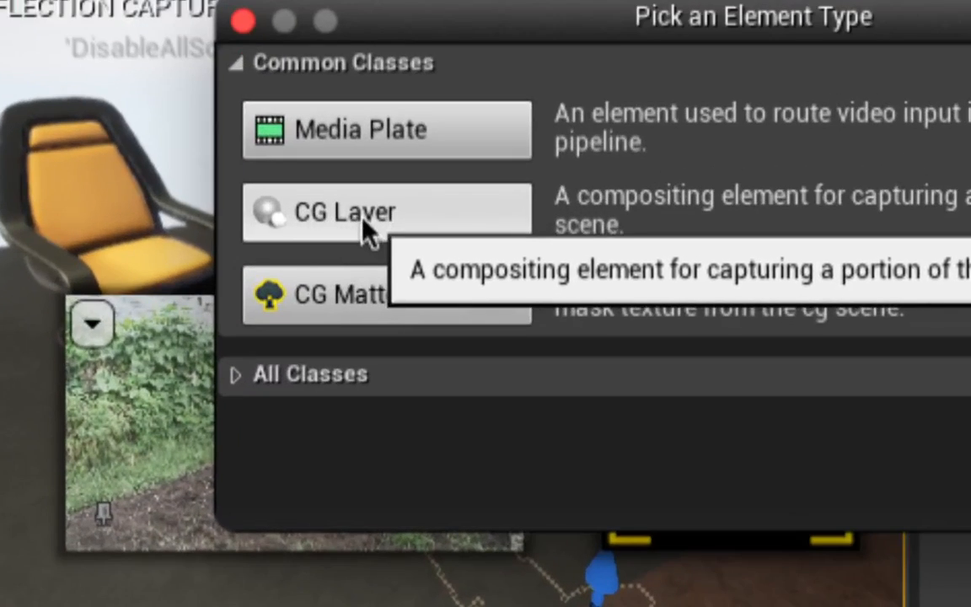
left_click(354, 226)
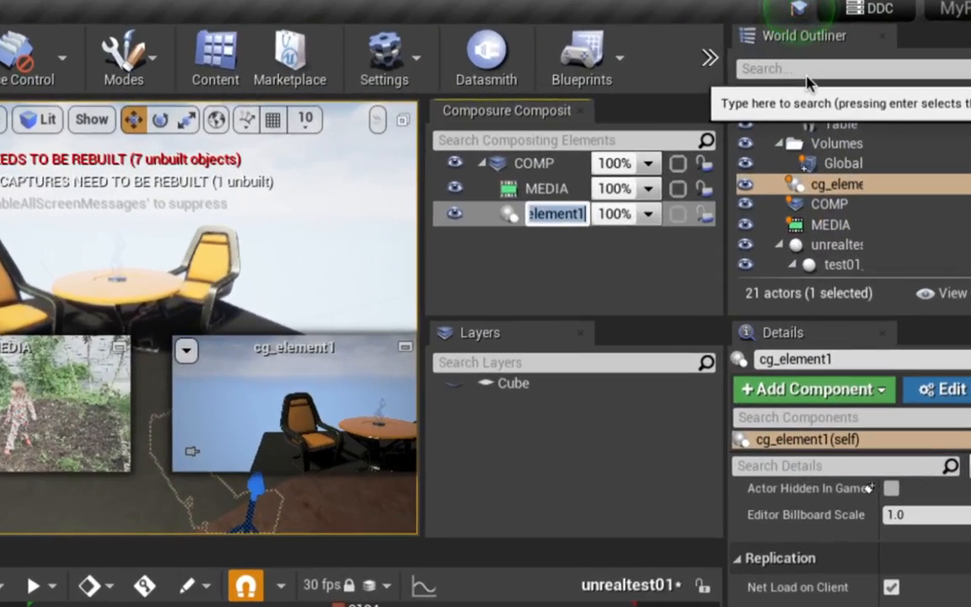
type("FG")
key("Return")
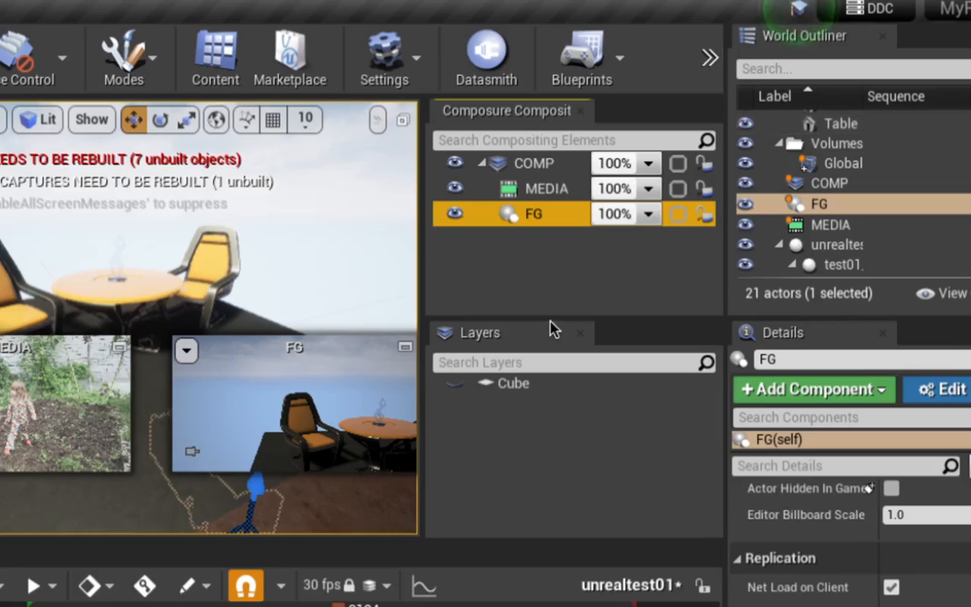
Pin the FG preview beside the MEDIA preview and scrub the sequence to frame 164 to compare both
left_click(557, 281)
left_click(537, 212)
left_click(192, 451)
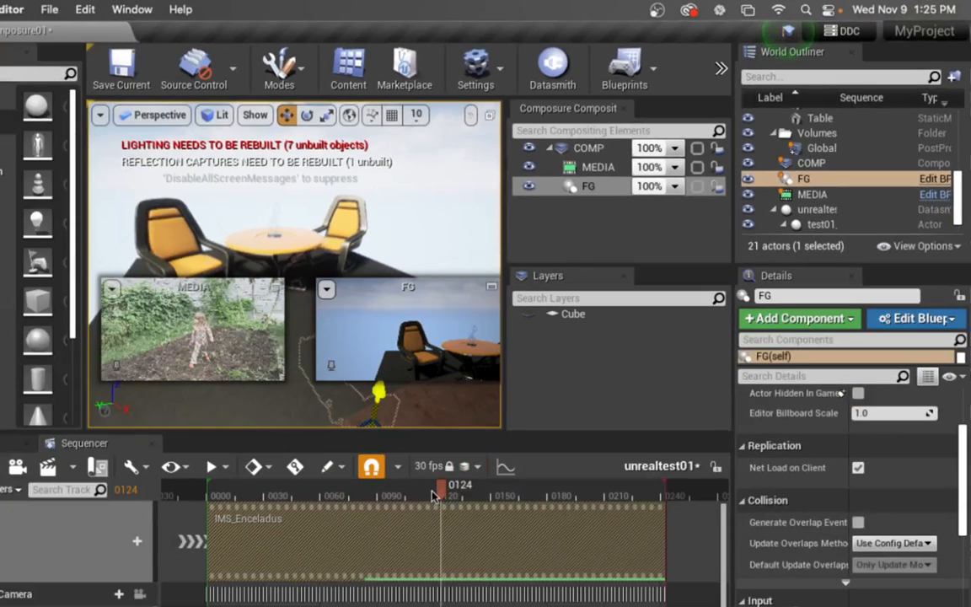
left_click_drag(413, 499, 534, 560)
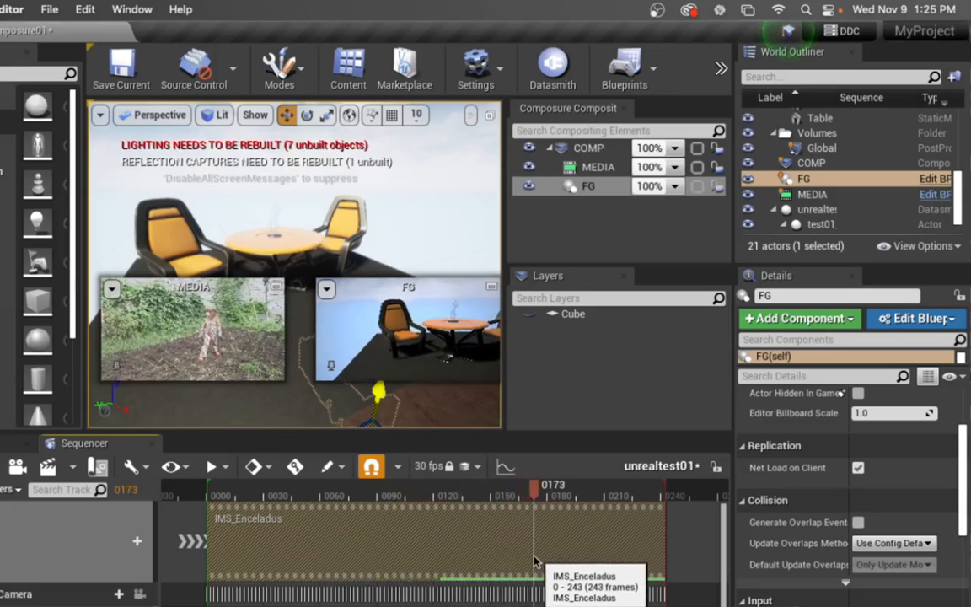
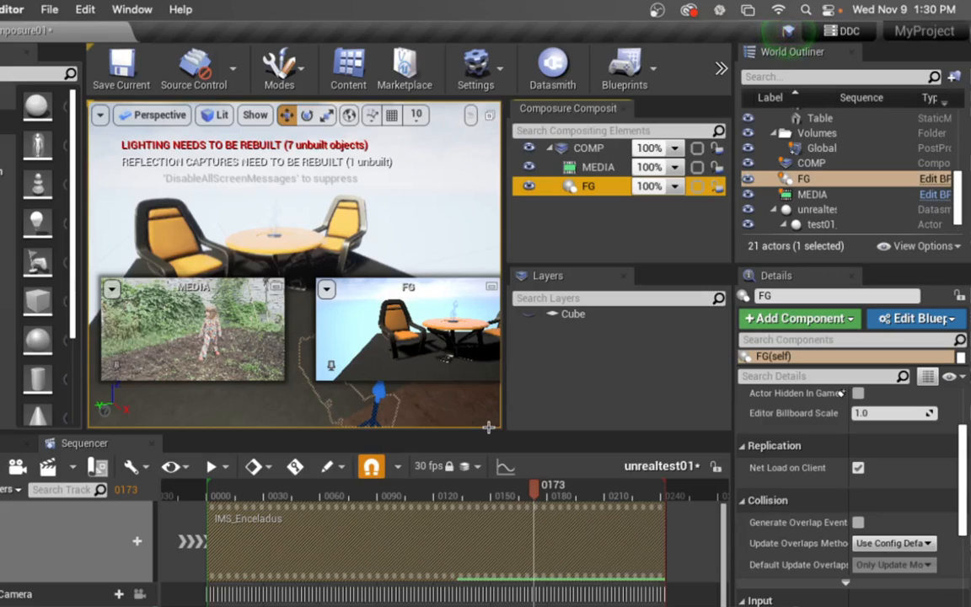
left_click_drag(533, 487, 524, 510)
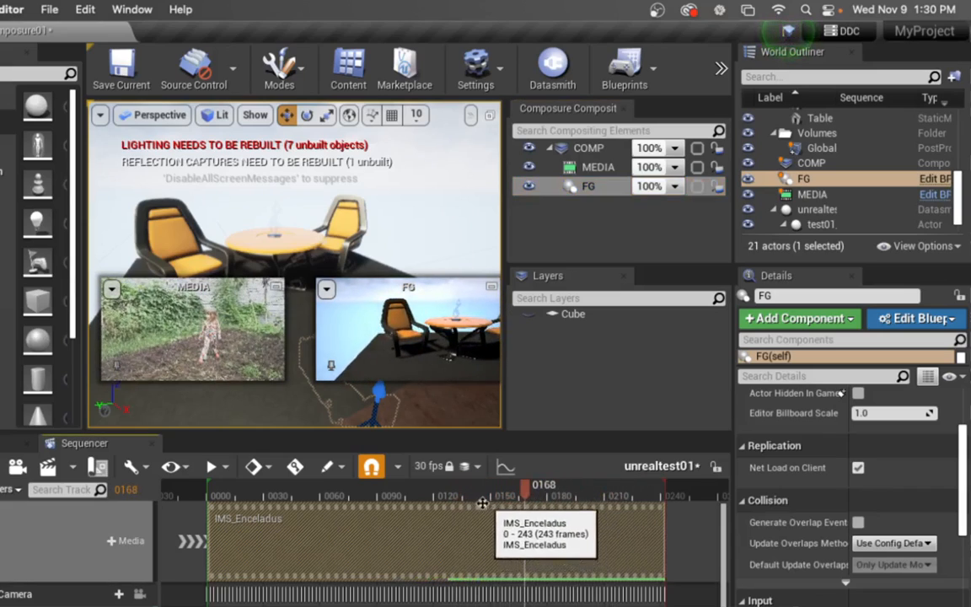
left_click_drag(455, 495, 523, 493)
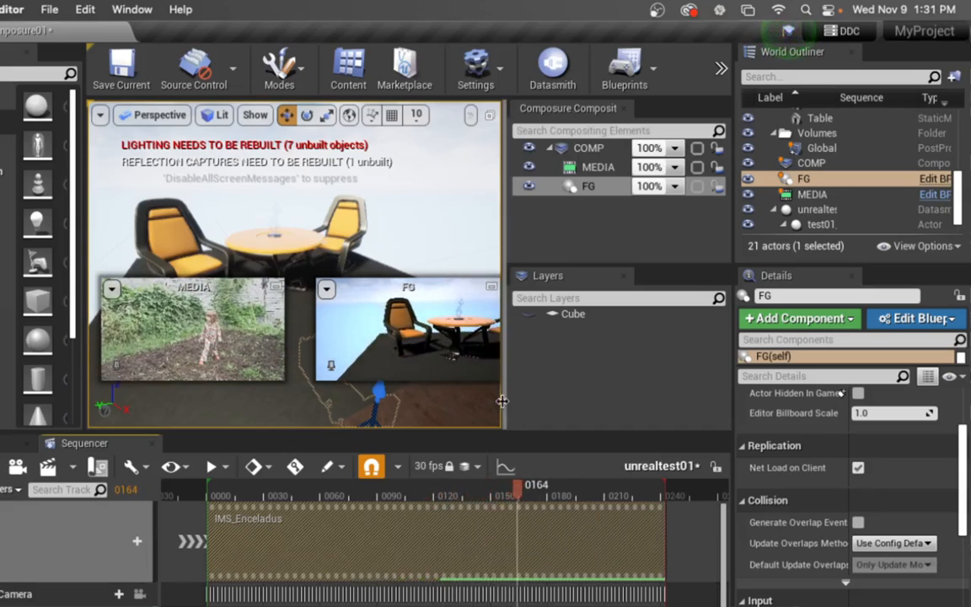
Enlarge the viewport area and delete the existing Cube layer from the Layers list
left_click_drag(505, 375, 547, 459)
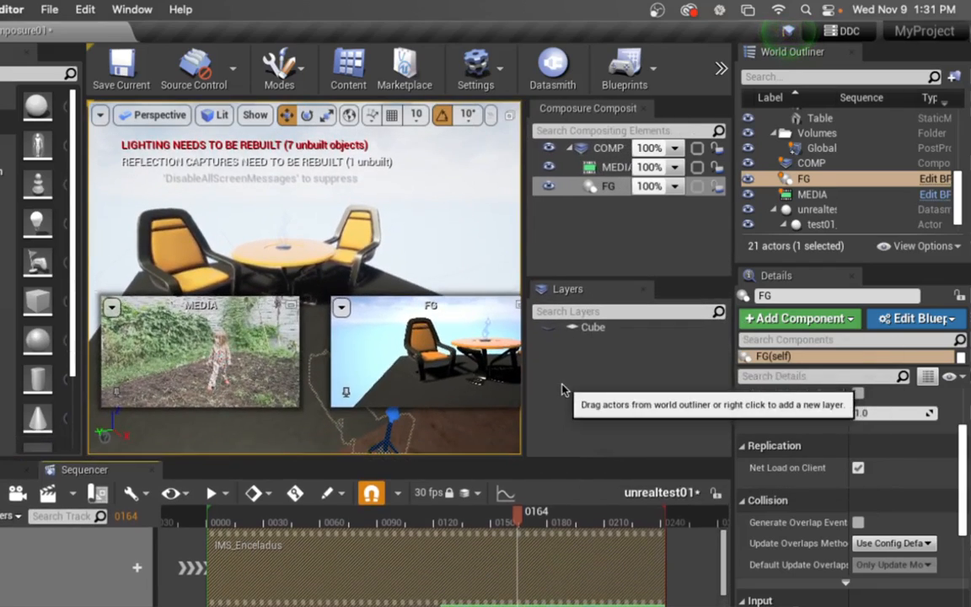
left_click(602, 332)
key("Delete")
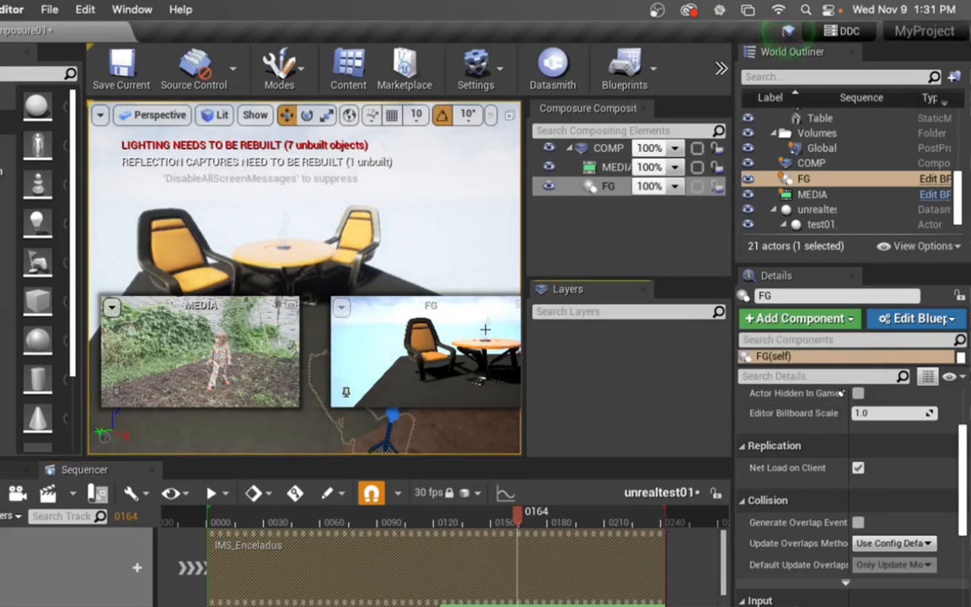
Select both chairs, the round table and the statue together in the scene
right_click_drag(309, 277, 358, 278)
right_click_drag(396, 242, 396, 263)
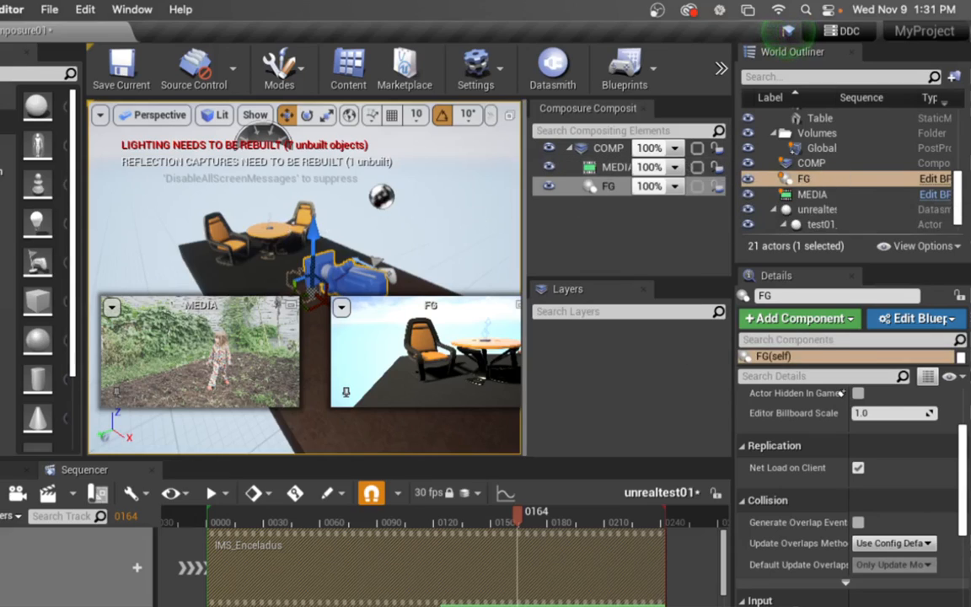
left_click(294, 254)
left_click_drag(294, 254, 288, 205)
left_click(310, 244)
left_click(253, 246)
right_click(264, 255)
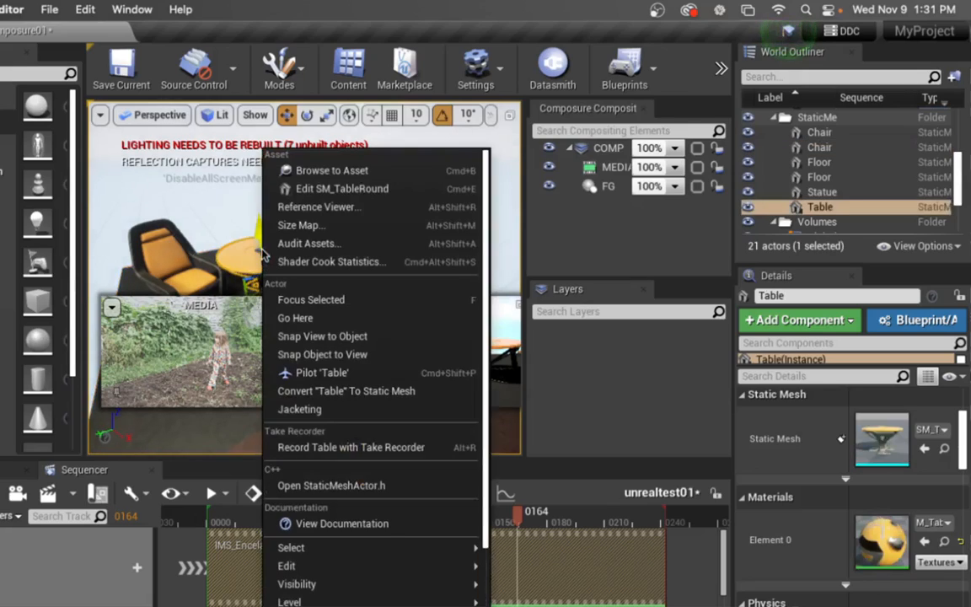
left_click(246, 252)
left_click(306, 239, "ctrl")
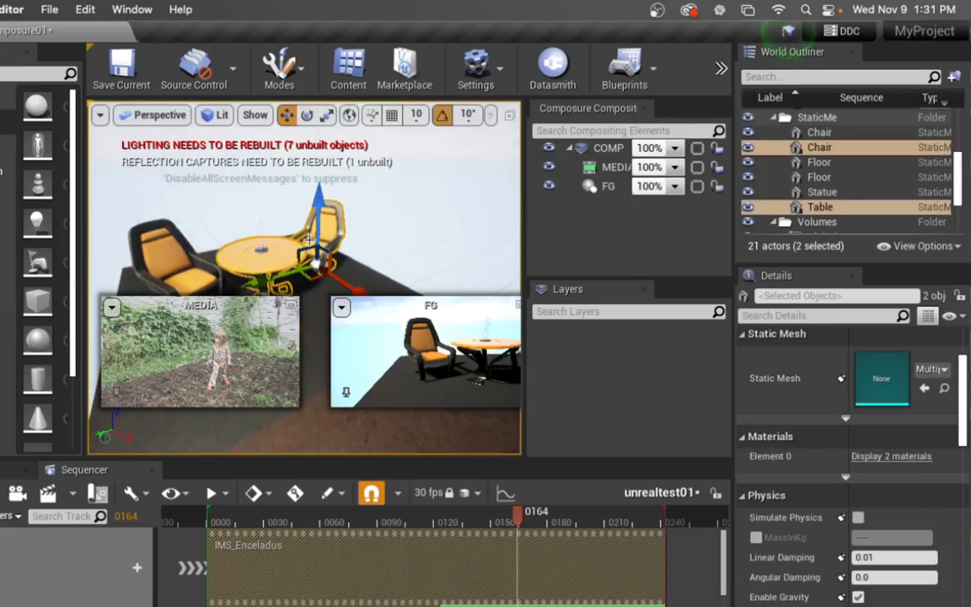
left_click(261, 241, "ctrl")
left_click(175, 250, "ctrl")
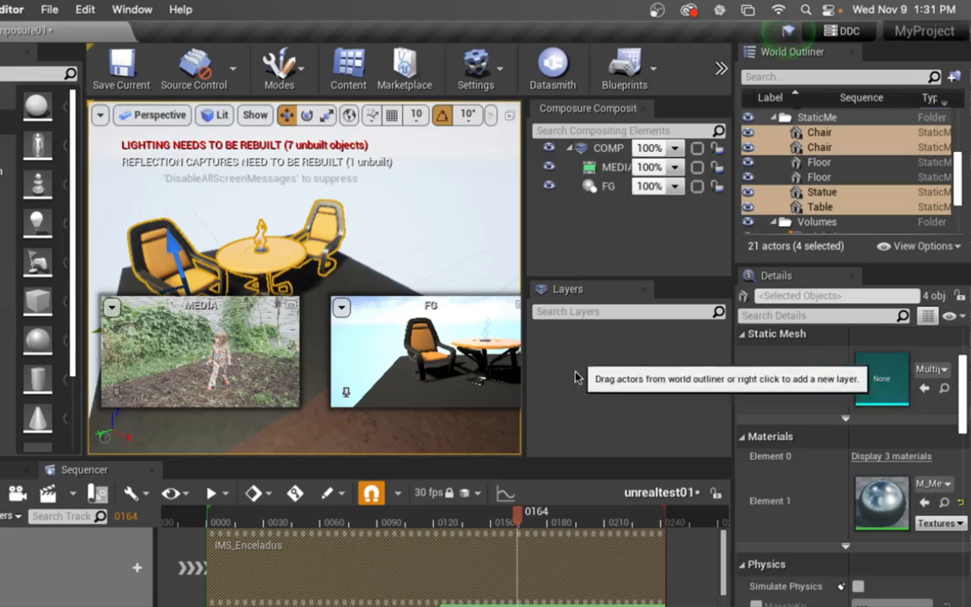
Add the selected actors to a new layer named TableAndChairs
right_click(616, 391)
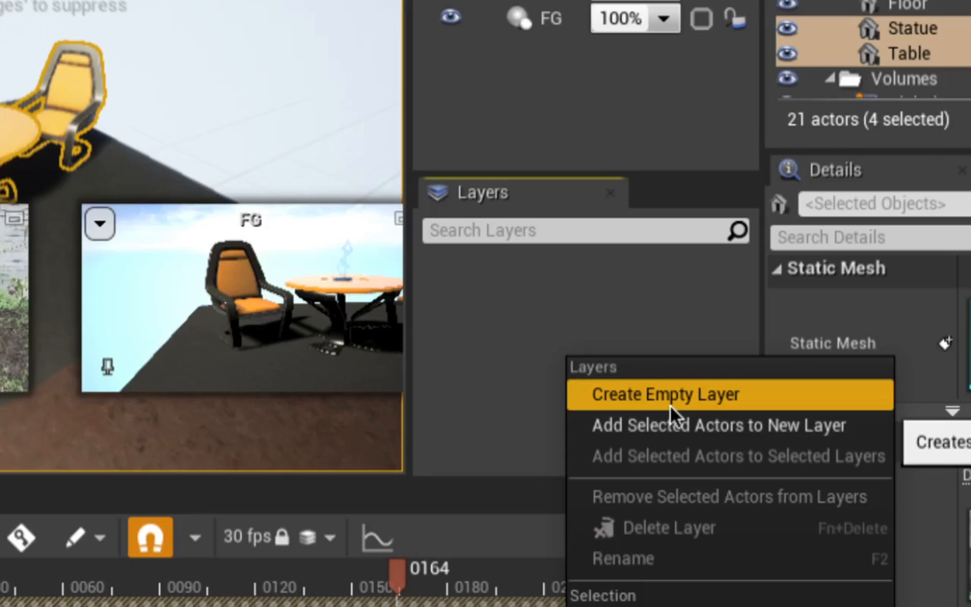
left_click(714, 426)
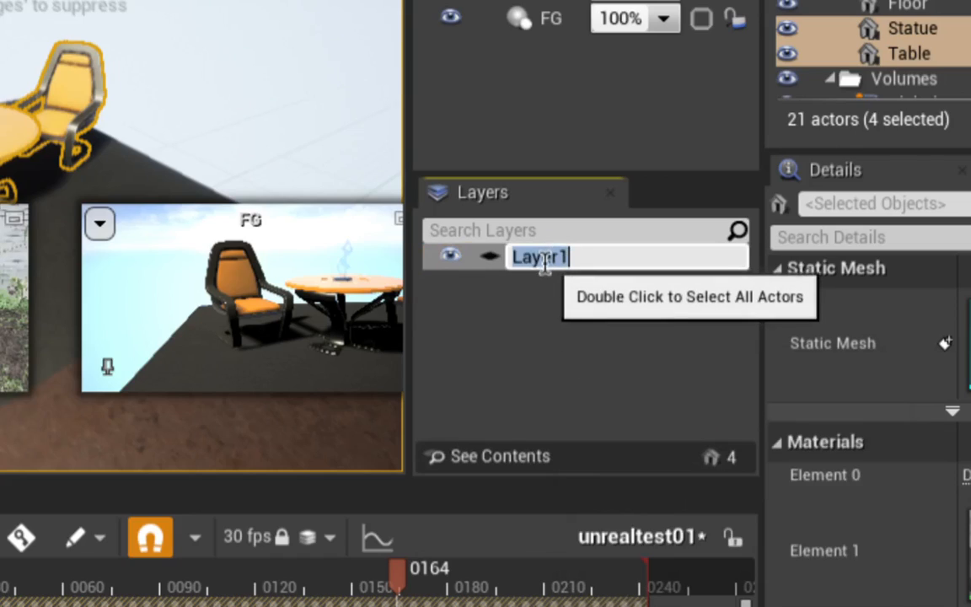
type("FG")
key("BackSpace")
key("BackSpace")
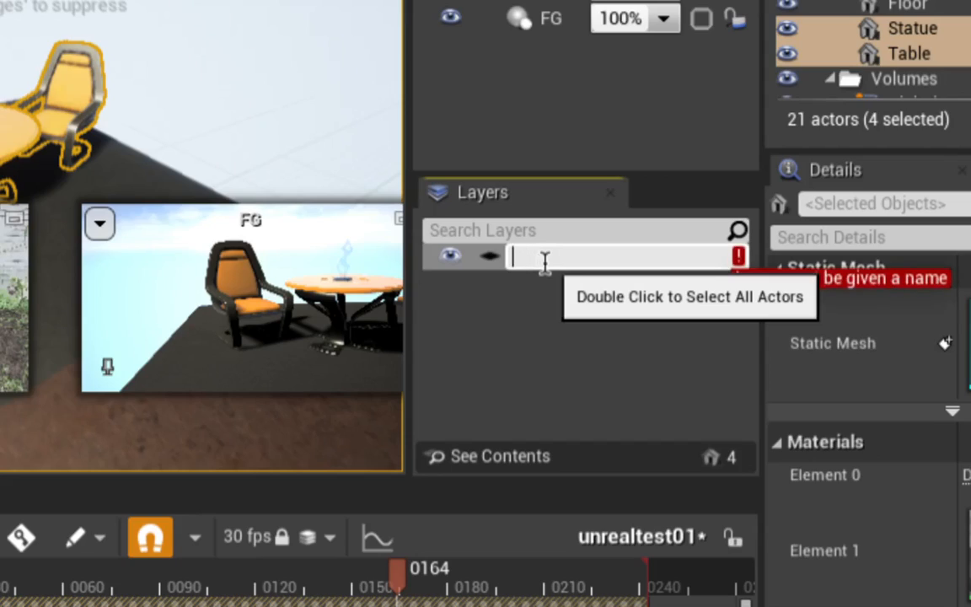
type("table")
key("BackSpace")
key("BackSpace")
key("BackSpace")
key("BackSpace")
key("BackSpace")
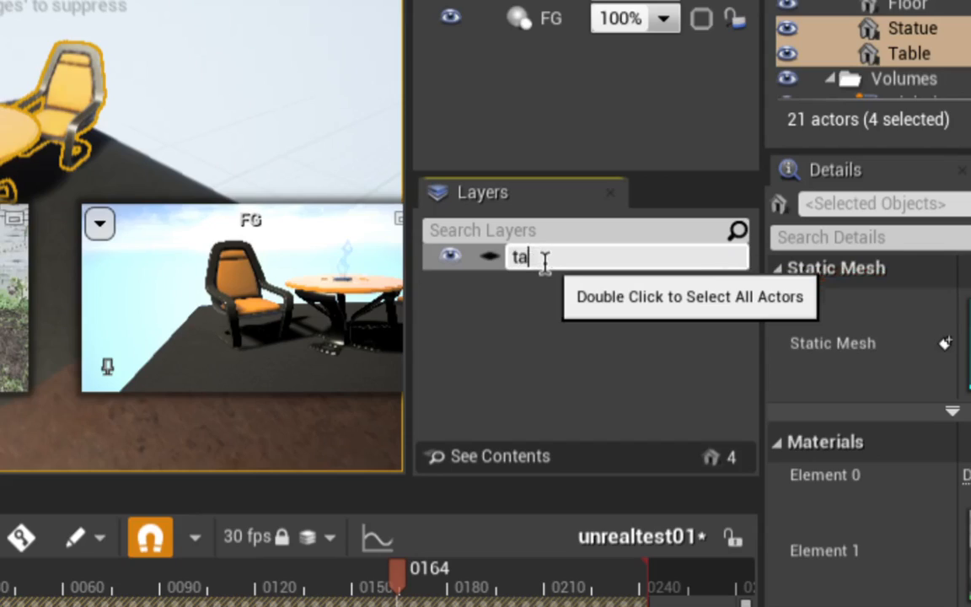
type("TableAndChairs")
key("Return")
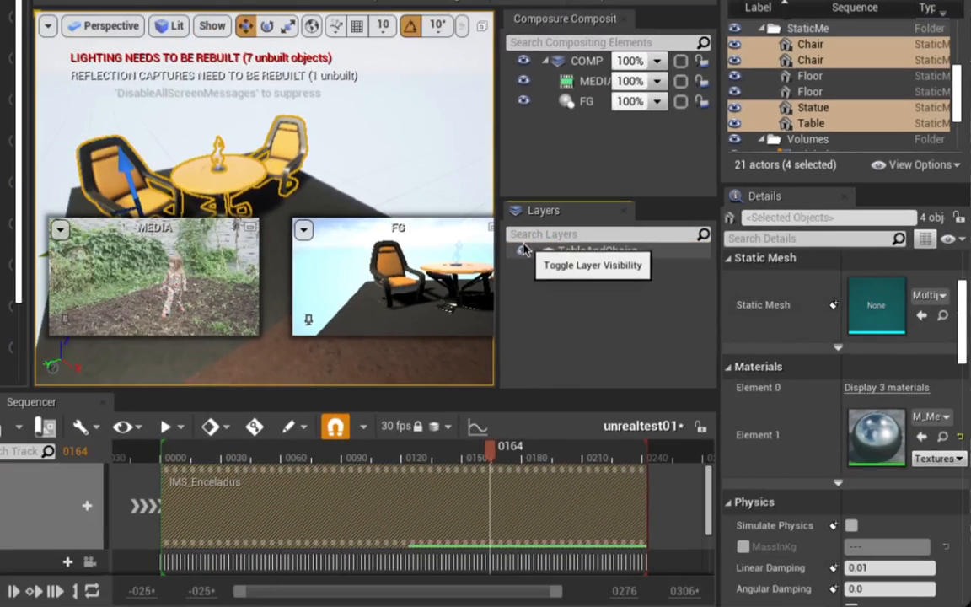
Toggle the TableAndChairs layer's visibility off and on repeatedly to check which actors it controls, leaving it visible
left_click(523, 251)
left_click(523, 252)
left_click(523, 251)
left_click(524, 251)
left_click(523, 251)
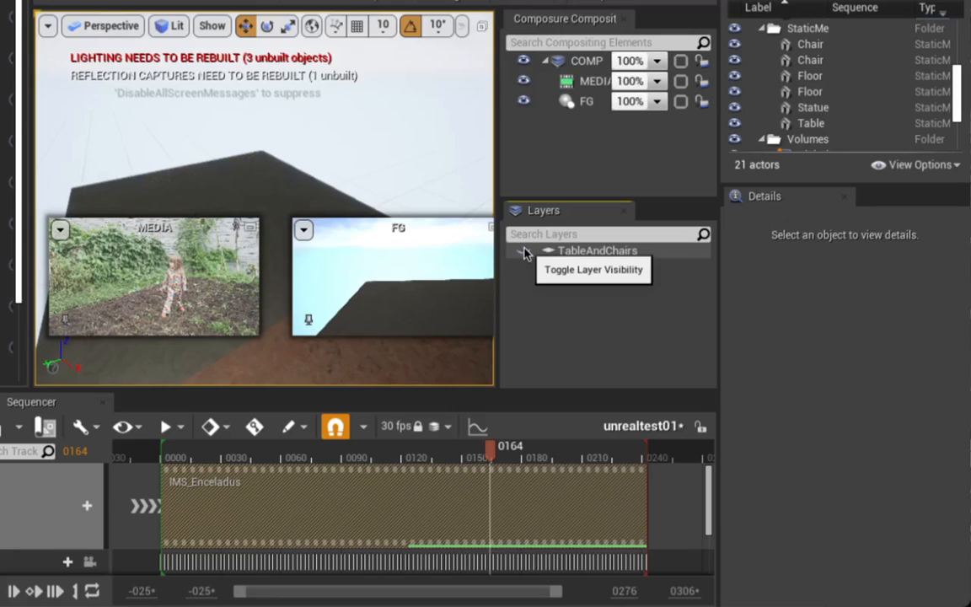
left_click(524, 251)
left_click(523, 251)
left_click(524, 251)
left_click(523, 252)
left_click(524, 252)
left_click(524, 251)
left_click(524, 251)
left_click(523, 251)
left_click(523, 251)
left_click(524, 251)
left_click(524, 251)
left_click(523, 251)
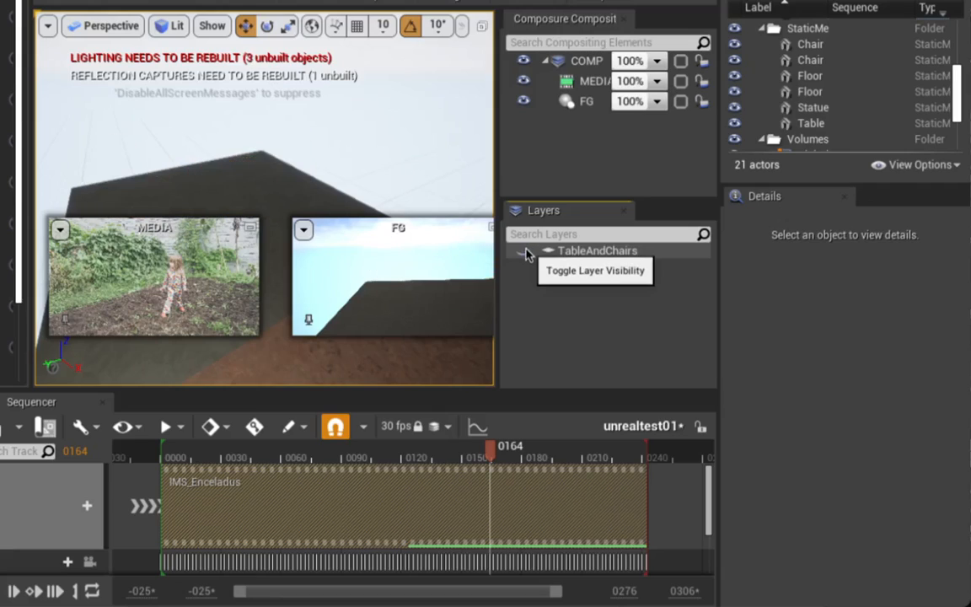
left_click(524, 251)
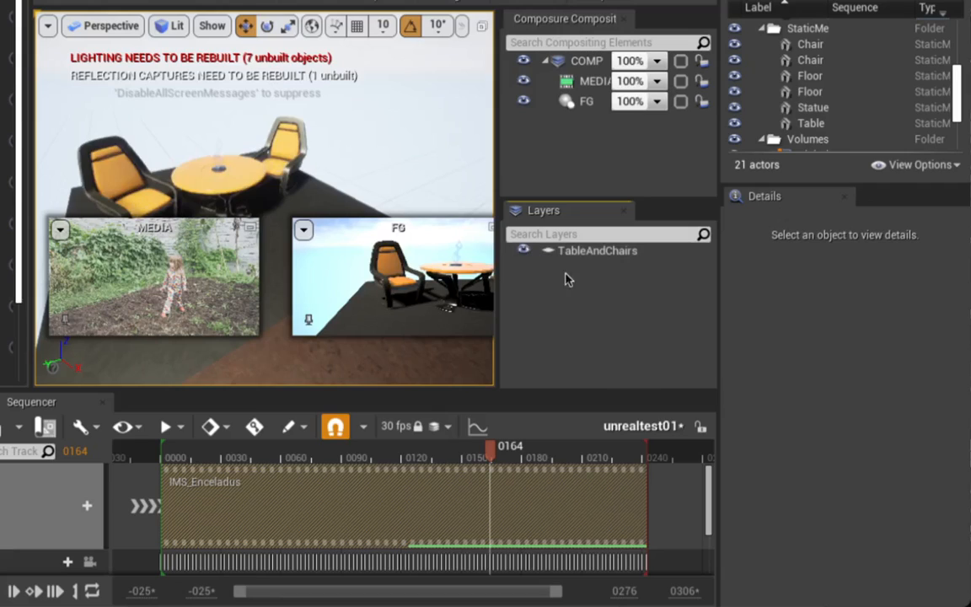
Select the FG element and add one expanded entry to Capture Actors in its Composure input settings
left_click(589, 100)
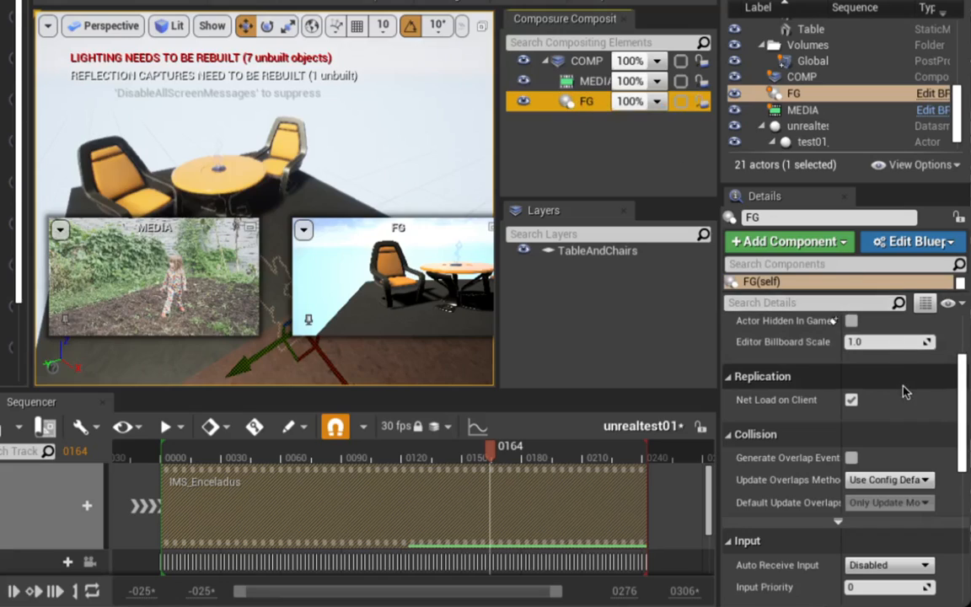
scroll(944, 391, "up", 3)
scroll(904, 393, "down", 15)
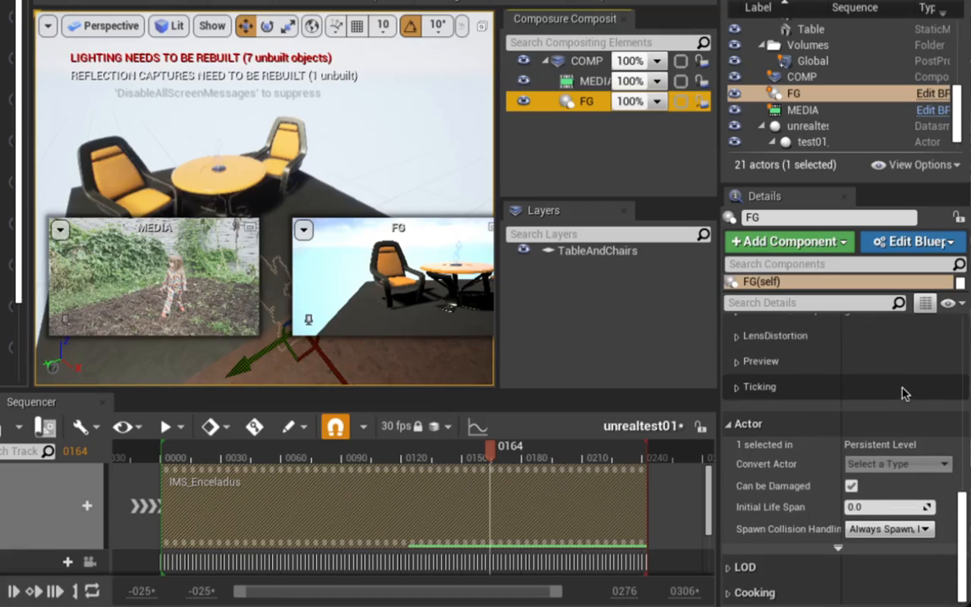
scroll(902, 392, "up", 5)
scroll(903, 379, "down", 1)
scroll(897, 386, "up", 1)
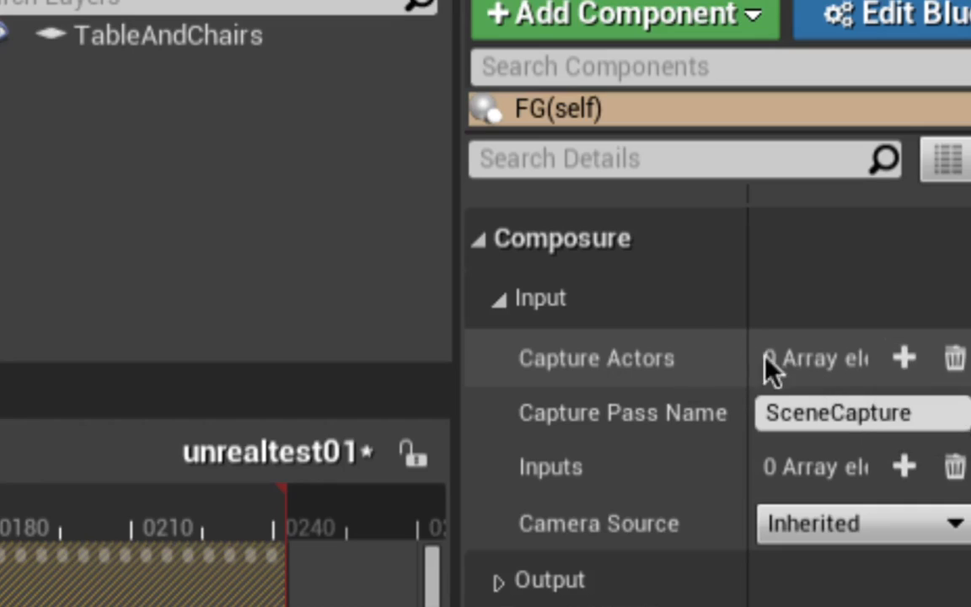
left_click(902, 361)
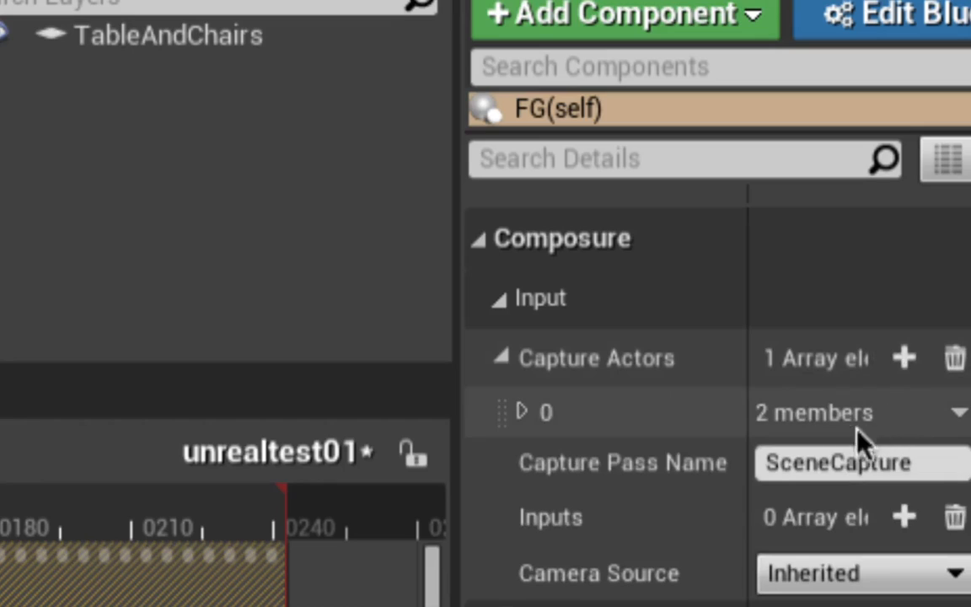
left_click(523, 412)
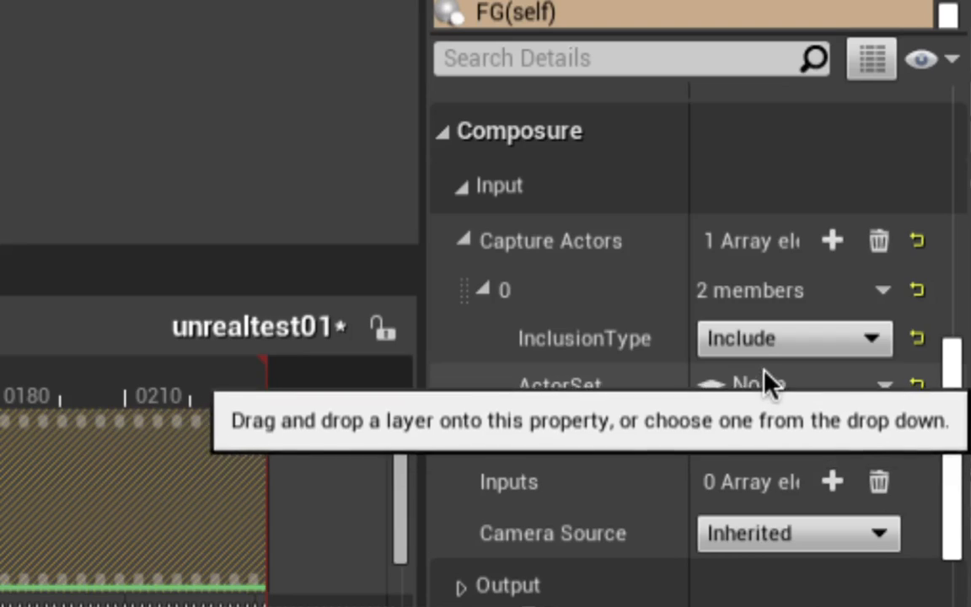
Set the capture entry to Include with TableAndChairs as its ActorSet, and scrub the sequence to frame 200 to check the FG preview
left_click(767, 346)
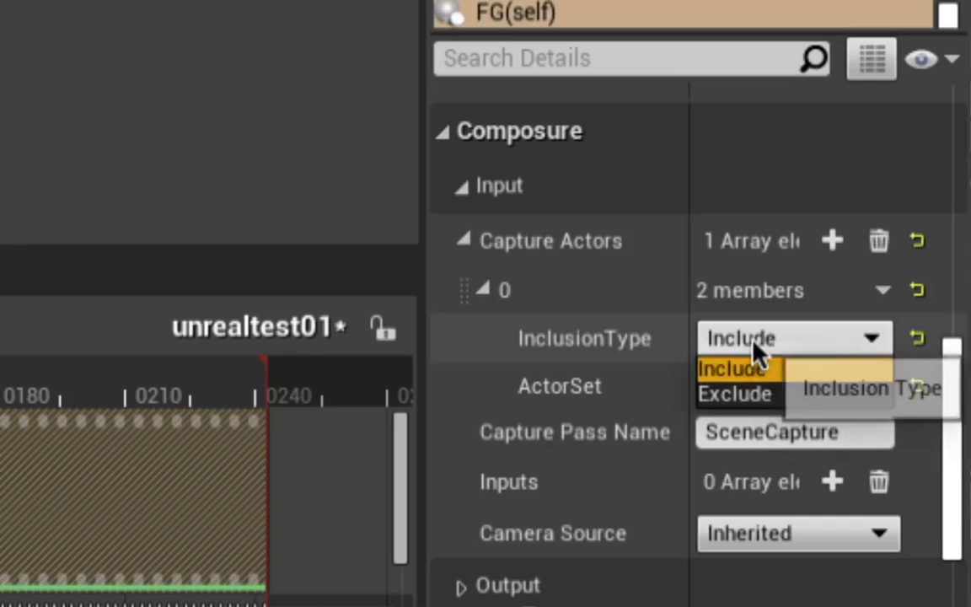
left_click(751, 369)
left_click(761, 386)
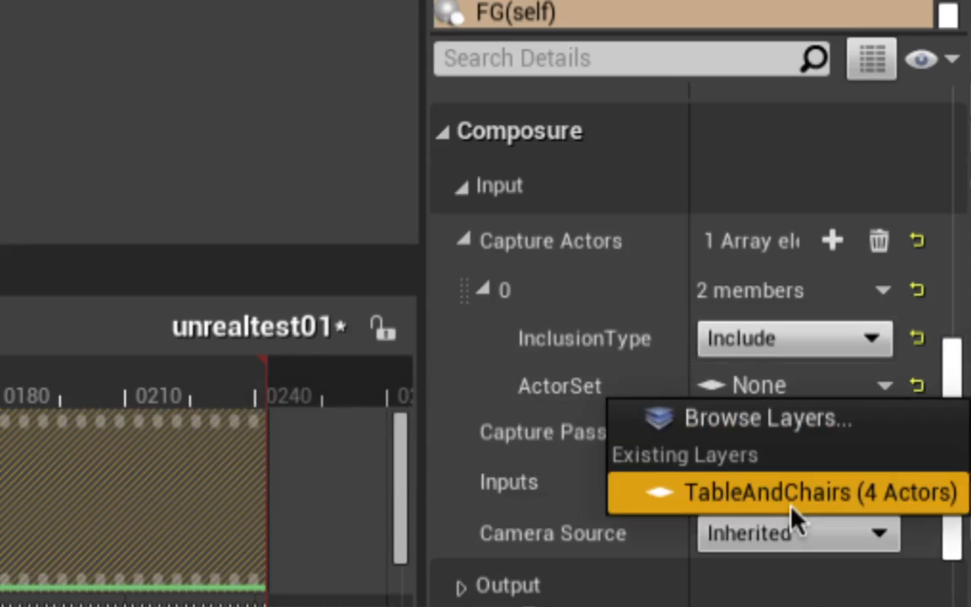
left_click(769, 504)
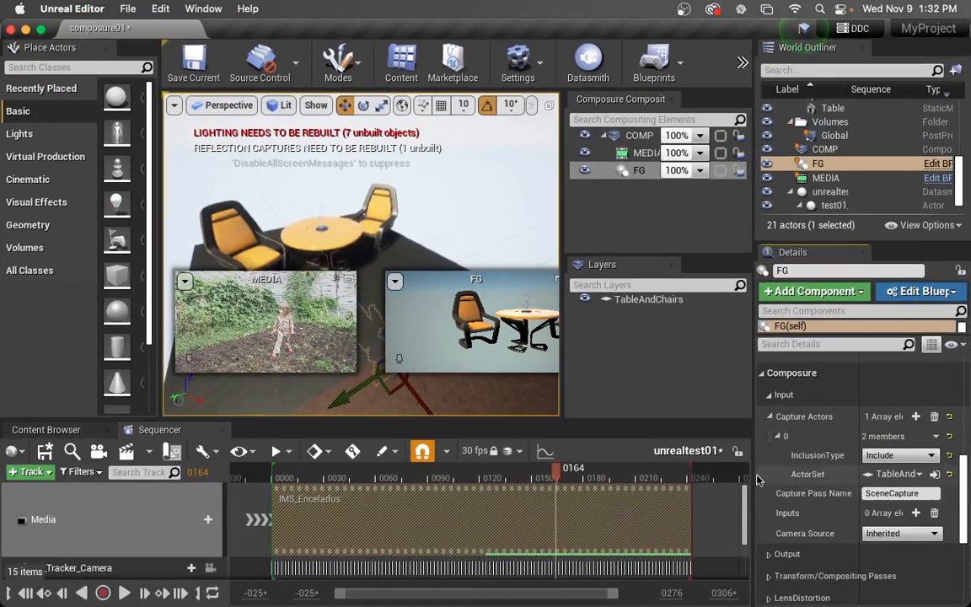
left_click_drag(532, 472, 583, 474)
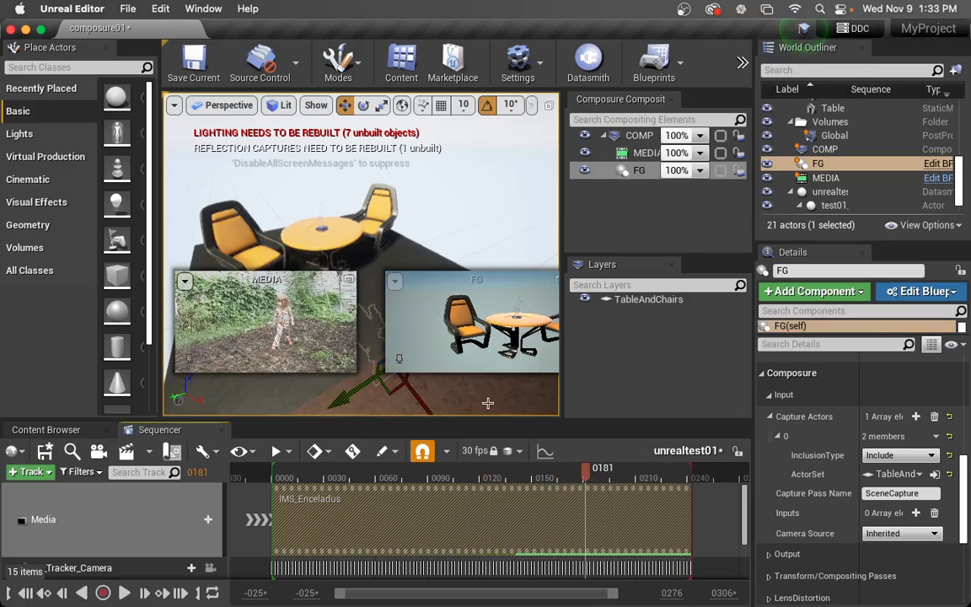
left_click_drag(585, 469, 620, 478)
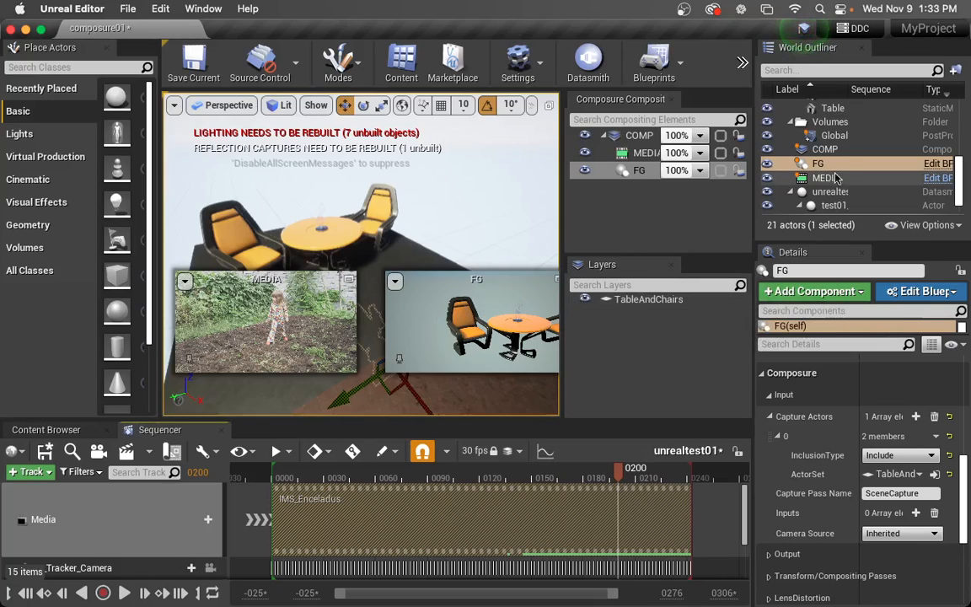
Enlarge the World Outliner and delete the Atmospheric Fog actor from the Sky and Fog folder
scroll(843, 177, "up", 5)
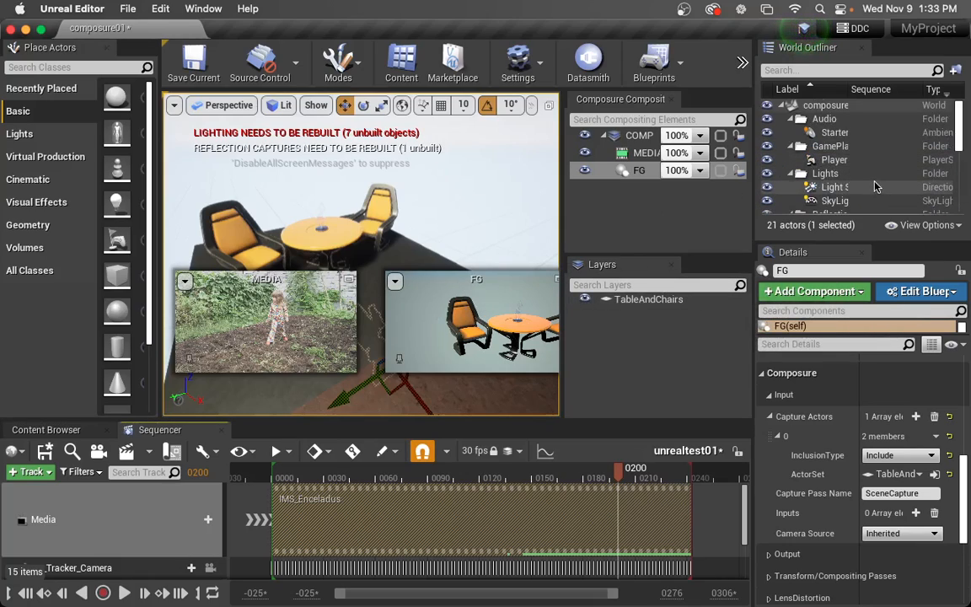
scroll(875, 187, "down", 1)
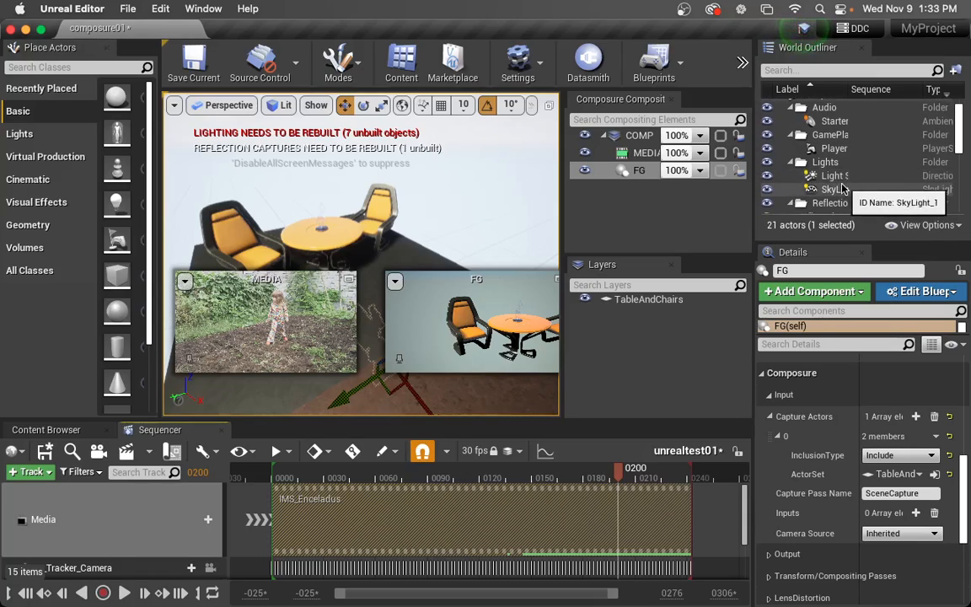
scroll(848, 187, "down", 4)
scroll(848, 187, "down", 2)
scroll(850, 187, "up", 6)
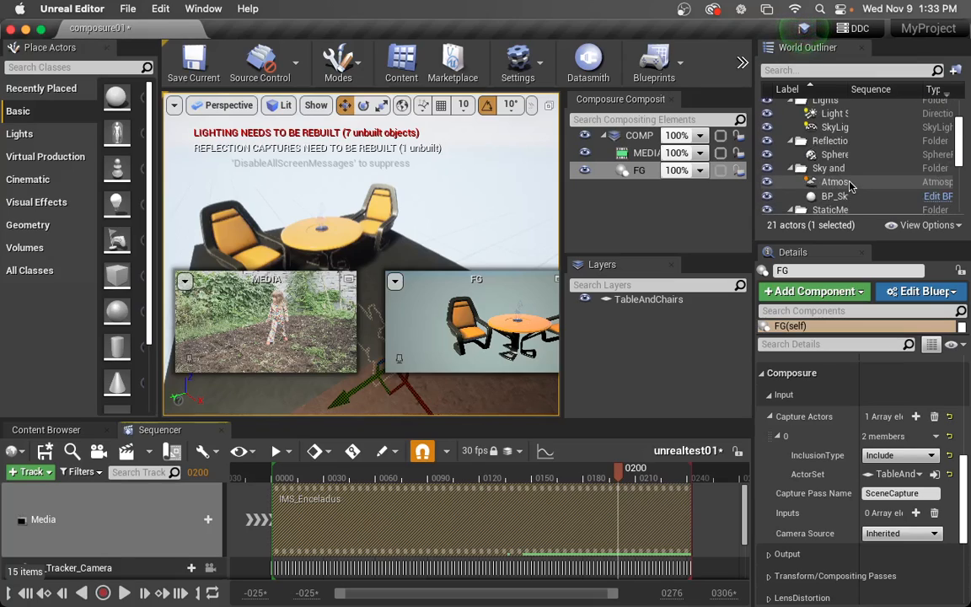
scroll(850, 187, "up", 1)
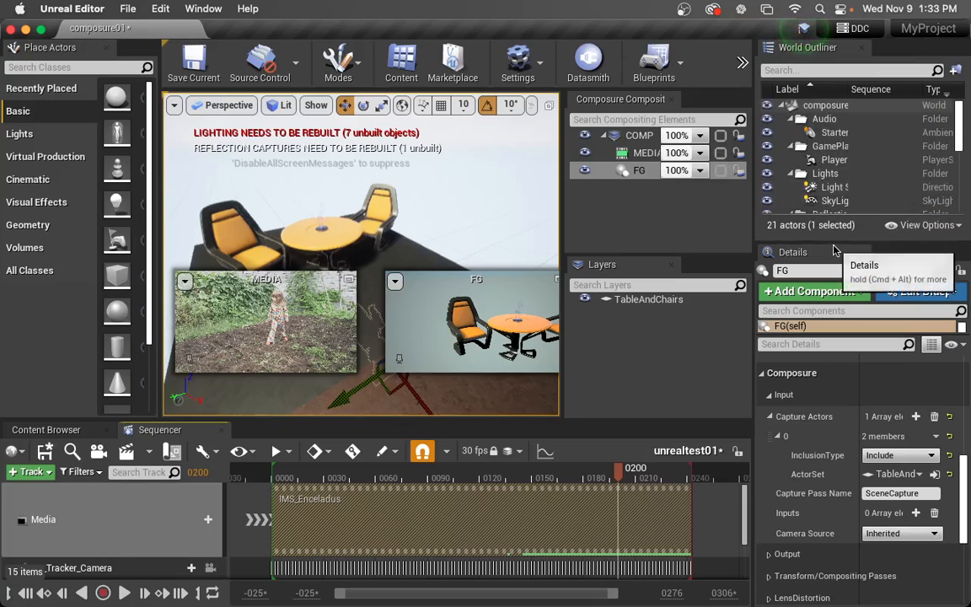
left_click_drag(836, 243, 835, 354)
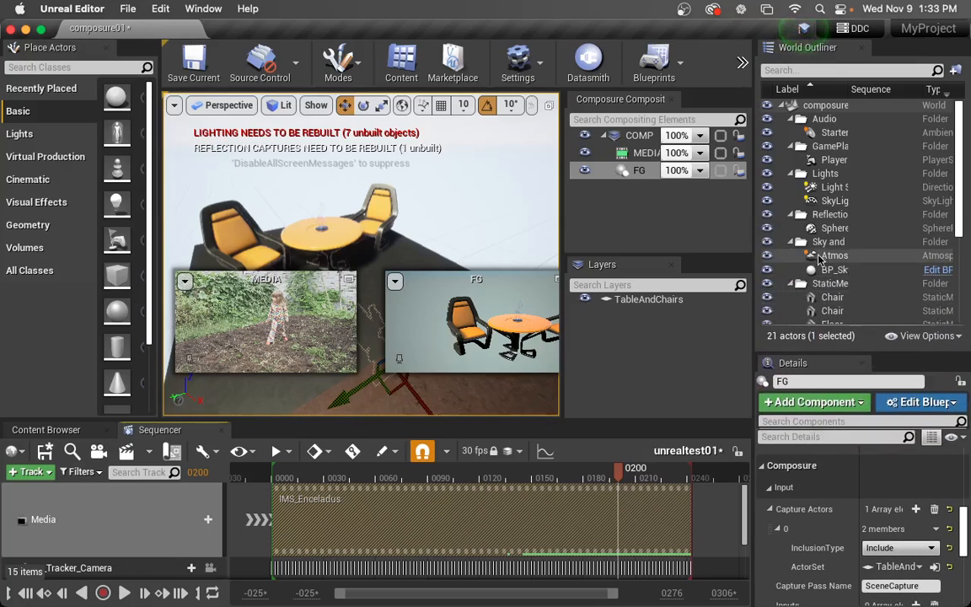
left_click(824, 257)
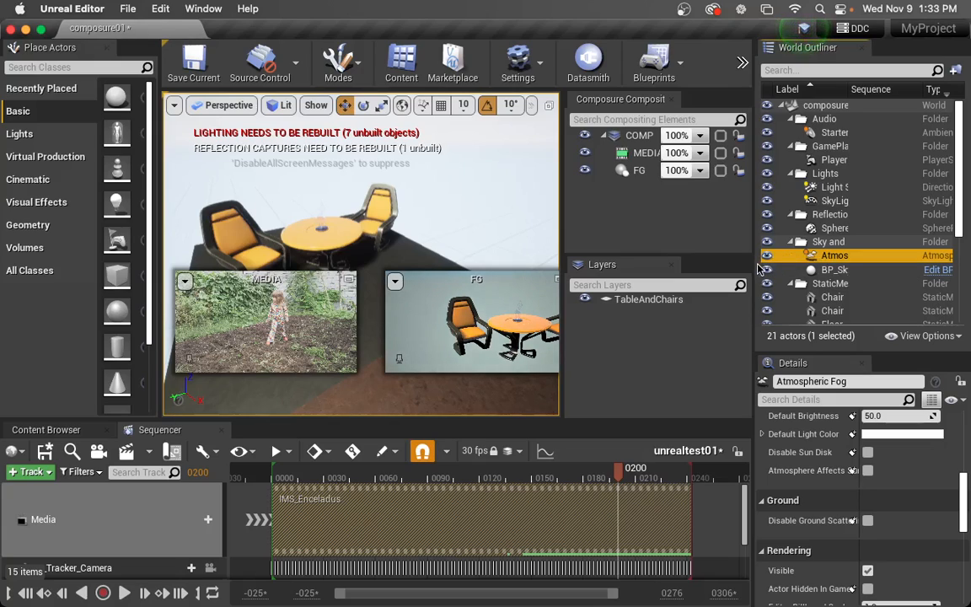
left_click_drag(756, 268, 728, 266)
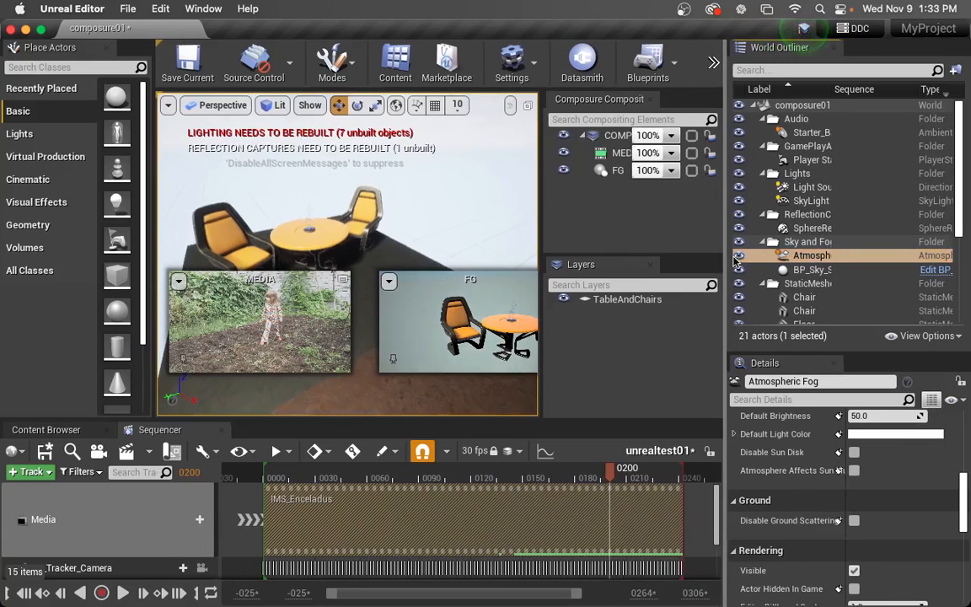
left_click(824, 269)
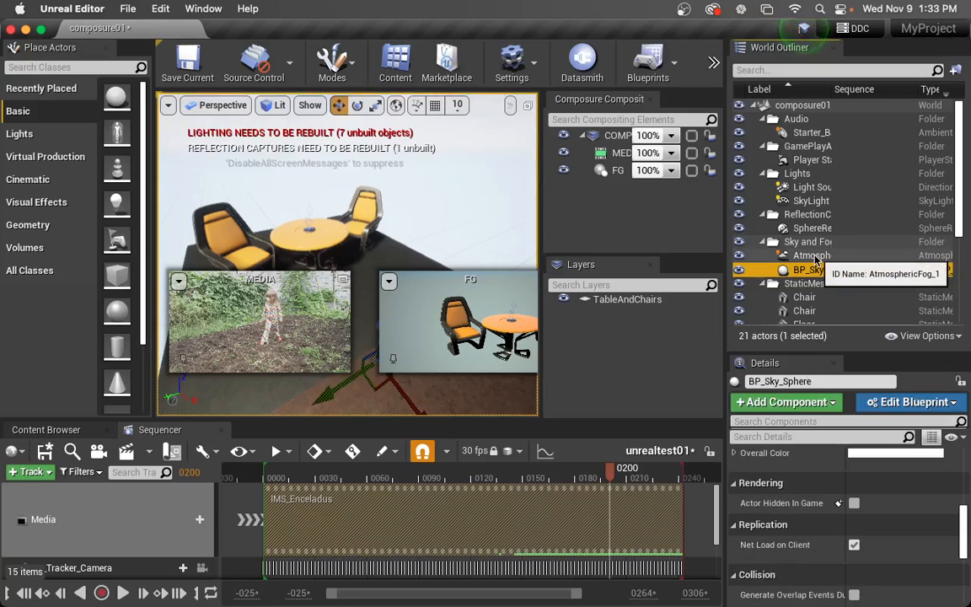
key("Delete")
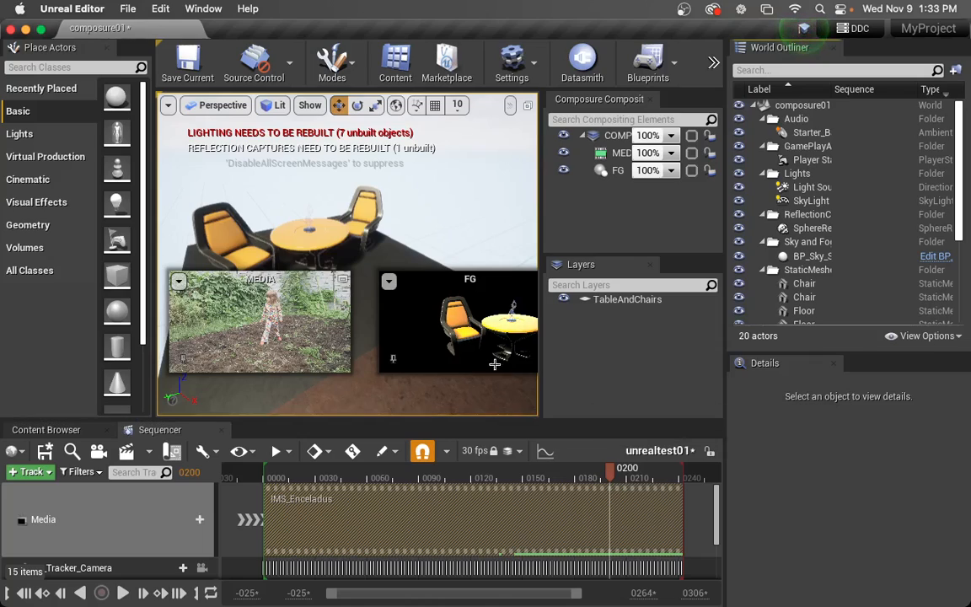
Widen the viewport, select the TableAndChairs layer, and select both chairs and the table in the scene
left_click_drag(541, 368, 583, 376)
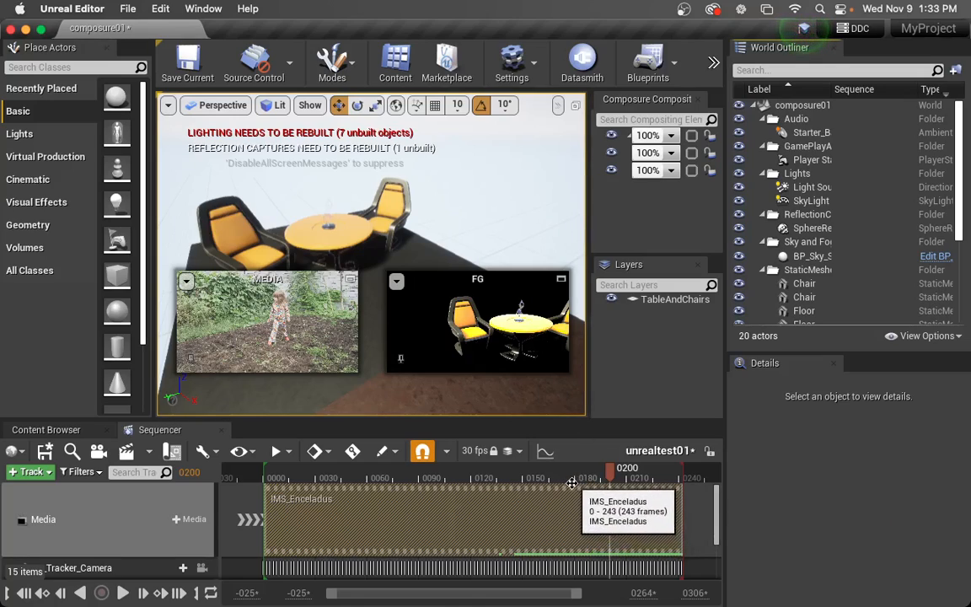
left_click(675, 299)
left_click(376, 210)
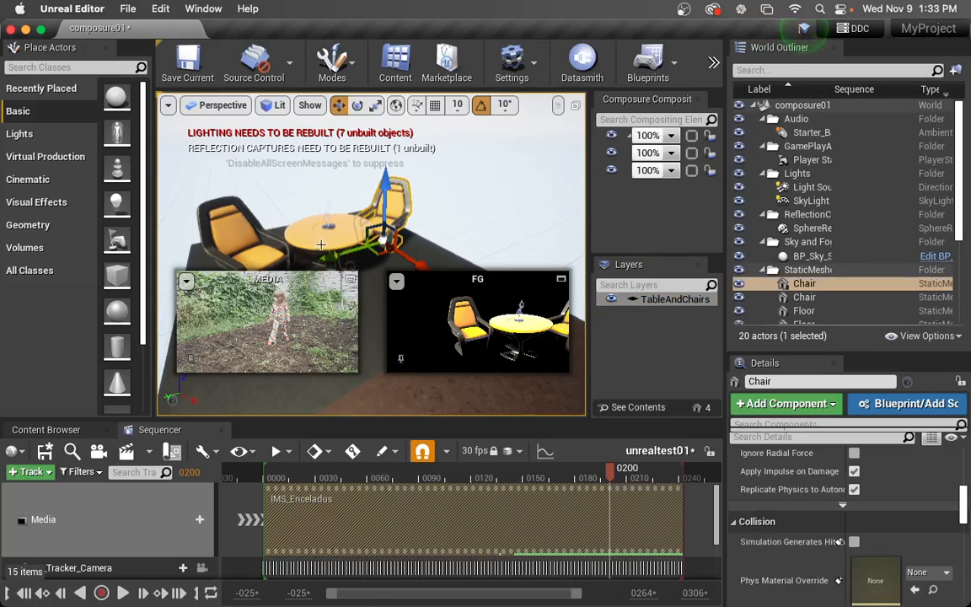
left_click(322, 232, "ctrl")
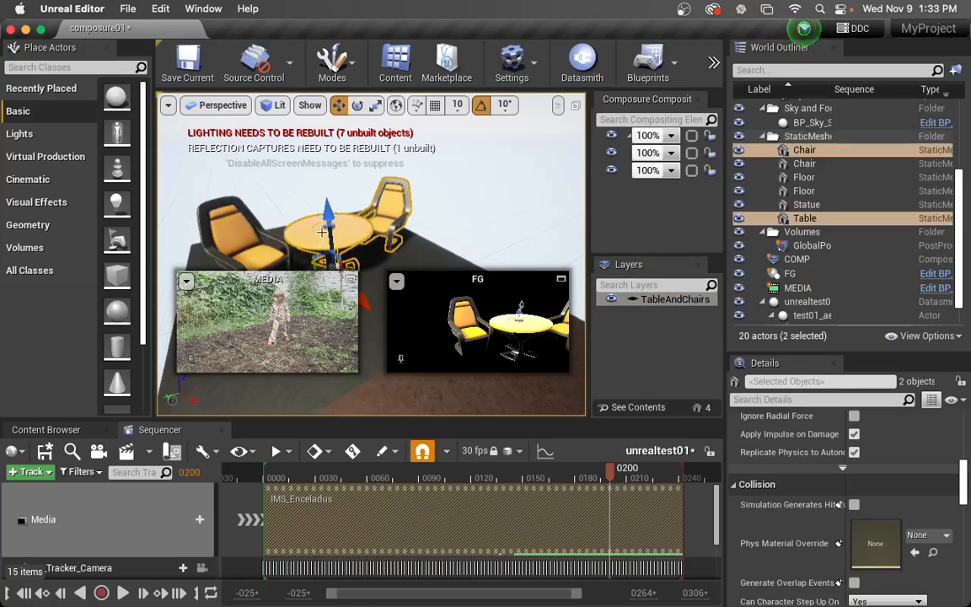
left_click(240, 249, "ctrl")
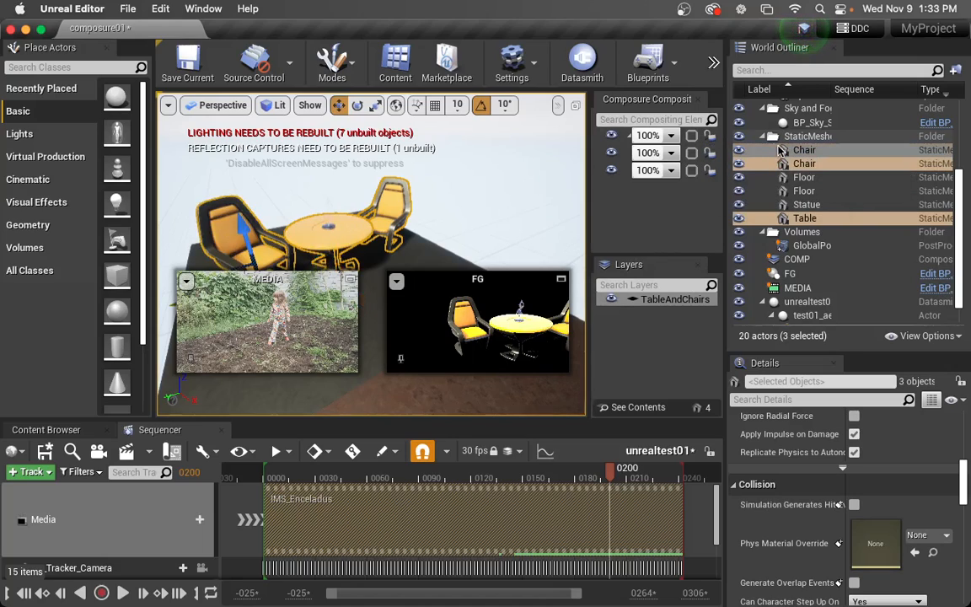
Select both chairs, the statue and the table in the World Outliner and review the Layers options for adding selected actors
left_click(796, 153)
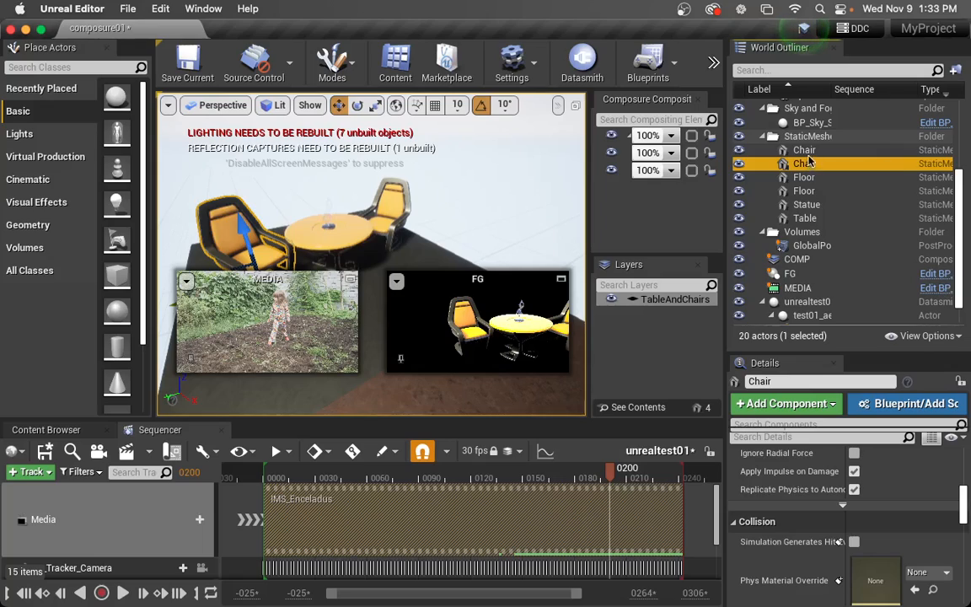
right_click(805, 153)
left_click(837, 213)
left_click(805, 217)
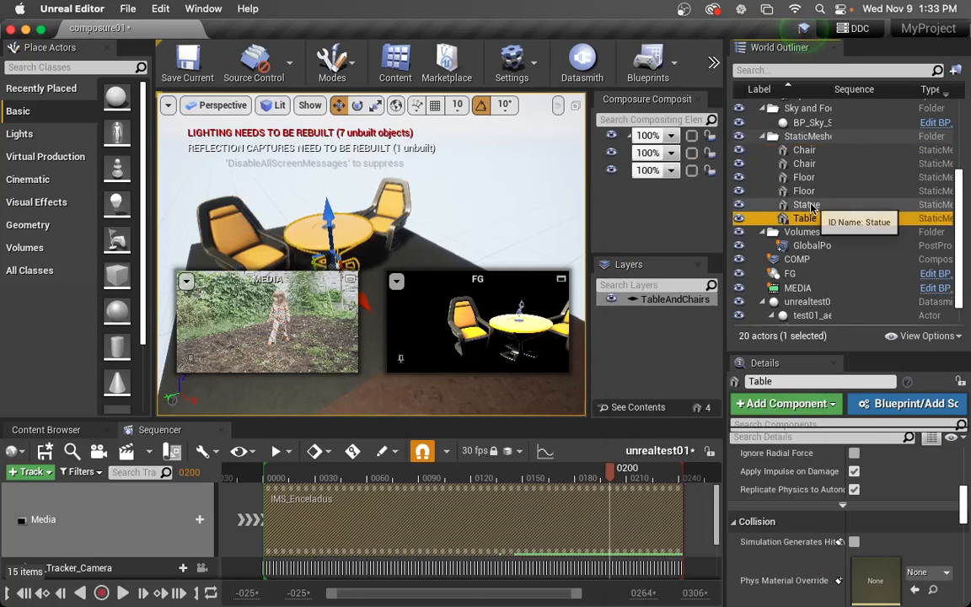
left_click(805, 204, "ctrl")
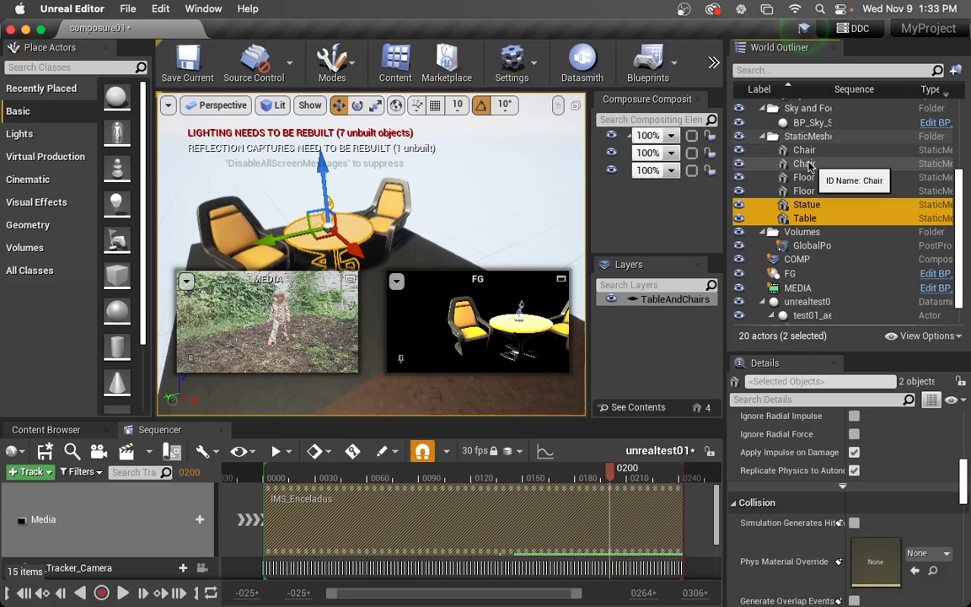
left_click(803, 150, "ctrl")
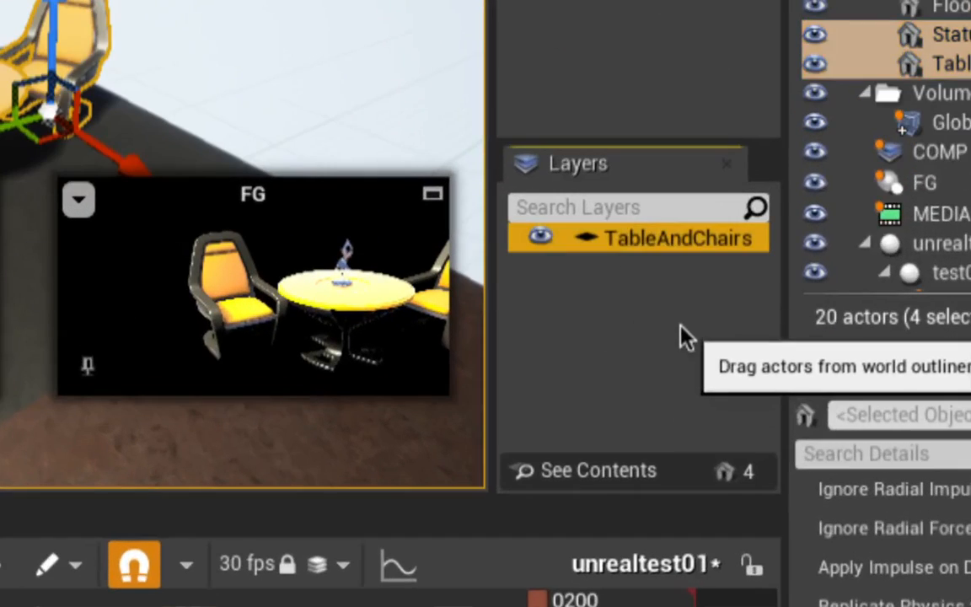
right_click(683, 335)
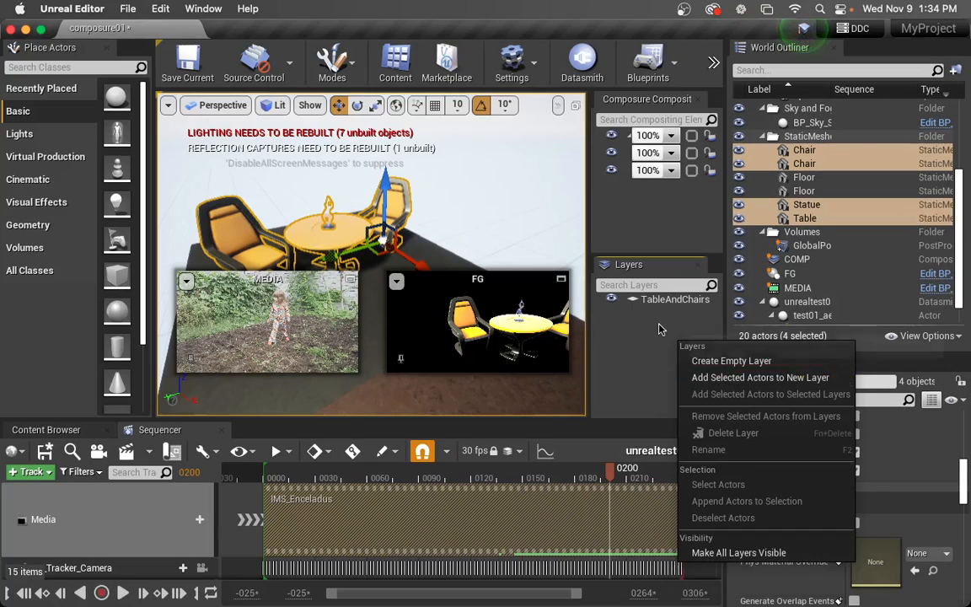
left_click(485, 299)
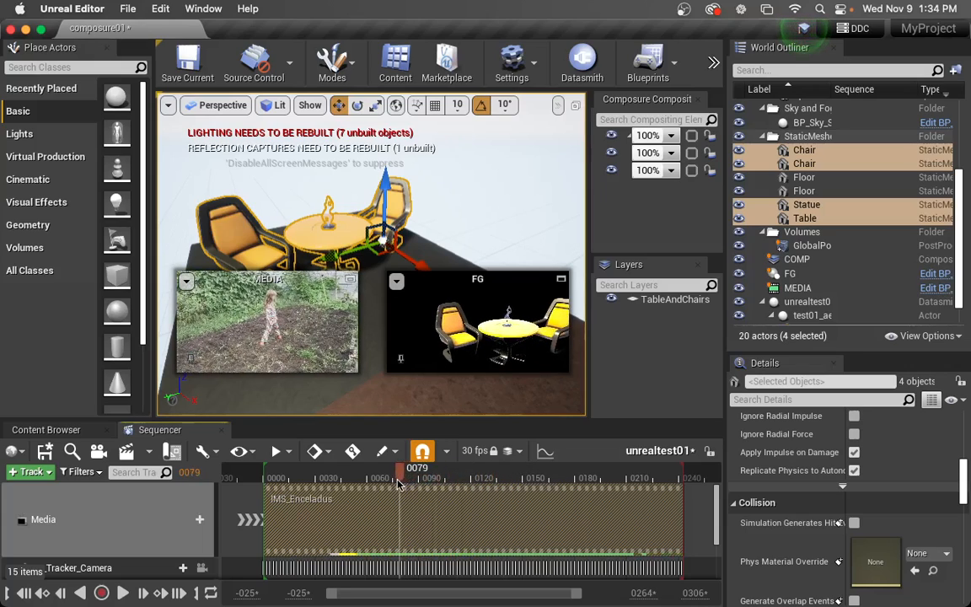
Scrub the sequence to frame 224 and inspect where the unrealtest01 actor sits relative to the furniture
left_click_drag(376, 485, 576, 452)
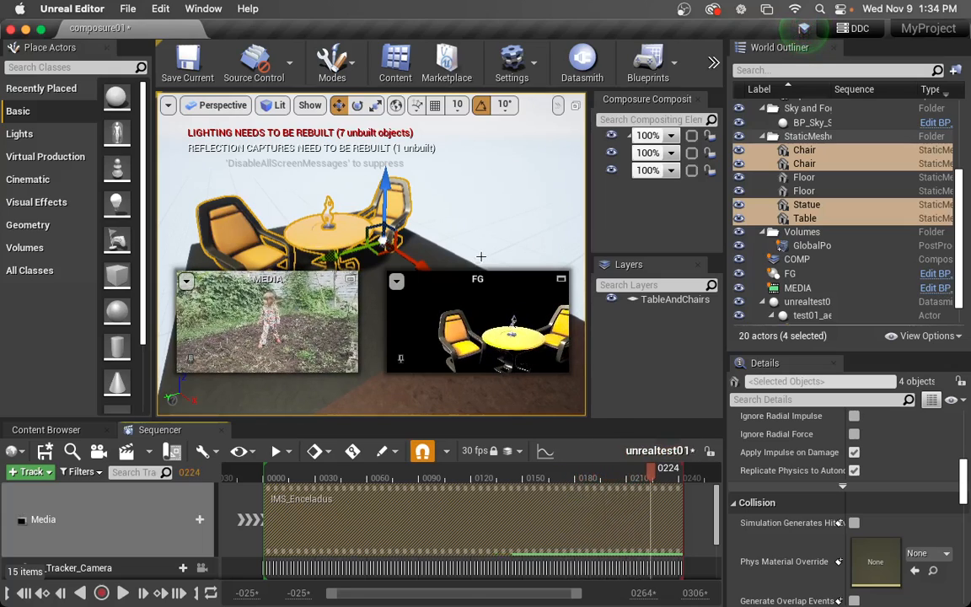
mouse_move(384, 240)
right_mouse_down()
mouse_move(396, 232)
mouse_move(379, 262)
mouse_move(392, 236)
mouse_move(391, 269)
mouse_move(392, 231)
mouse_move(392, 240)
right_mouse_up()
scroll(834, 279, "down", 2)
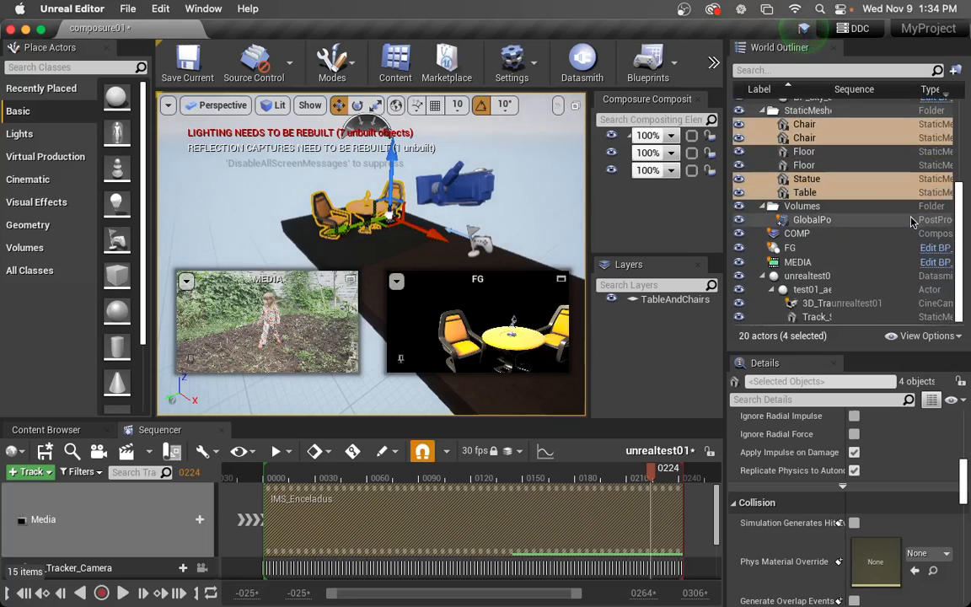
left_click(834, 279)
middle_click_drag(392, 240, 348, 295)
right_click_drag(347, 295, 345, 253)
middle_click_drag(346, 253, 367, 179)
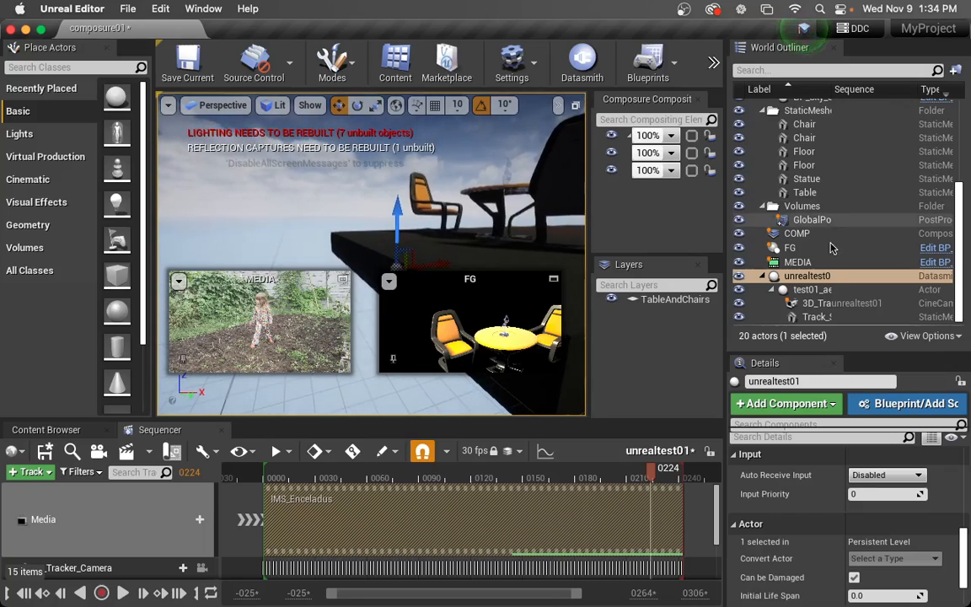
Select the Track_Solid_1 actor and scrub to frame 153, comparing the tracked plane and camera with the furniture's position
left_click(812, 317)
left_click_drag(497, 236, 510, 274)
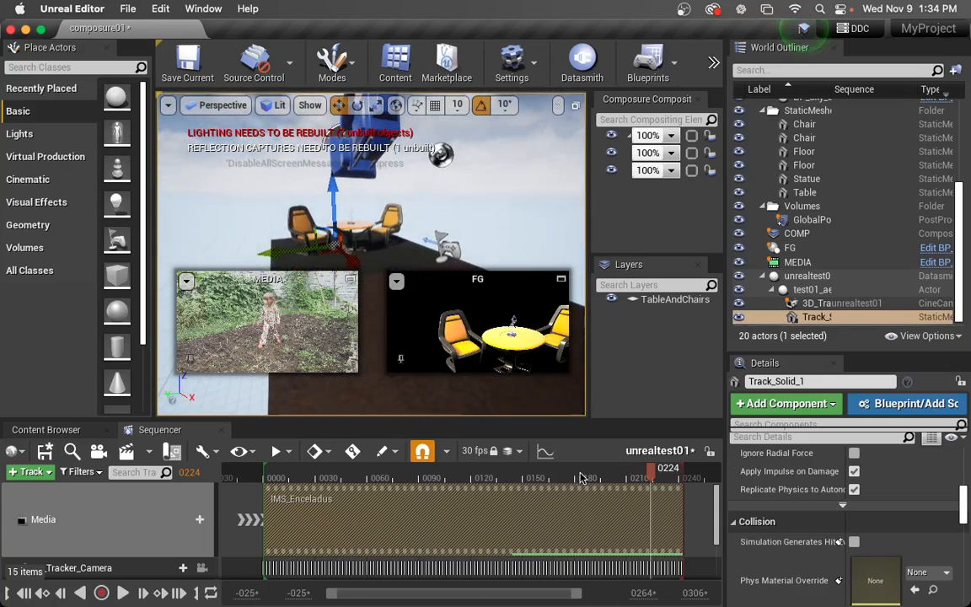
left_click_drag(580, 479, 581, 479)
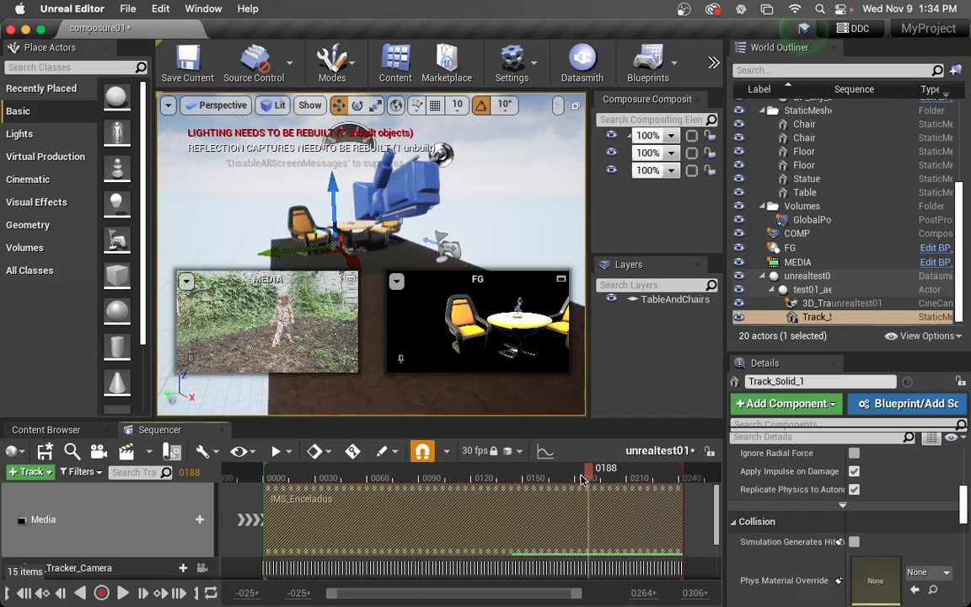
left_click_drag(506, 236, 492, 128)
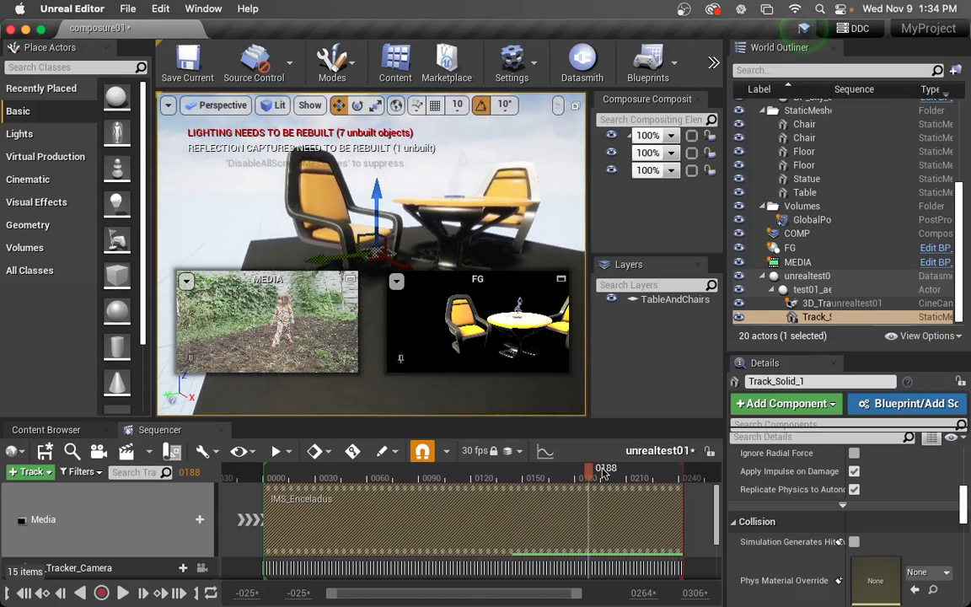
left_click_drag(582, 479, 528, 453)
left_click_drag(266, 243, 223, 324)
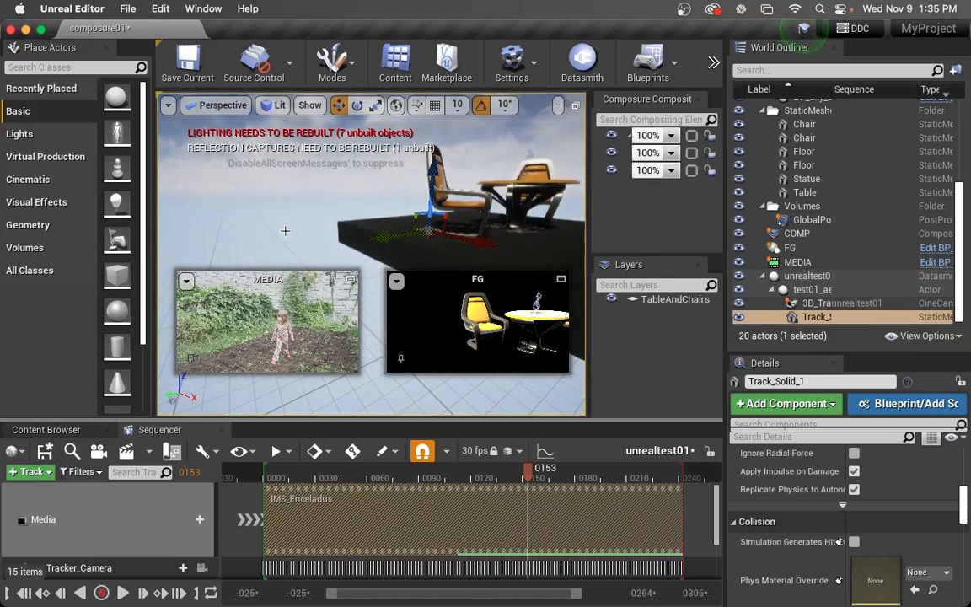
left_click_drag(287, 236, 341, 179)
Inspect the Track_Solid_1 plane up close, undo the last change, and examine the plane's transform values
left_click(845, 318)
left_click_drag(375, 215, 403, 196, "alt")
left_click_drag(406, 260, 391, 187)
key("super+z")
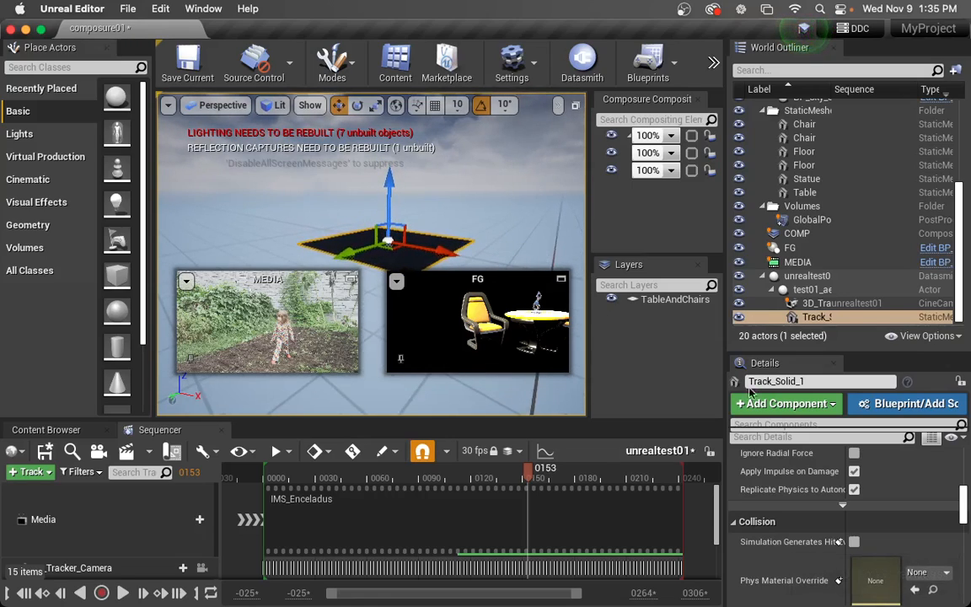
scroll(852, 489, "up", 10)
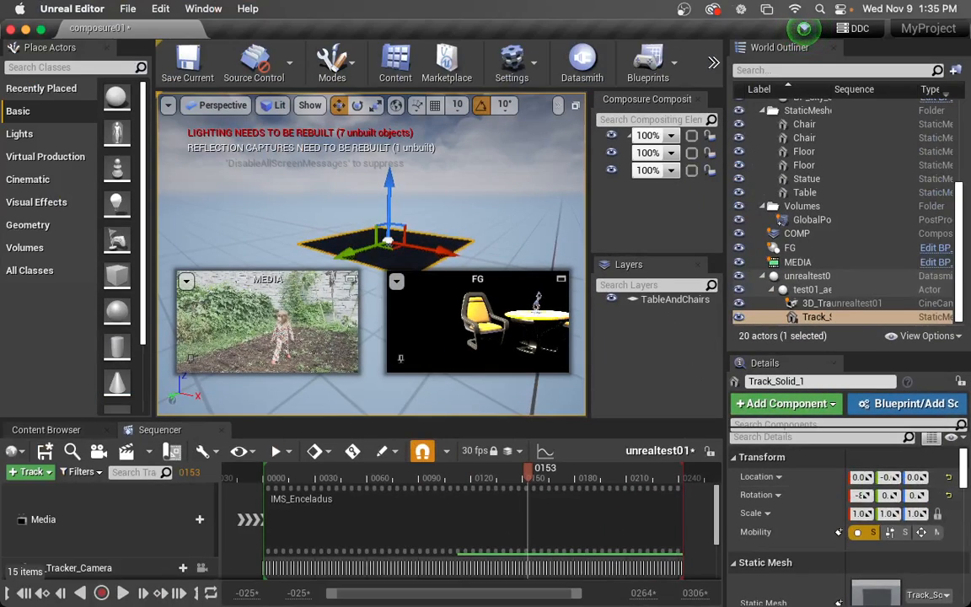
Delete both Floor actors from the scene
left_click_drag(481, 202, 528, 259)
left_click(433, 229)
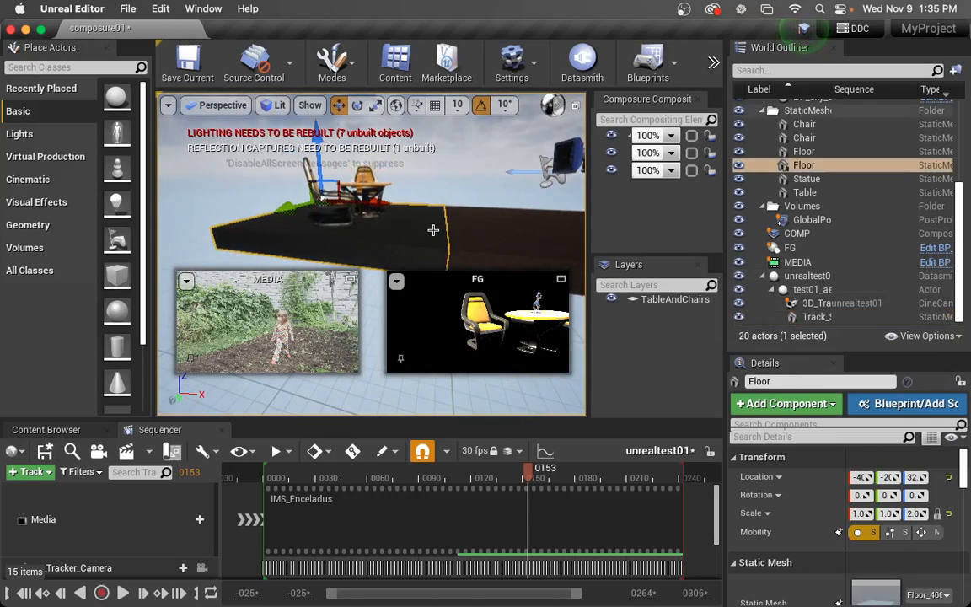
key("Delete")
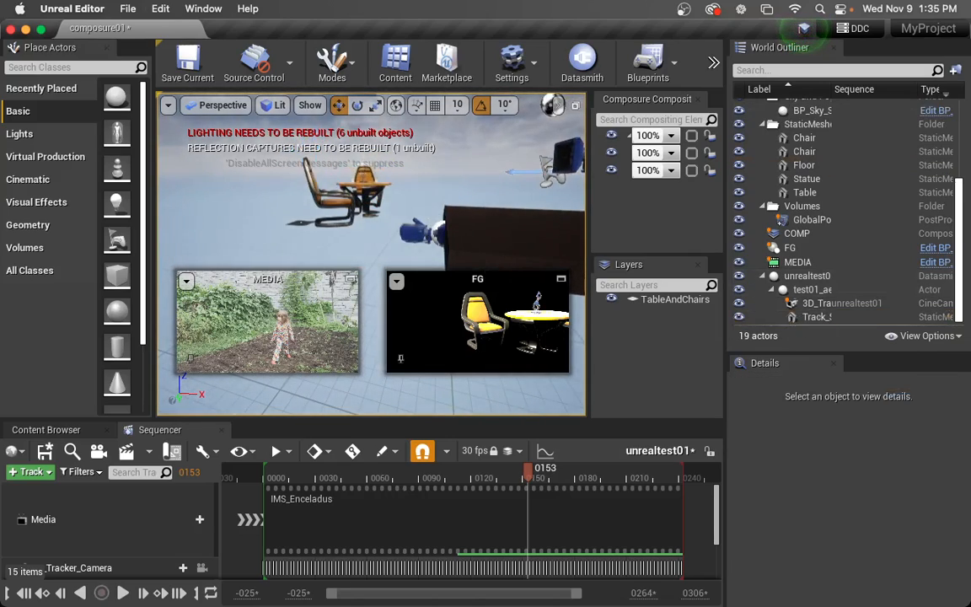
left_click_drag(484, 208, 482, 210)
left_click(484, 207)
key("Delete")
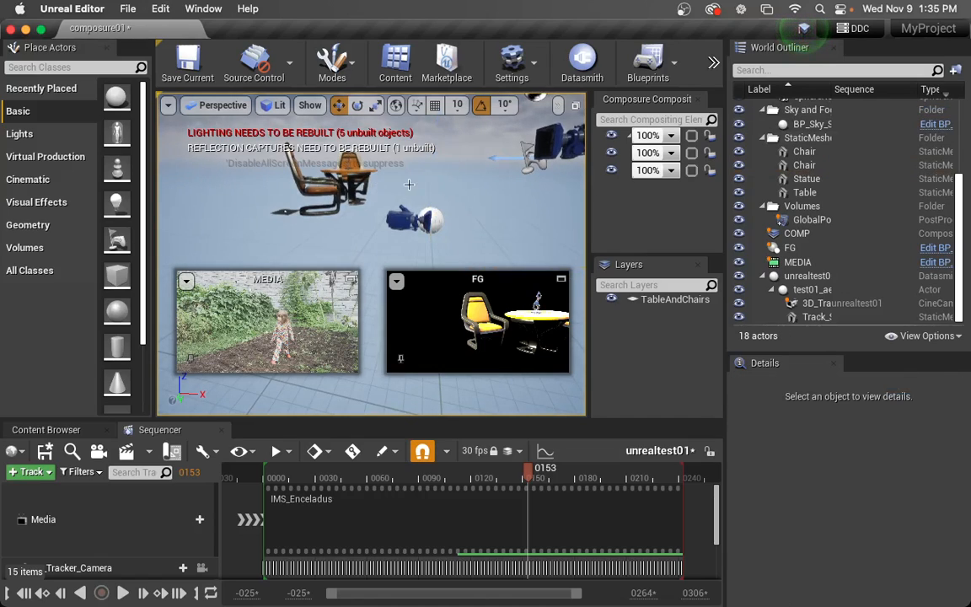
Select both chairs, the statue and the table, and lower them together until the chairs sit at about Z -6
left_click_drag(402, 181, 406, 147)
left_click(317, 180)
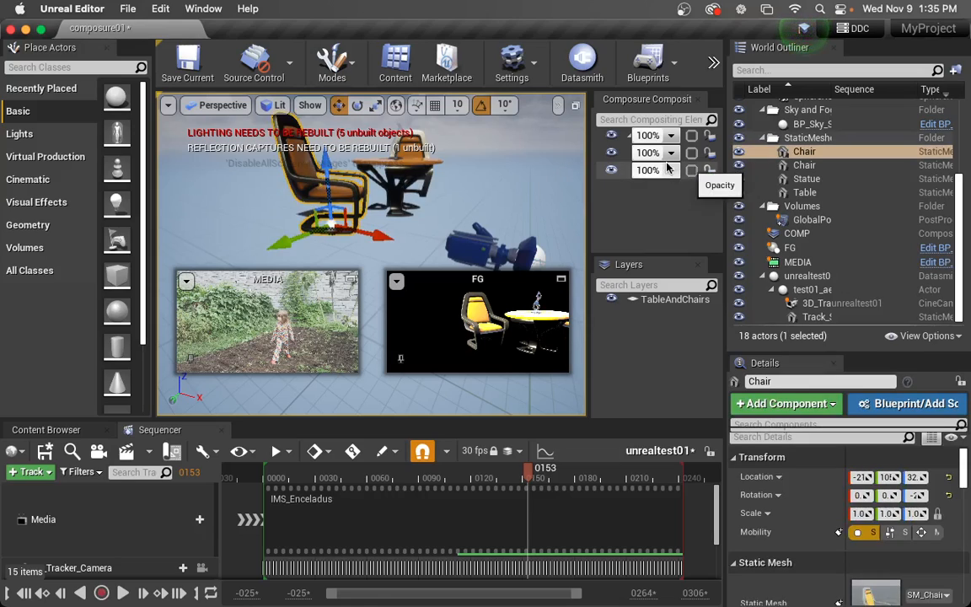
left_click(801, 192, "shift")
left_click_drag(419, 246, 403, 209, "alt")
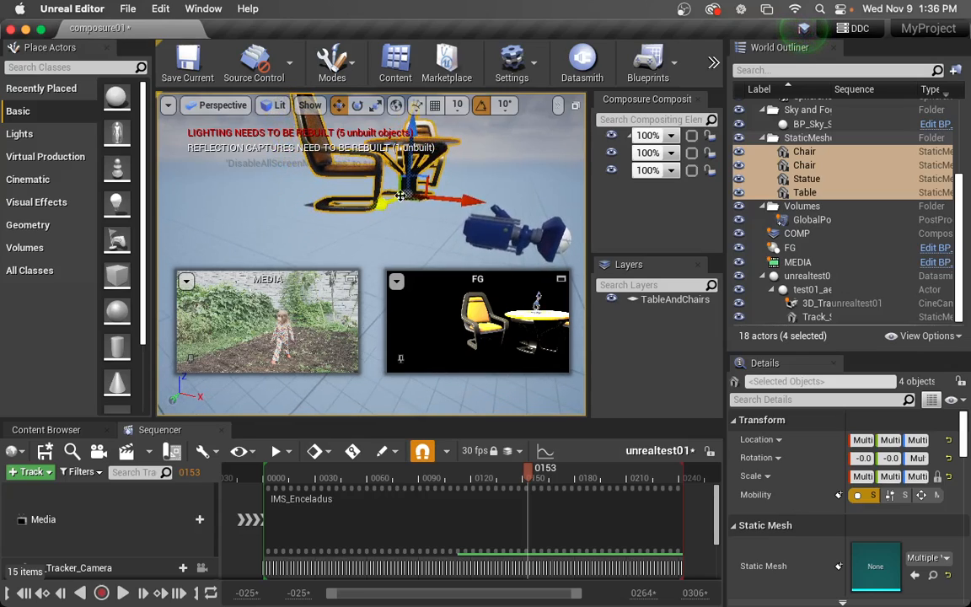
mouse_move(413, 124)
left_mouse_down("alt")
mouse_move(408, 218)
mouse_move(421, 113)
mouse_move(451, 108)
mouse_move(437, 132)
mouse_move(431, 120)
left_mouse_up("alt")
mouse_move(472, 228)
left_mouse_down("alt")
mouse_move(480, 210)
mouse_move(493, 211)
mouse_move(490, 229)
left_mouse_up("alt")
left_click_drag(441, 139, 443, 130)
left_click(402, 185)
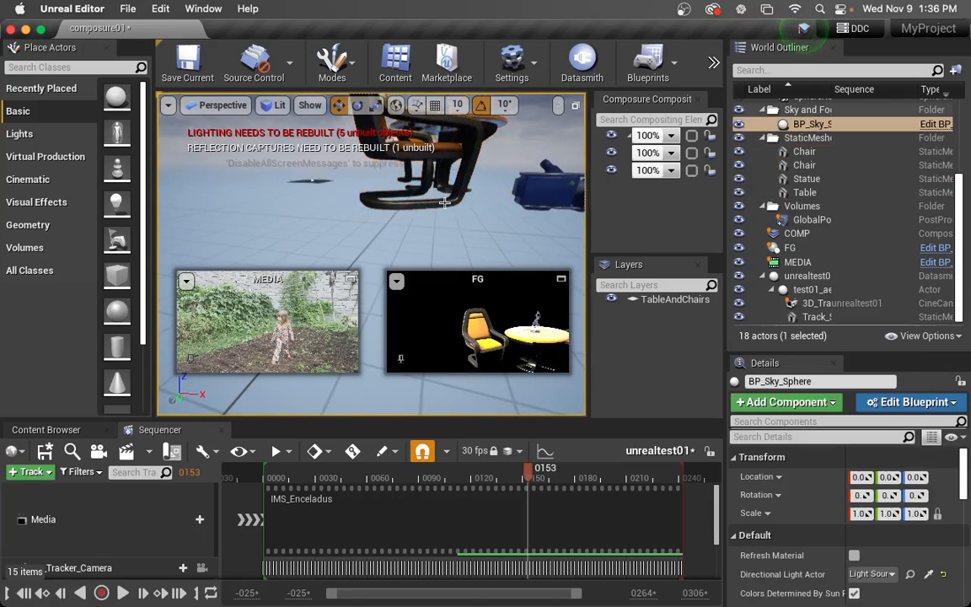
Set the Z location of the nearer chair and of the table to 0
left_click(449, 204)
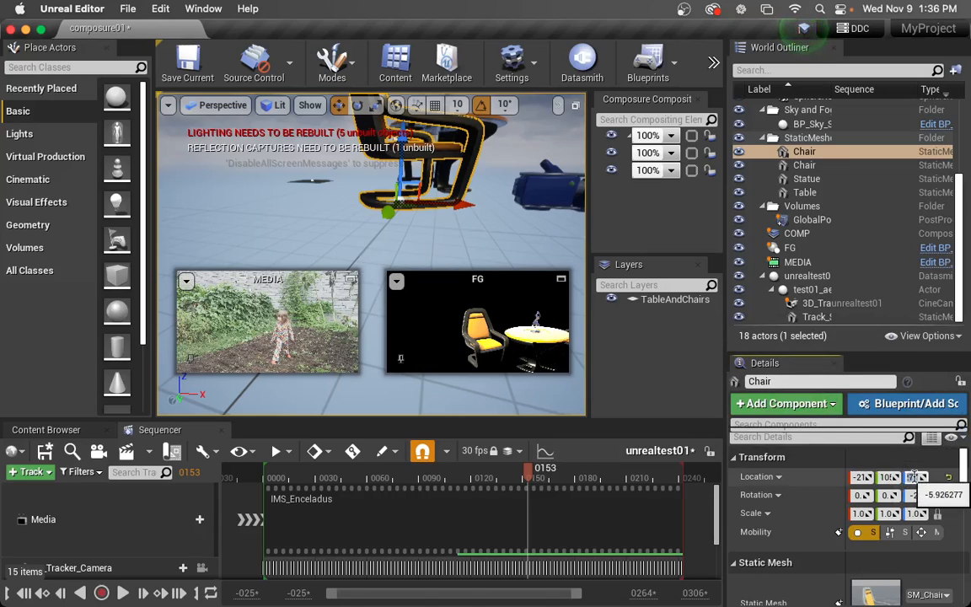
type("0")
key("Return")
left_click_drag(478, 203, 431, 185)
left_click(379, 191)
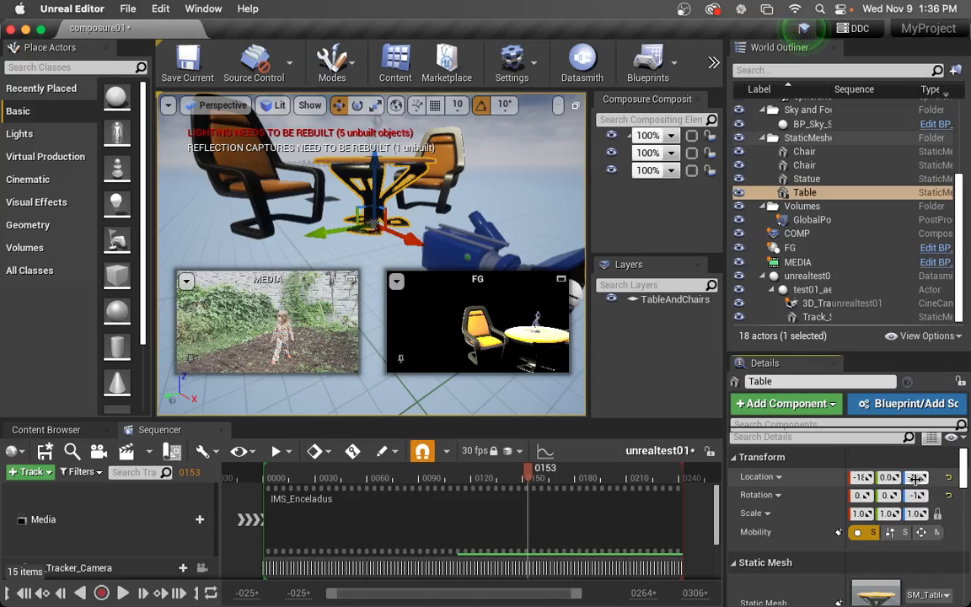
key("Return")
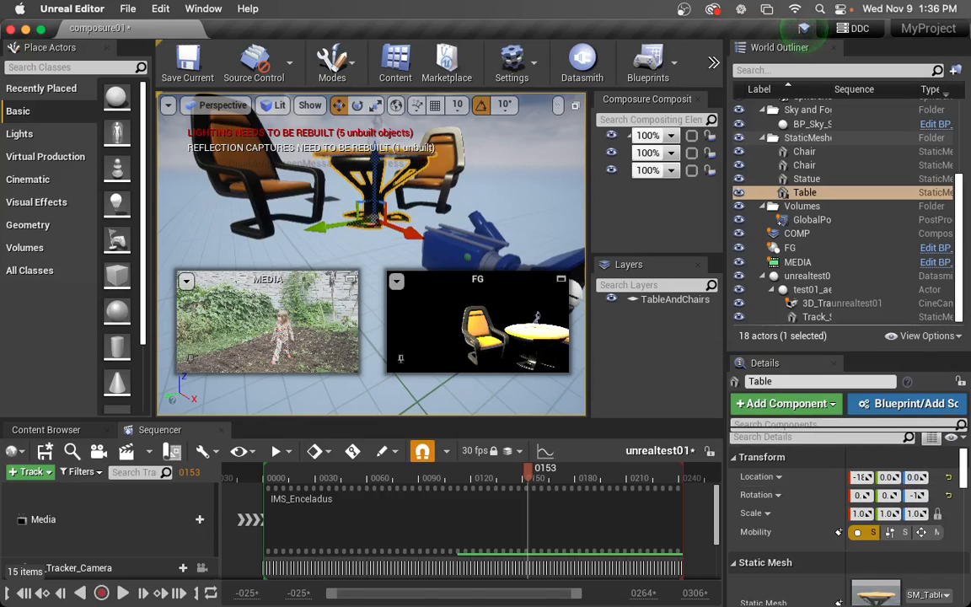
Set the second chair's Z location to 0
left_click(804, 166)
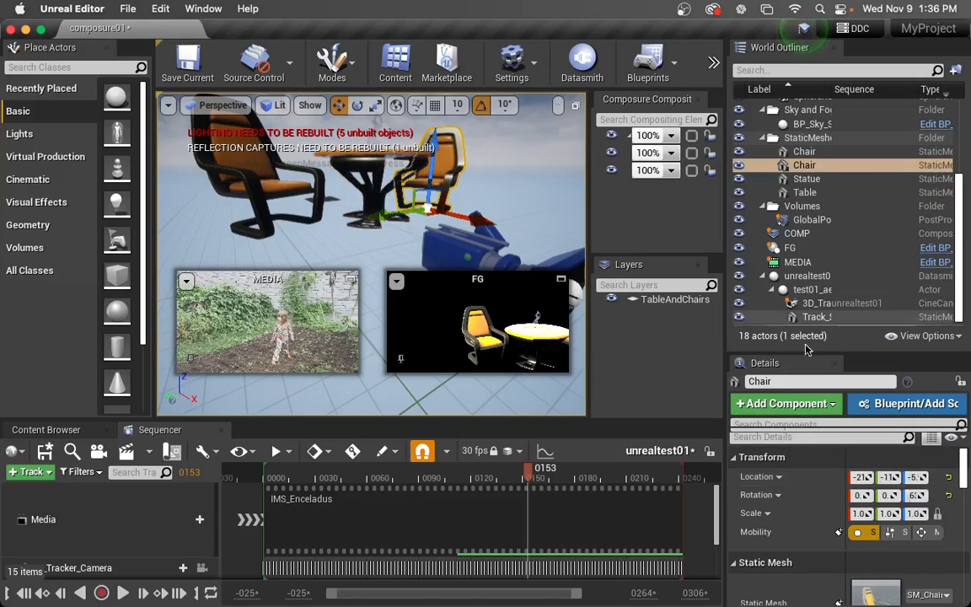
left_click(915, 477)
type("0")
key("Return")
Adjust the statue's height to about Z 69 on the tabletop, and scrub the sequence to frame 148 to check the FG preview
left_click_drag(380, 185, 380, 186)
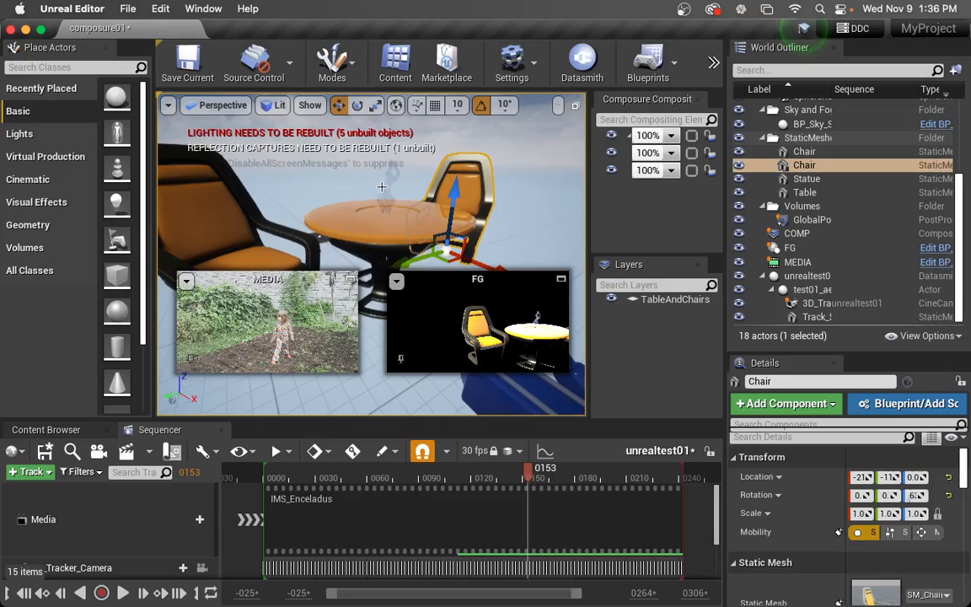
left_click(382, 187)
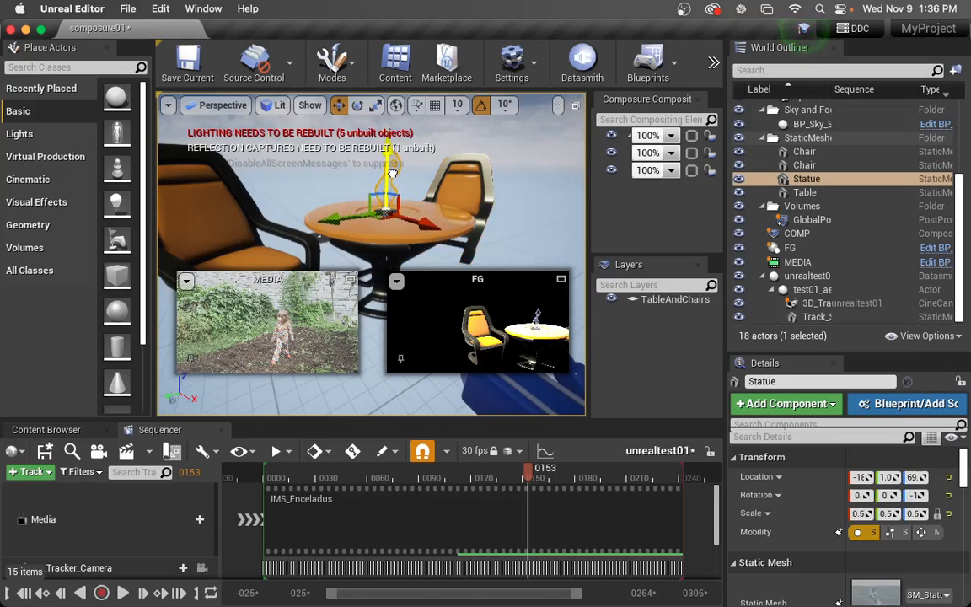
left_click_drag(461, 213, 461, 212)
left_click_drag(497, 375, 497, 375)
left_click_drag(529, 477, 367, 477)
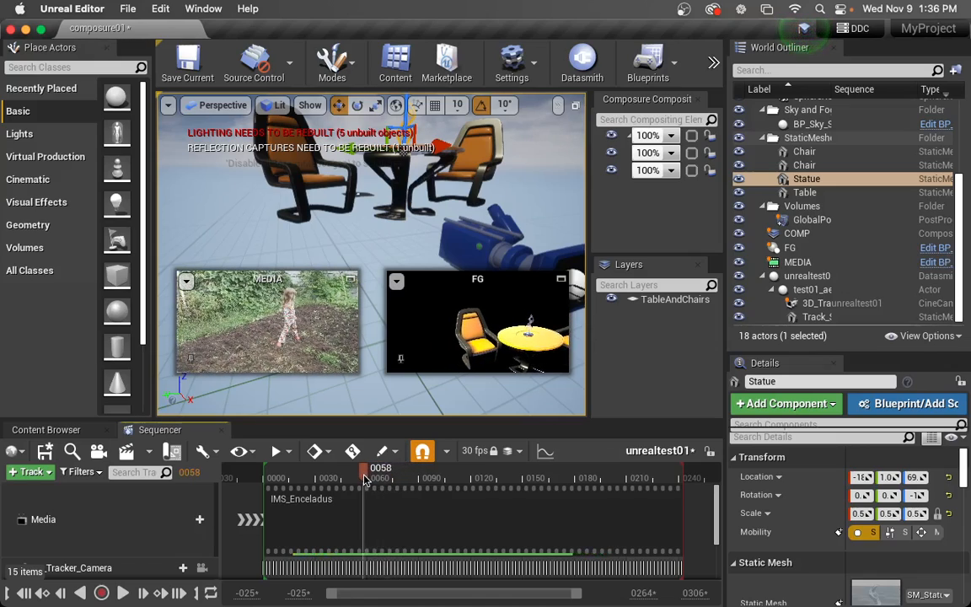
left_click_drag(333, 479, 519, 477)
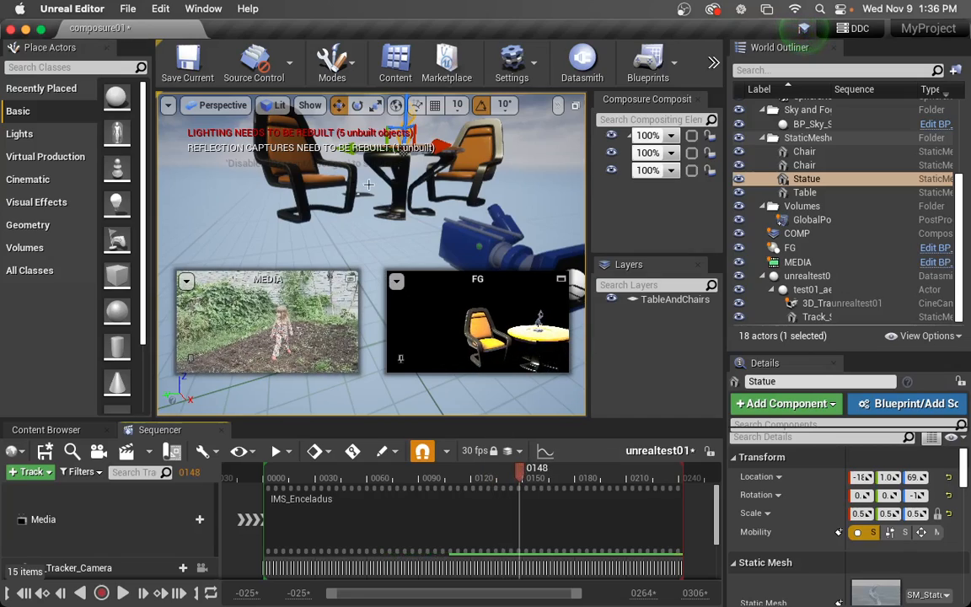
Add the Track_Solid_1 actor to the TableAndChairs layer, and scrub the sequence to frame 111 to check the FG preview
left_click(800, 317)
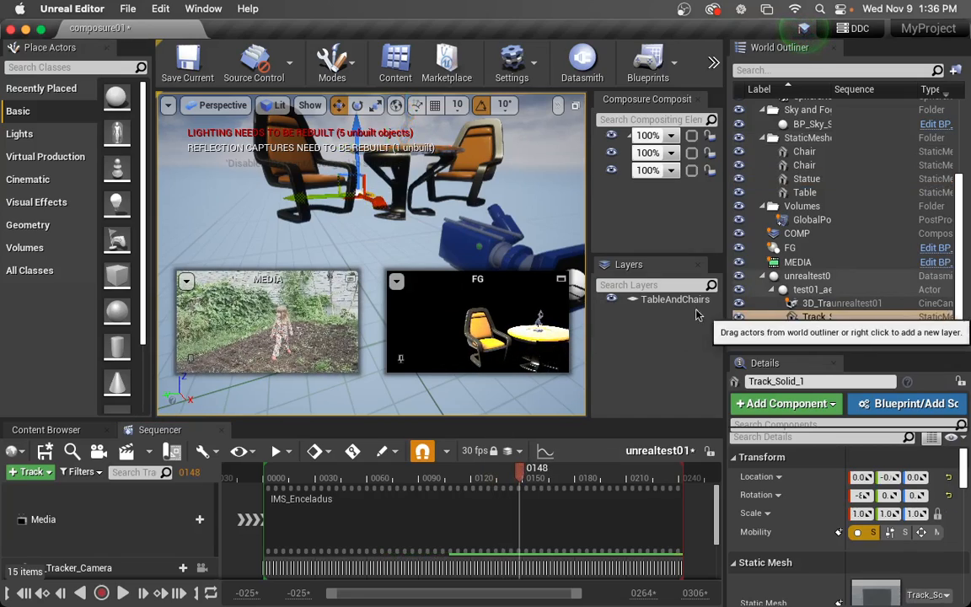
left_click_drag(797, 318, 640, 300)
left_click_drag(519, 477, 456, 479)
left_click_drag(385, 240, 521, 242, "alt")
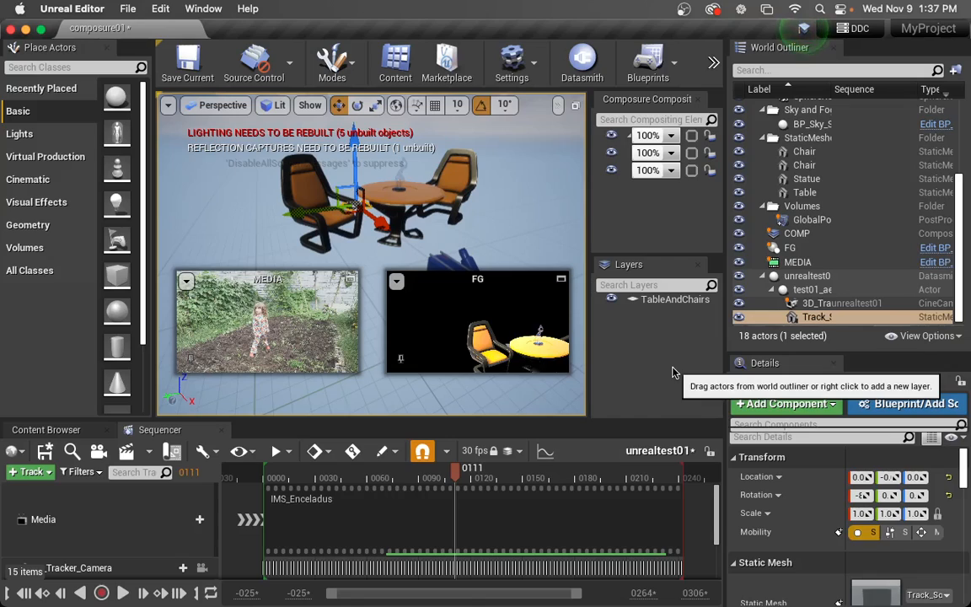
Resize the editor panels so the Composure element names are readable, and scrub the sequence to frame 170
mouse_move(570, 240)
left_mouse_down()
mouse_move(534, 244)
mouse_move(561, 247)
left_mouse_up()
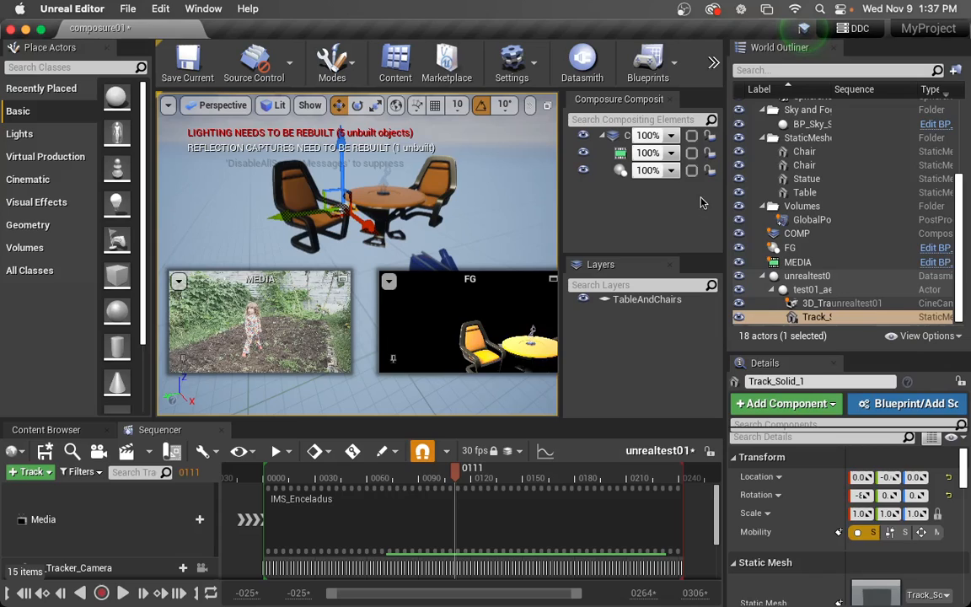
left_click_drag(727, 219, 781, 219)
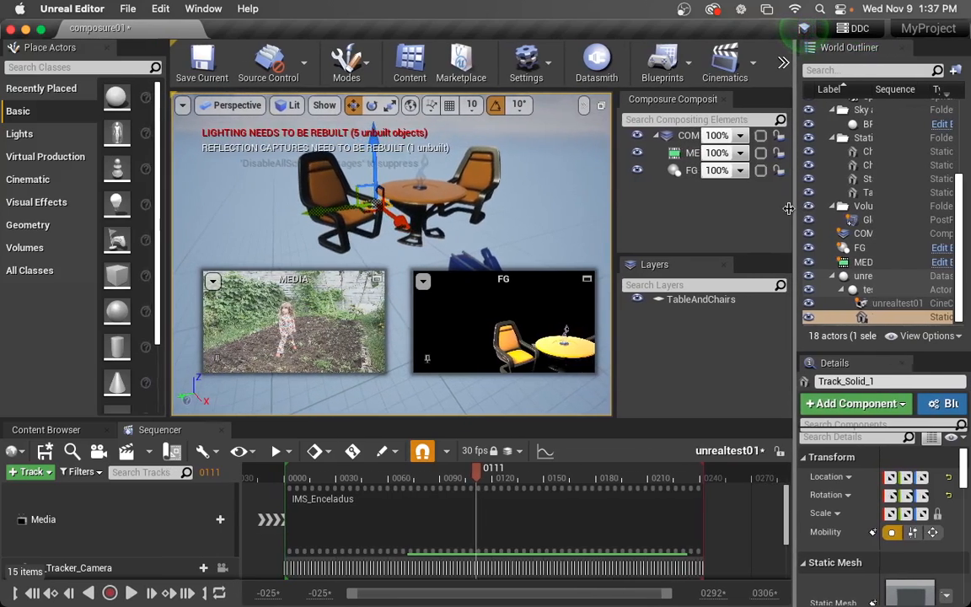
left_click_drag(594, 247, 577, 246)
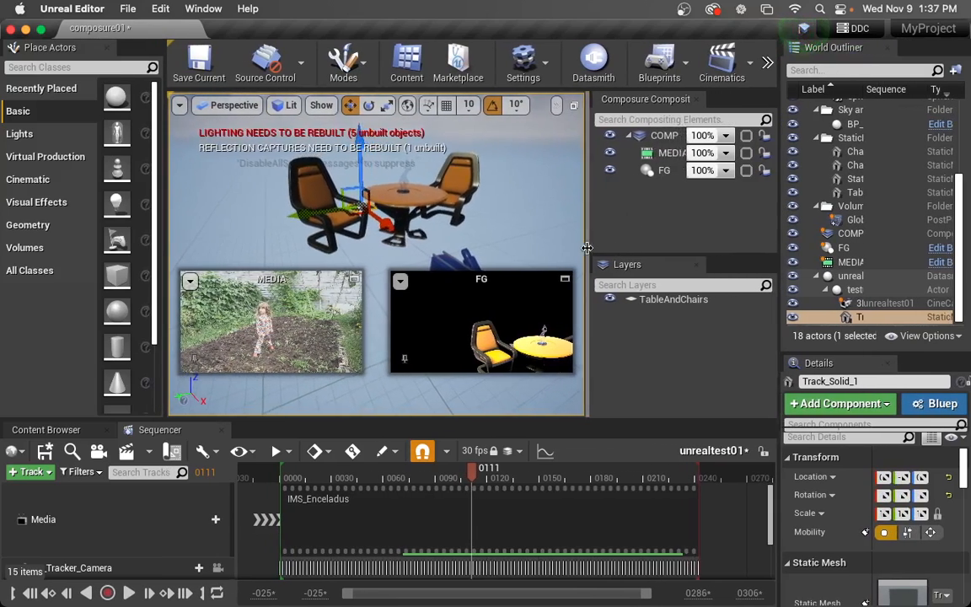
left_click_drag(164, 295, 116, 297)
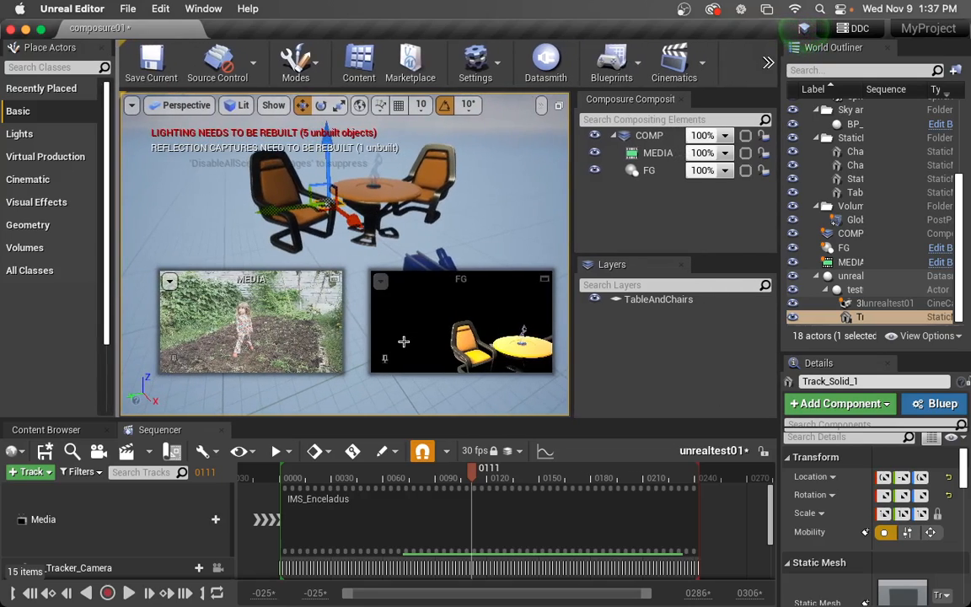
left_click_drag(471, 469, 574, 483)
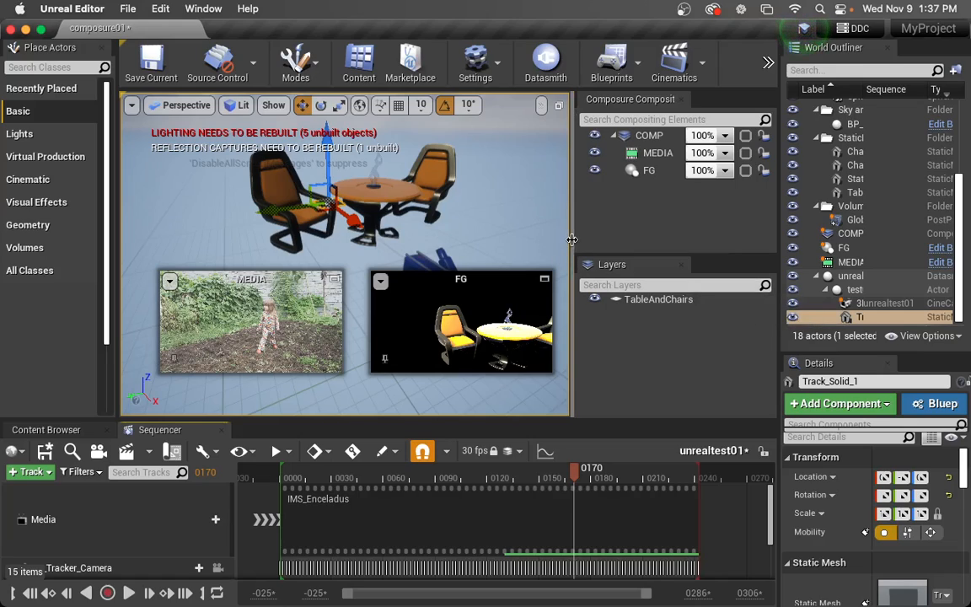
left_click_drag(561, 241, 550, 241)
Set the COMP element's Target Camera Actor to 3D_Tracker_Camera
left_click(641, 136)
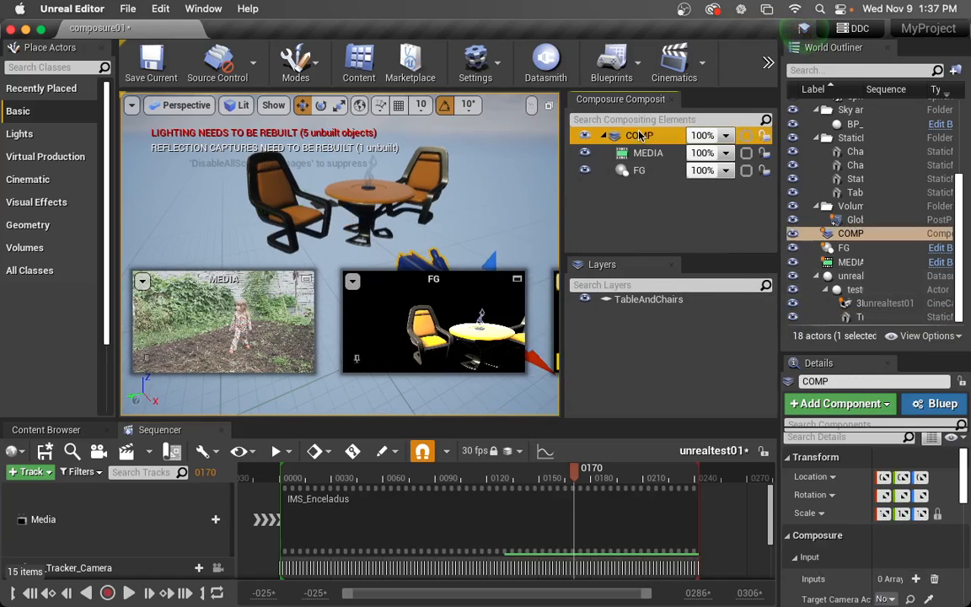
mouse_move(780, 371)
left_mouse_down()
mouse_move(765, 351)
mouse_move(789, 352)
left_mouse_up()
scroll(876, 451, "down", 1)
scroll(854, 438, "up", 1)
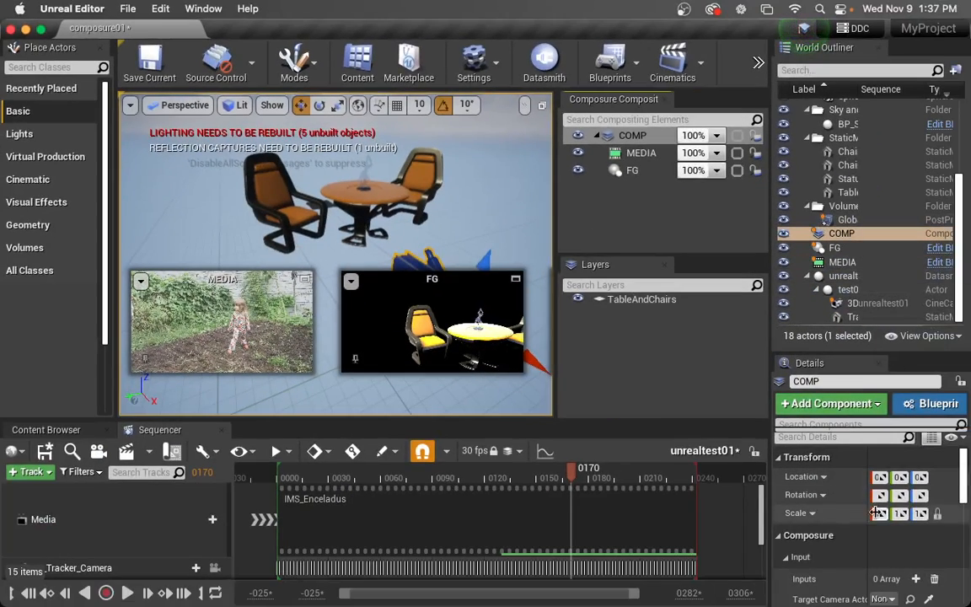
left_click_drag(772, 477, 720, 477)
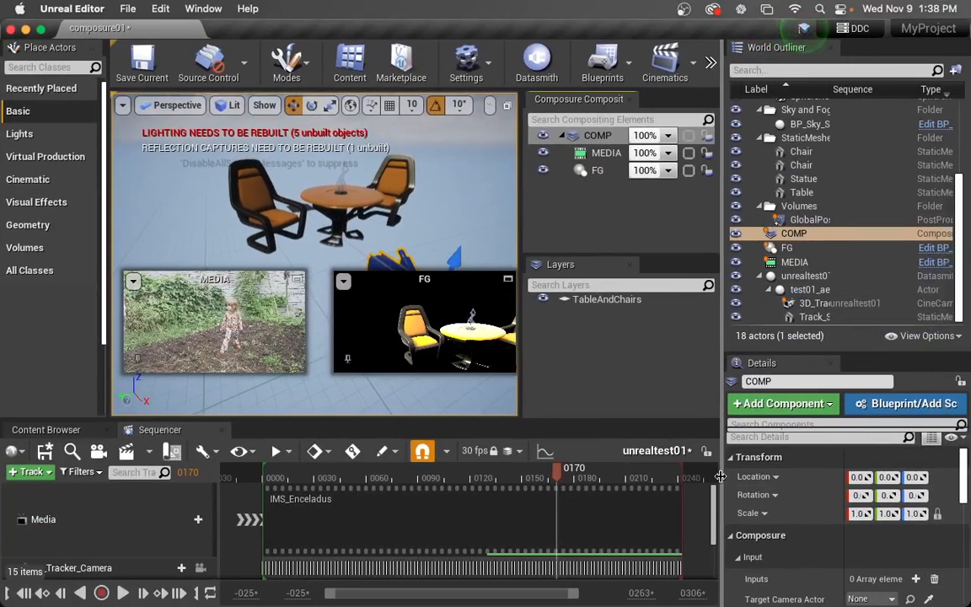
scroll(948, 496, "down", 5)
scroll(948, 497, "up", 5)
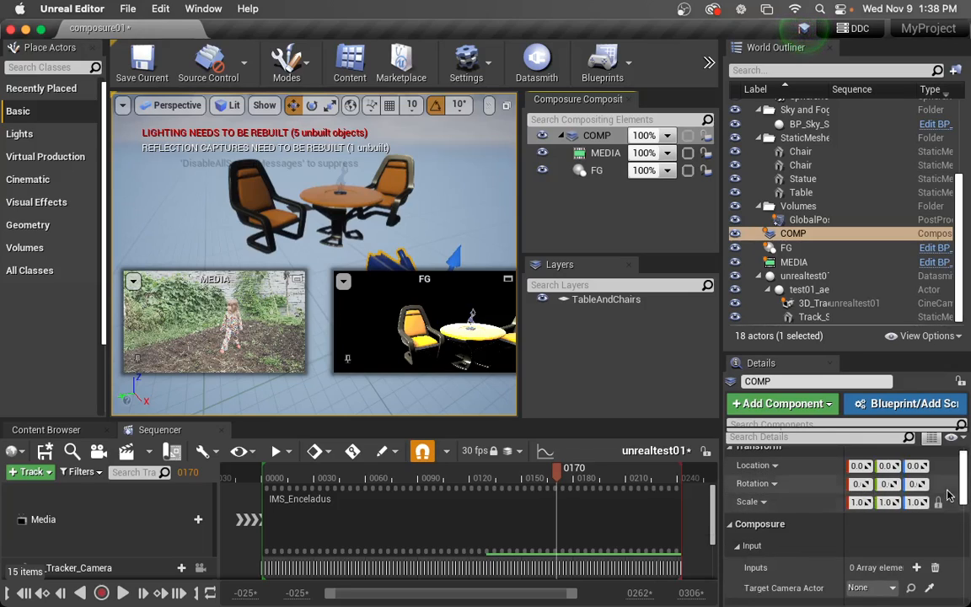
scroll(927, 514, "down", 3)
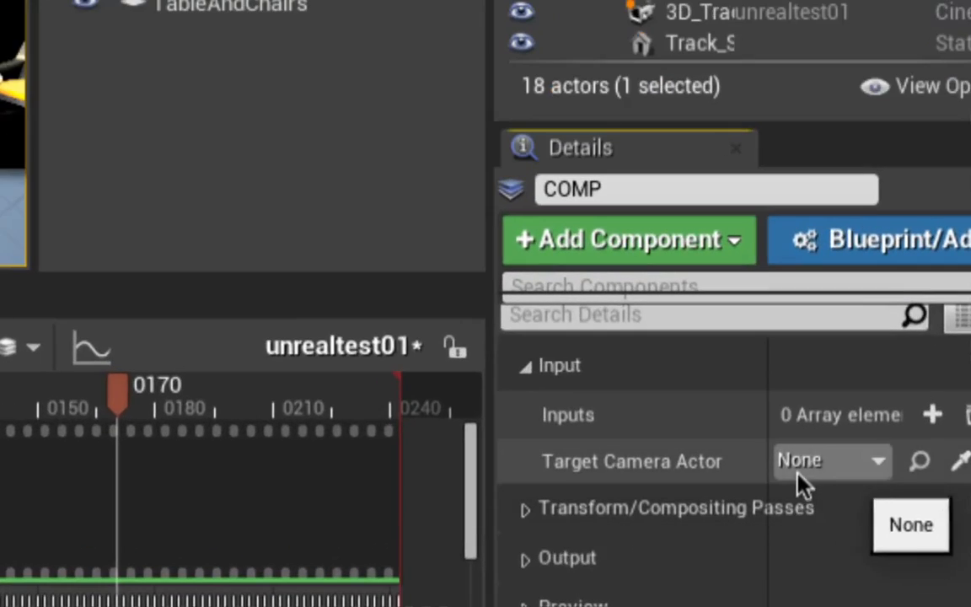
left_click(839, 463)
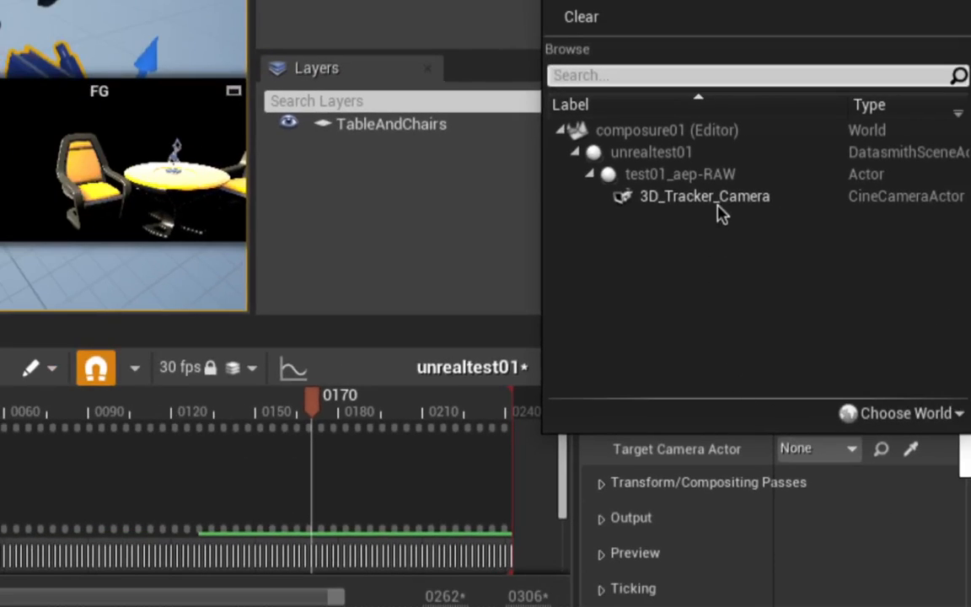
left_click(711, 199)
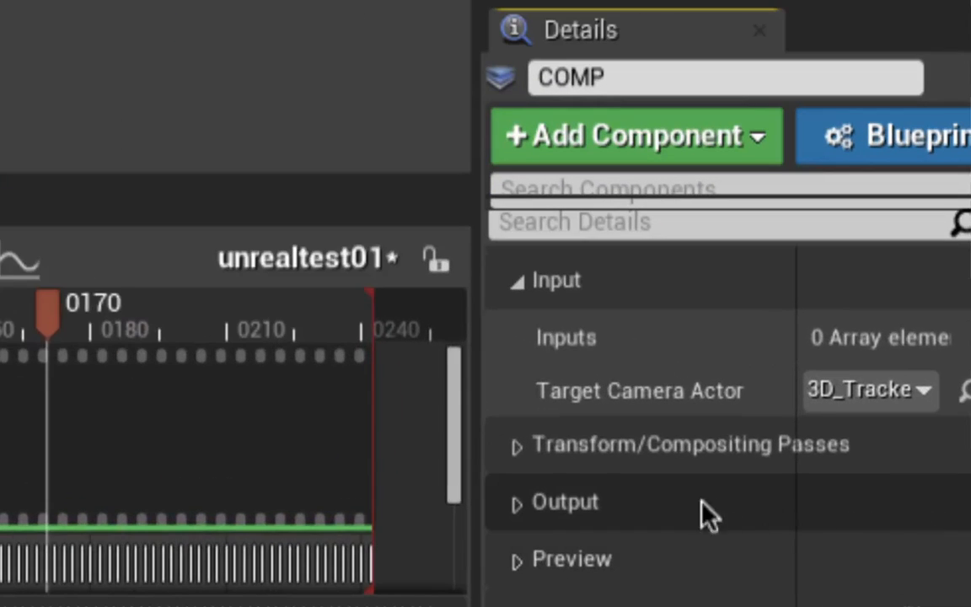
Add a transform pass to the COMP element and expand its settings down to the material slot
left_click(517, 451)
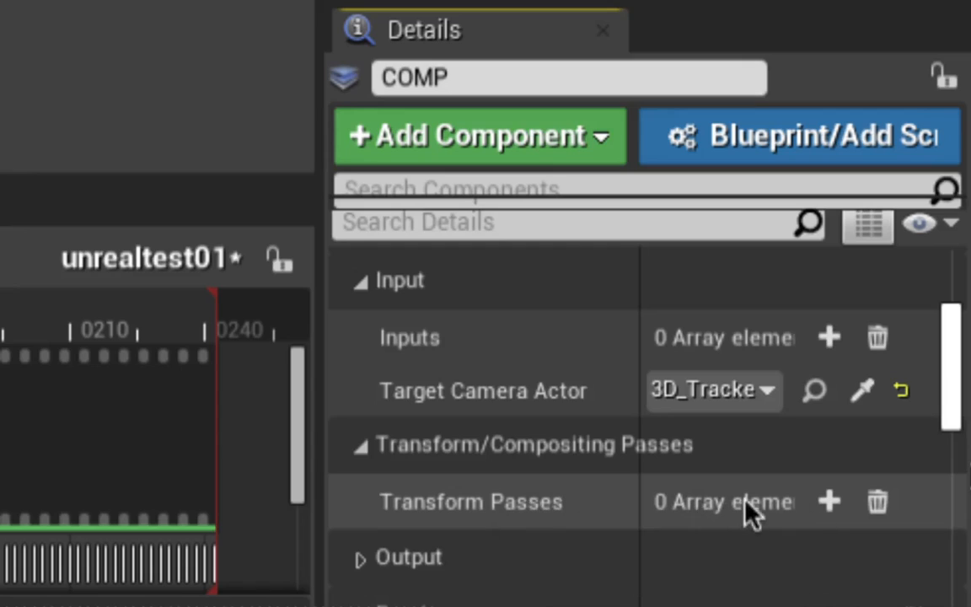
left_click(827, 506)
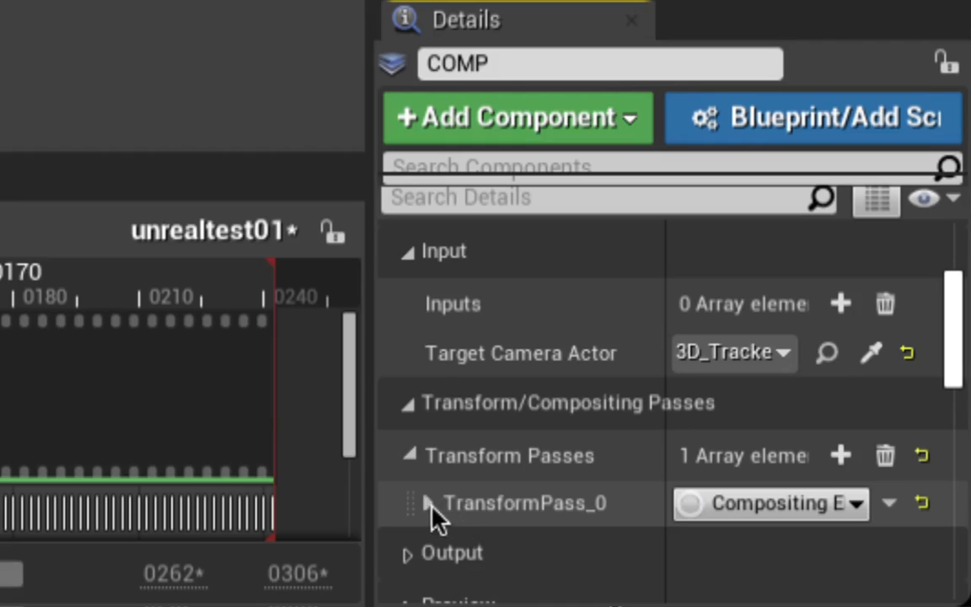
left_click(428, 504)
scroll(596, 520, "down", 6)
scroll(603, 516, "up", 2)
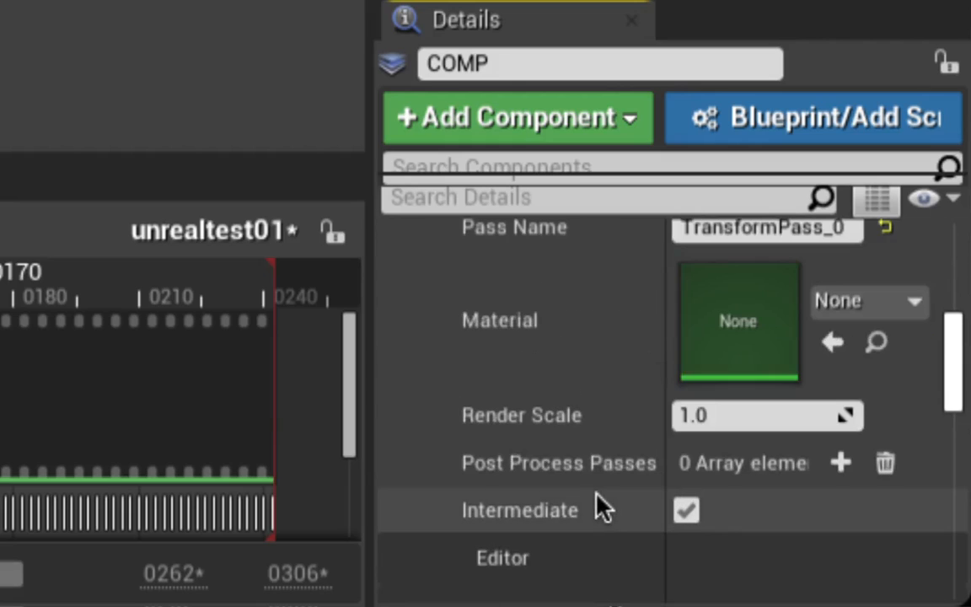
scroll(602, 506, "up", 3)
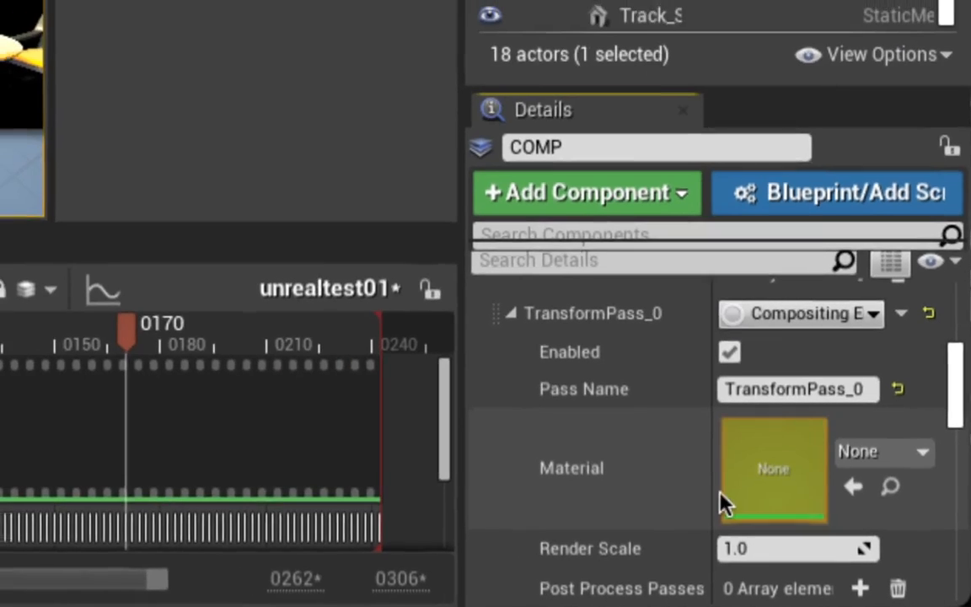
scroll(763, 491, "up", 1)
scroll(801, 497, "down", 1)
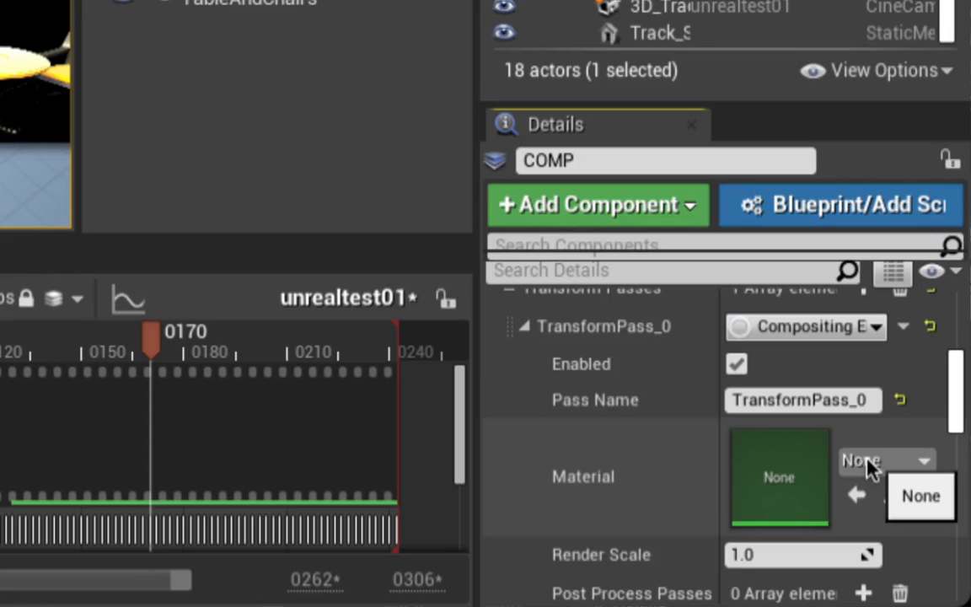
Switch to Google Chrome and find the compositing material slides in the Match Motion 3 - Composure presentation
mouse_move(650, 588)
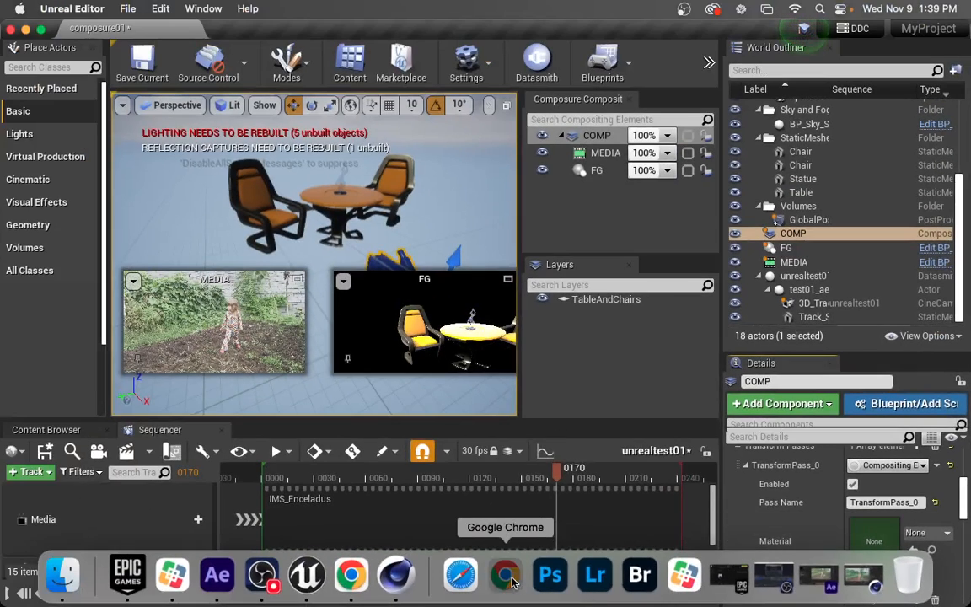
left_click(51, 542)
scroll(124, 400, "down", 20)
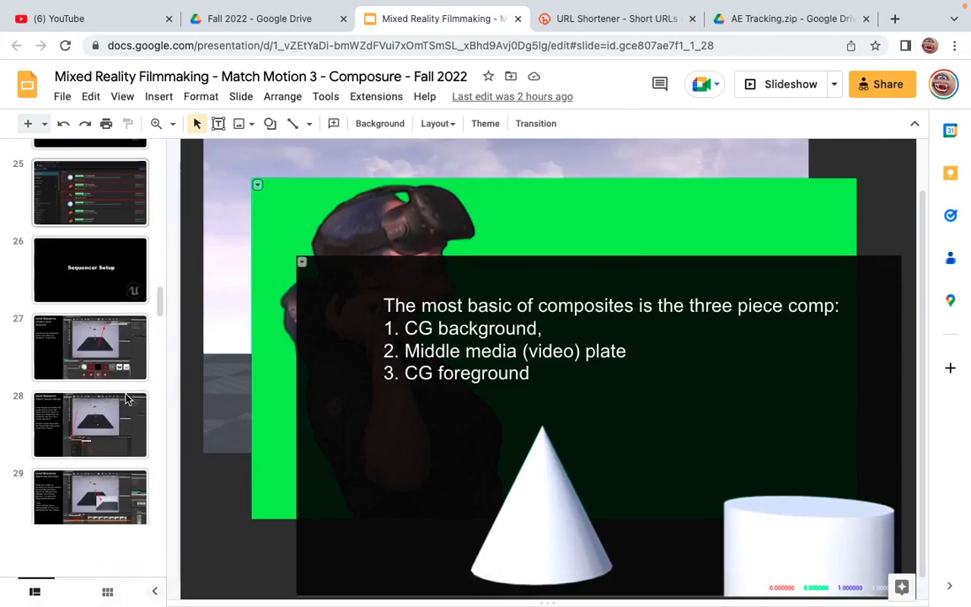
scroll(125, 400, "down", 10)
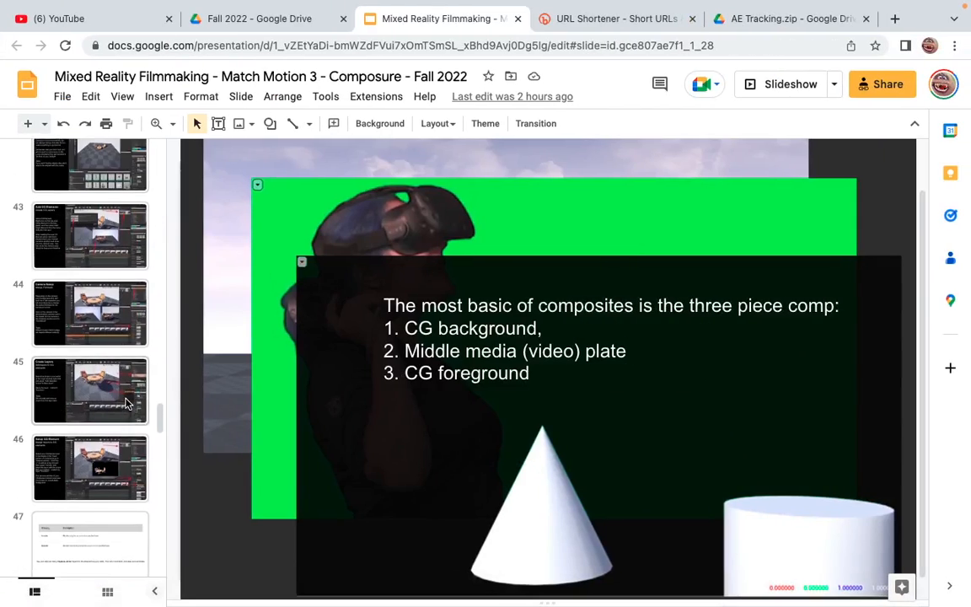
scroll(125, 403, "down", 2)
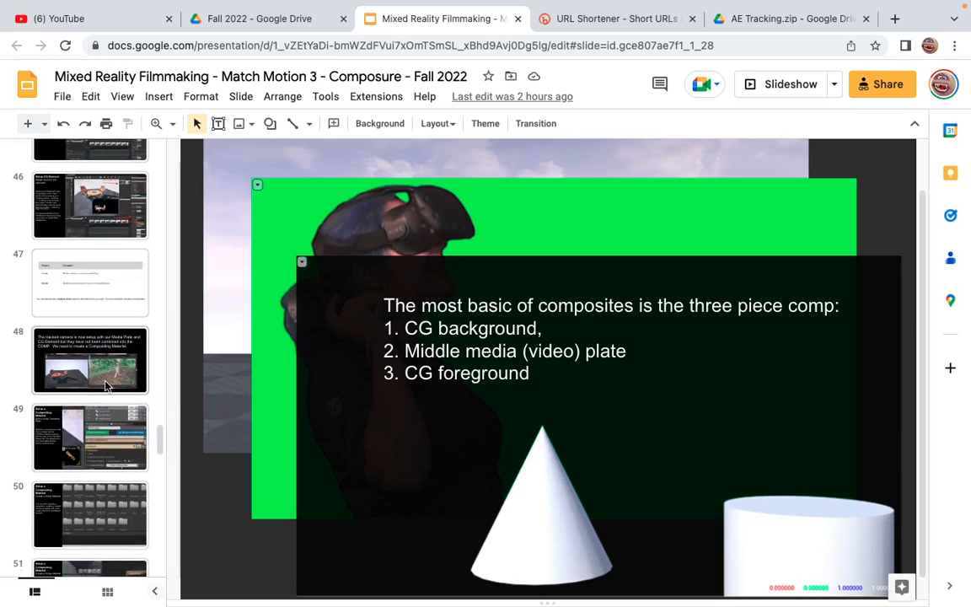
left_click(96, 375)
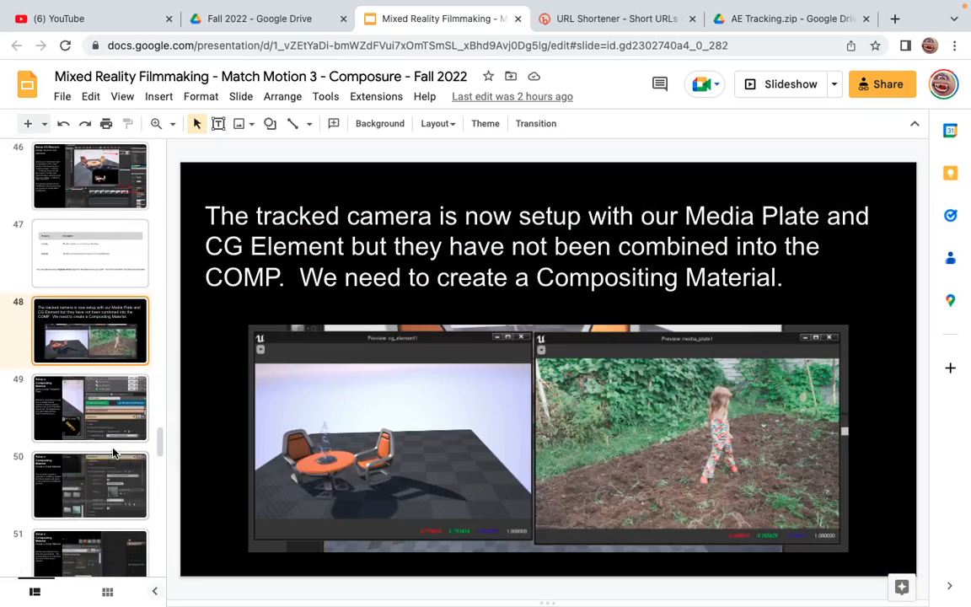
scroll(106, 438, "down", 4)
left_click(99, 422)
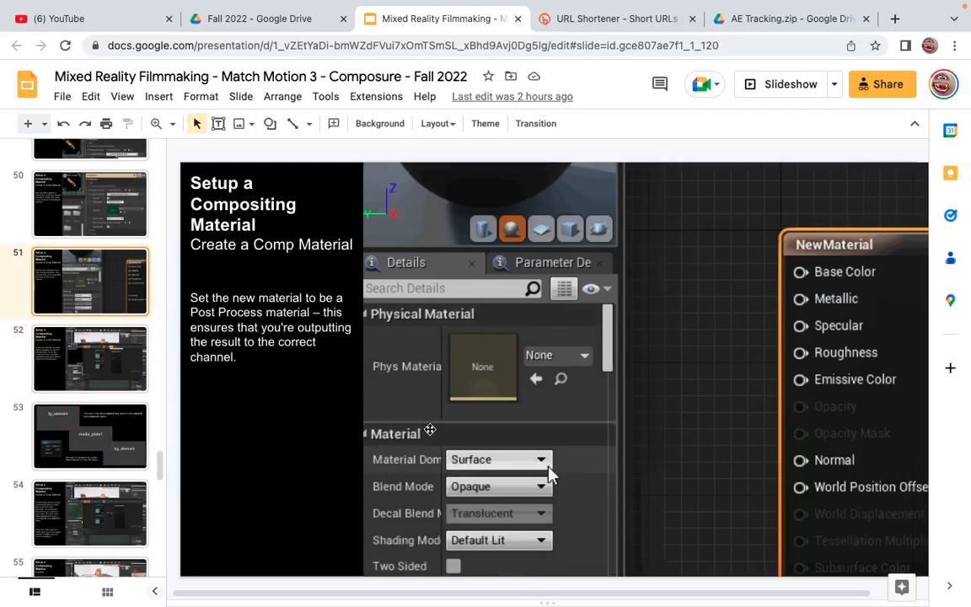
Review the Setup a Compositing Material slides, from adding the transform pass to combining the elements with the Over node
key("Up")
key("Up")
key("Up")
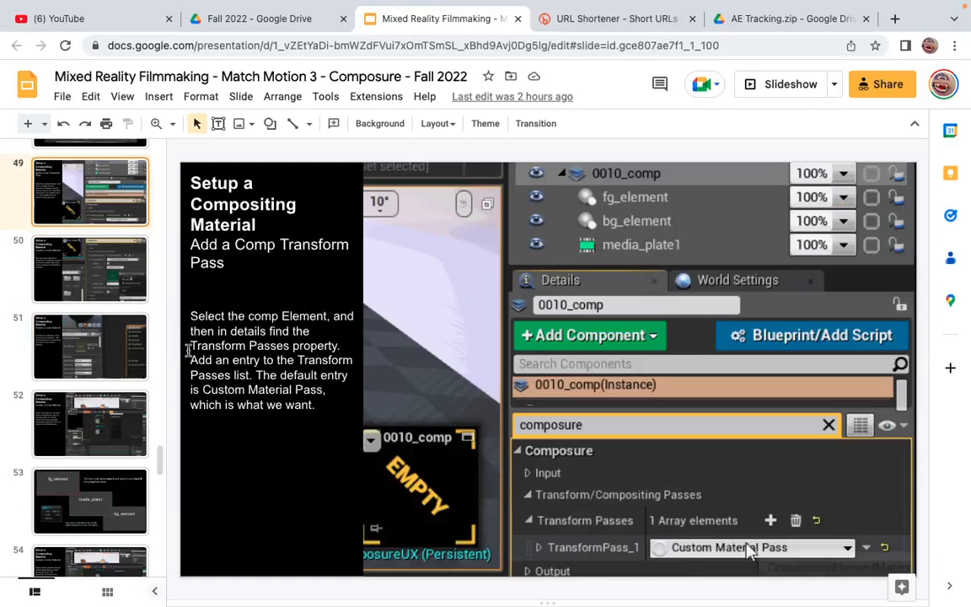
key("Down")
key("Down")
key("Down")
key("Down")
key("Down")
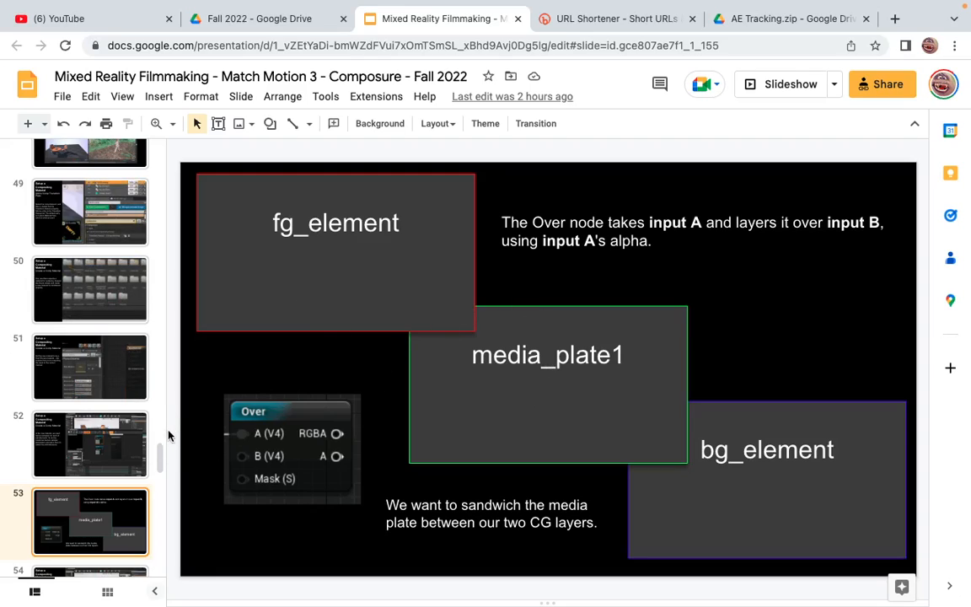
left_click_drag(160, 459, 170, 477)
left_click(127, 462)
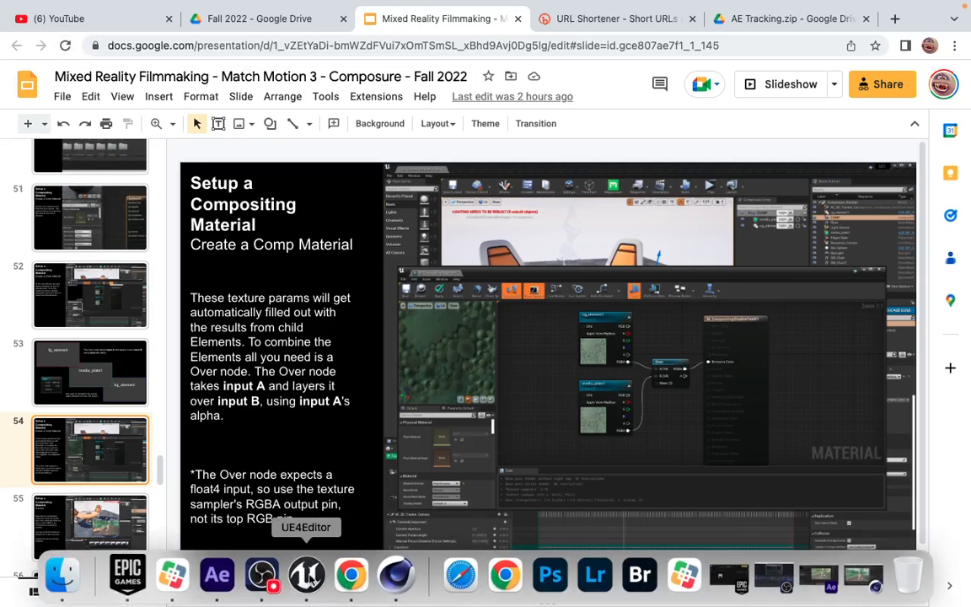
Switch back to Unreal Editor and create a new material M_Compositing for COMP's transform pass, saved in the unrealtest01 folder
left_click(295, 578)
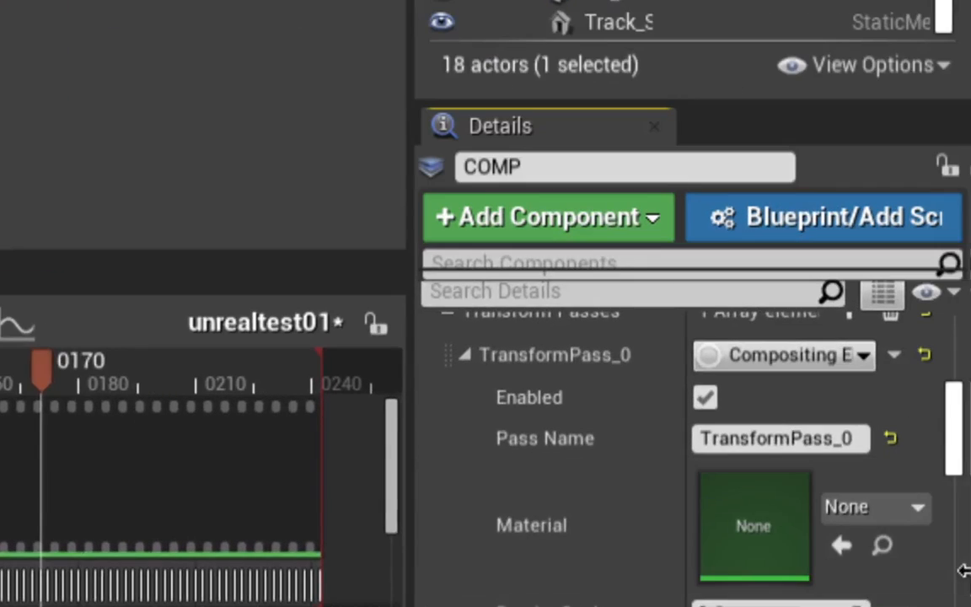
left_click(958, 524)
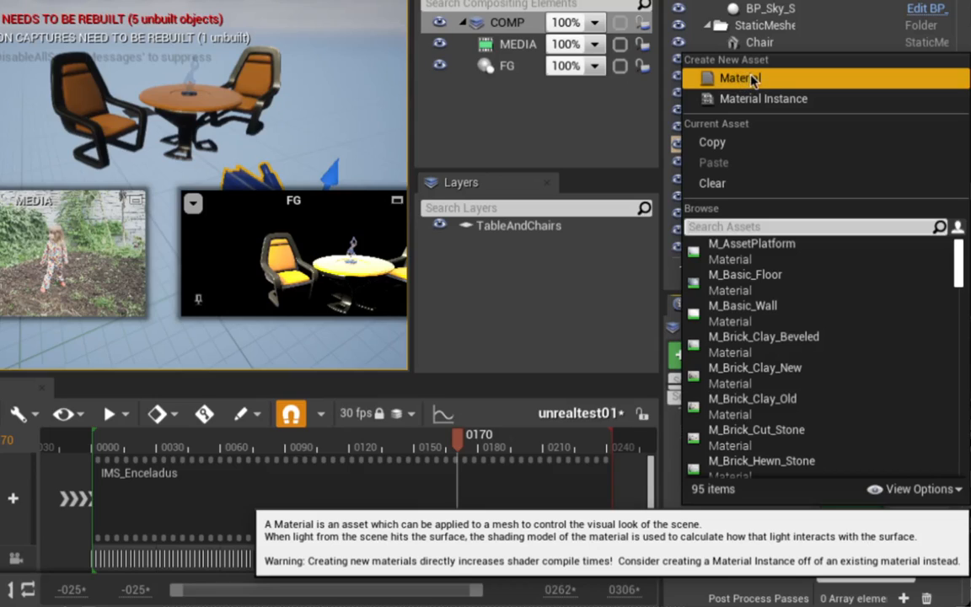
left_click(741, 79)
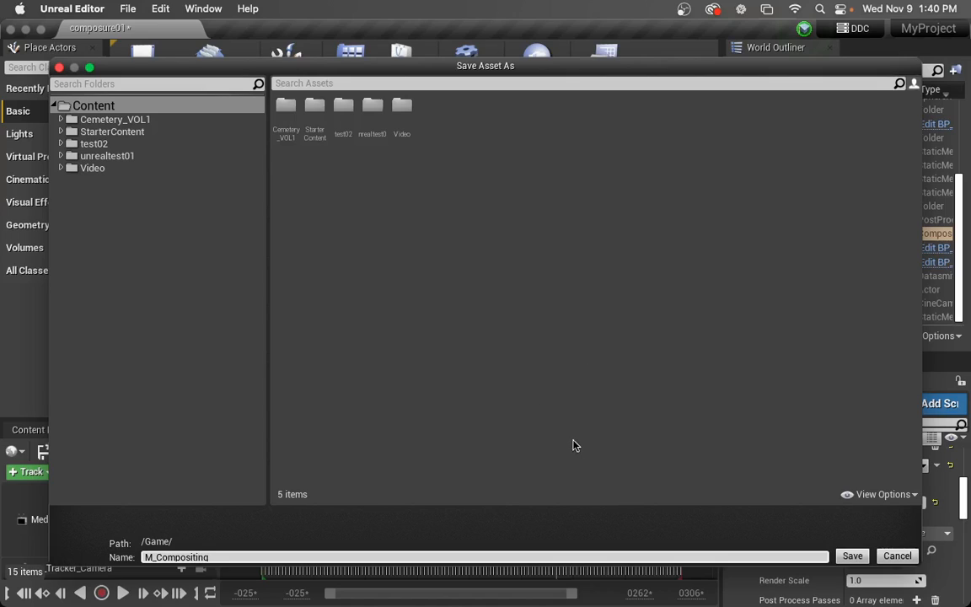
left_click_drag(334, 74, 361, 57)
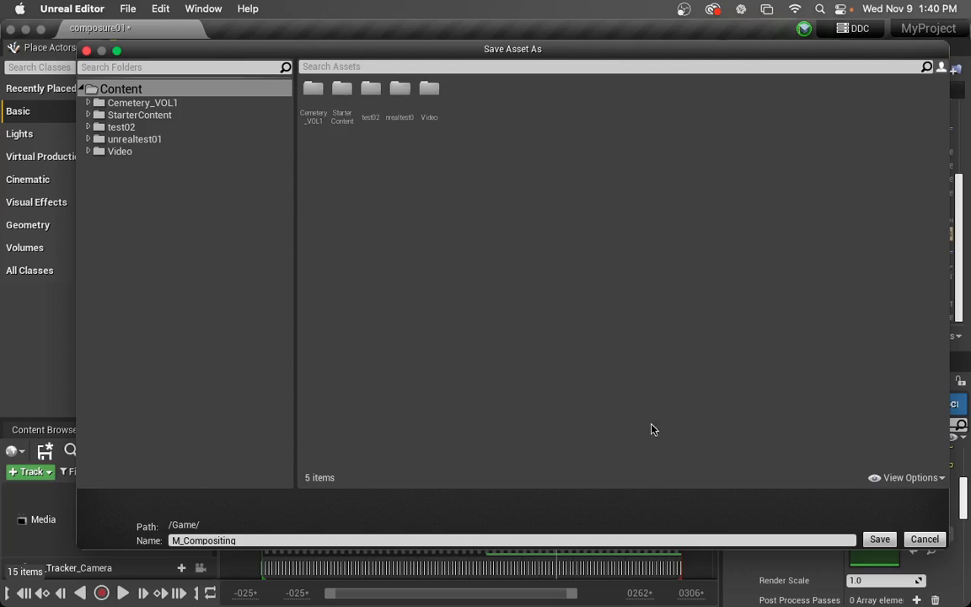
left_click(156, 139)
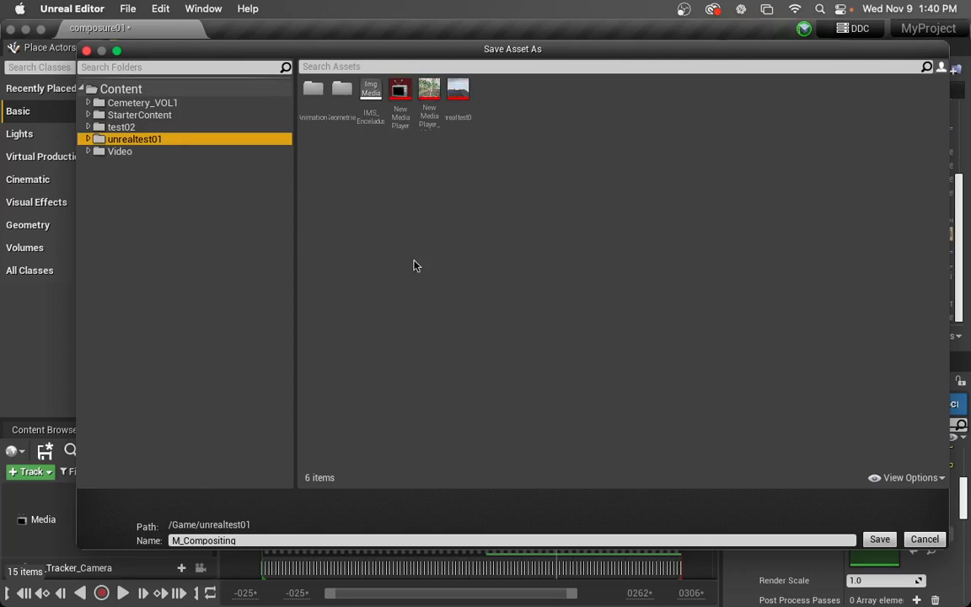
left_click(879, 539)
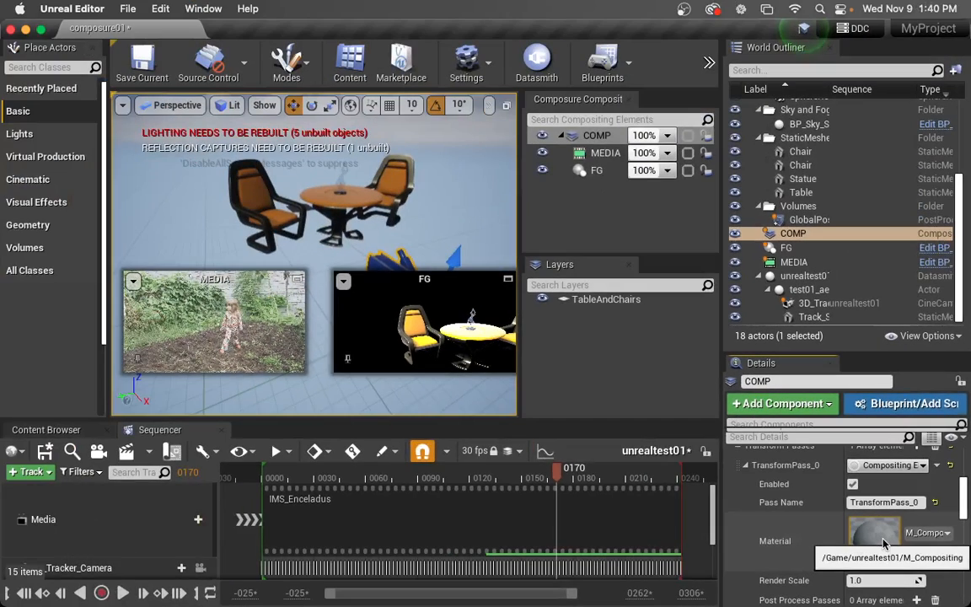
Open the M_Compositing material for editing and bring its main node's inputs into view
double_click(881, 543)
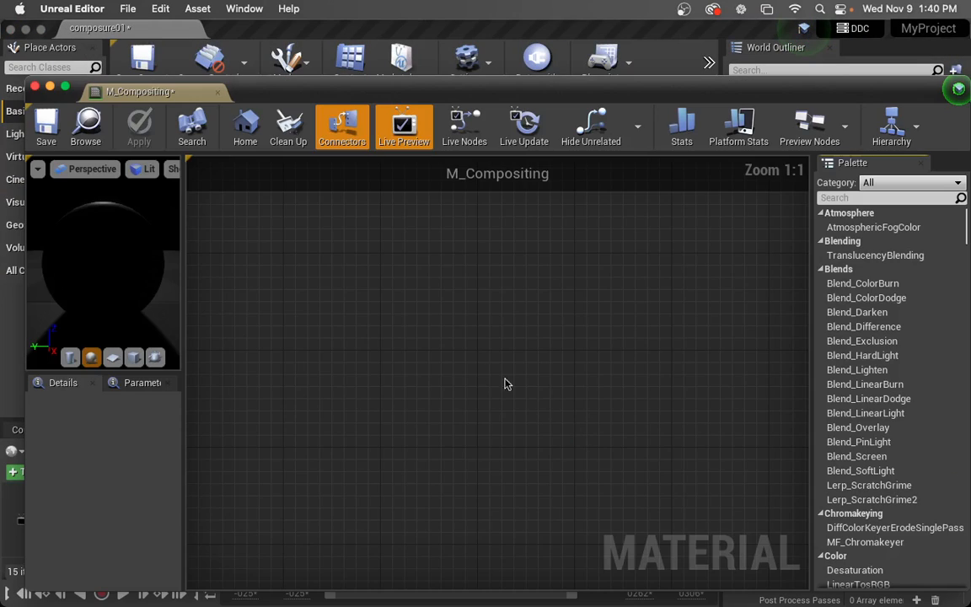
left_click_drag(392, 96, 381, 83)
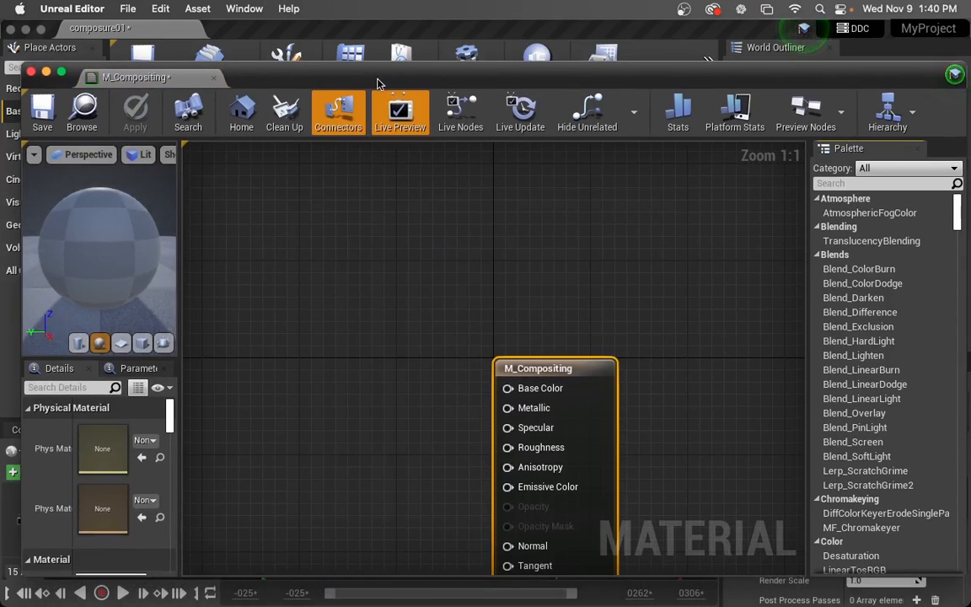
right_click_drag(431, 401, 493, 253)
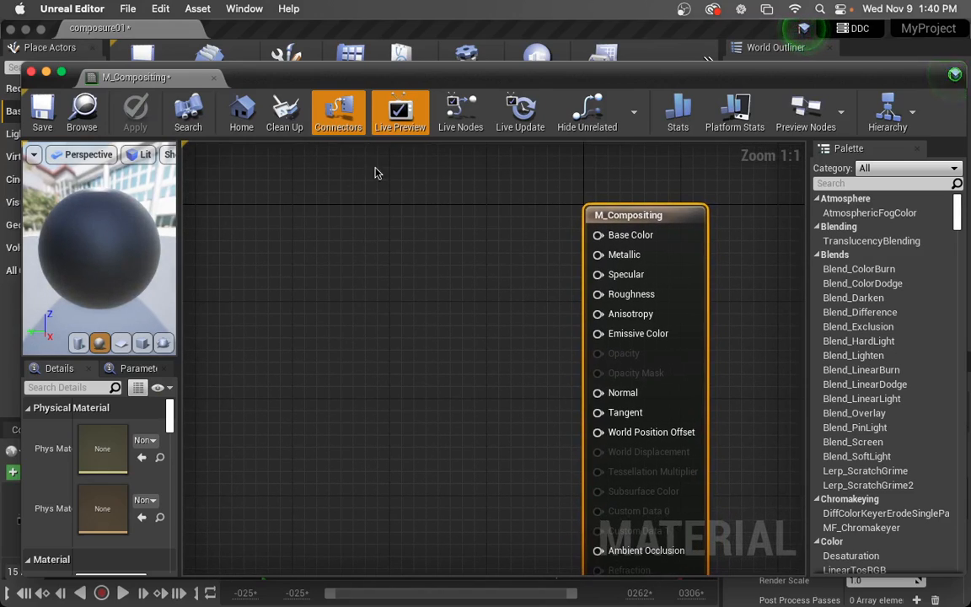
Dock the M_Compositing editor as a tab beside composure01 and move the main material node slightly aside
left_click(189, 113)
left_click_drag(167, 86, 255, 38)
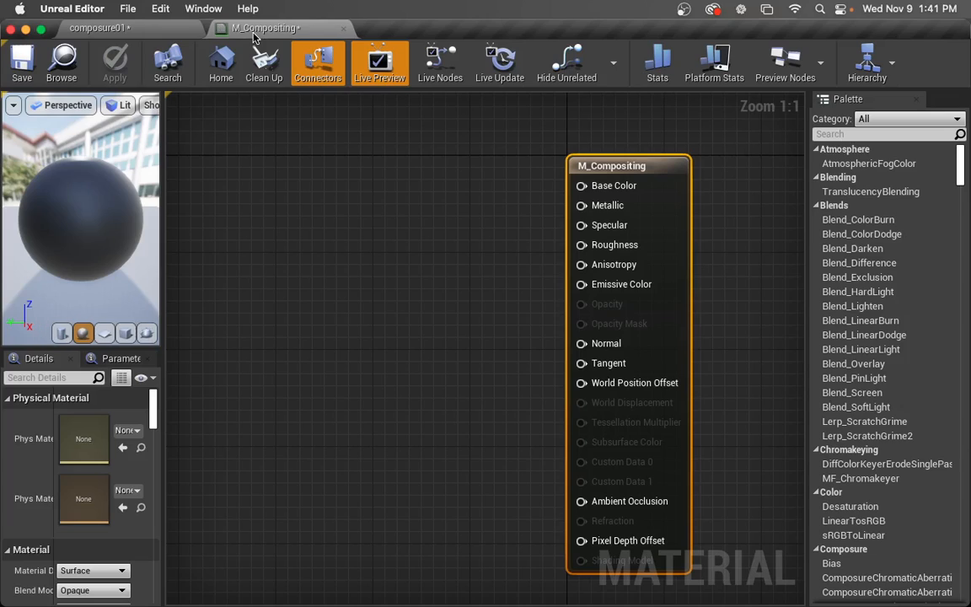
right_click_drag(363, 287, 368, 257)
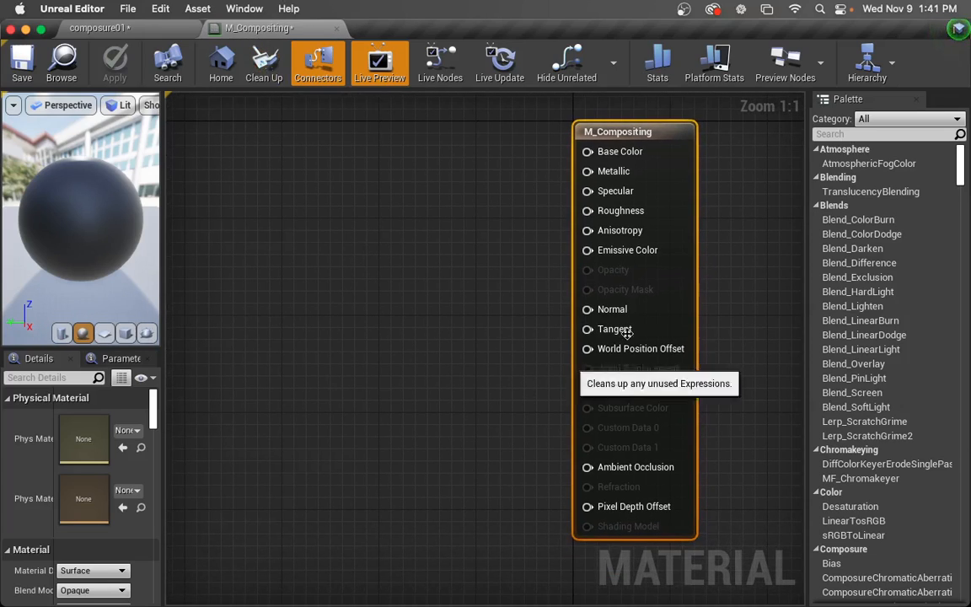
mouse_move(671, 278)
left_mouse_down()
mouse_move(647, 296)
mouse_move(696, 289)
mouse_move(684, 289)
left_mouse_up()
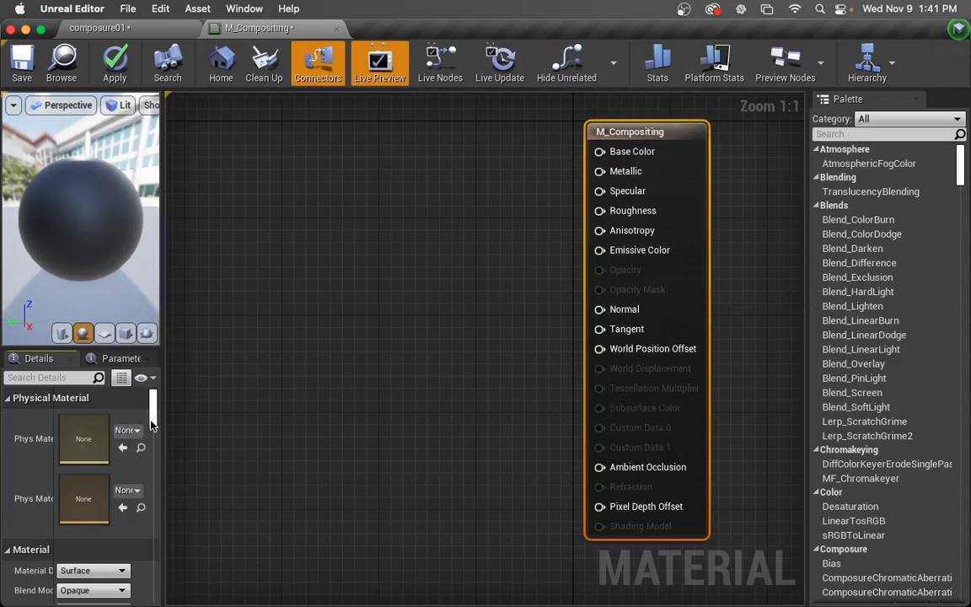
Widen the material's details area and set the Material Domain to Post Process
scroll(153, 426, "down", 3)
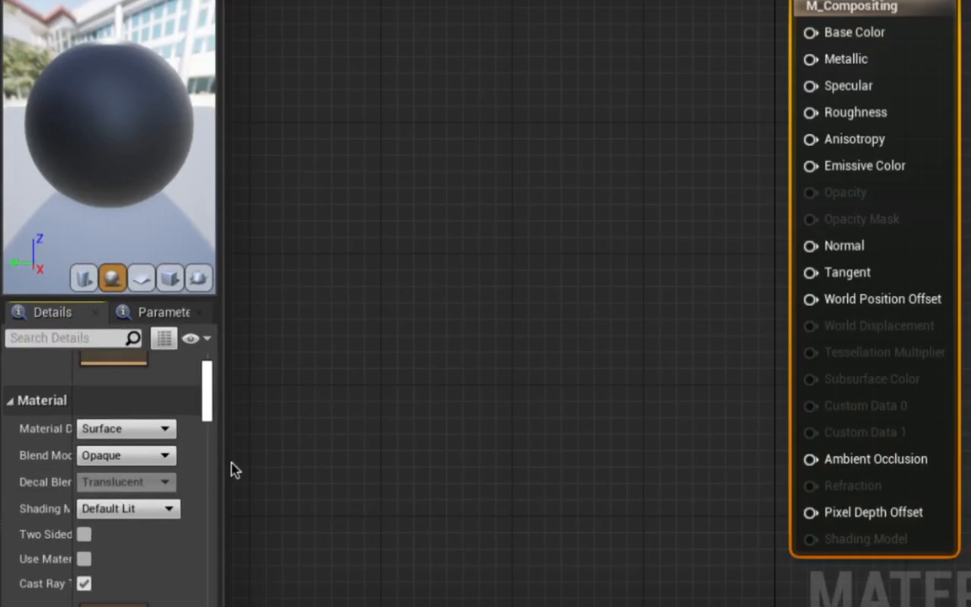
left_click_drag(164, 472, 225, 466)
left_click_drag(304, 458, 392, 455)
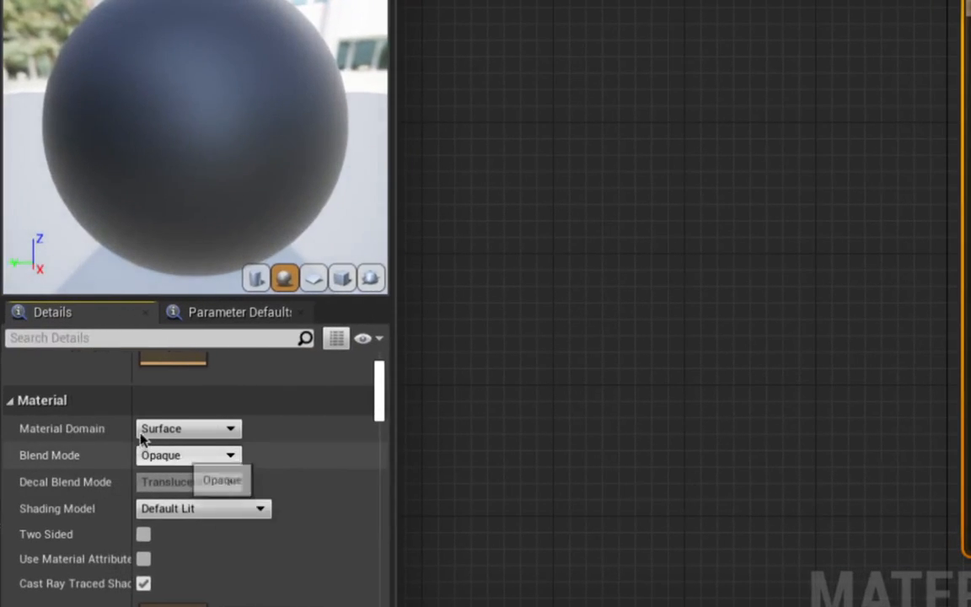
left_click(168, 429)
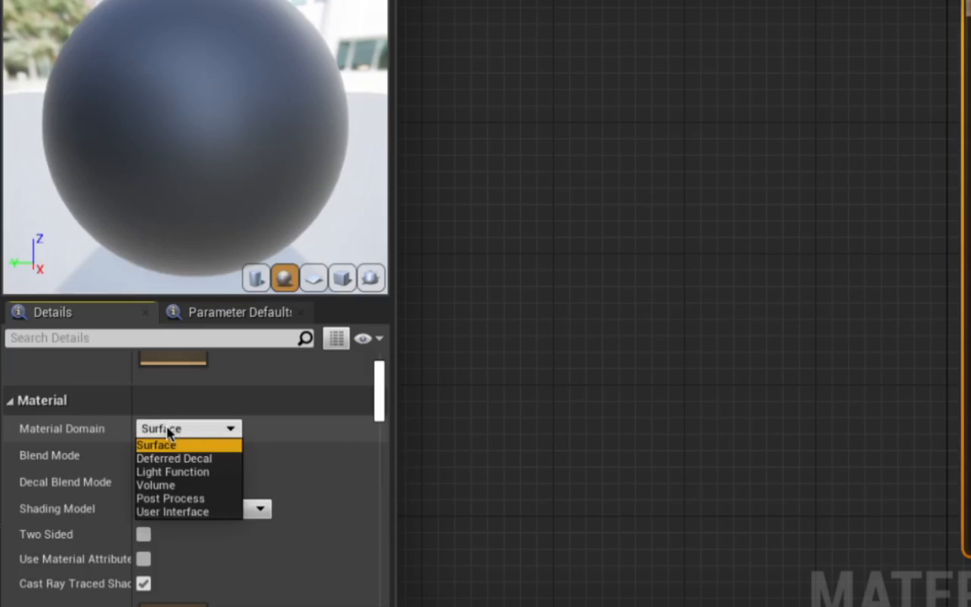
left_click(193, 499)
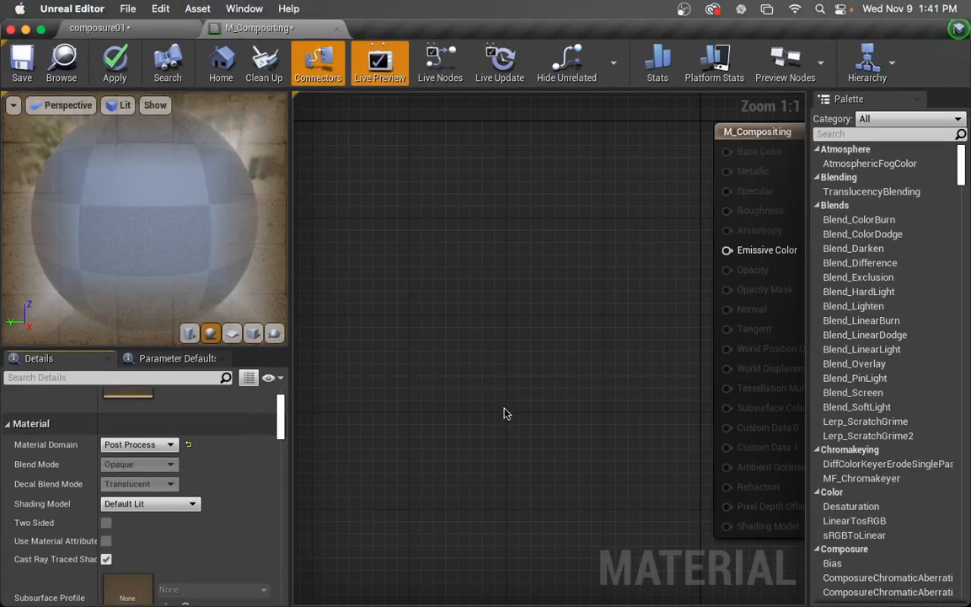
Reposition the main node and add a TextureSampleParameter2D node in the empty graph space before it
left_click_drag(776, 280, 752, 277)
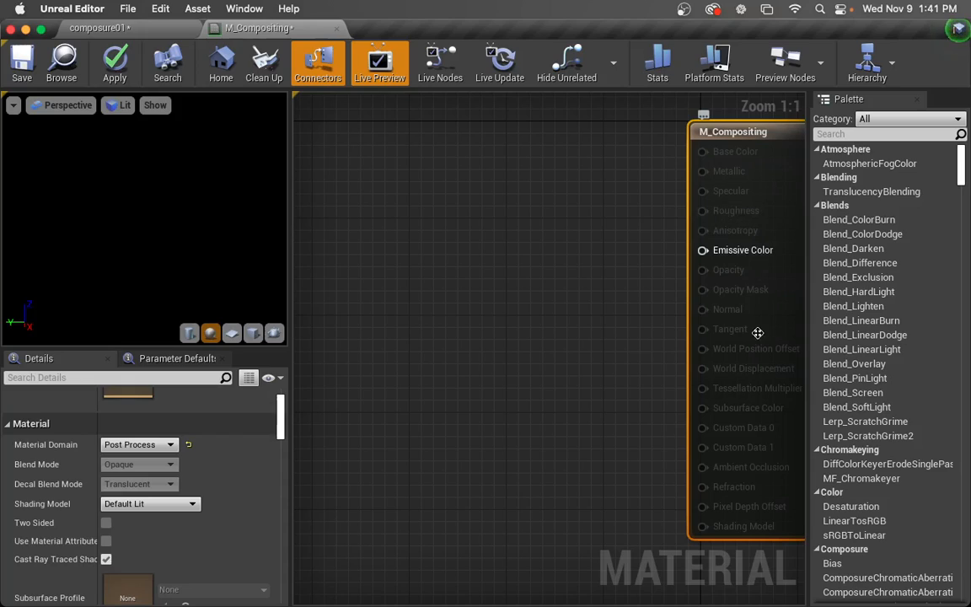
right_click_drag(473, 274, 471, 314)
right_click(466, 214)
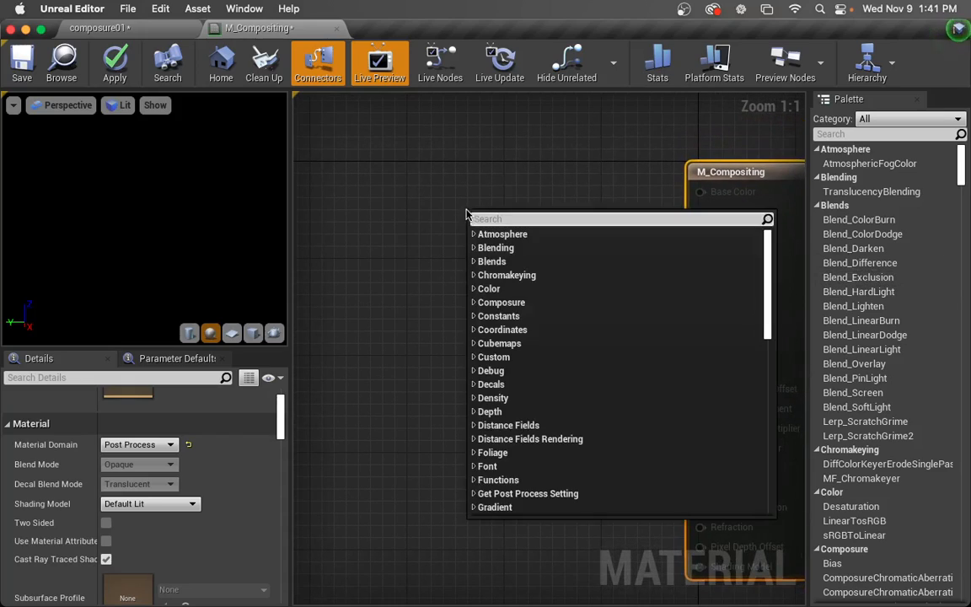
type("2d")
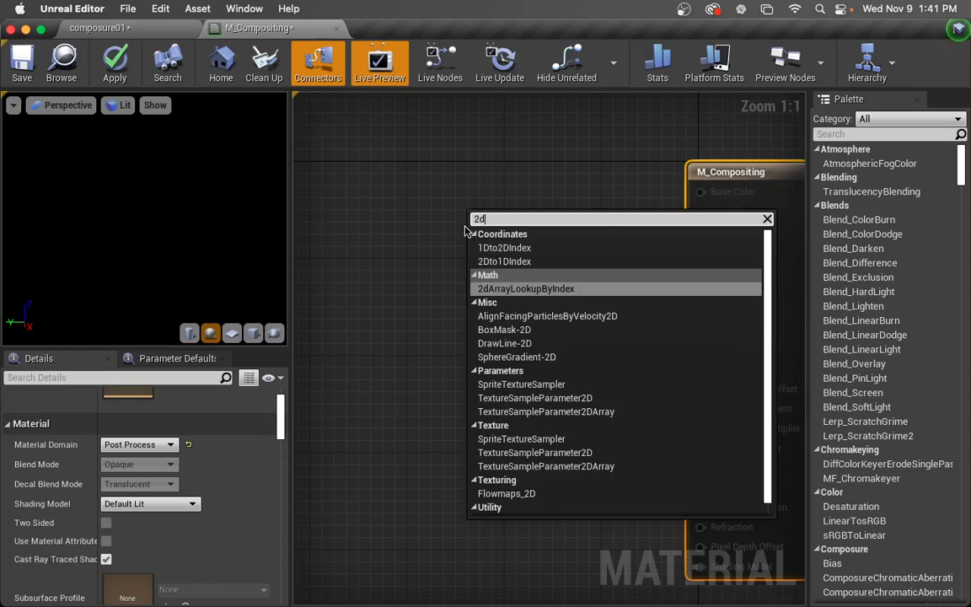
type(" text")
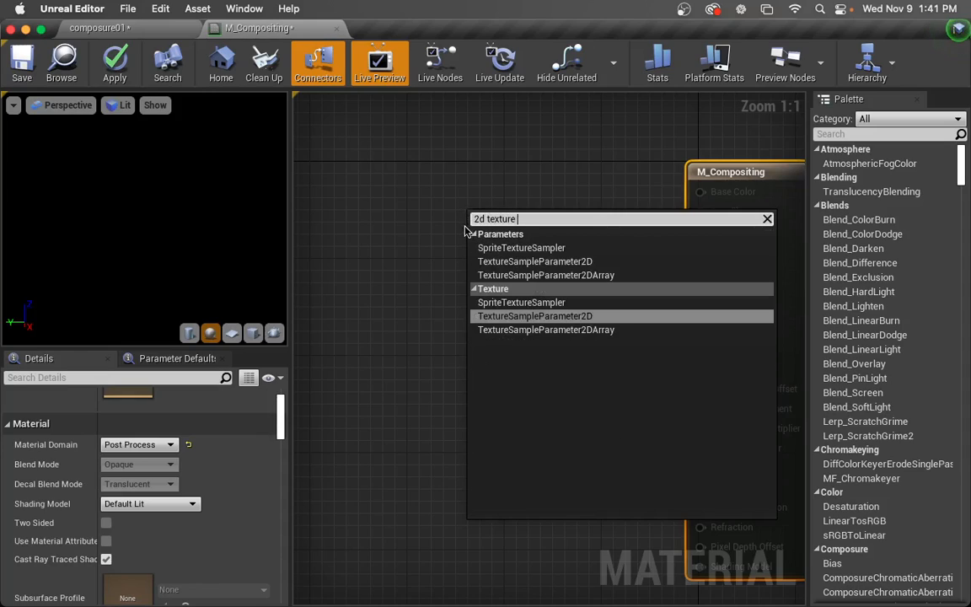
type("ure")
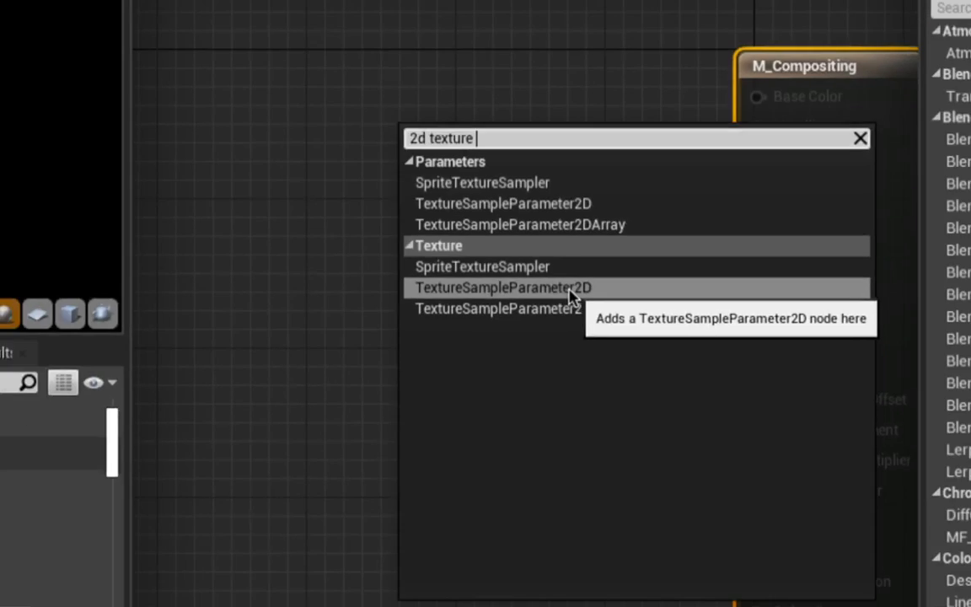
left_click(572, 289)
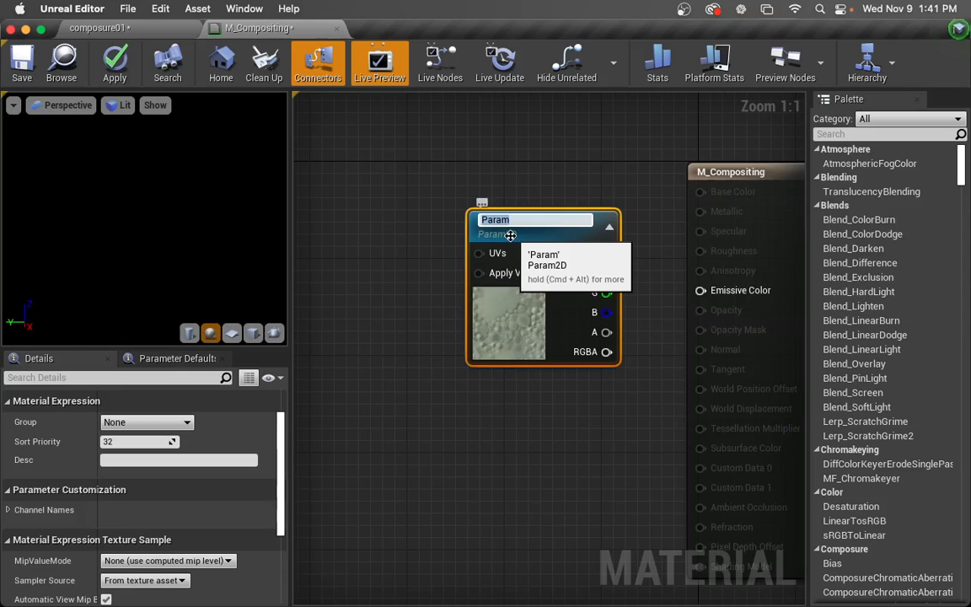
Duplicate the texture parameter node, stack the copy below the original, and move the main node farther away from them
left_click_drag(514, 235, 453, 176)
key("super+d")
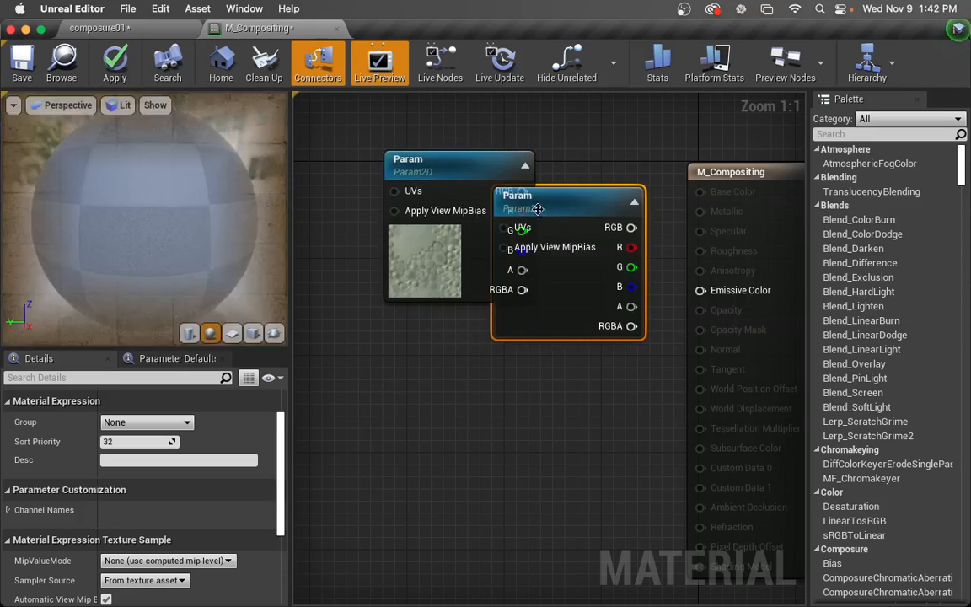
left_click_drag(605, 211, 494, 357)
right_click_drag(590, 364, 544, 354)
left_click_drag(691, 228, 727, 203)
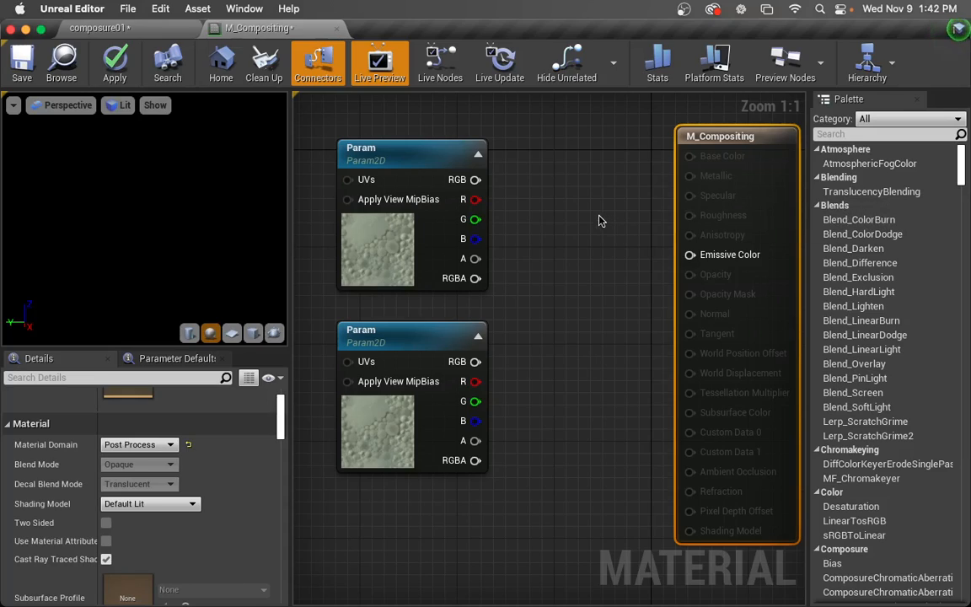
Add a Composure Over node between the texture parameters and the main node, and connect its RGBA output to Emissive Color
right_click(536, 290)
type("over")
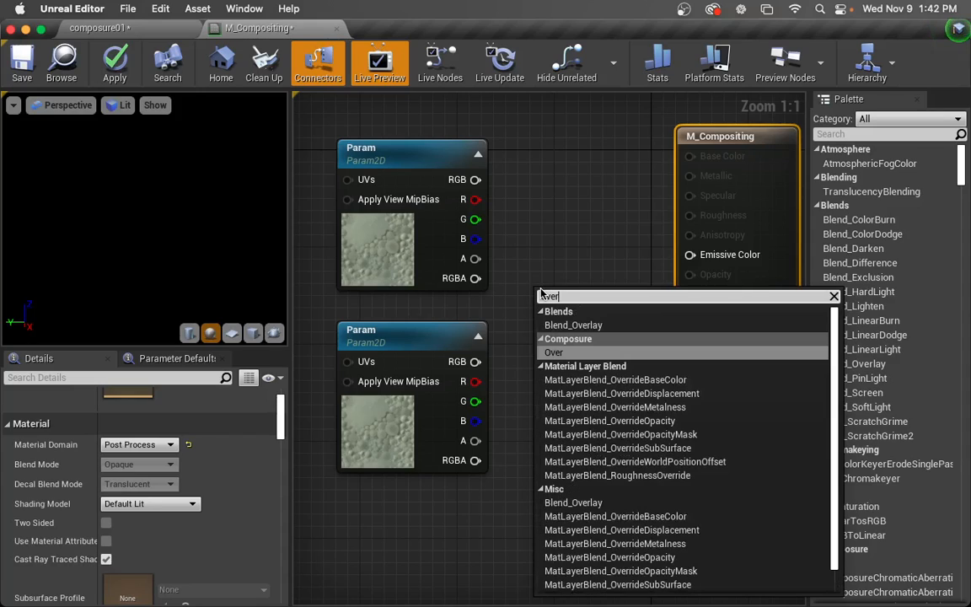
key("Return")
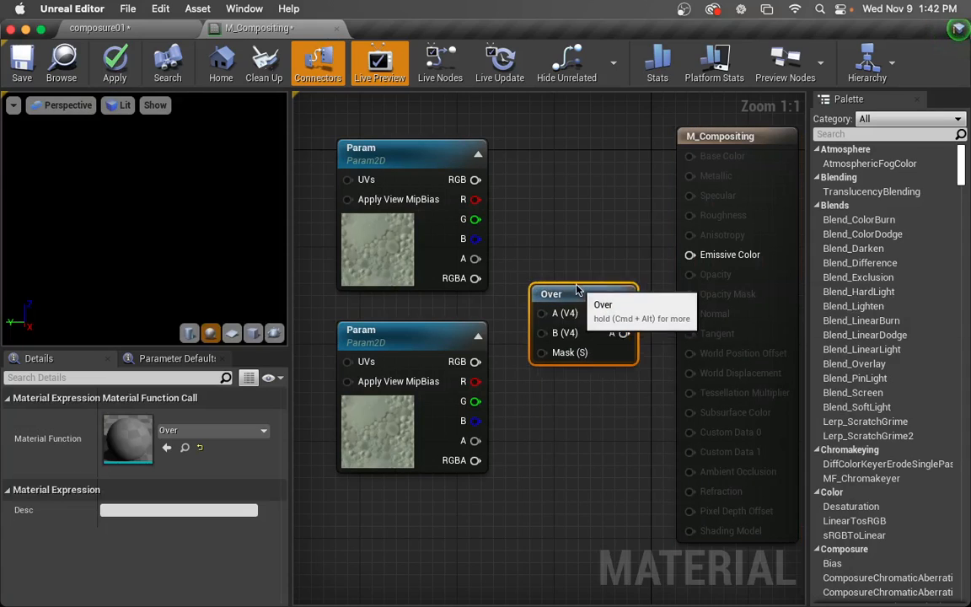
left_click_drag(579, 290, 576, 284)
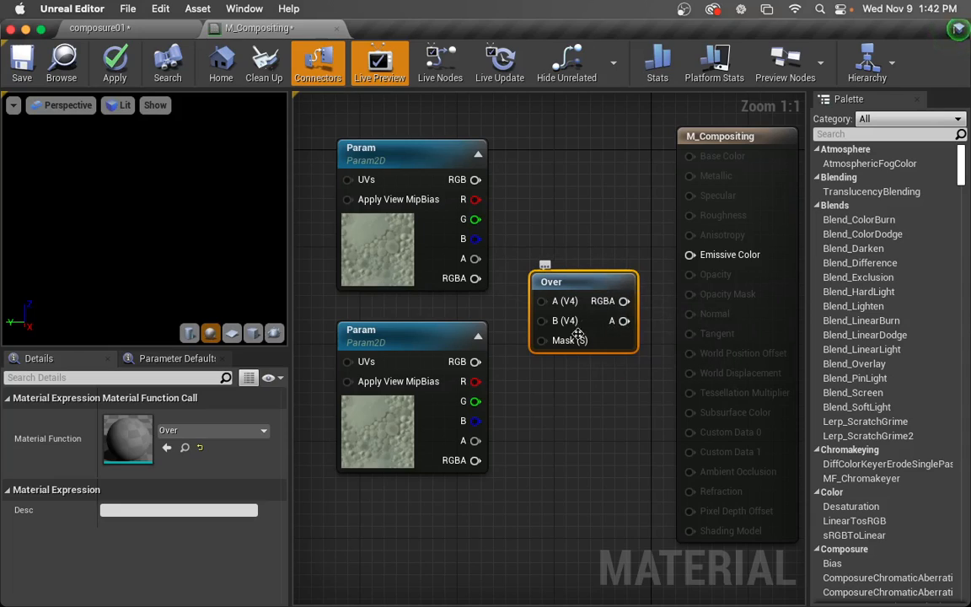
left_click_drag(577, 276, 588, 240)
left_click_drag(634, 265, 690, 255)
left_click_drag(582, 253, 582, 240)
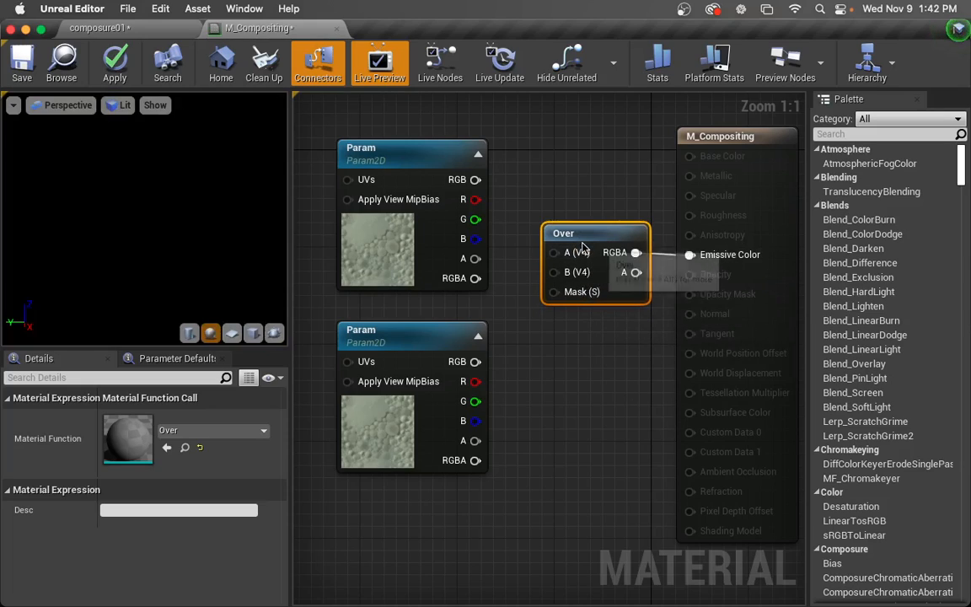
Connect the upper texture parameter's RGBA output to Over's A input and the lower one's RGBA to the B input
right_click_drag(587, 358, 600, 375)
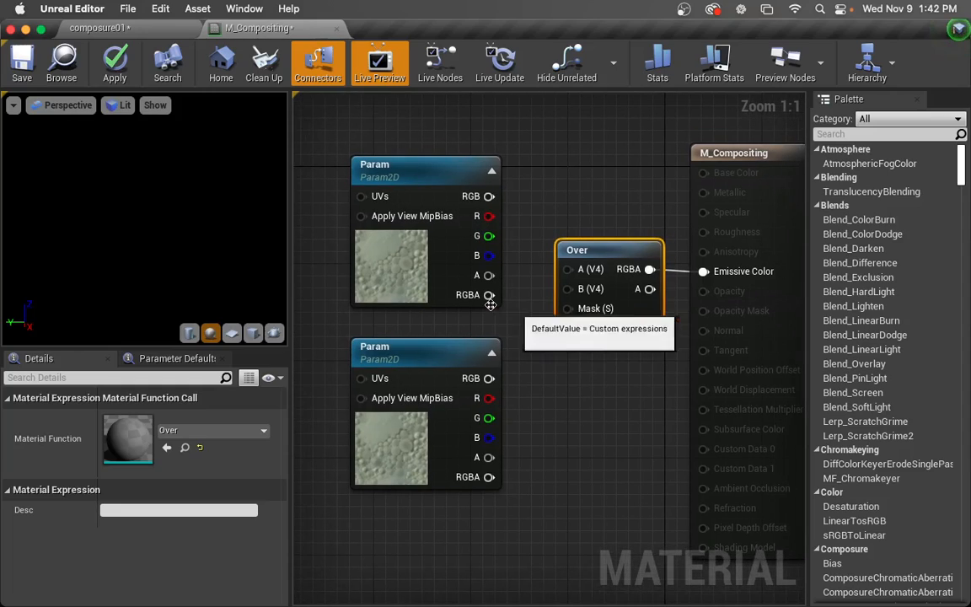
left_click_drag(489, 295, 568, 270)
left_click_drag(489, 477, 568, 289)
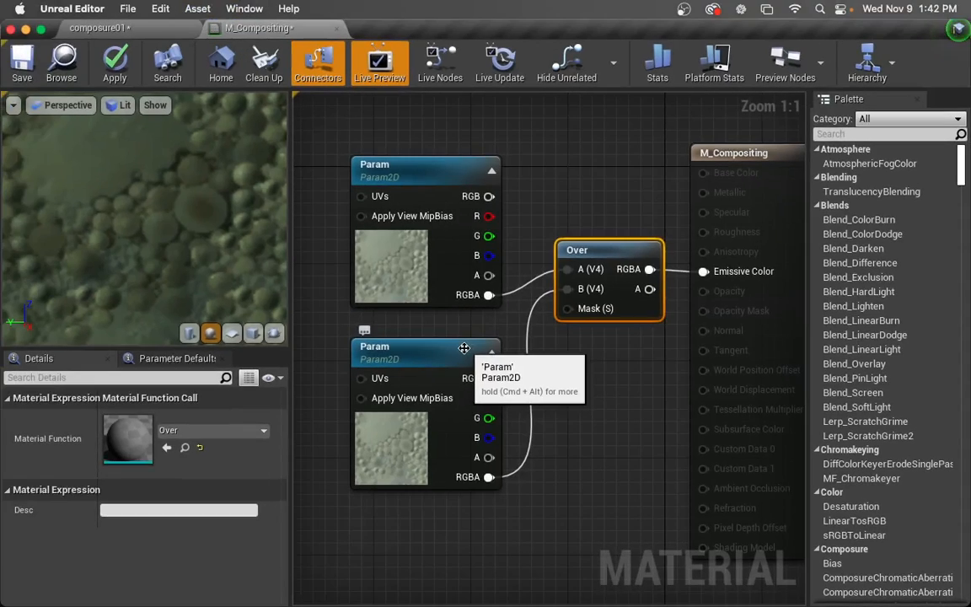
left_click(454, 278)
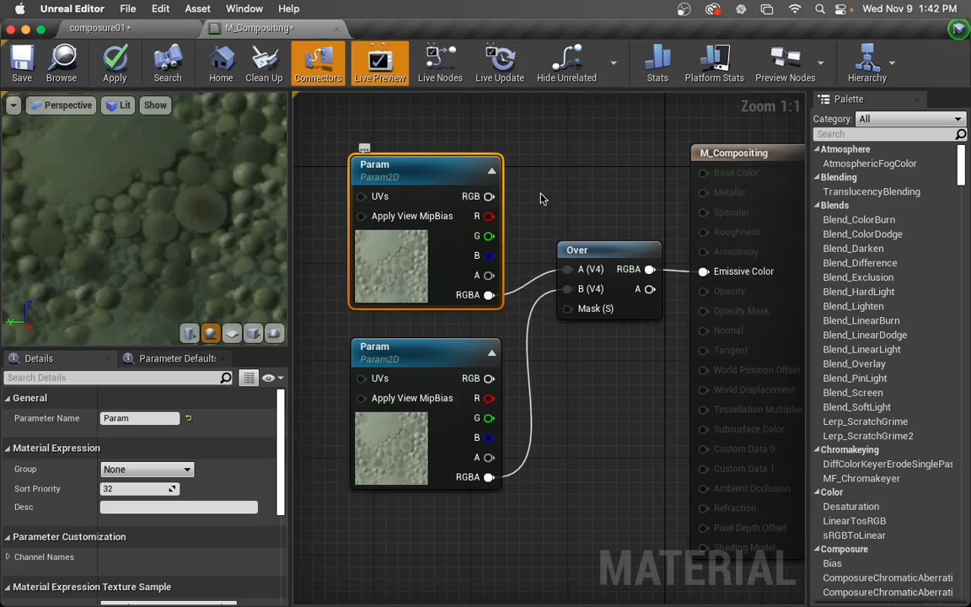
left_click(570, 248)
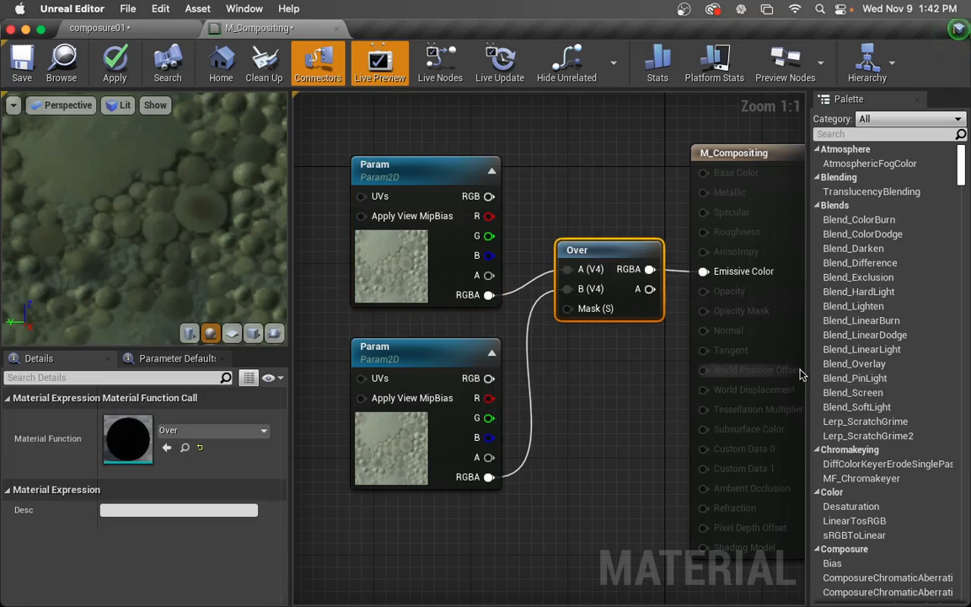
left_click(462, 268)
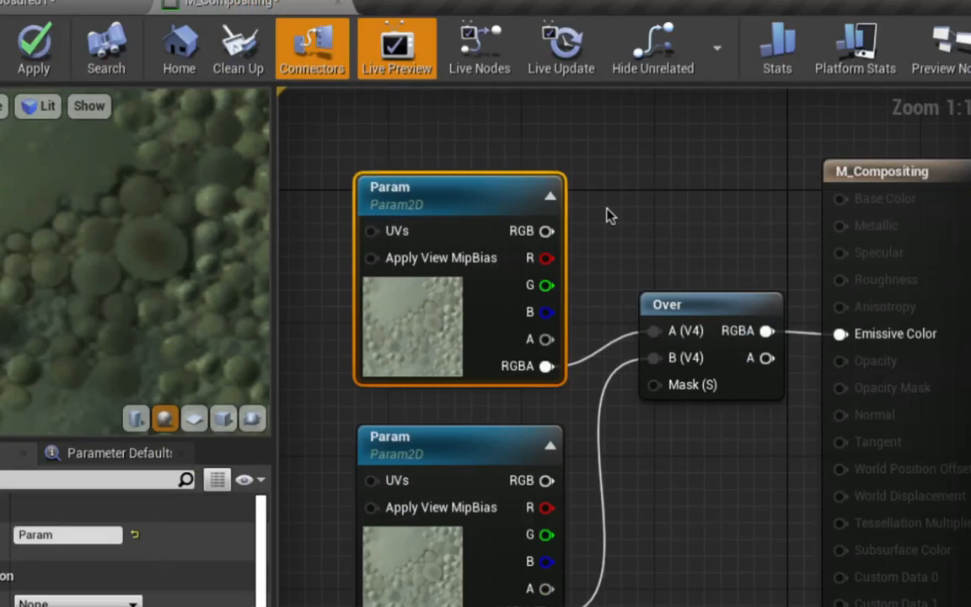
left_click(607, 211)
Rename the upper texture parameter, which feeds Over's A input, to FG
left_click(442, 280)
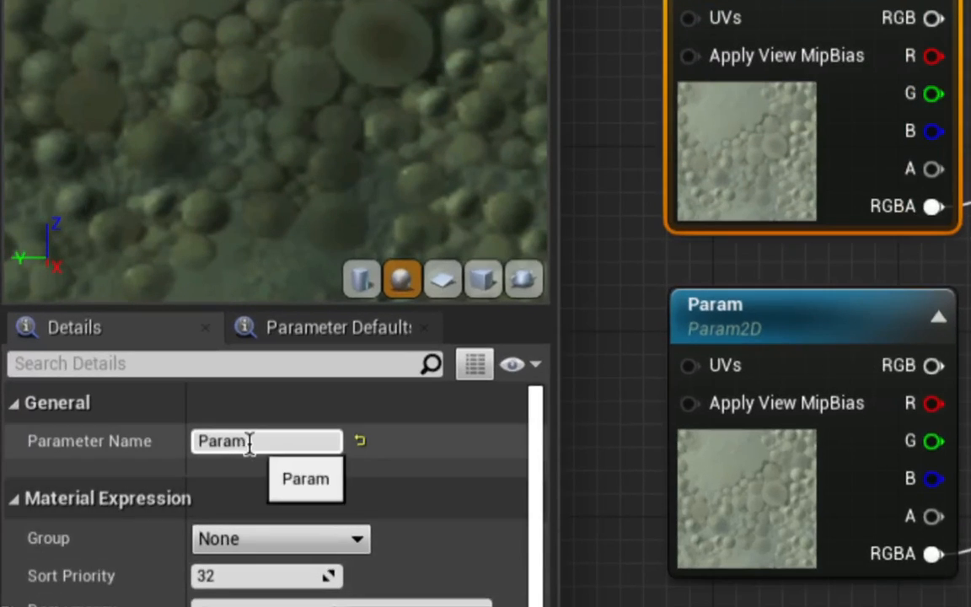
left_click_drag(252, 444, 187, 447)
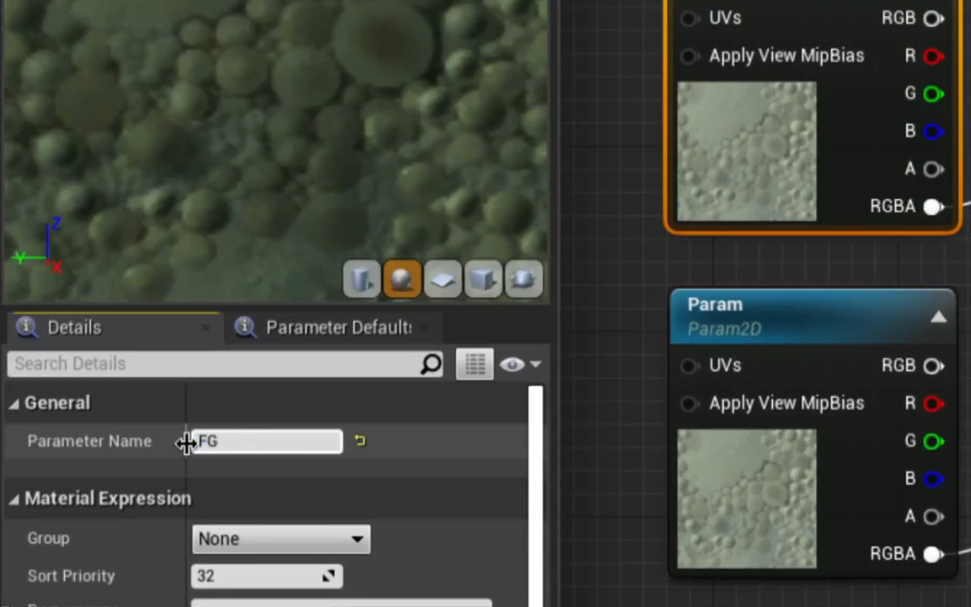
type("FG")
key("Return")
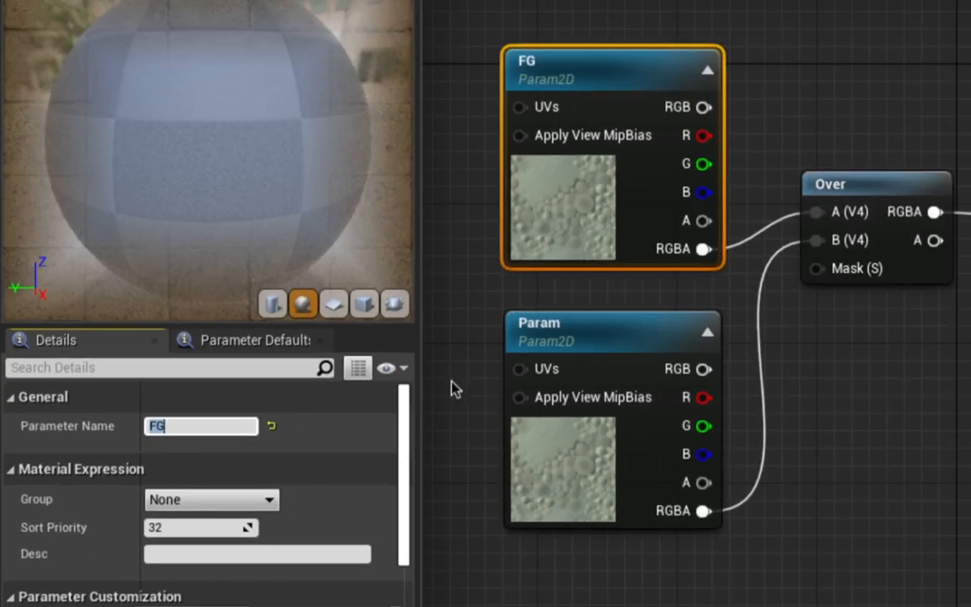
Rename the lower texture parameter MEDIA to match the compositing element in the composure01 level, and save the M_Compositing material
left_click(570, 341)
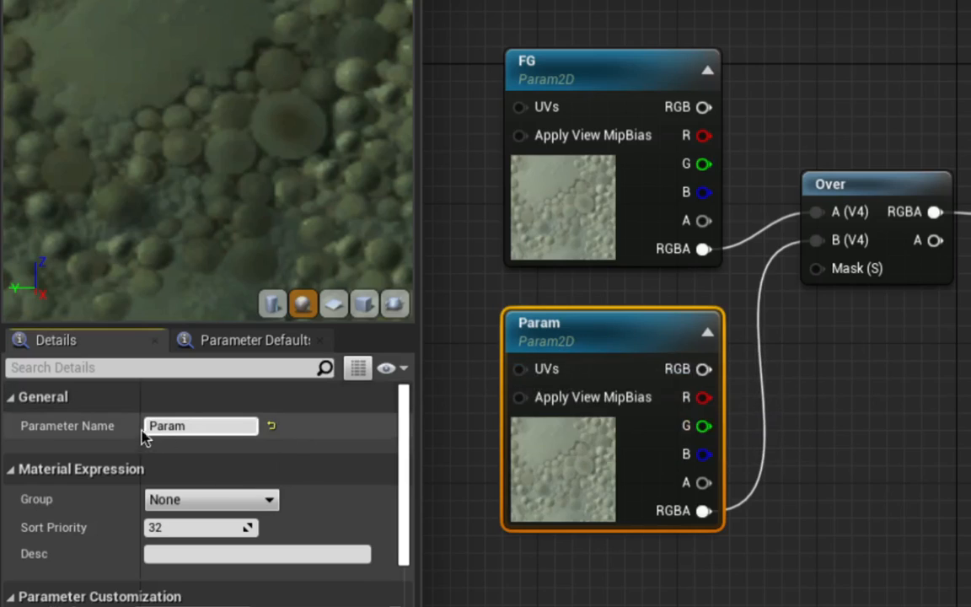
left_click(168, 426)
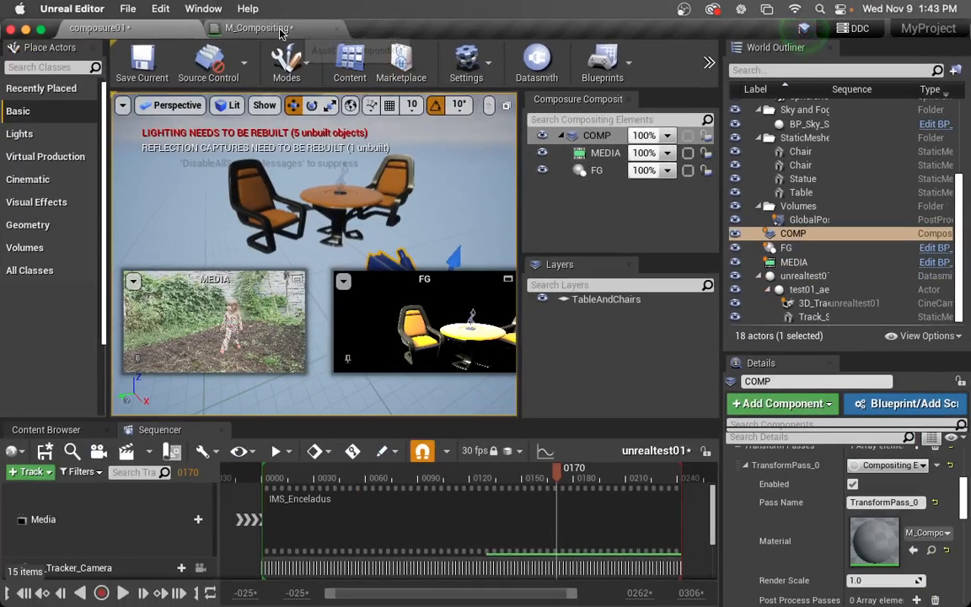
left_click(257, 27)
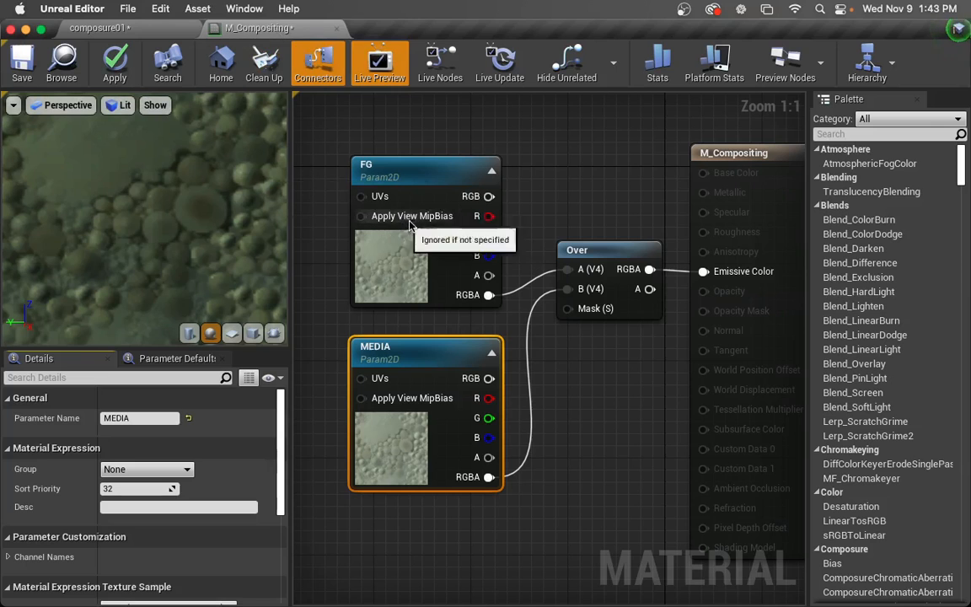
left_click(13, 71)
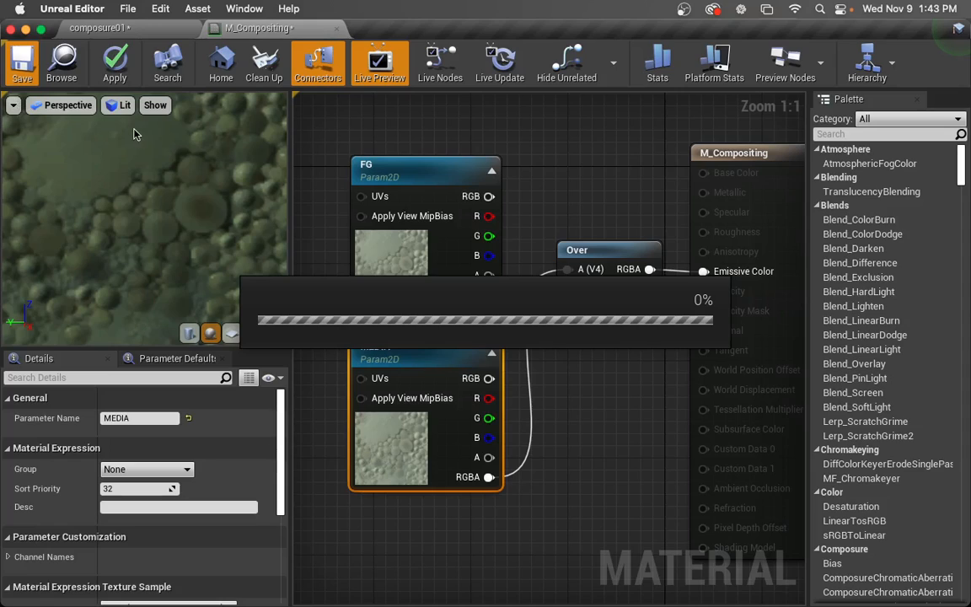
Return to the composure01 level, select COMP, unpin the MEDIA preview to show COMP's, and enlarge the details area
left_click(106, 30)
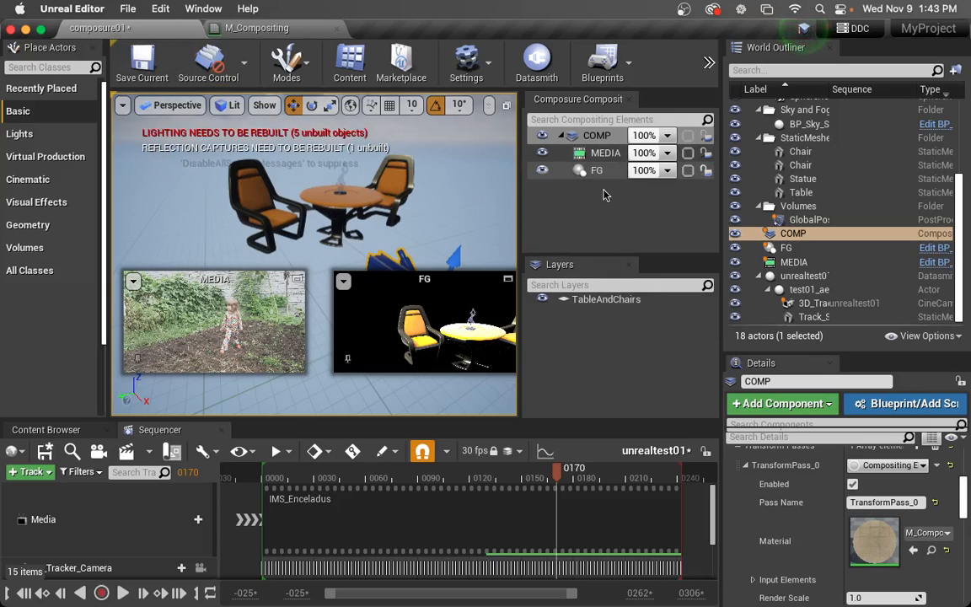
left_click(613, 217)
left_click(594, 136)
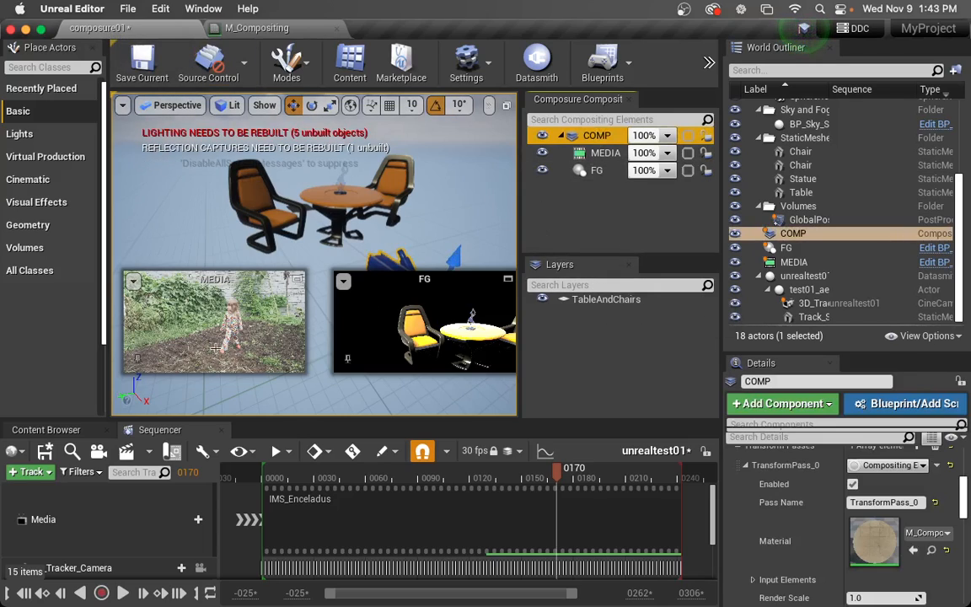
left_click(135, 359)
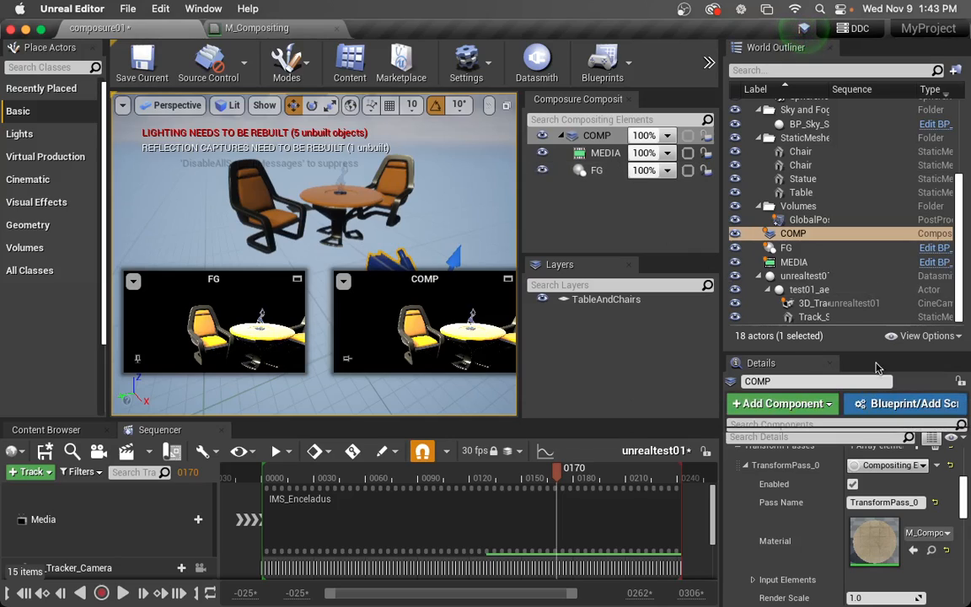
mouse_move(878, 351)
left_mouse_down()
mouse_move(878, 330)
mouse_move(873, 338)
left_mouse_up()
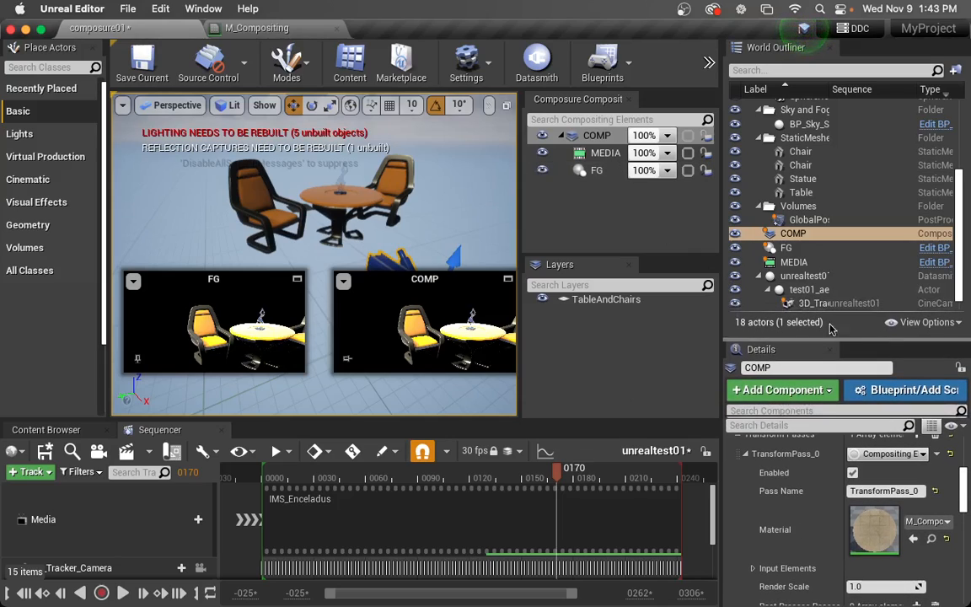
Reselect COMP to refresh its preview, and check the alpha channel support options by searching the project settings for alpha
left_click(634, 222)
left_click(596, 135)
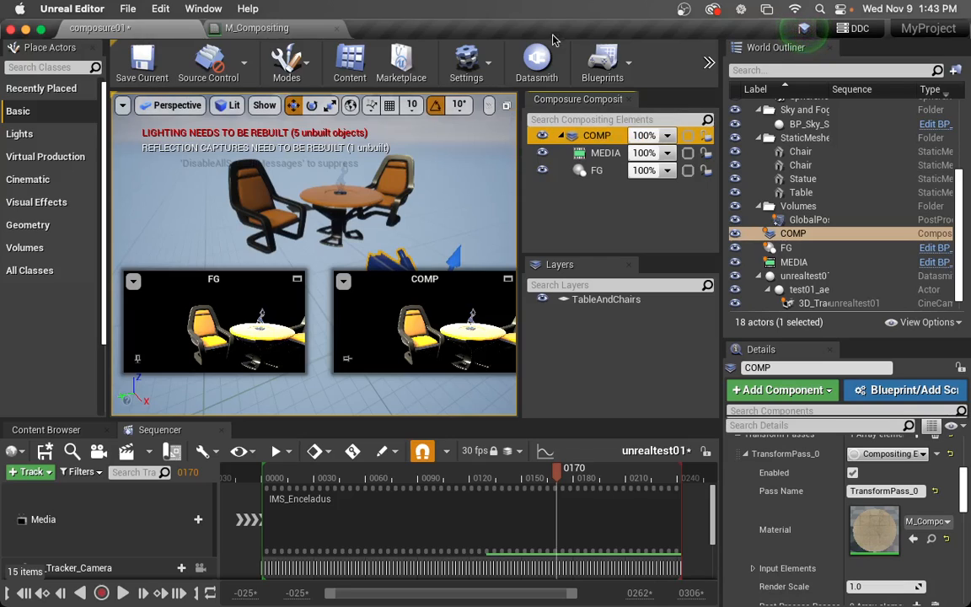
left_click(467, 64)
left_click(506, 123)
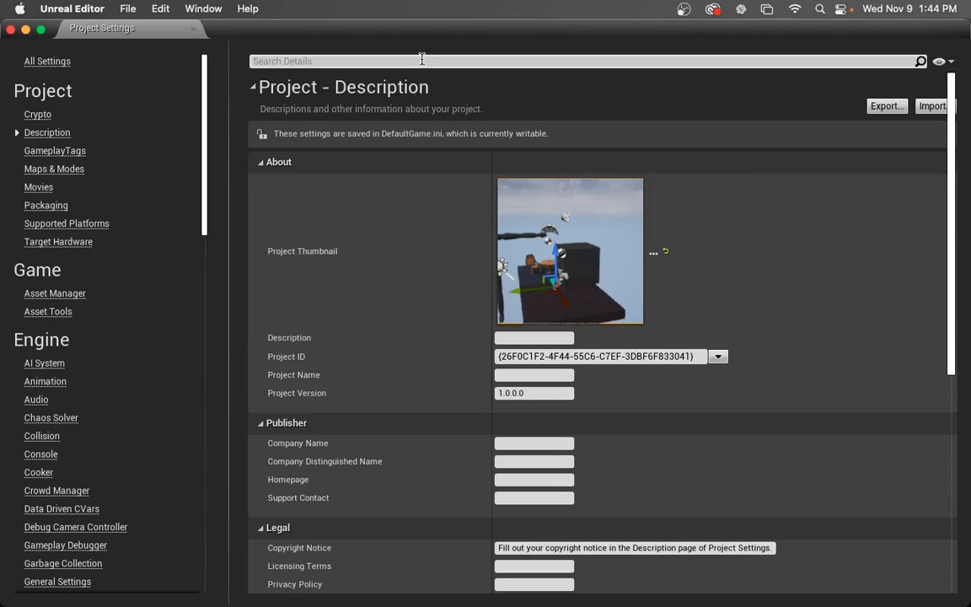
left_click(422, 60)
type("alpha")
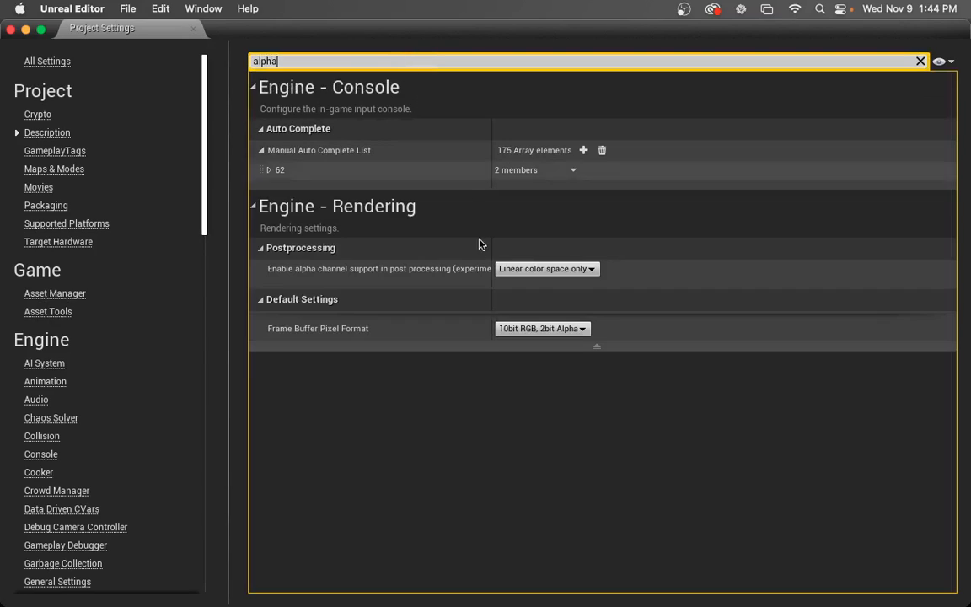
left_click(25, 30)
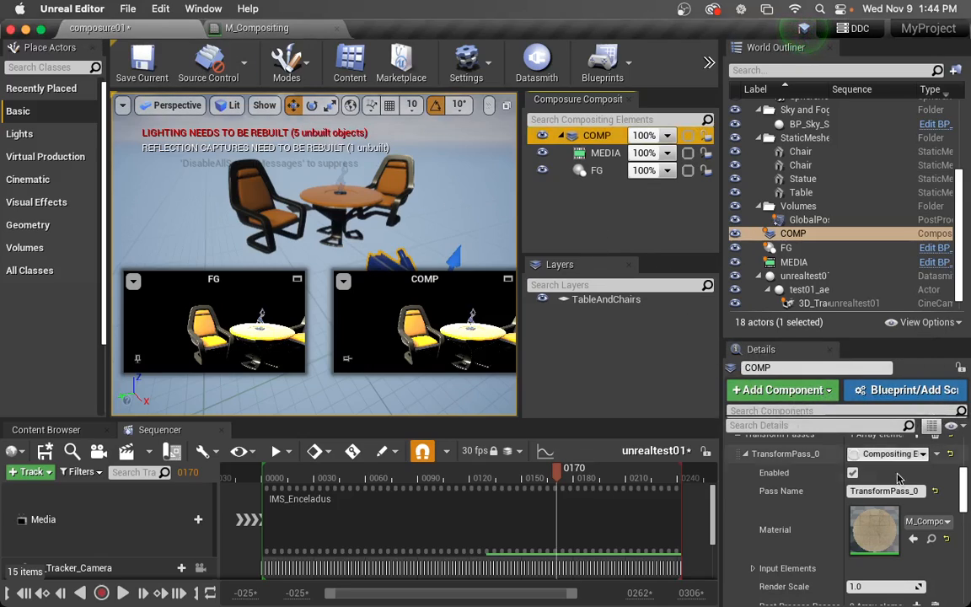
Deselect and reselect COMP to refresh its preview, and save the composure01 level
left_click_drag(894, 339, 894, 328)
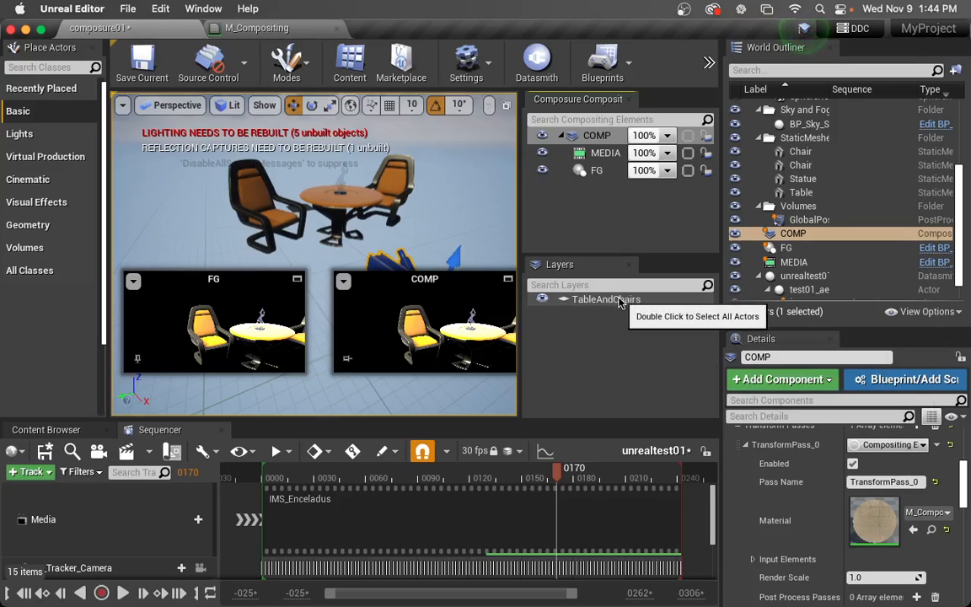
left_click(566, 202)
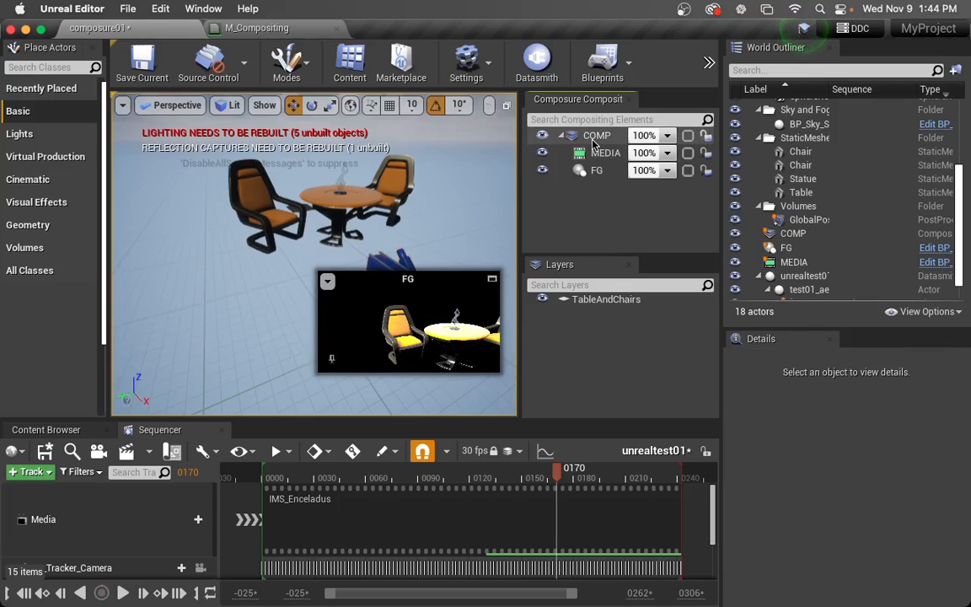
left_click(594, 138)
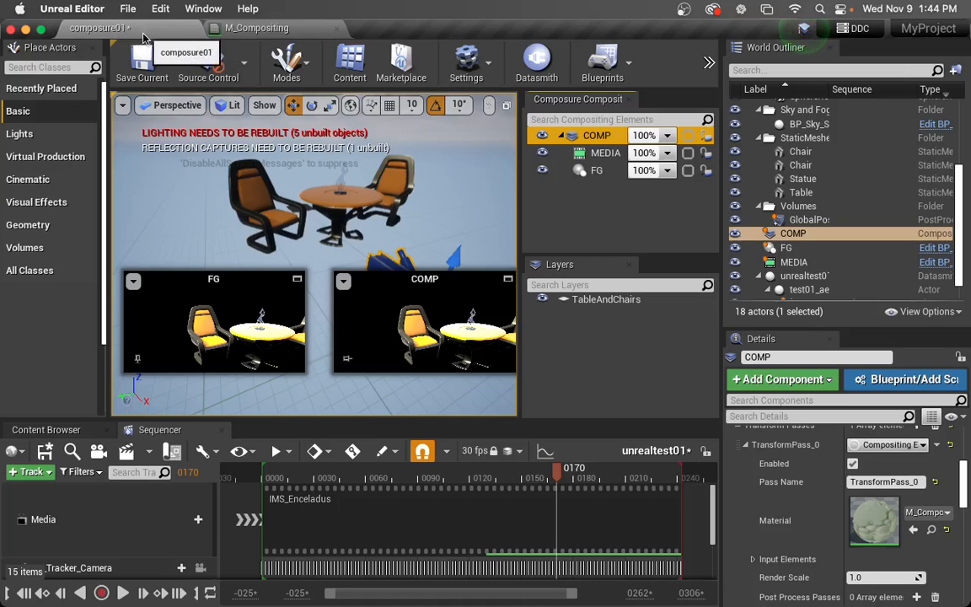
left_click(142, 63)
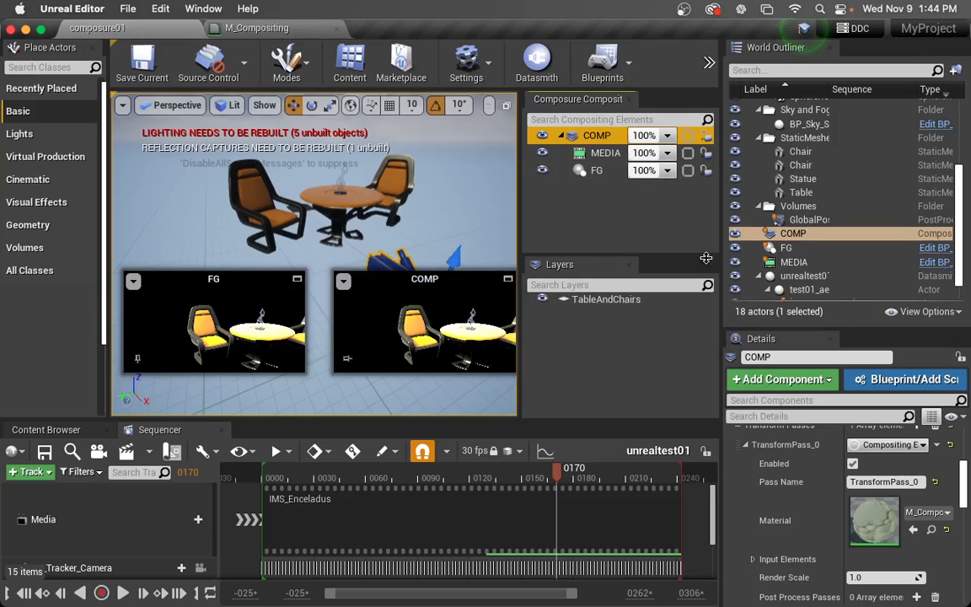
left_click(604, 153)
left_click(596, 136)
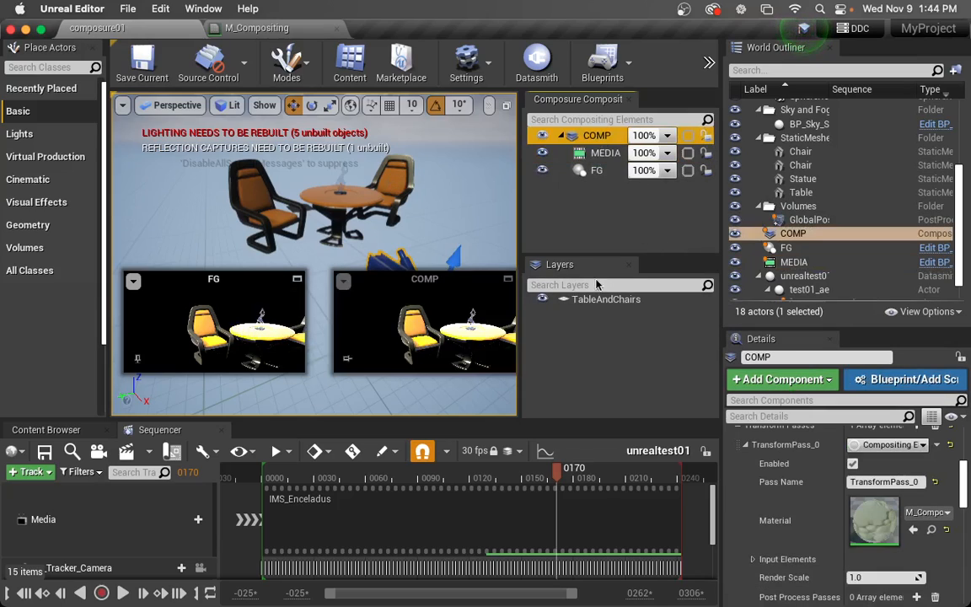
mouse_move(390, 582)
left_click(263, 568)
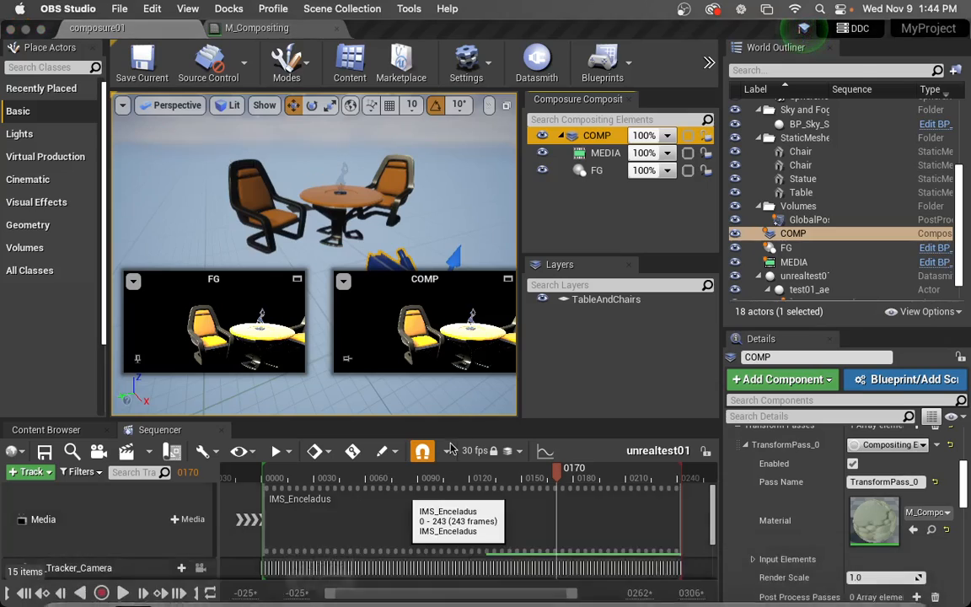
left_click(847, 432)
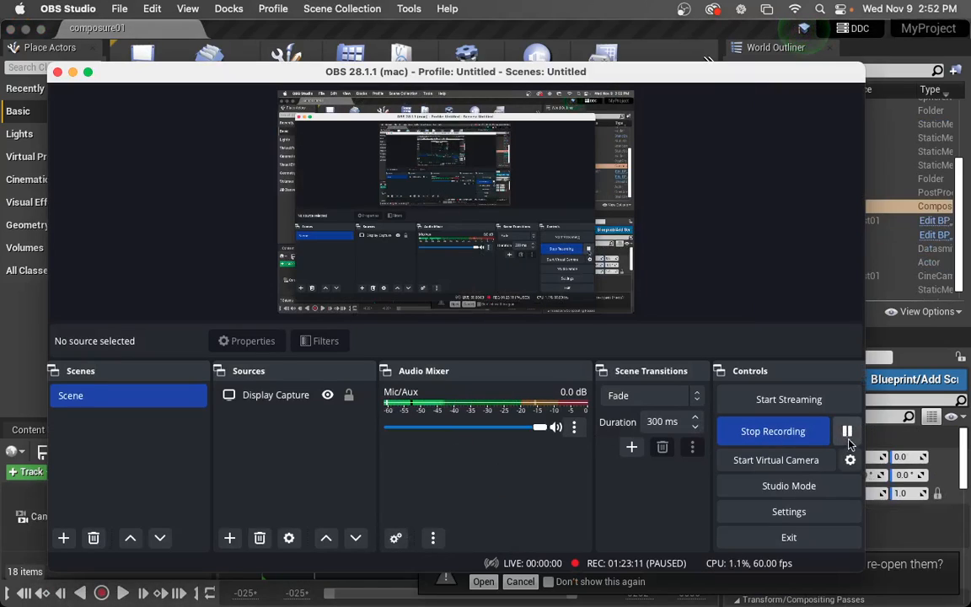